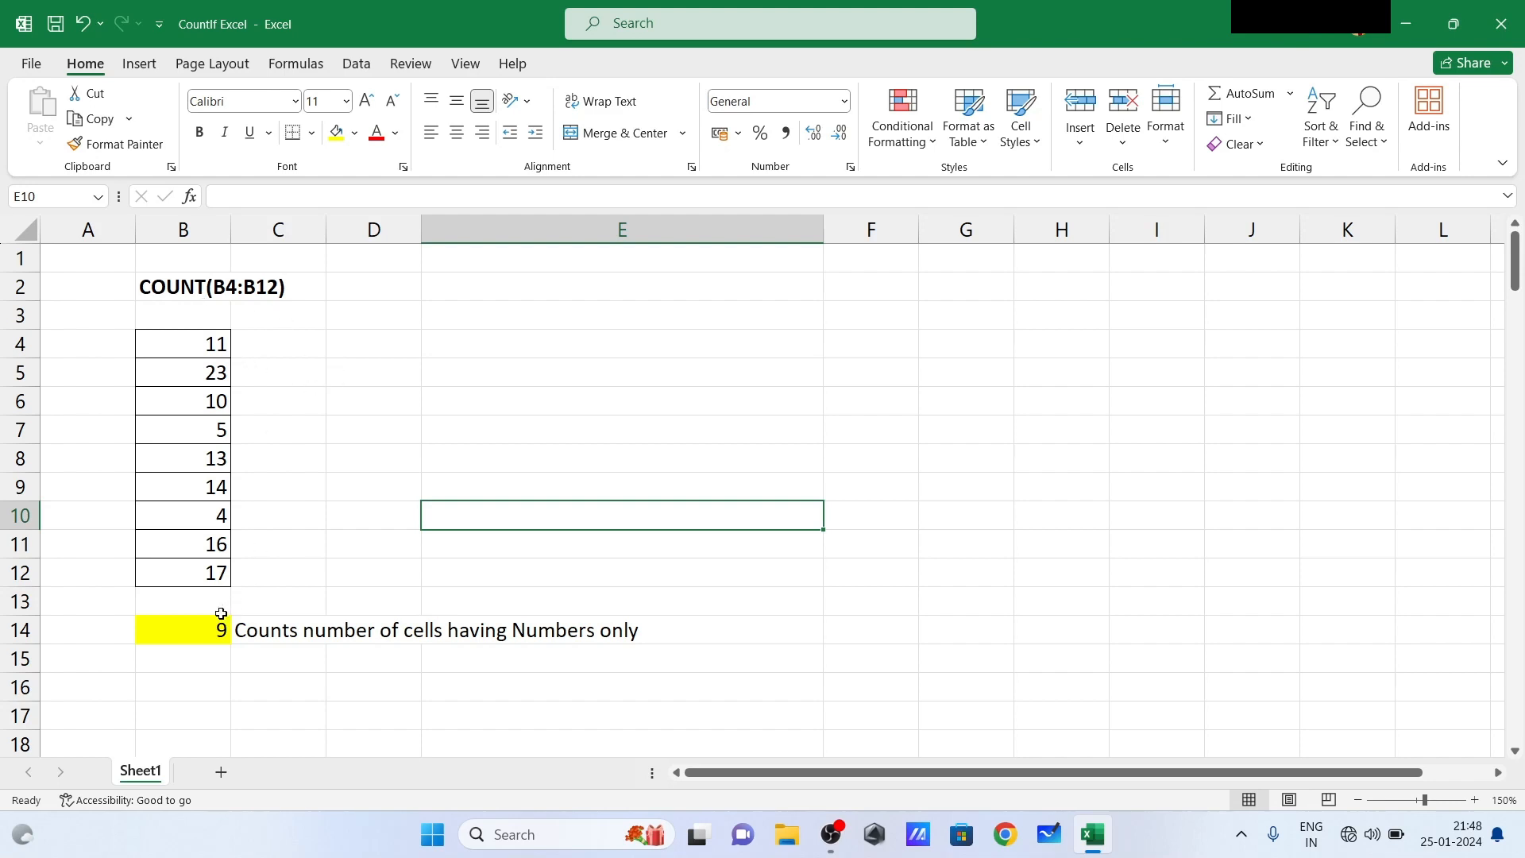
# - Enter the formula =COUNT(B4:B12) in the highlighted cell B14
pyautogui.click(203, 638)
pyautogui.write('=')
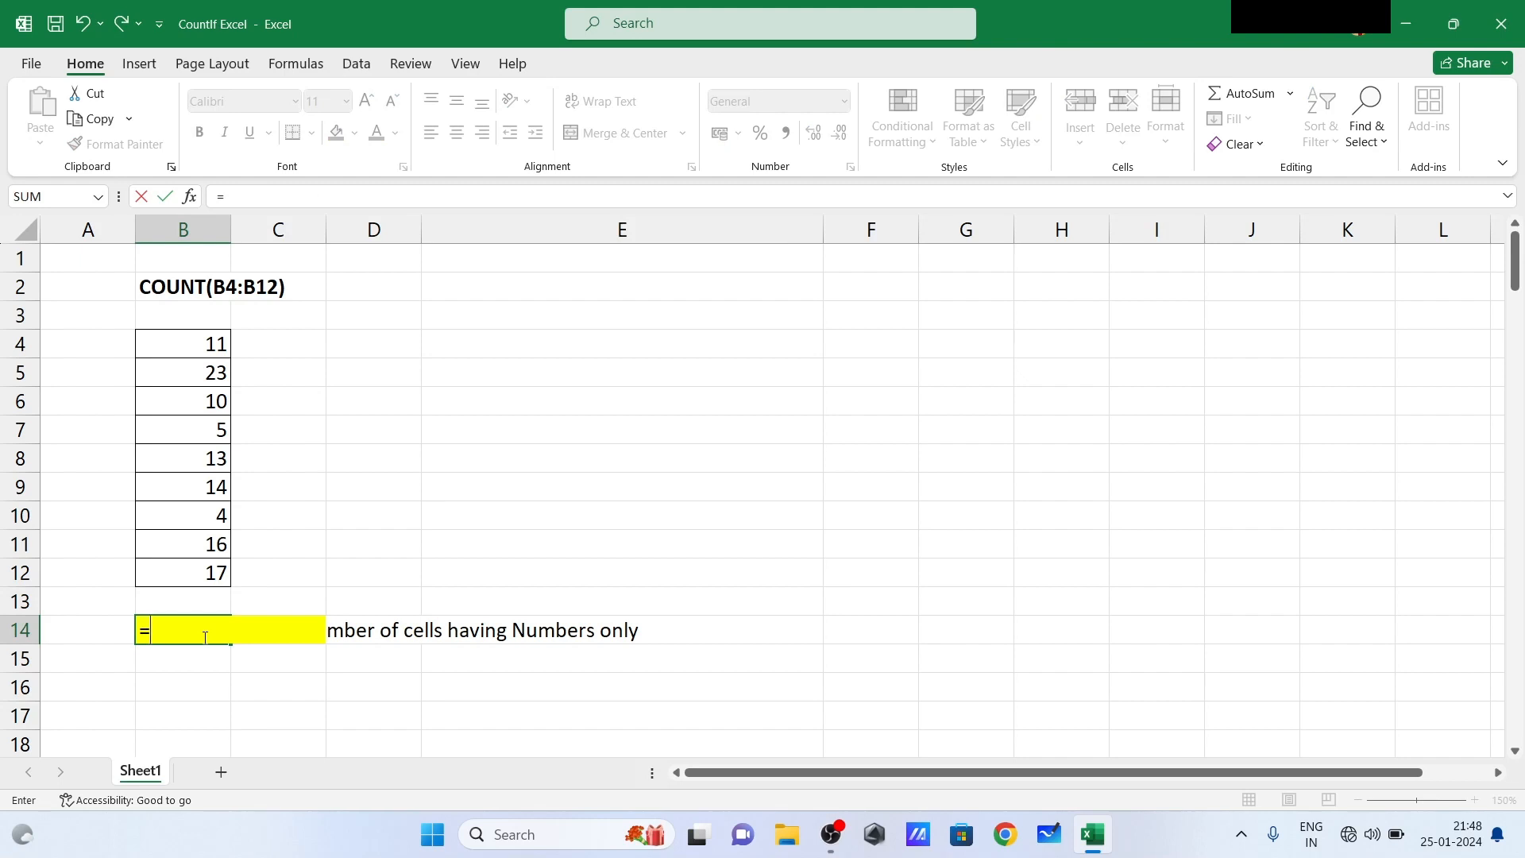
pyautogui.write('count')
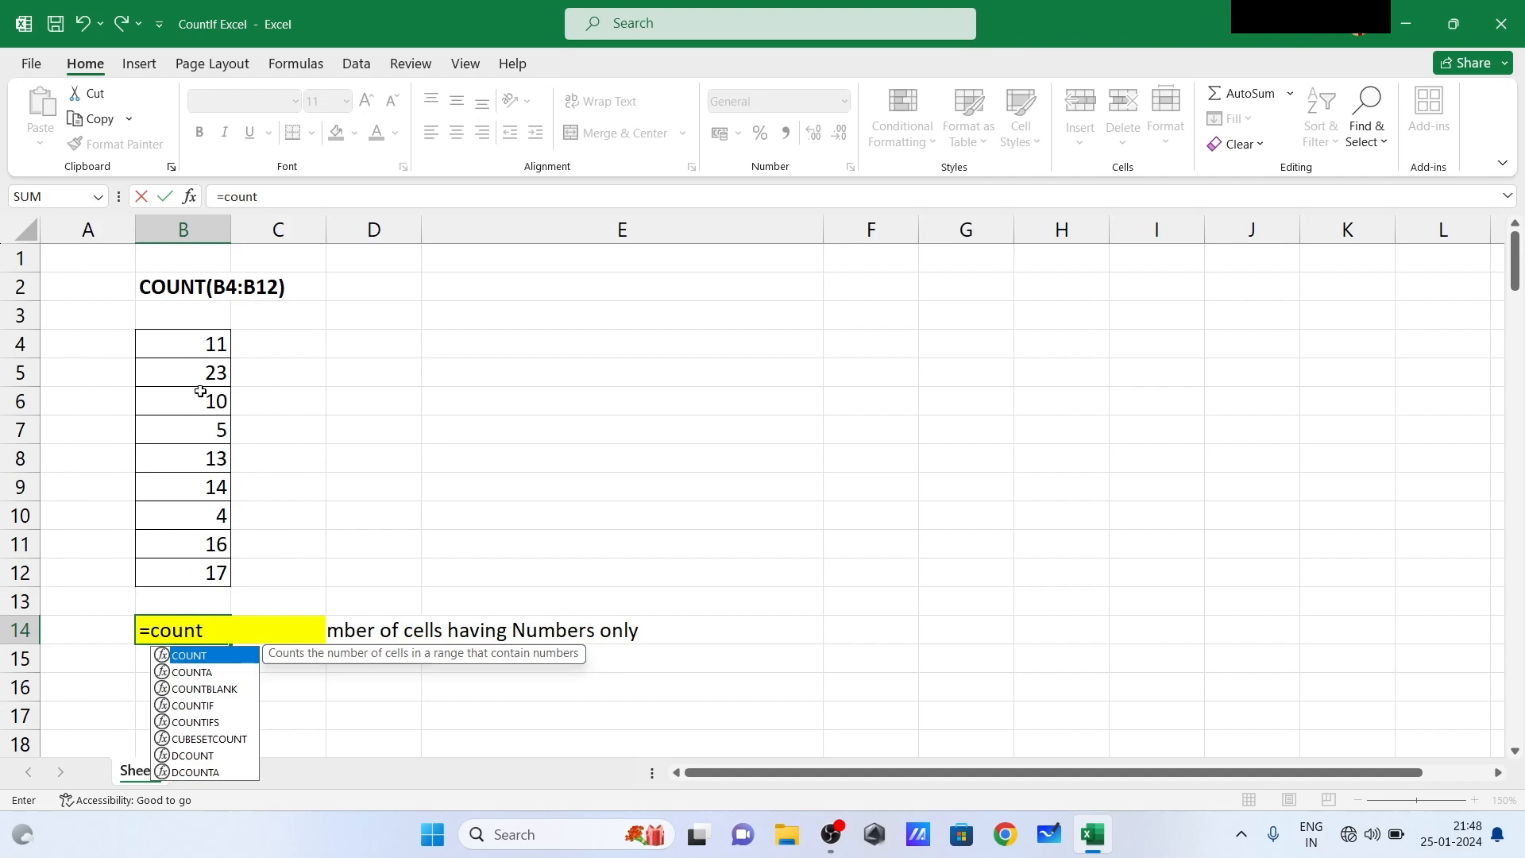
pyautogui.write('(')
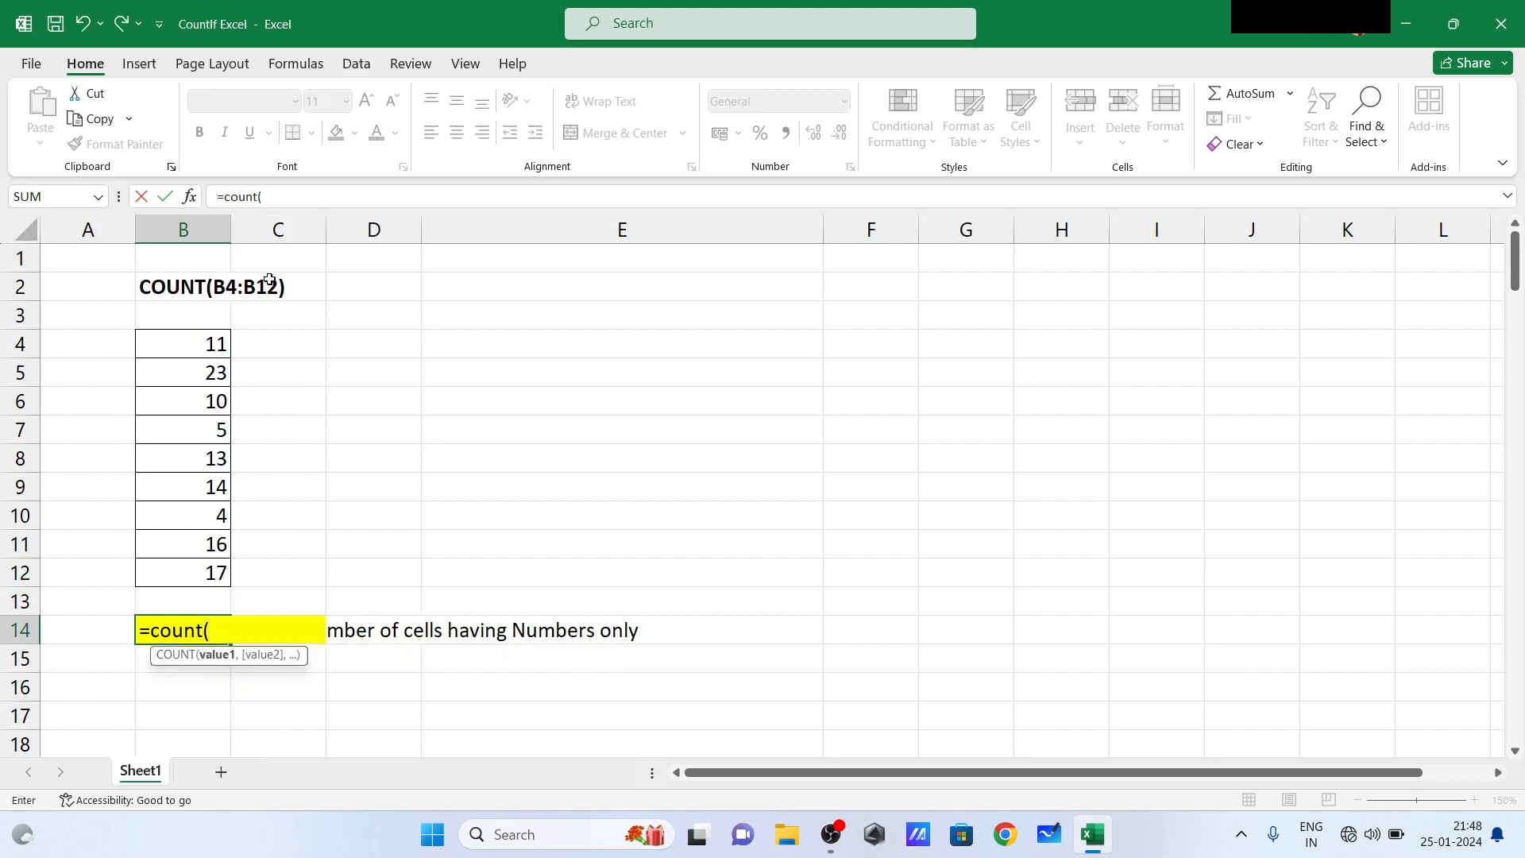
pyautogui.moveTo(204, 342); pyautogui.dragTo(199, 570)
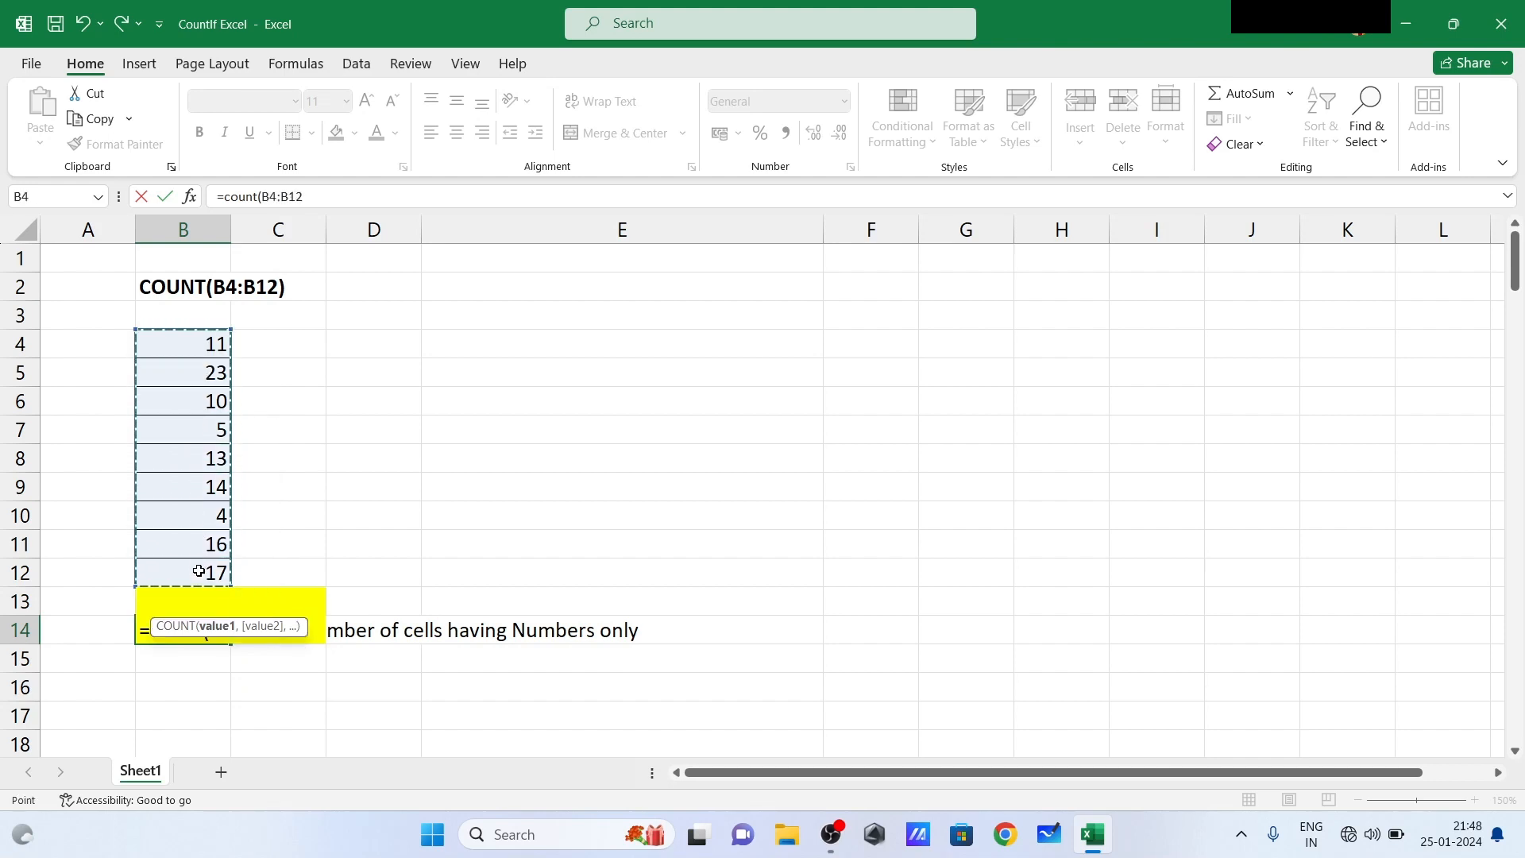
pyautogui.write(')')
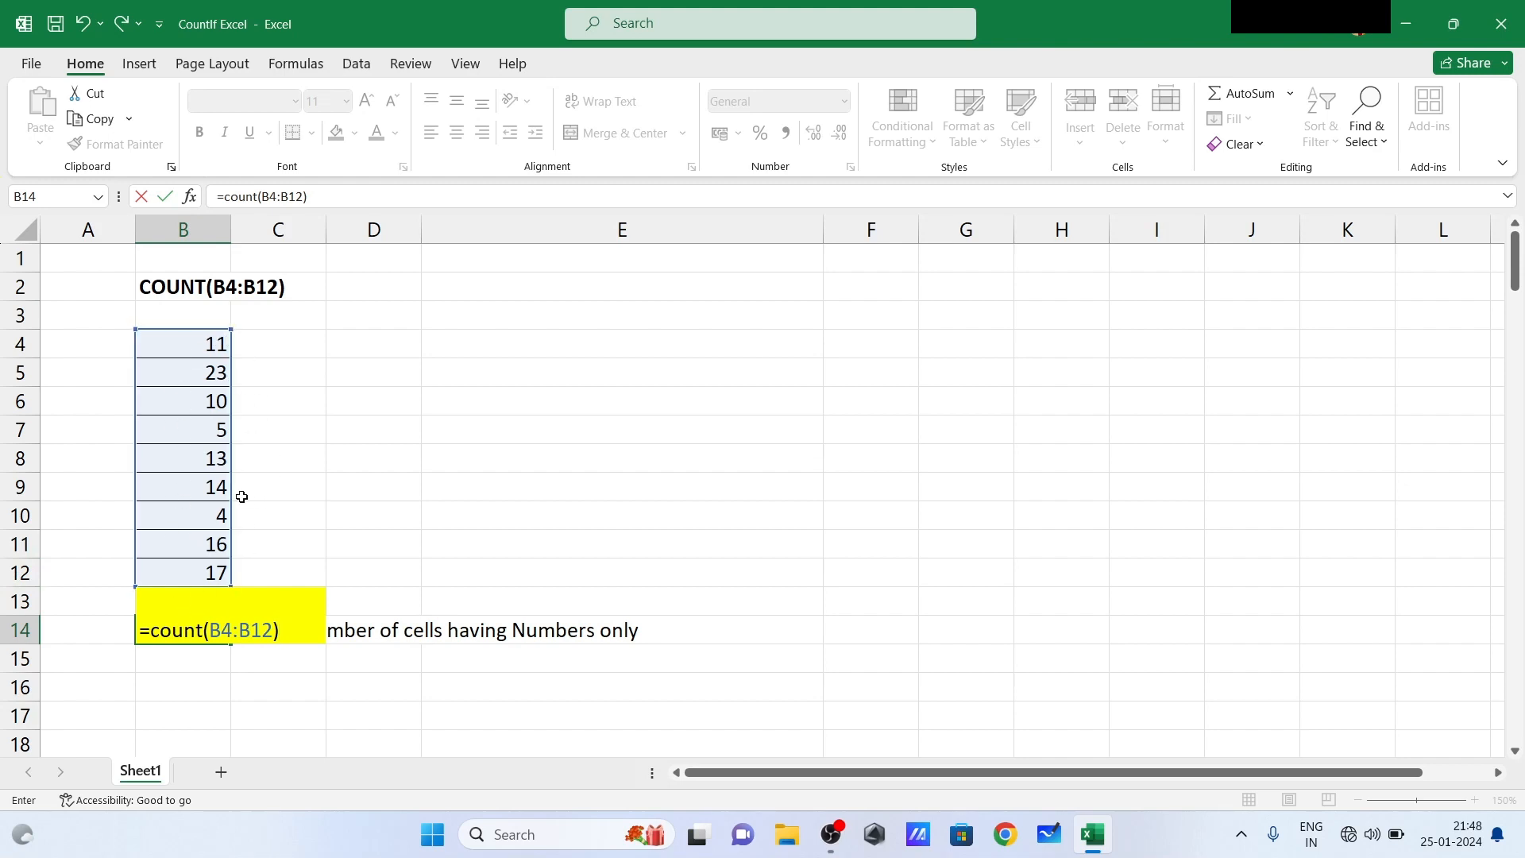
pyautogui.press('Return')
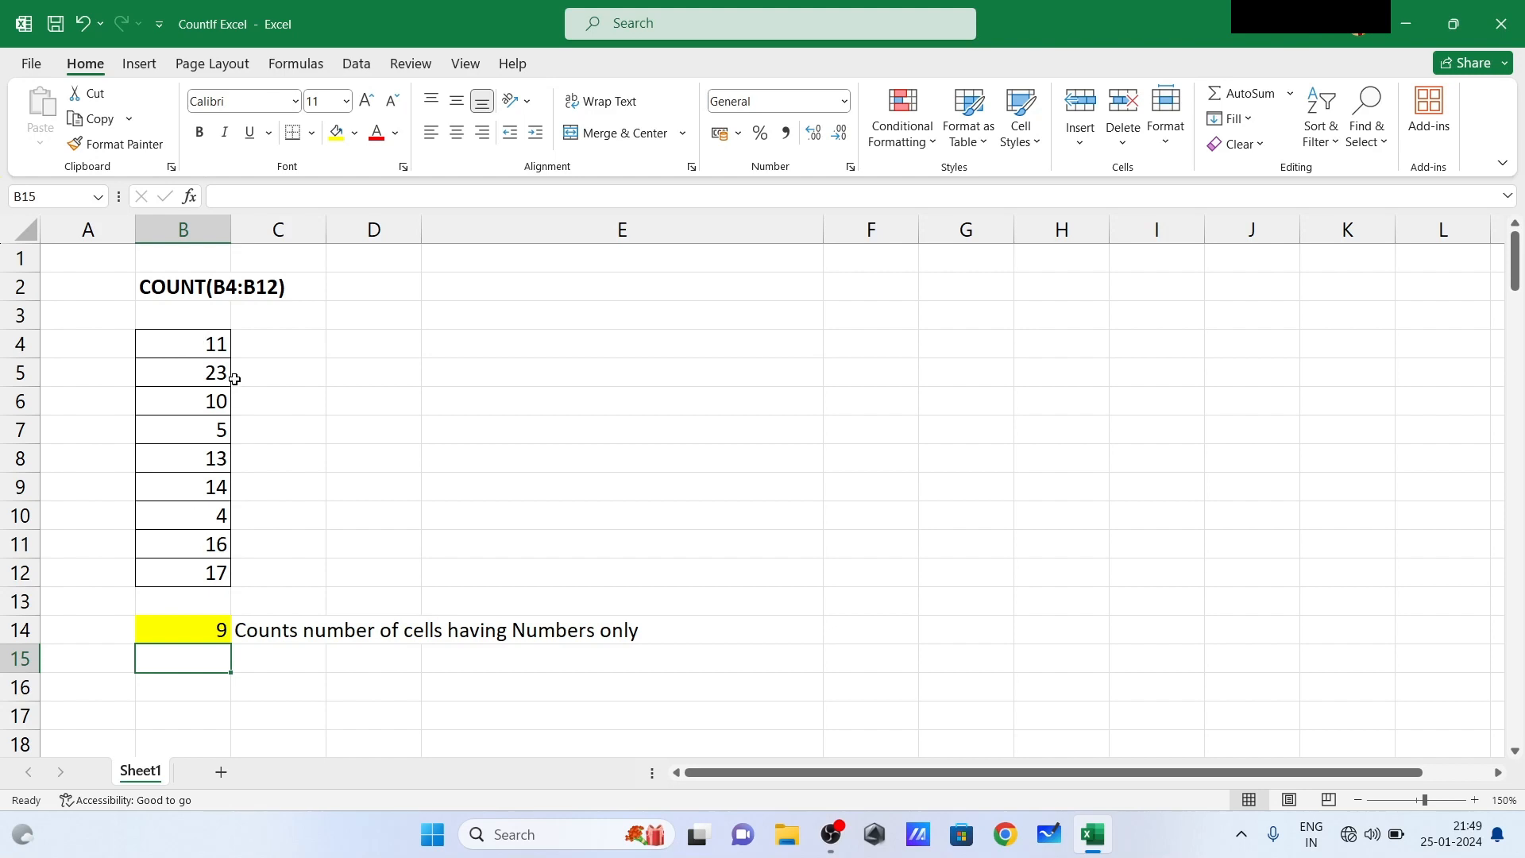
# - Clear the numbers from cells B6 and B7 in the counted list
pyautogui.click(206, 407)
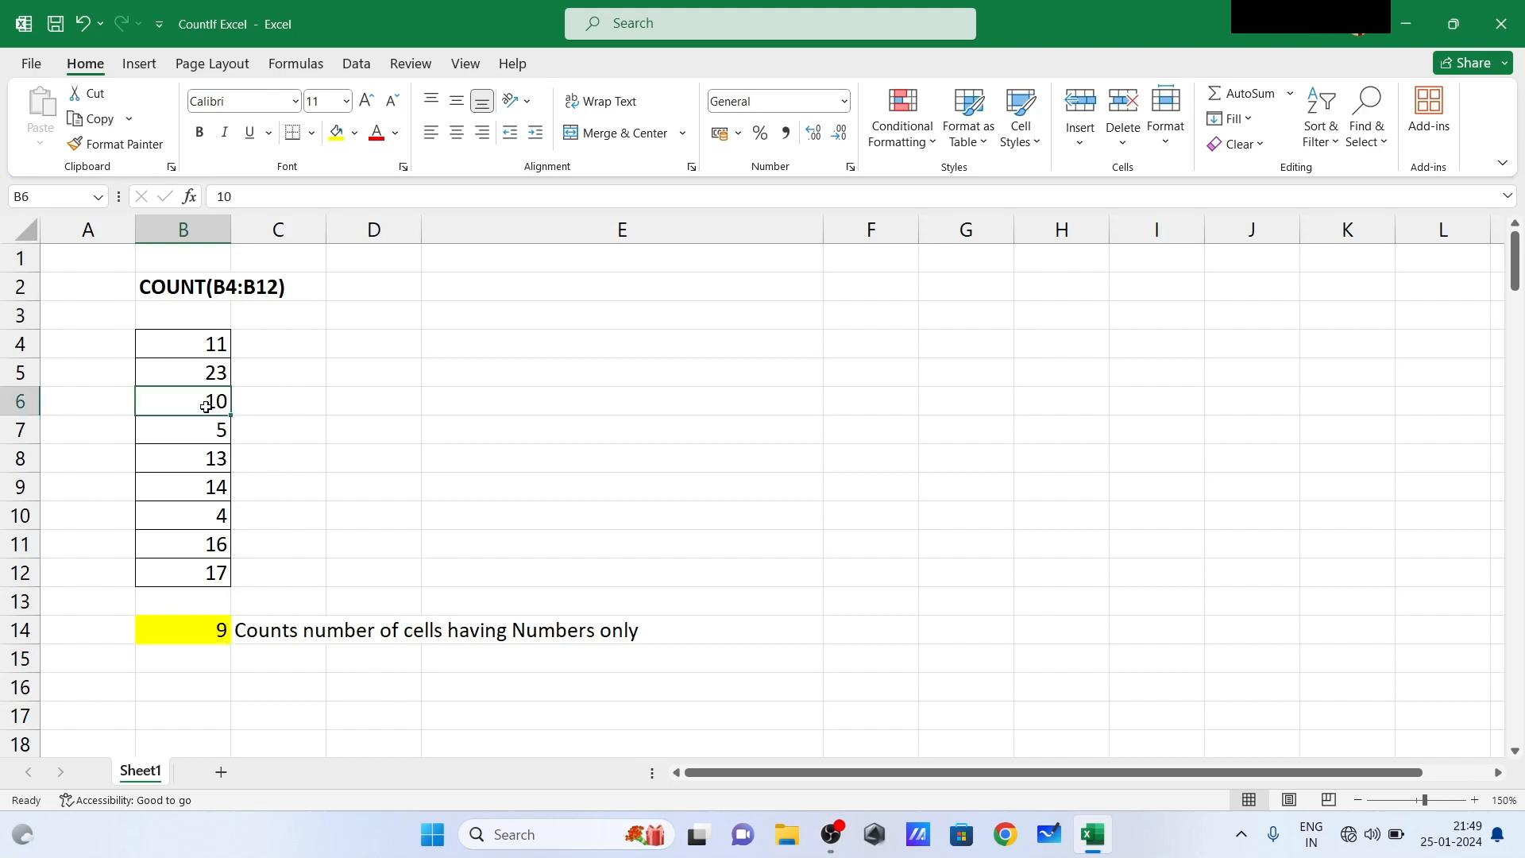
pyautogui.press('Delete')
pyautogui.click(204, 426)
pyautogui.press('Delete')
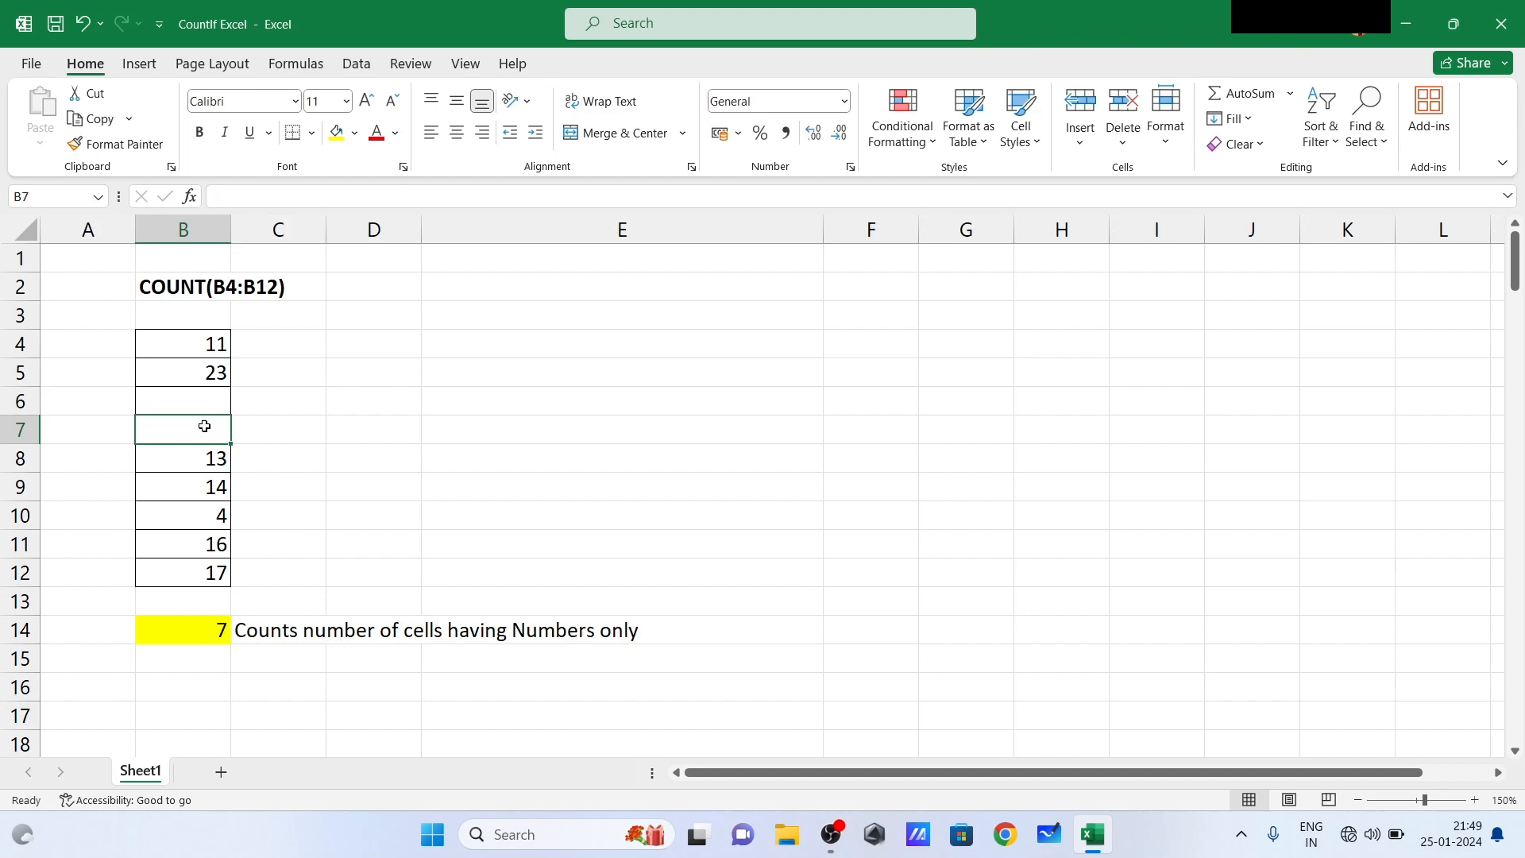
pyautogui.click(409, 458)
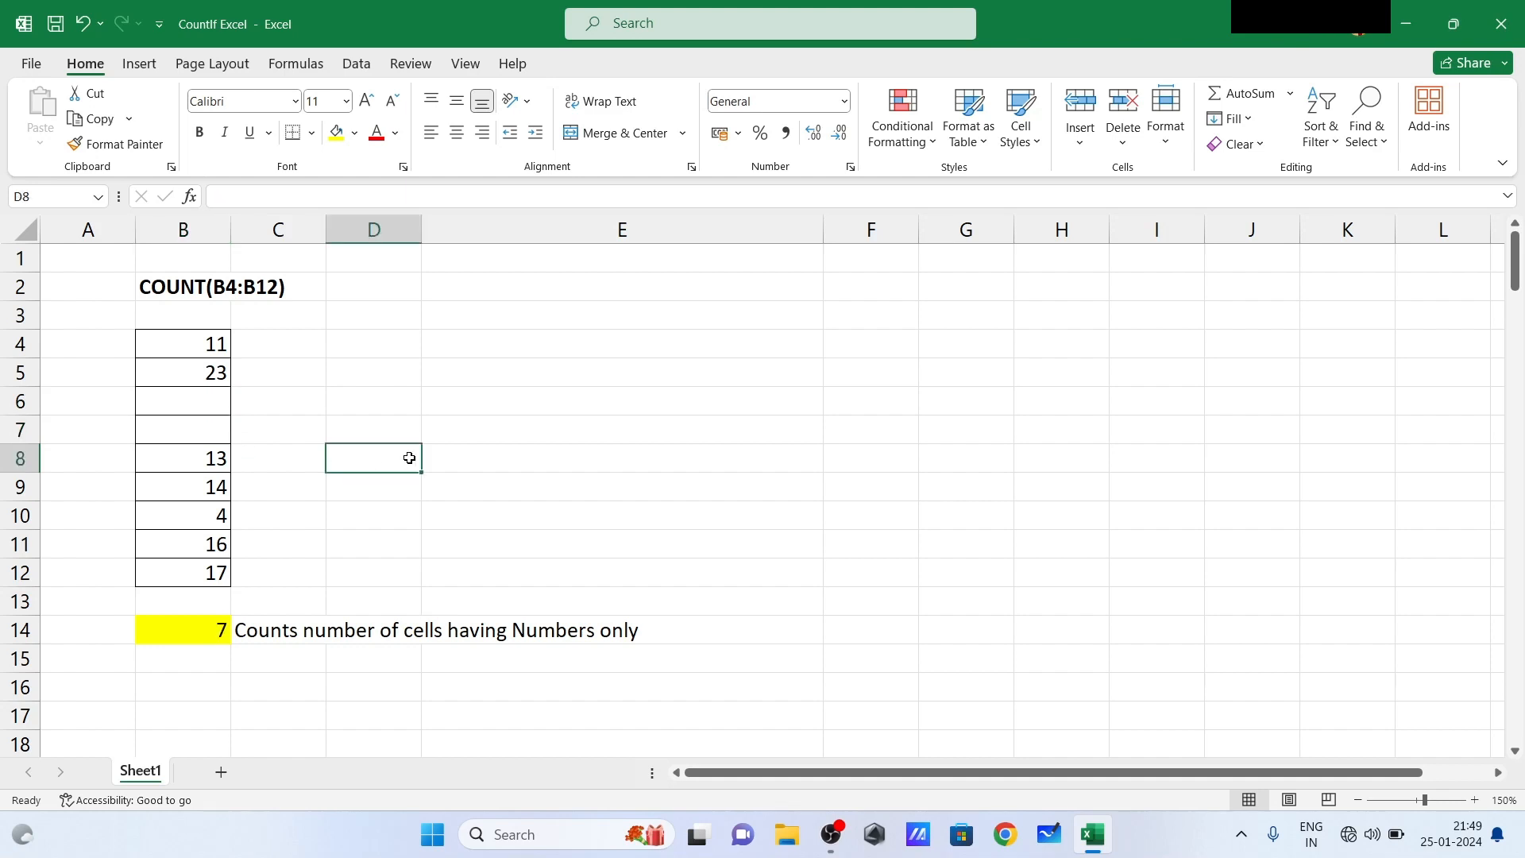
# - Enter the text "sun" in the empty cell B6
pyautogui.click(206, 408)
pyautogui.write('sun')
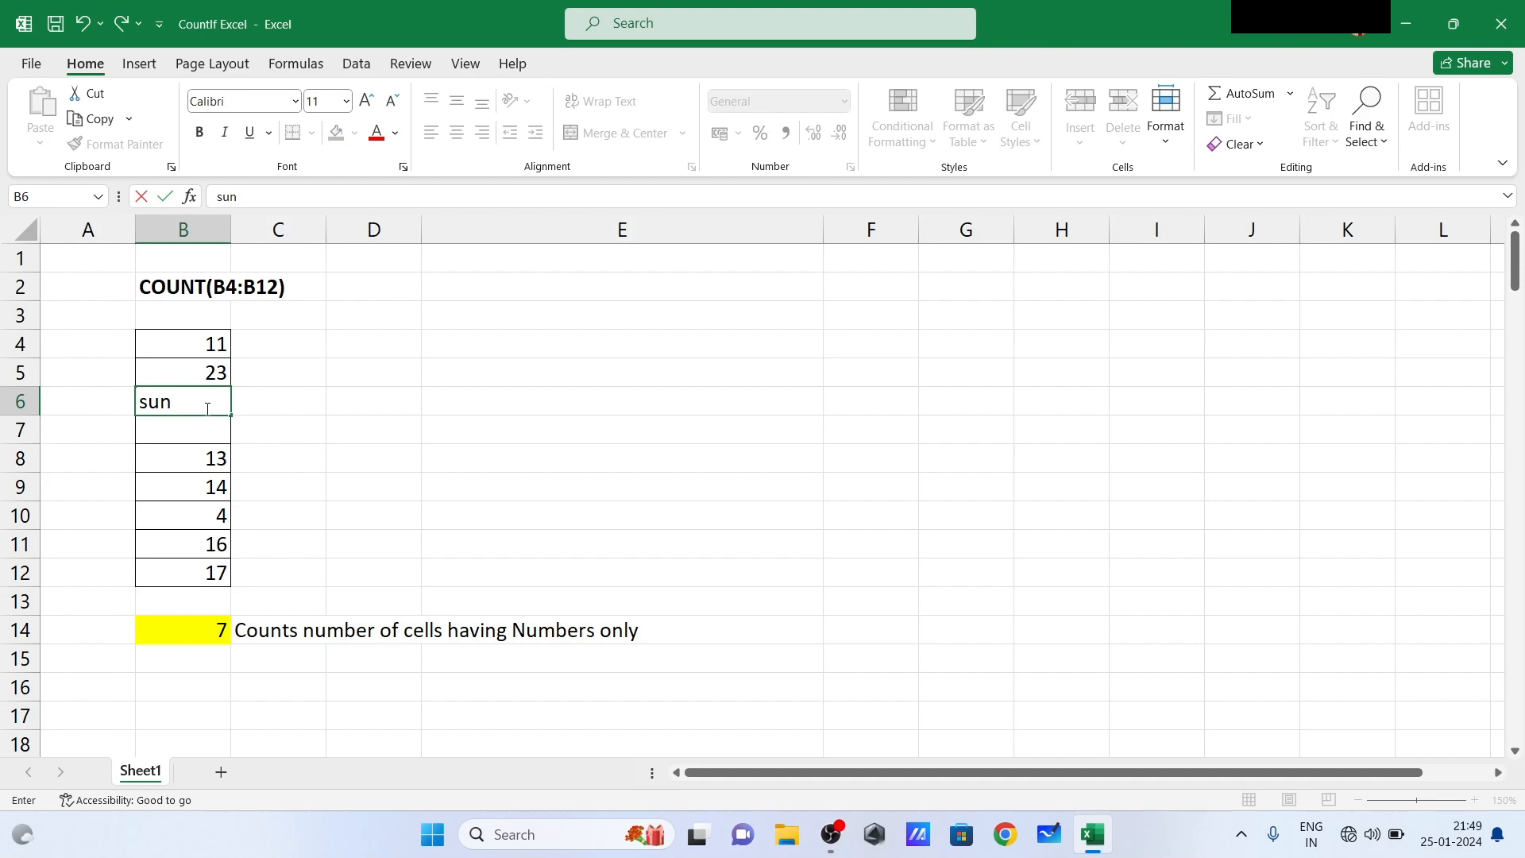
pyautogui.press('Return')
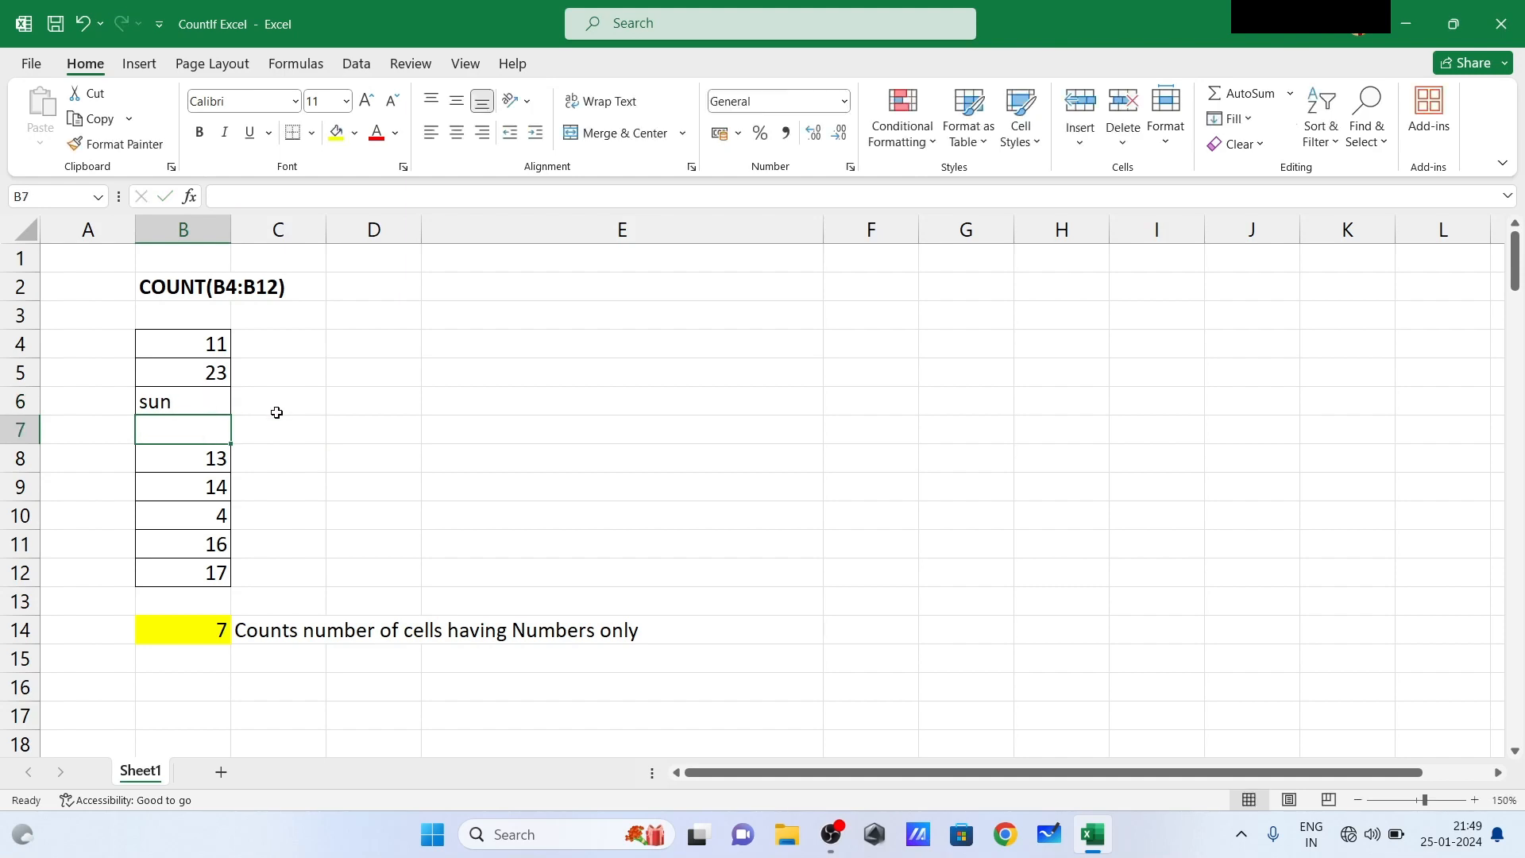
# - Replace the text in B6 with 5, enter 36 in B7, and select the count formula in B14
pyautogui.click(193, 402)
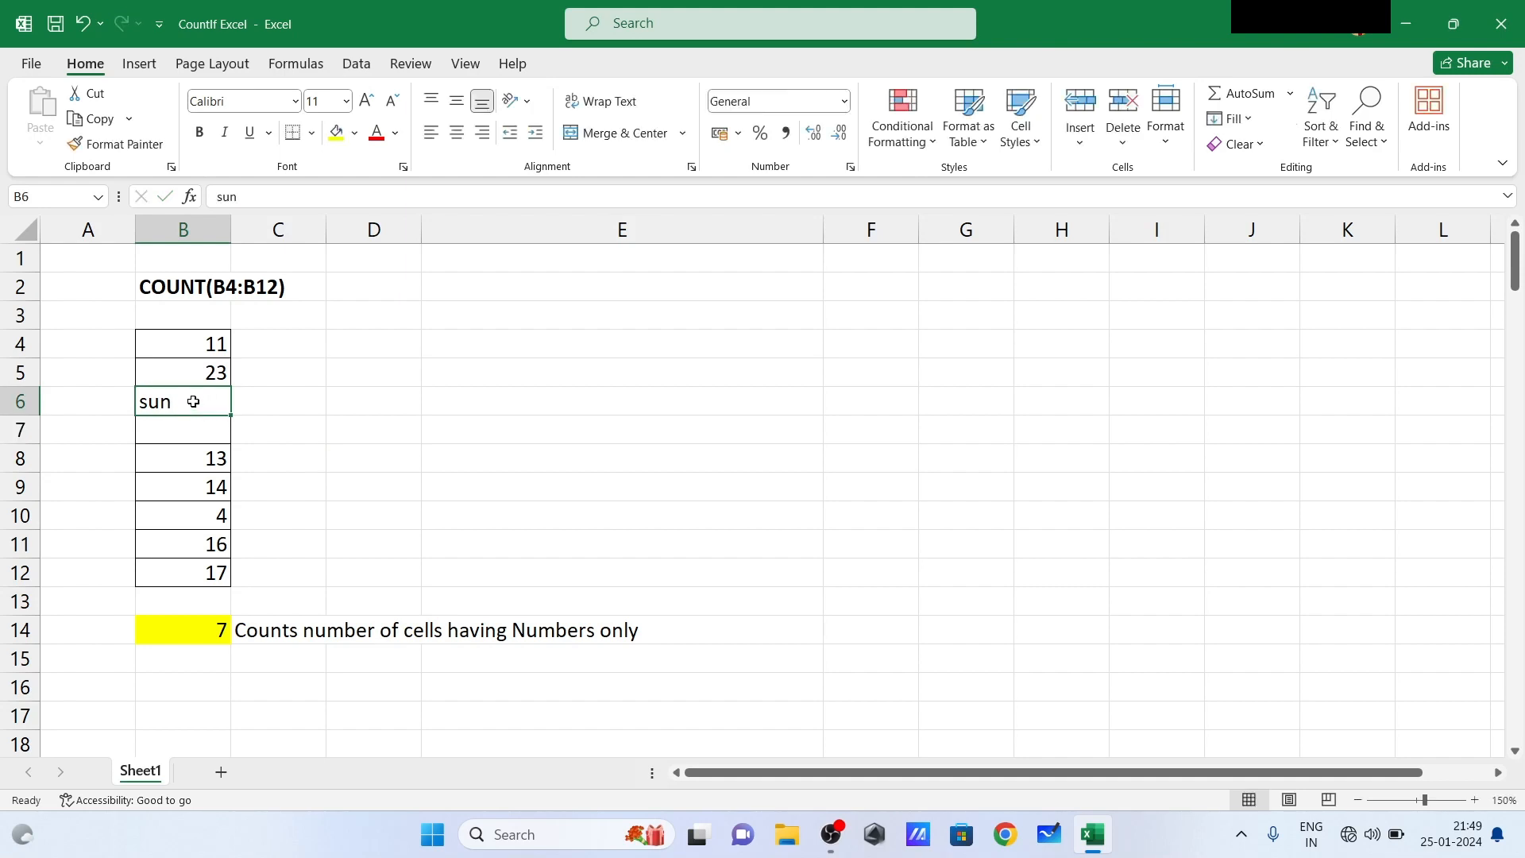
pyautogui.write('5')
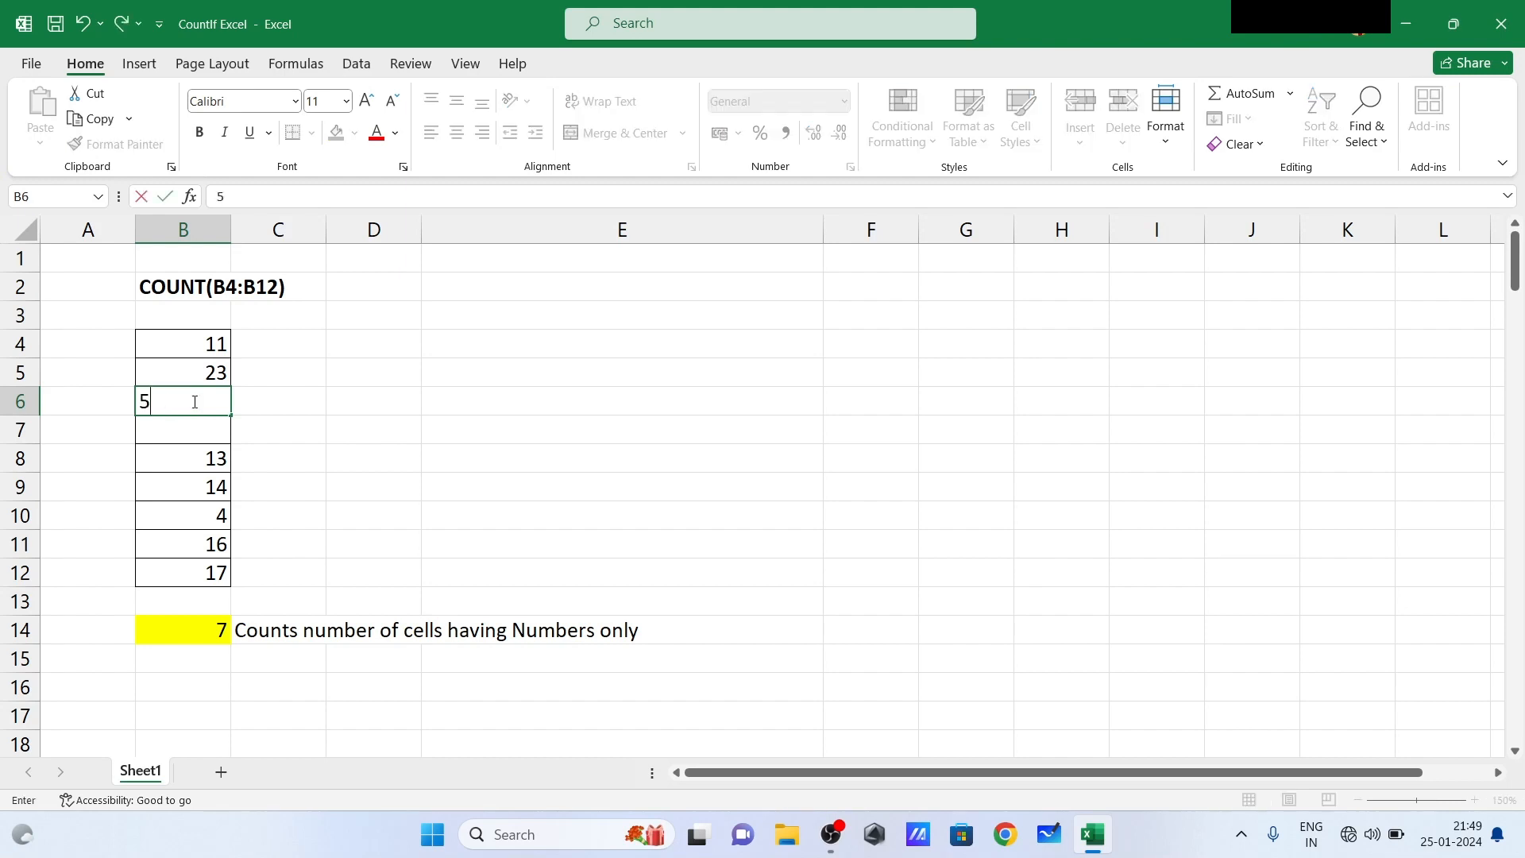
pyautogui.press('Return')
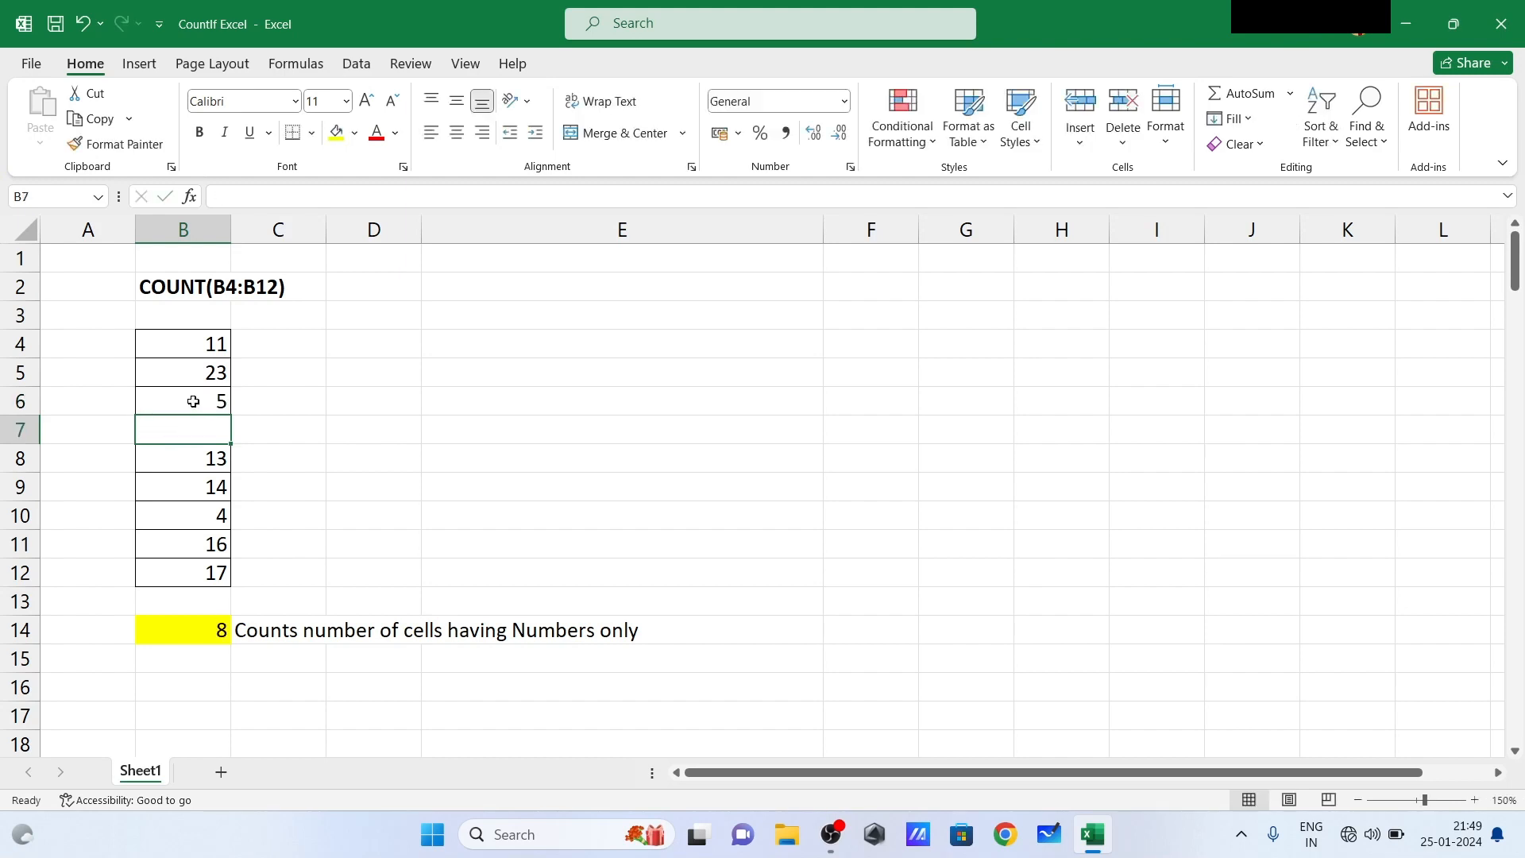
pyautogui.write('36')
pyautogui.press('Return')
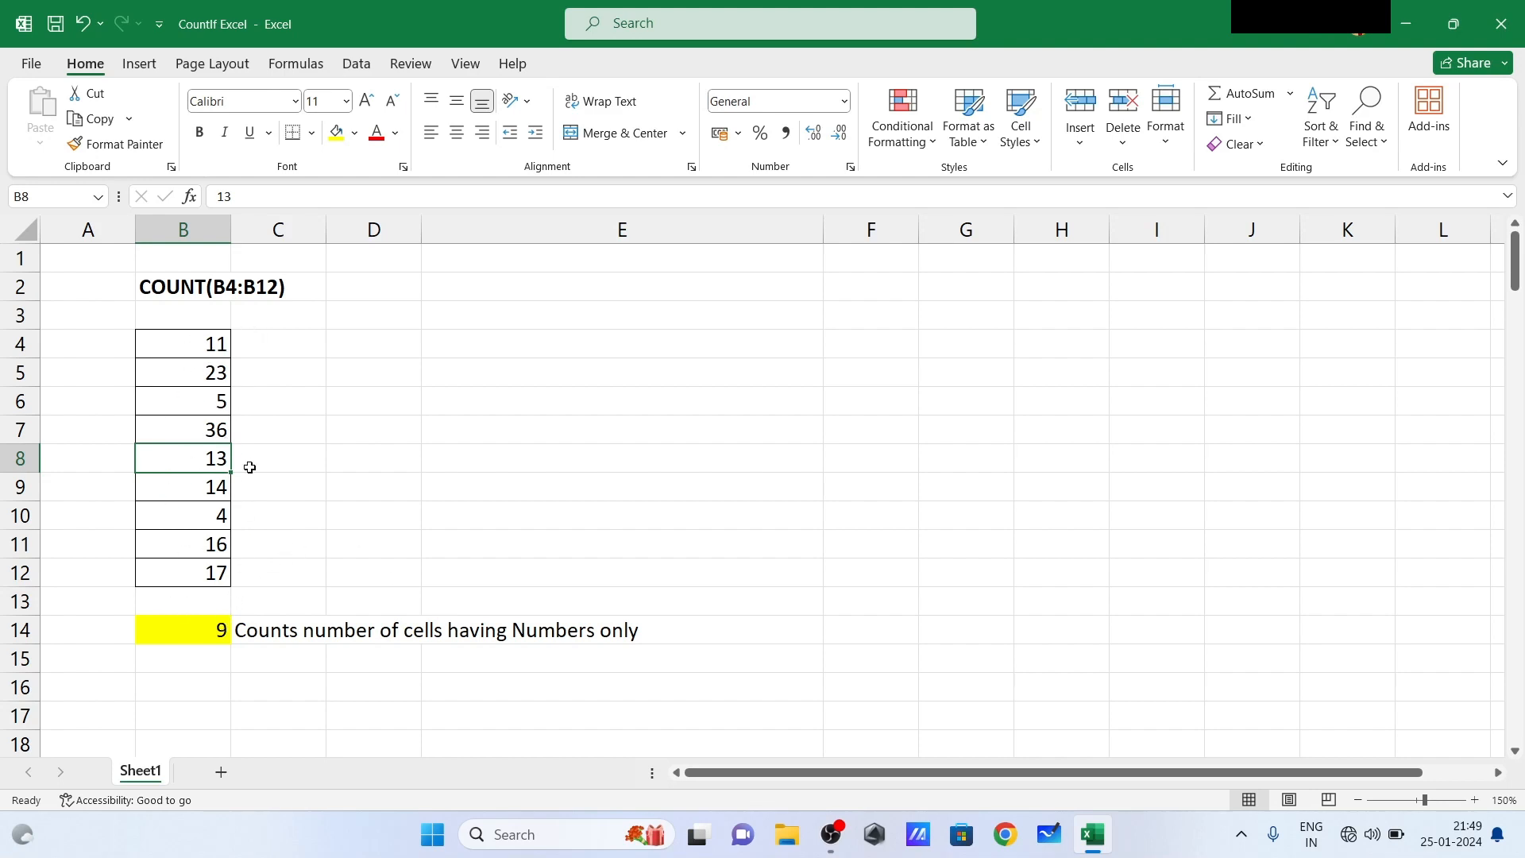
pyautogui.click(221, 625)
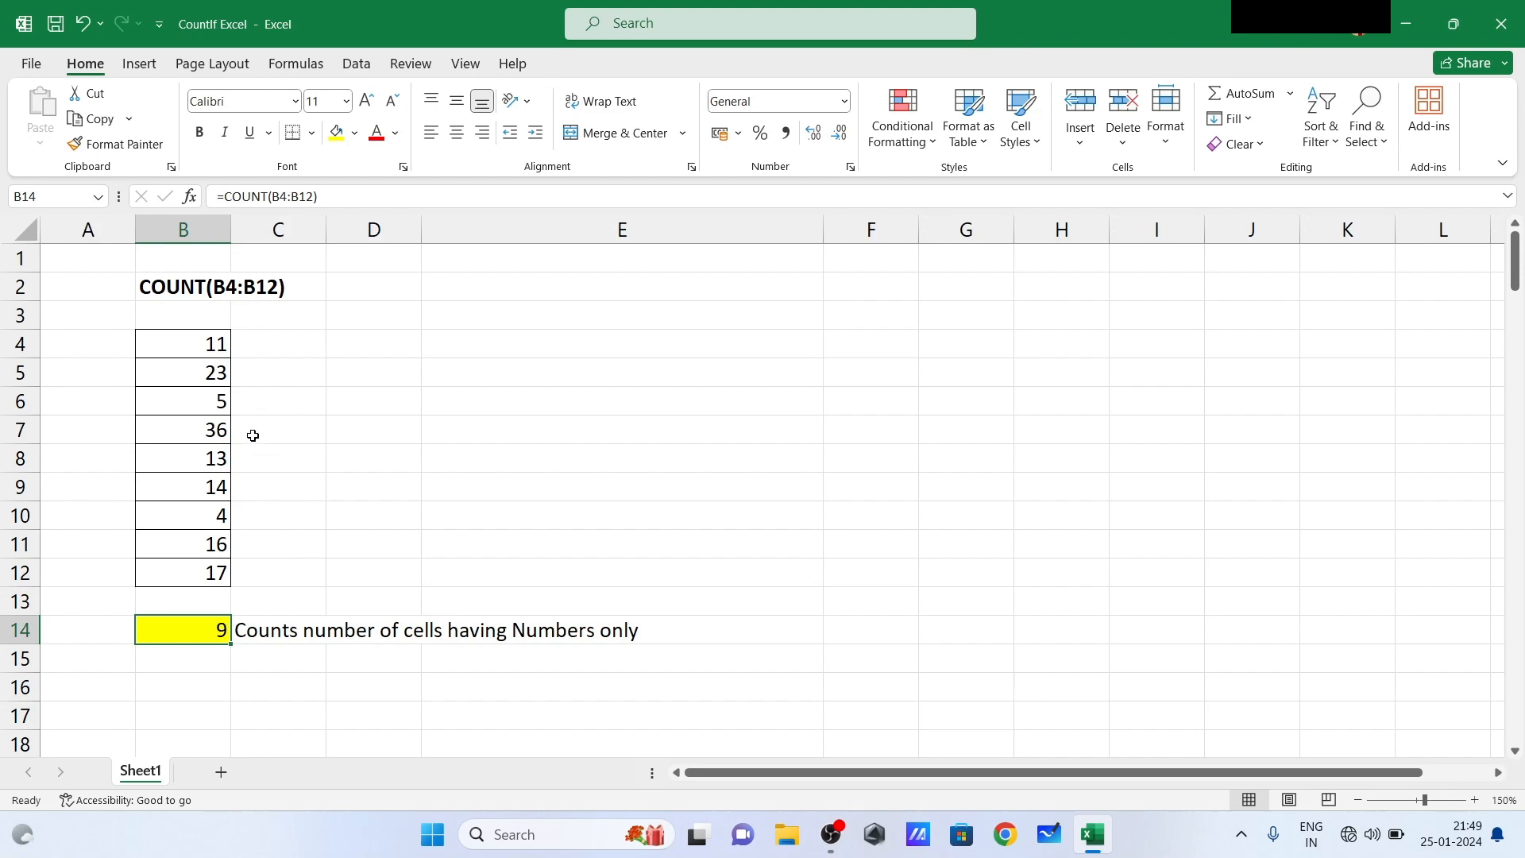
# - Add the numbers 456 in C6 and 24 in C7 beside the existing list
pyautogui.click(288, 401)
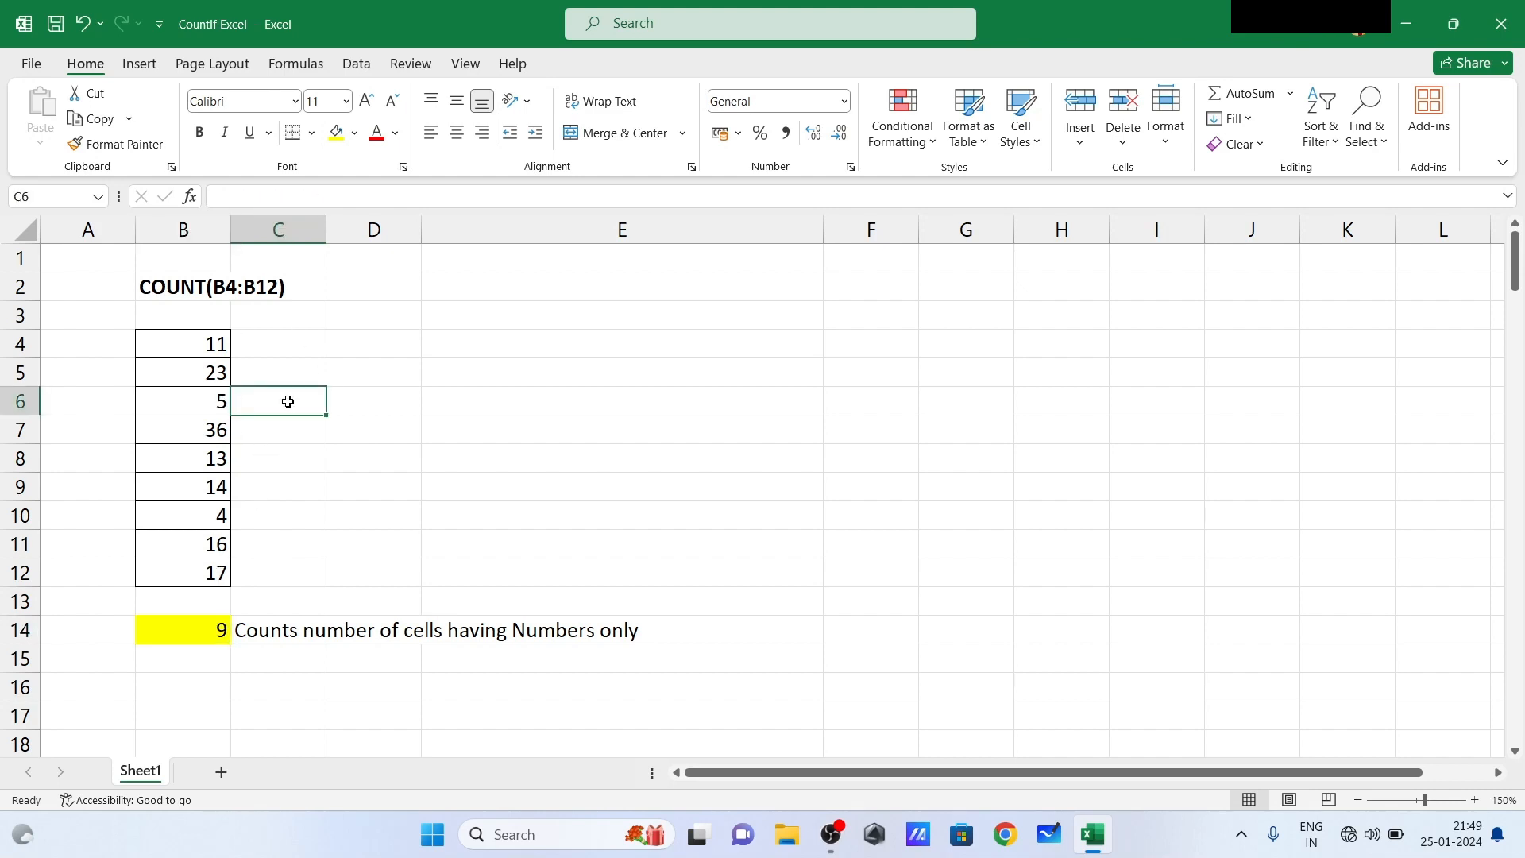
pyautogui.write('456')
pyautogui.press('Return')
pyautogui.write('24')
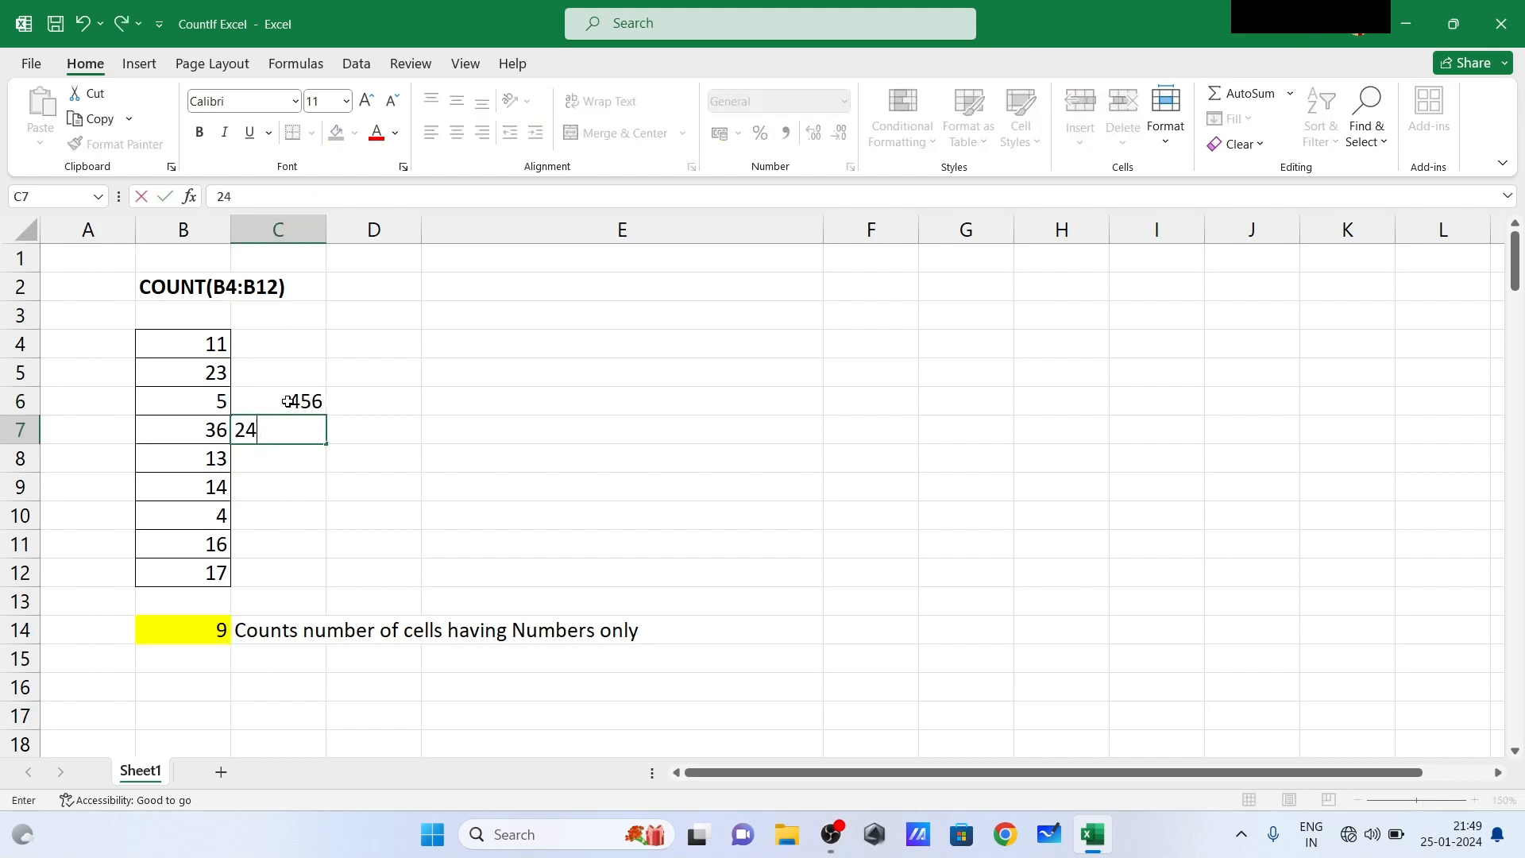
pyautogui.press('Return')
pyautogui.write('.')
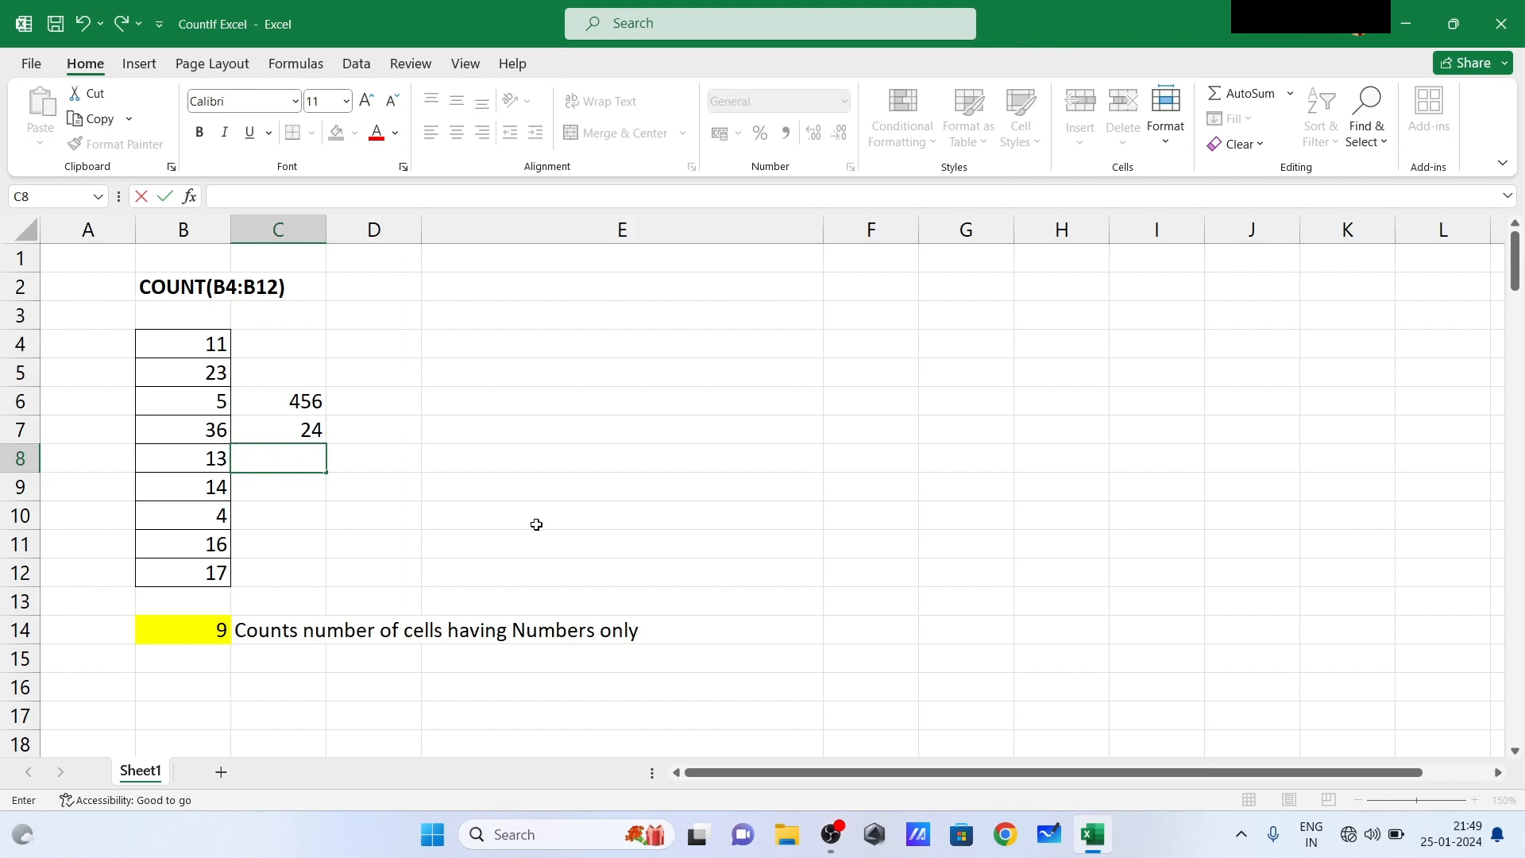
pyautogui.moveTo(535, 524); pyautogui.dragTo(181, 610)
pyautogui.click(185, 609)
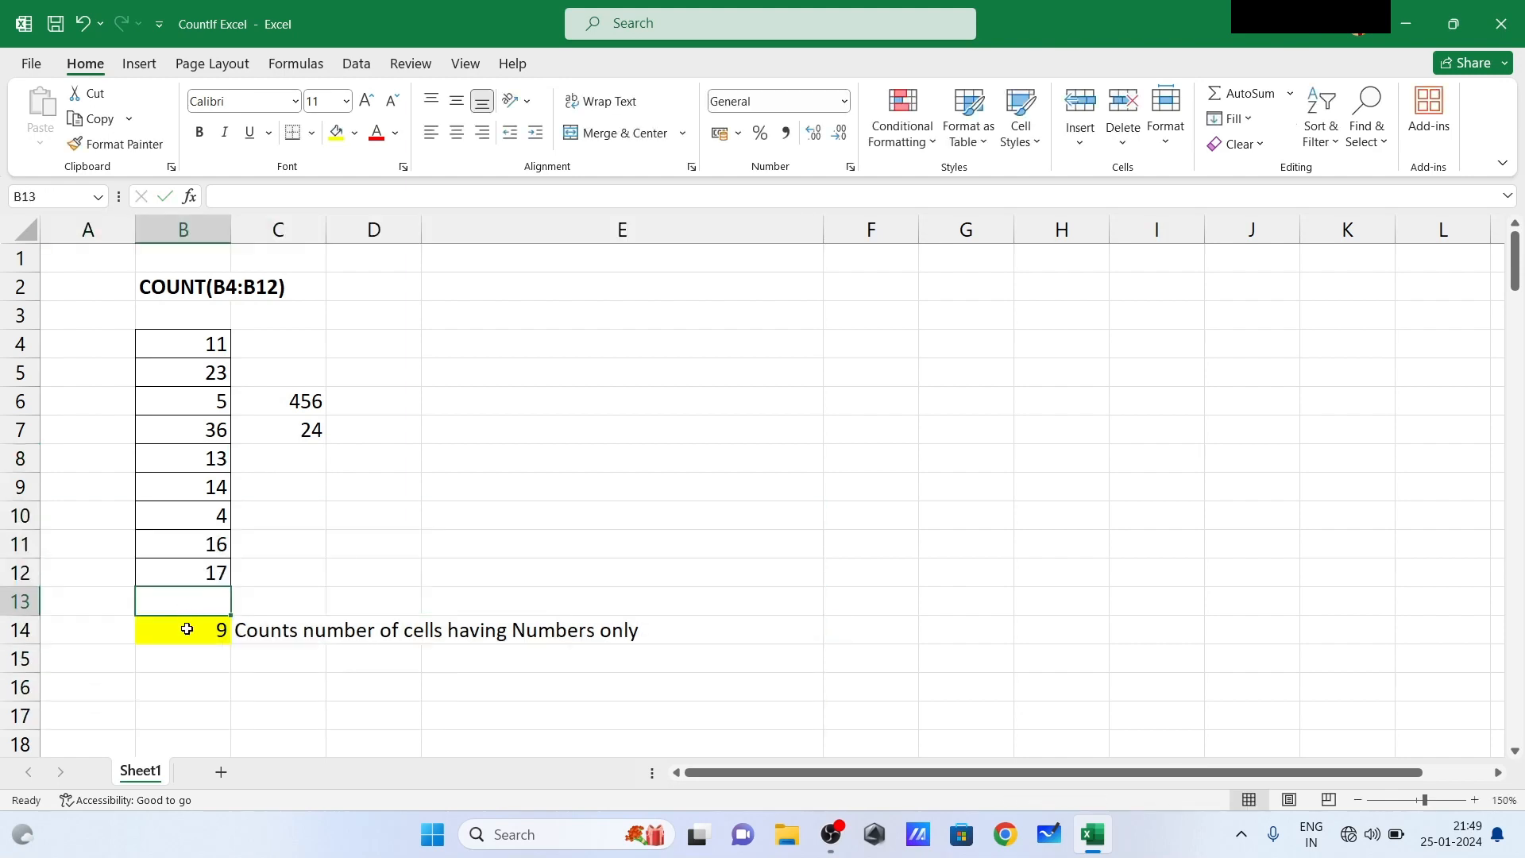
# - Replace the formula in B14 with =COUNT(B4:C12) so the count covers both columns
pyautogui.click(187, 631)
pyautogui.write('=co')
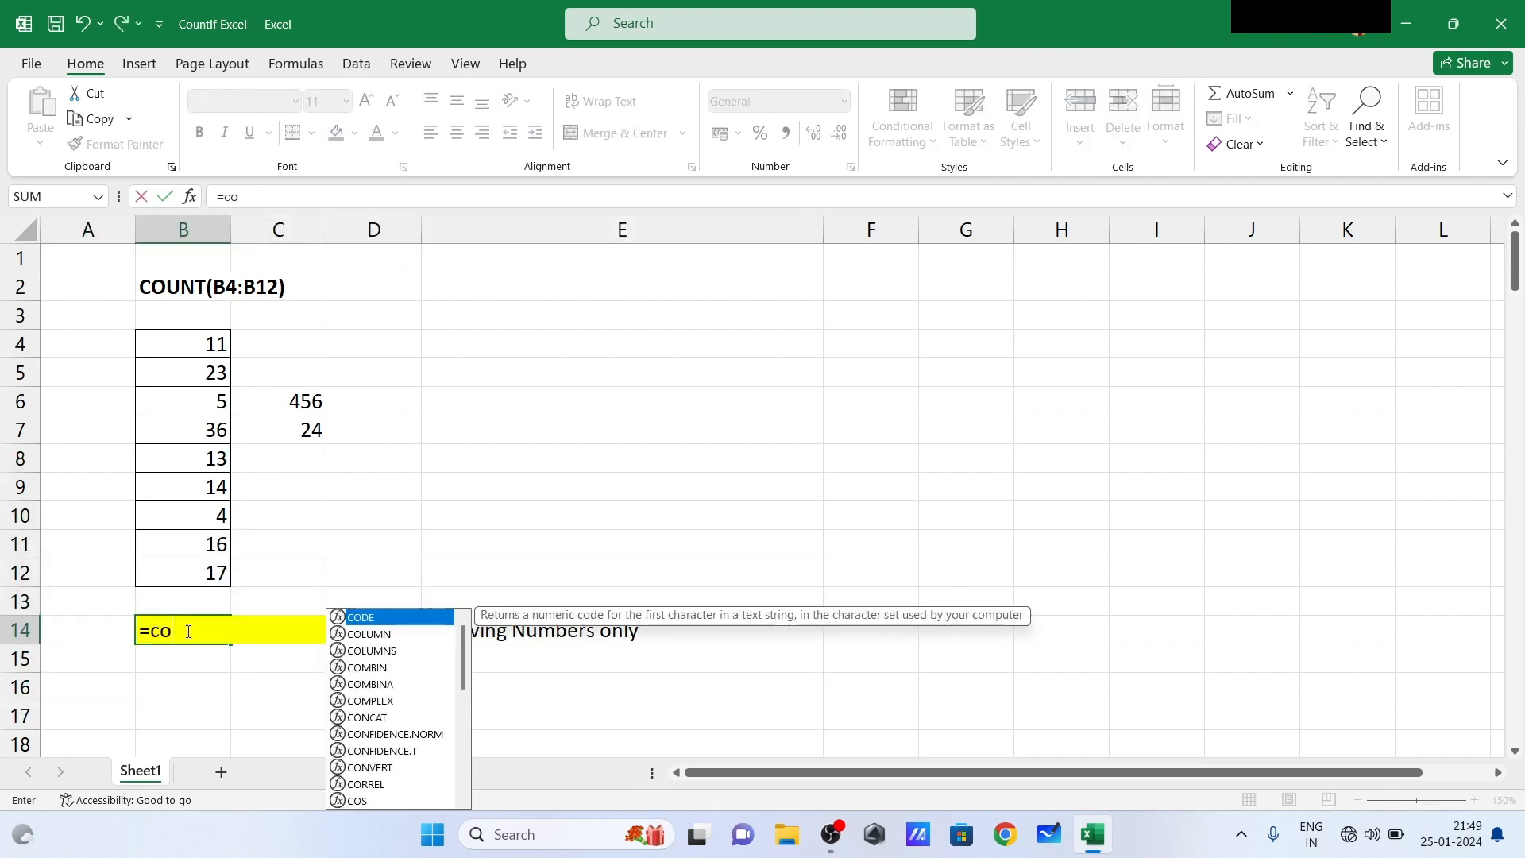
pyautogui.write('unt(')
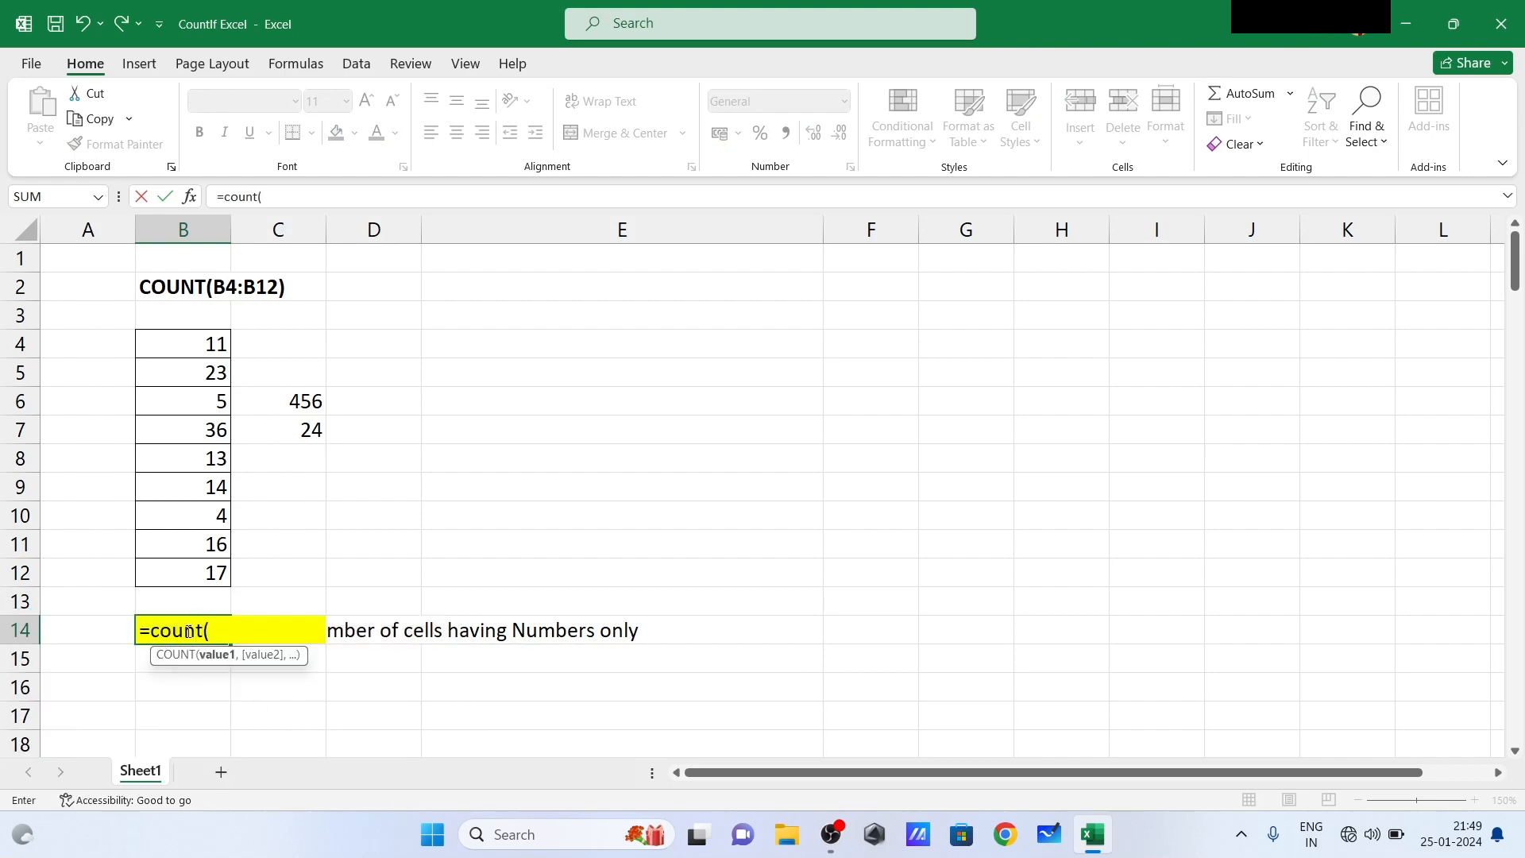
pyautogui.moveTo(193, 353); pyautogui.dragTo(269, 560)
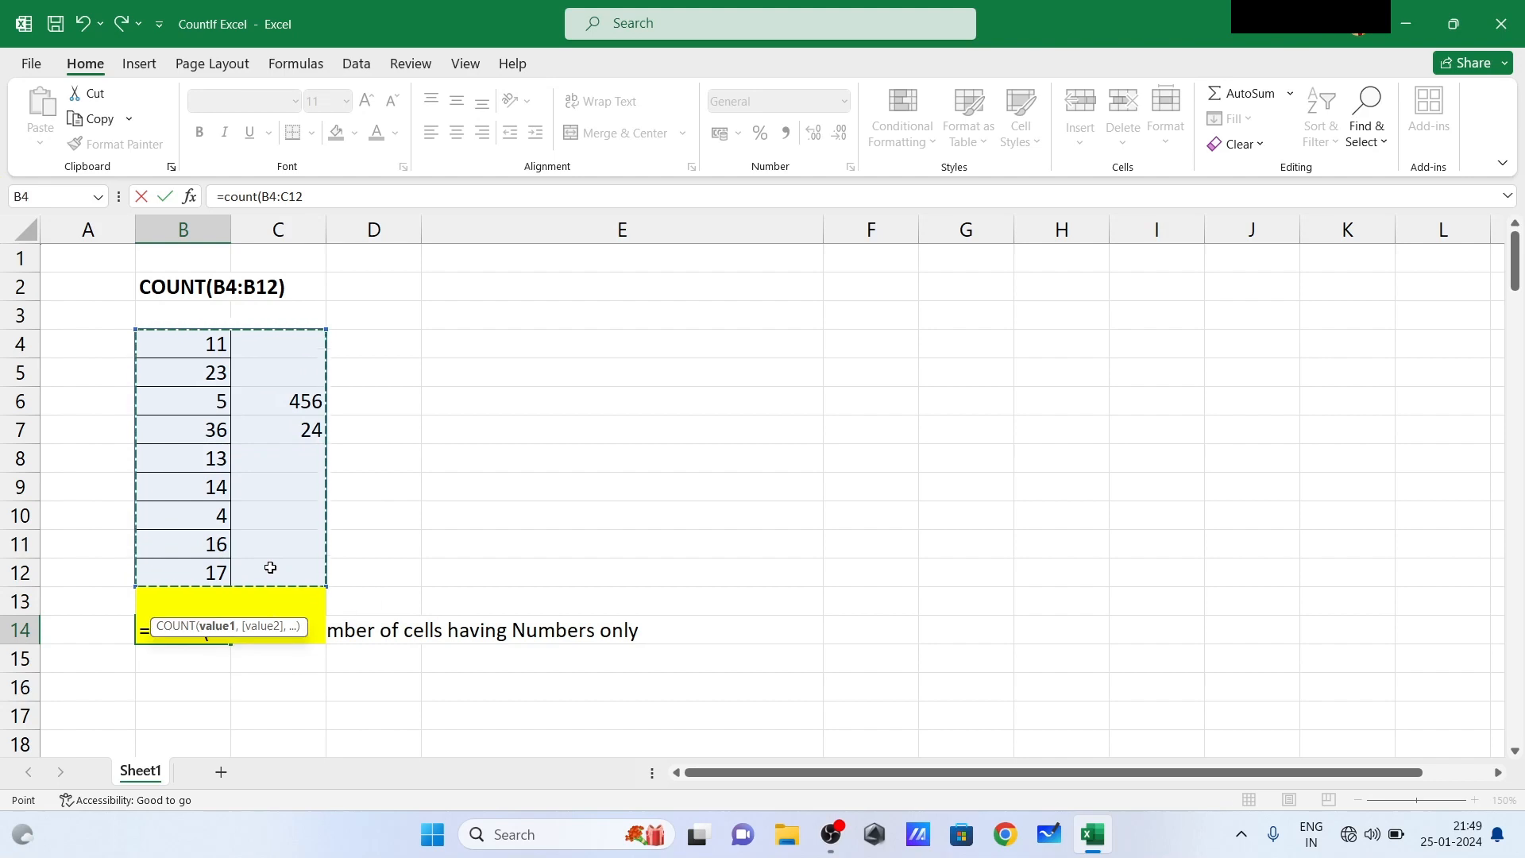
pyautogui.write(')')
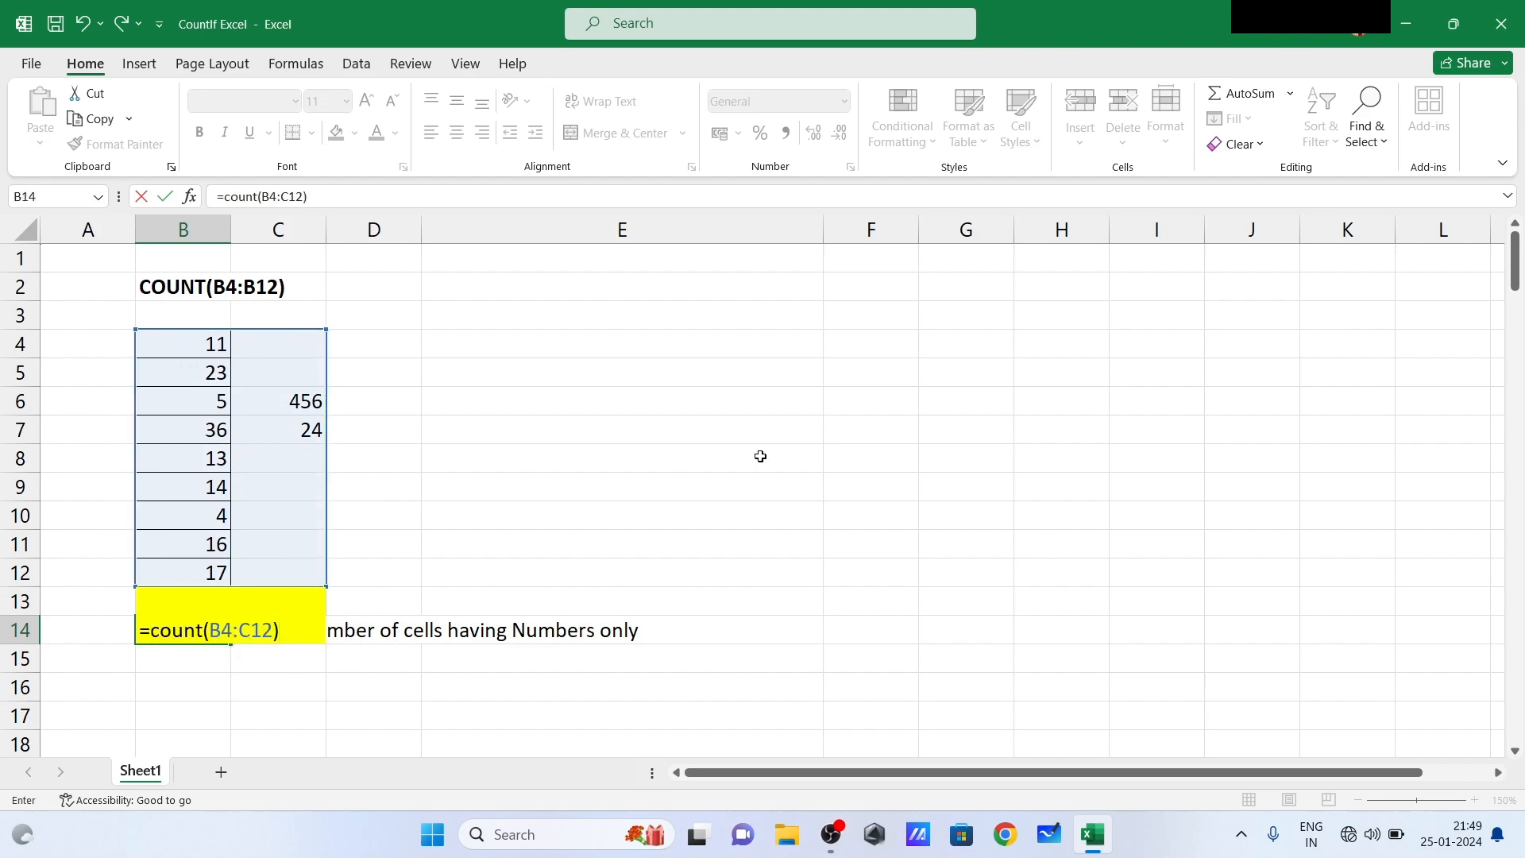
pyautogui.press('Return')
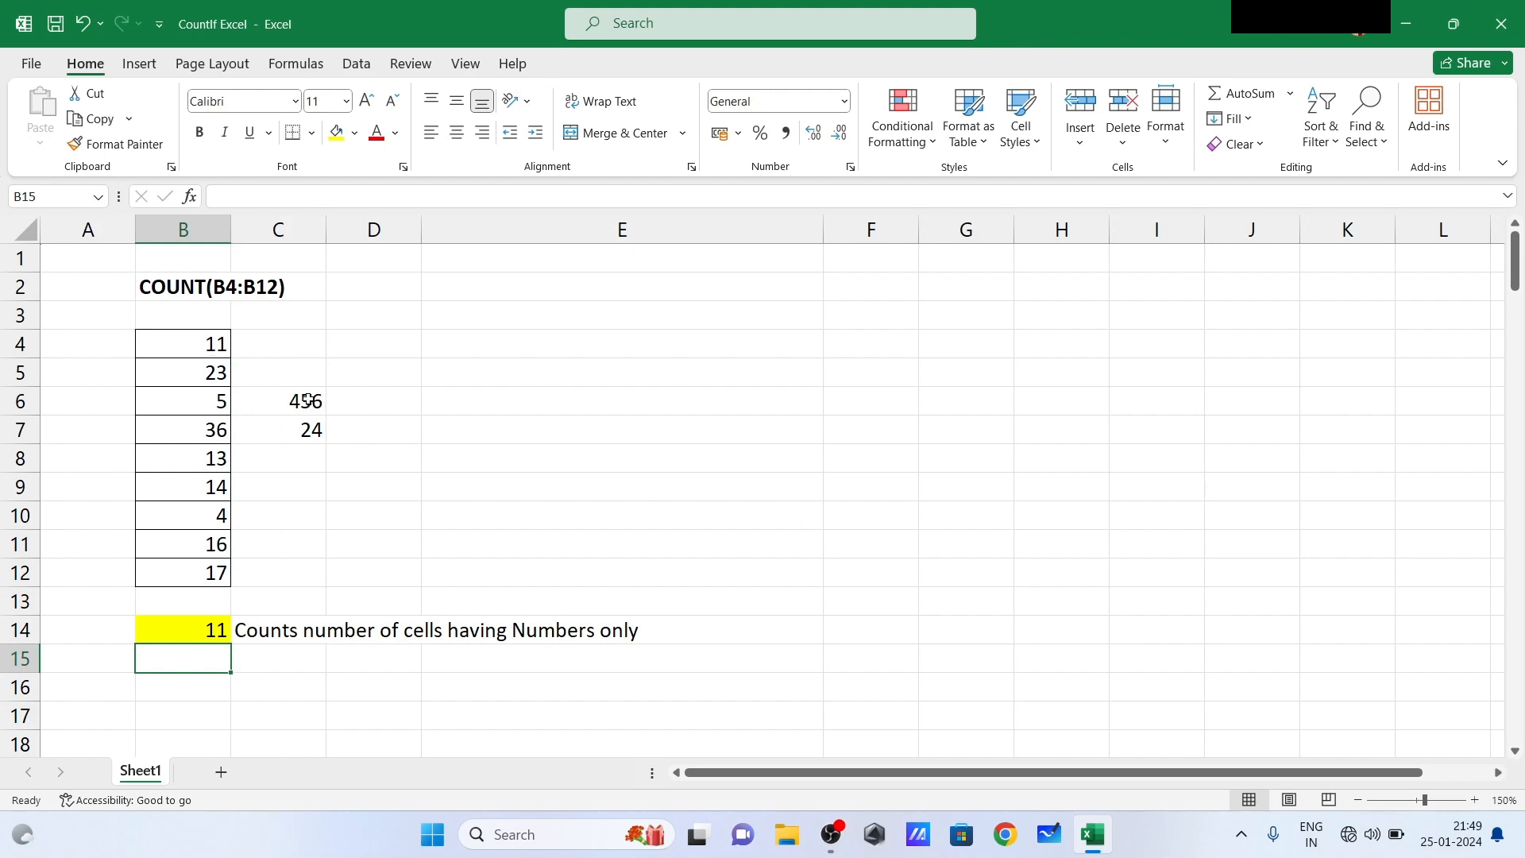
pyautogui.click(211, 628)
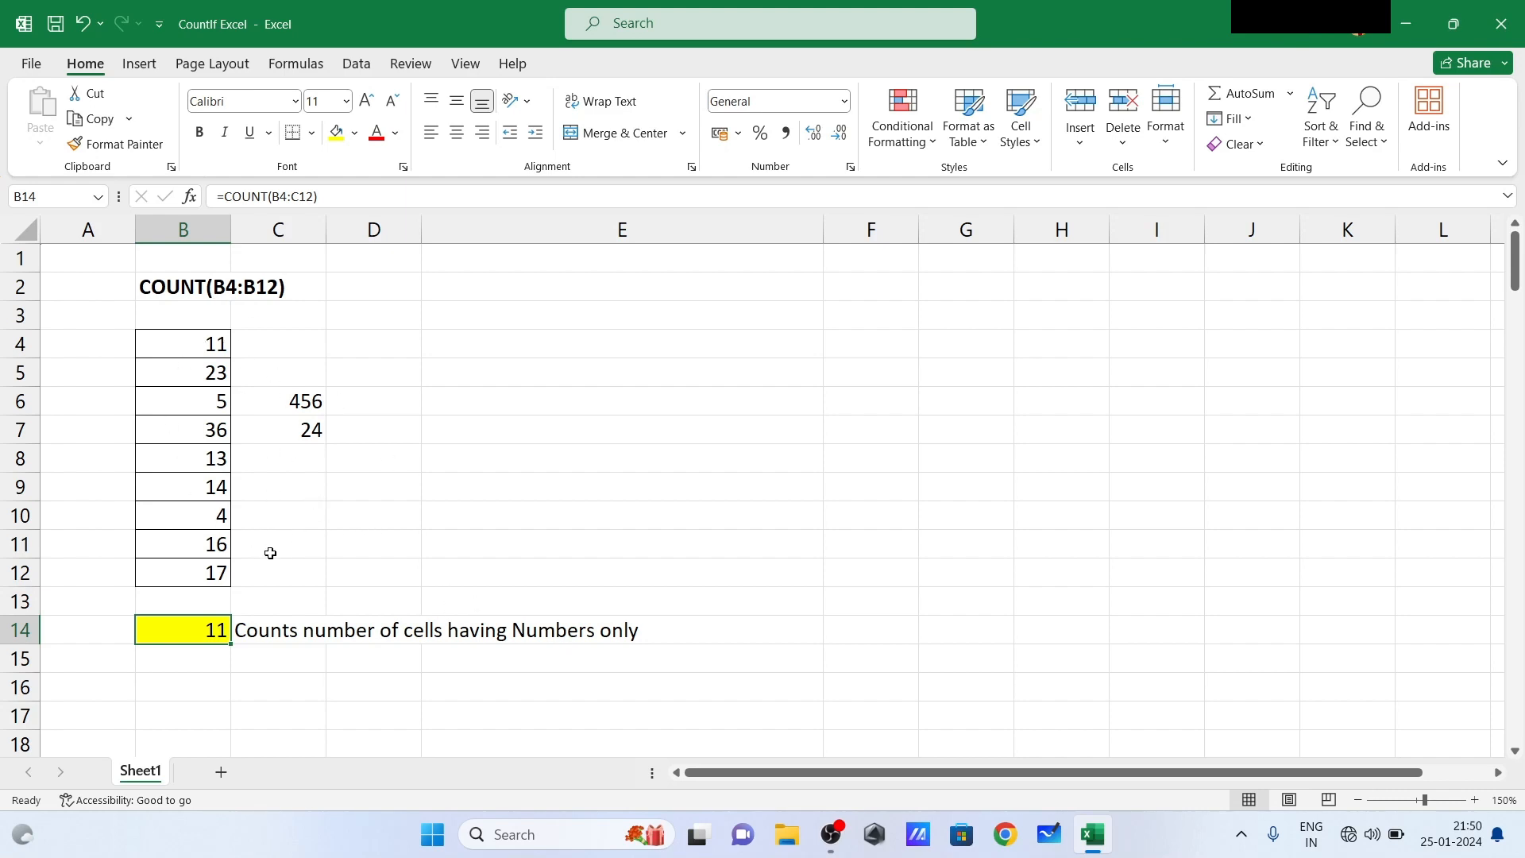
# - Examine the COUNTIF example in rows 20 to 32, checking the list cells B22 and B24 that hold 11
pyautogui.click(275, 528)
pyautogui.press('Down')
pyautogui.press('Down')
pyautogui.press('Down')
pyautogui.press('Down')
pyautogui.press('Down')
pyautogui.press('Down')
pyautogui.press('Down')
pyautogui.press('Down')
pyautogui.press('Down')
pyautogui.press('Down')
pyautogui.press('Down')
pyautogui.press('Down')
pyautogui.press('Down')
pyautogui.press('Down')
pyautogui.press('Down')
pyautogui.press('Down')
pyautogui.press('Down')
pyautogui.press('Down')
pyautogui.press('Down')
pyautogui.press('Down')
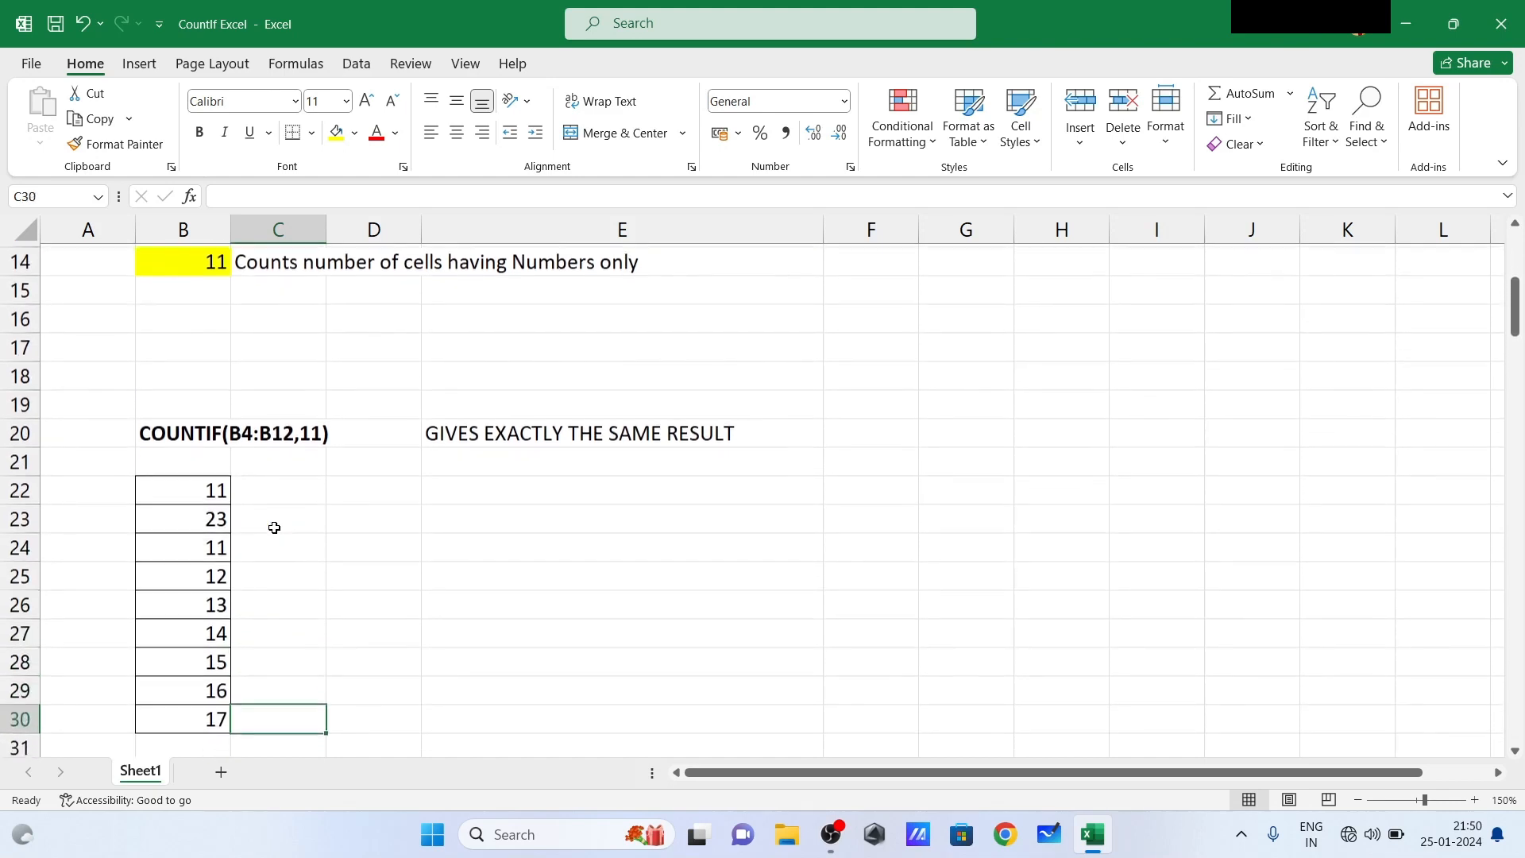
pyautogui.press('Down')
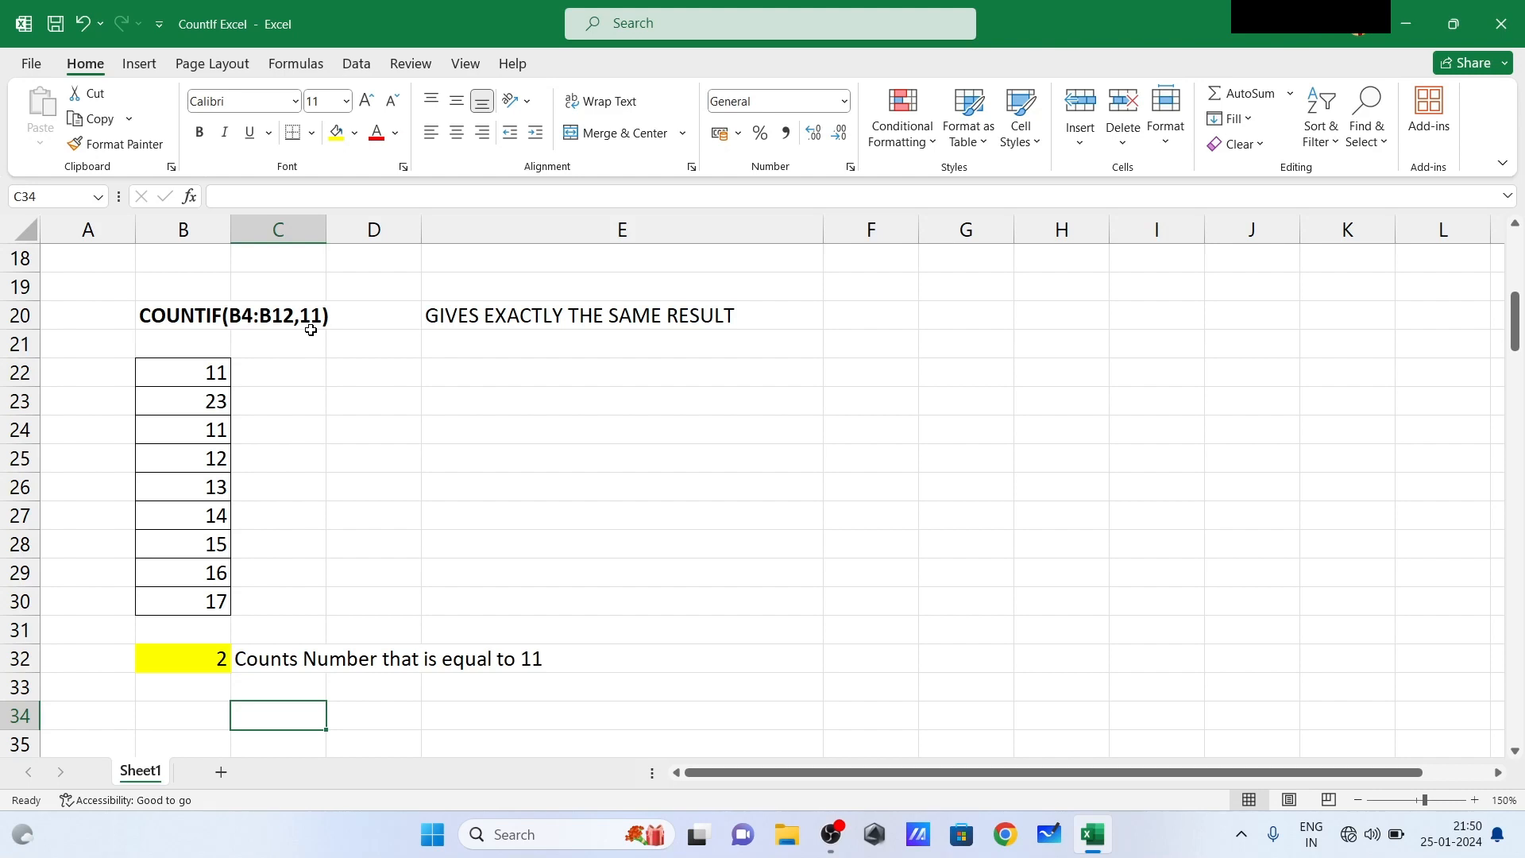
pyautogui.click(217, 374)
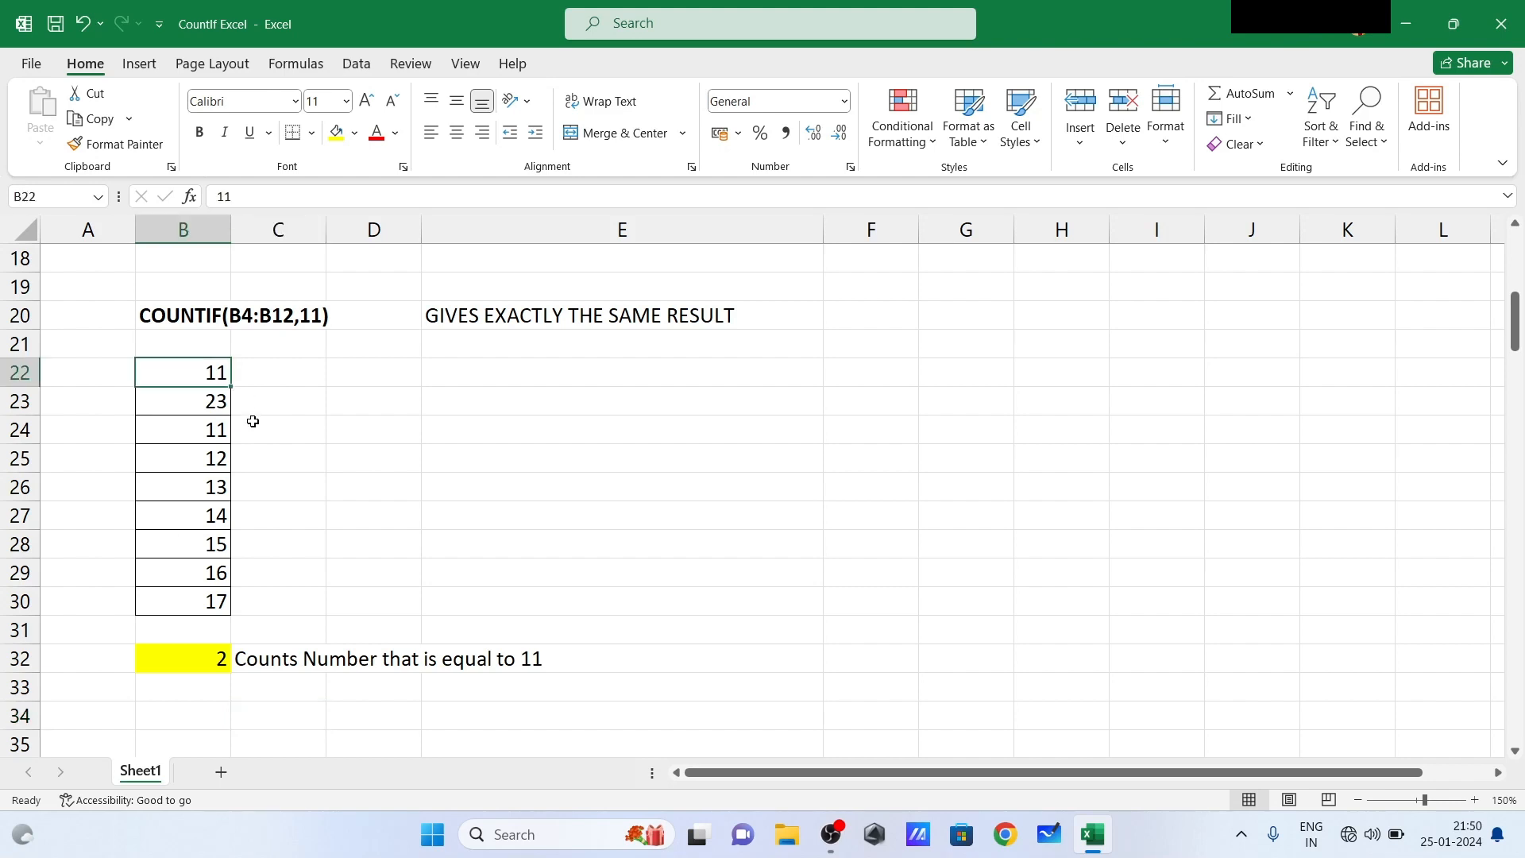
pyautogui.click(204, 429)
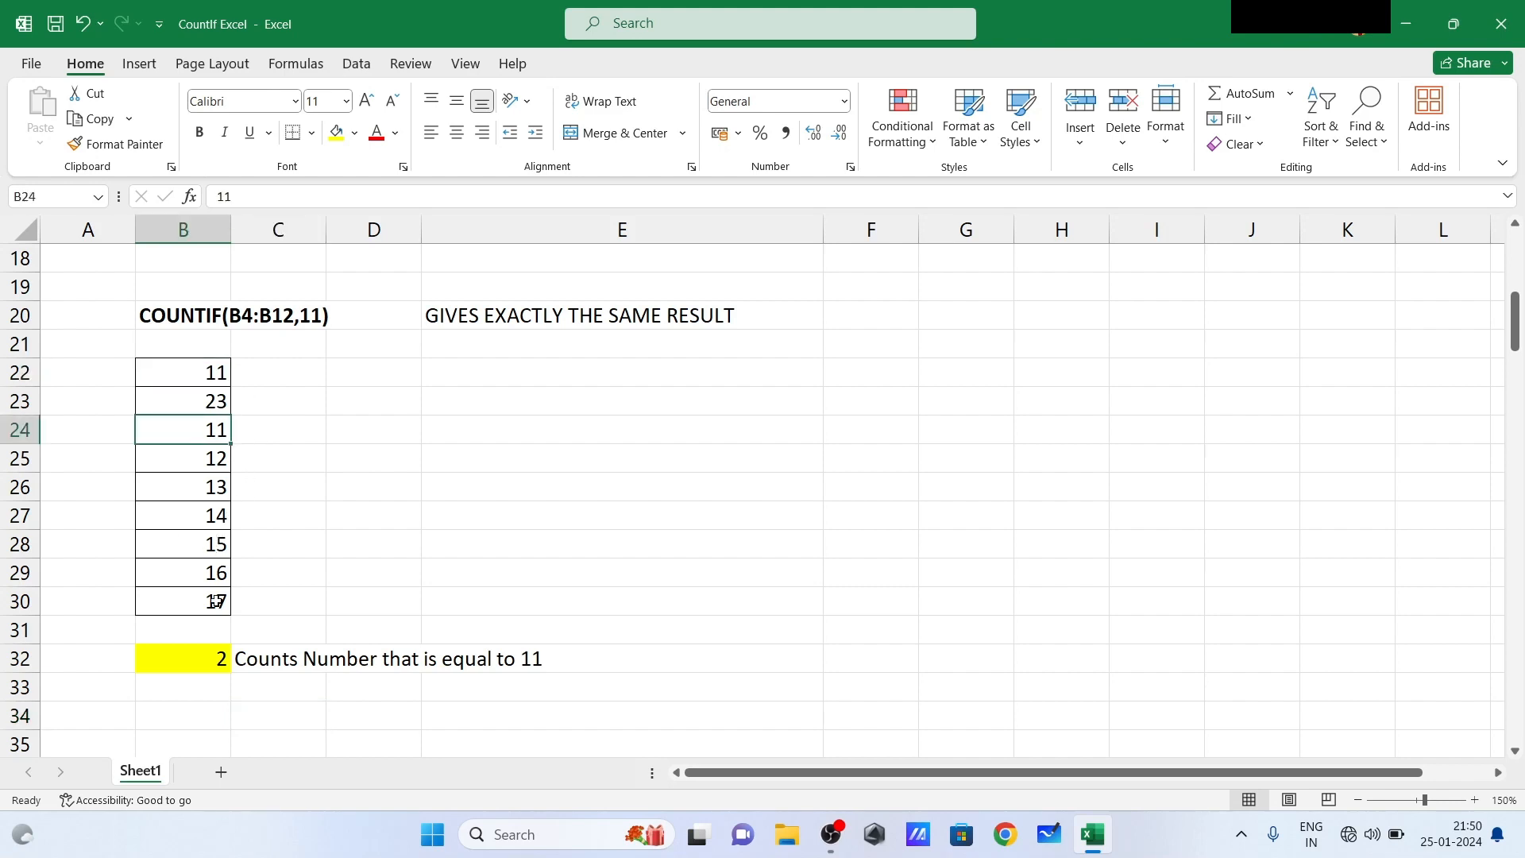
# - Replace the formula in B32 with =COUNTIF(B22:B30,10) to count the cells equal to 10
pyautogui.click(215, 666)
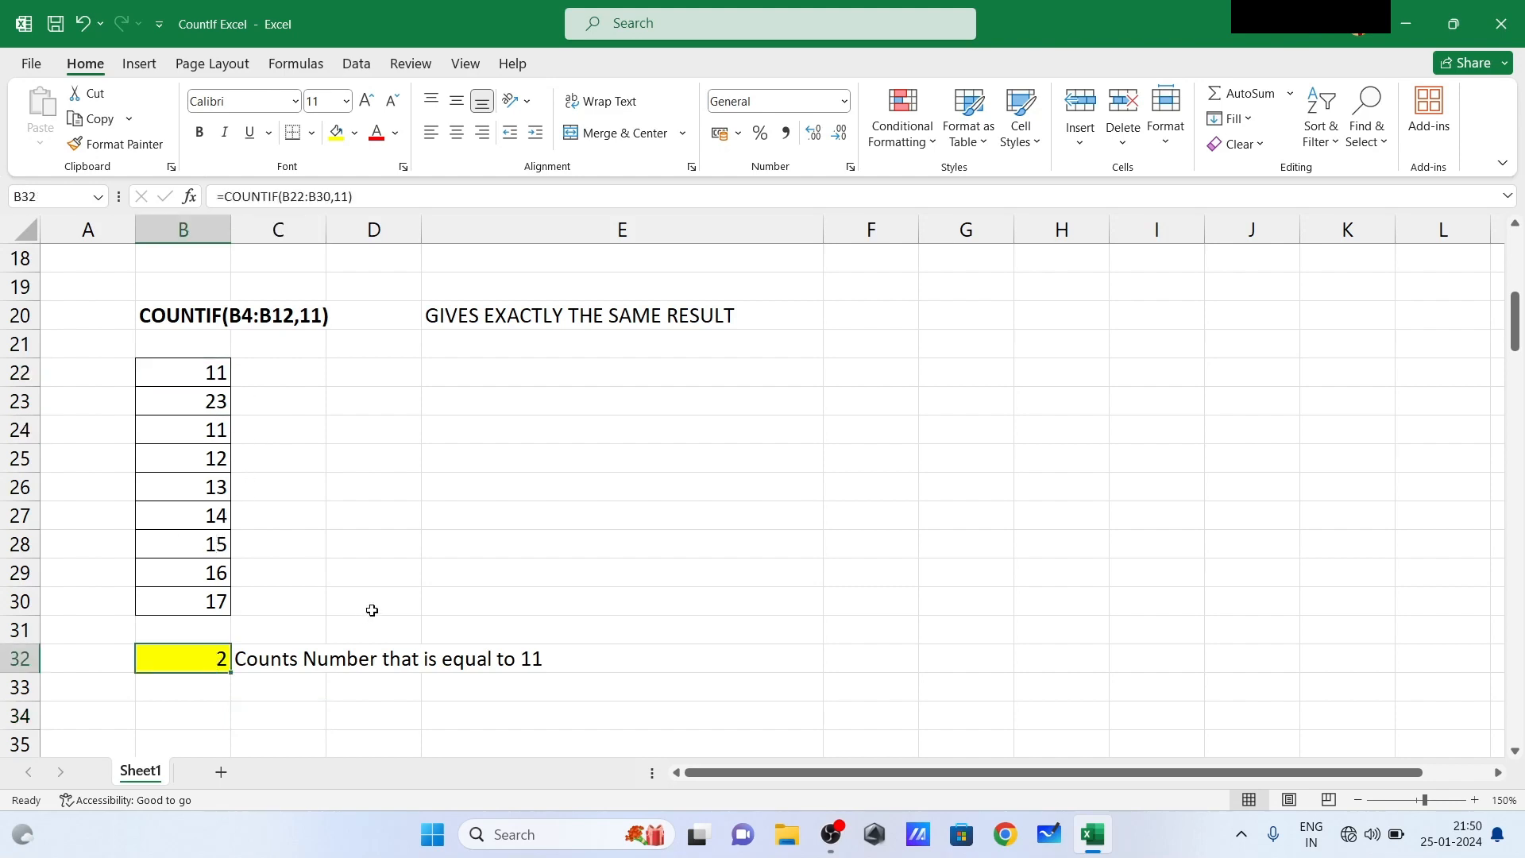
pyautogui.write('=')
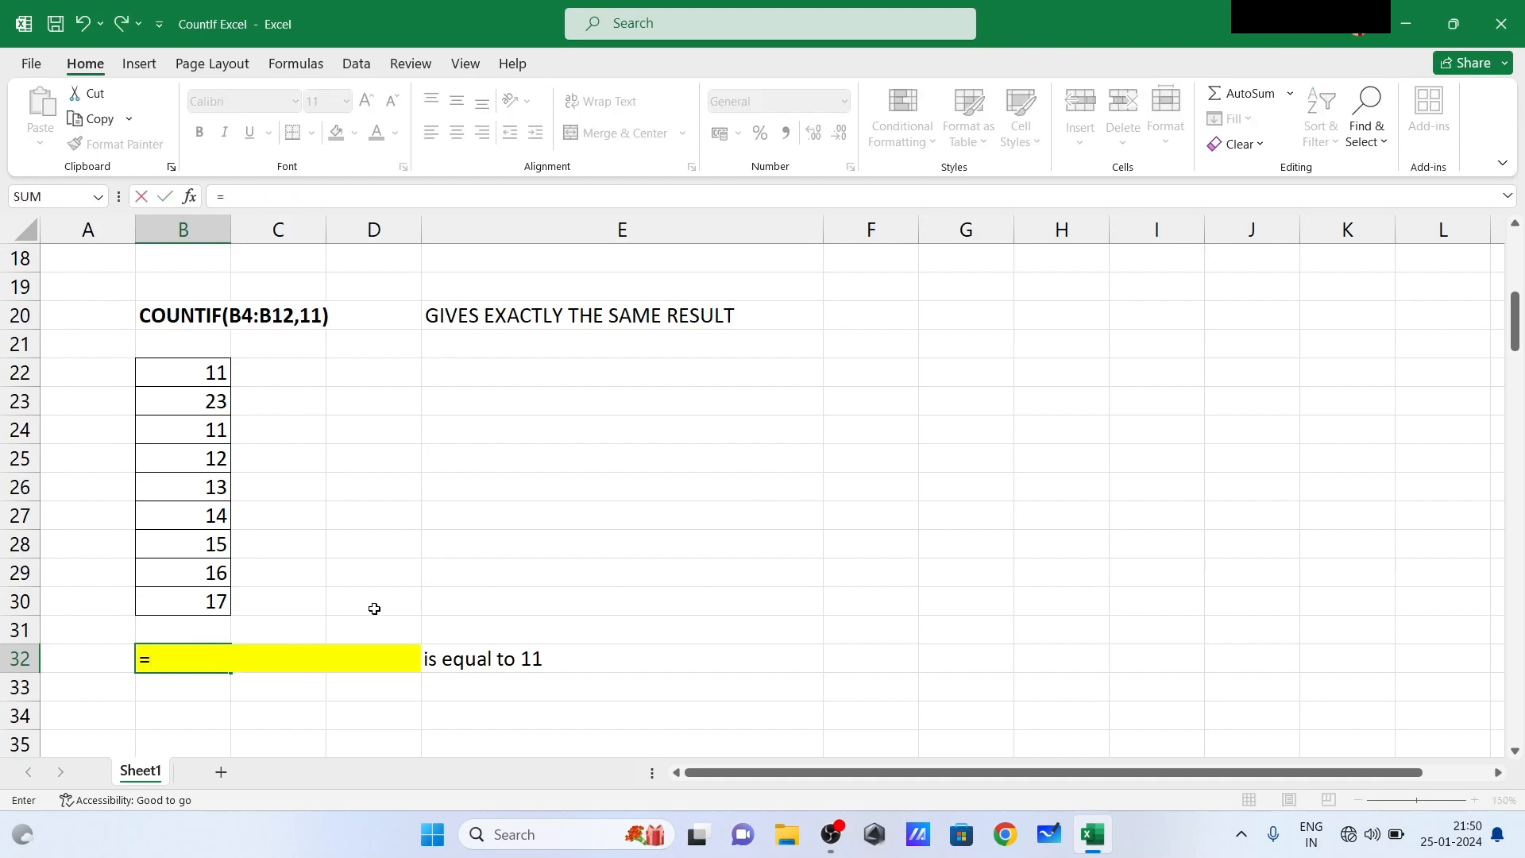
pyautogui.write('count')
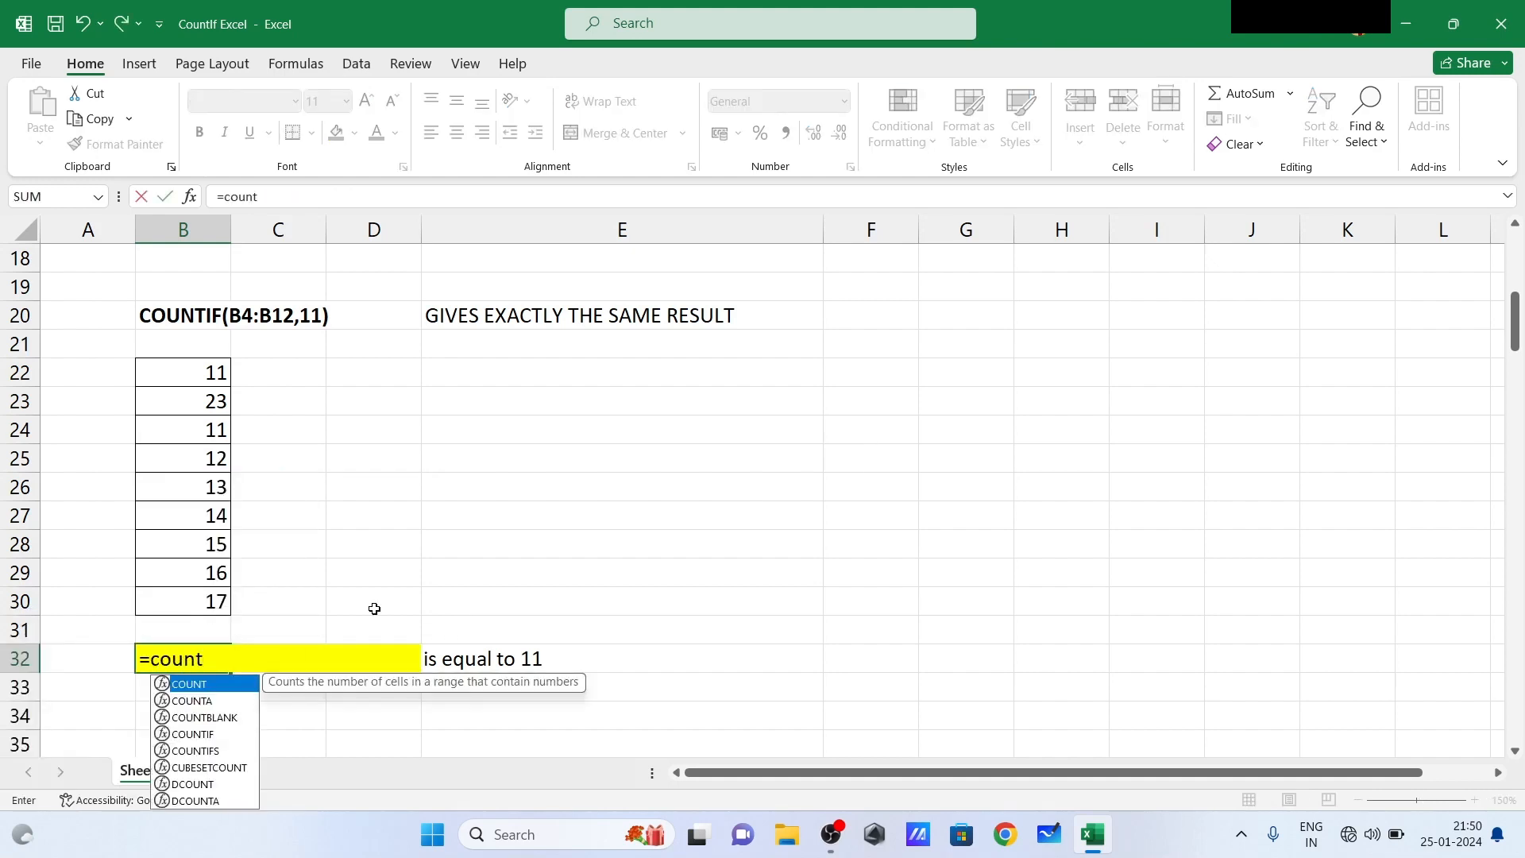
pyautogui.write('i')
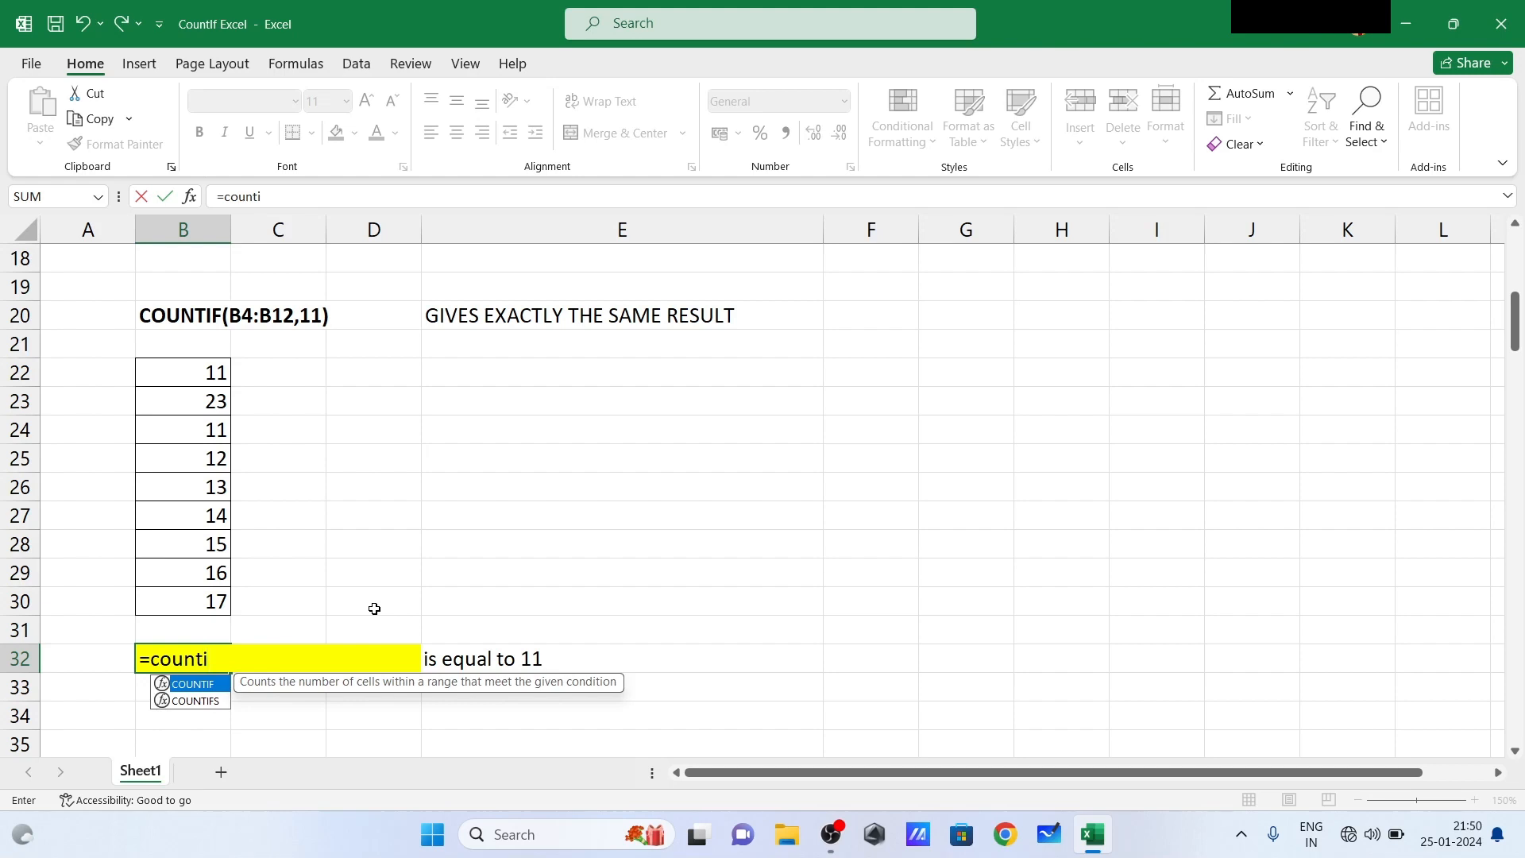
pyautogui.write('f(')
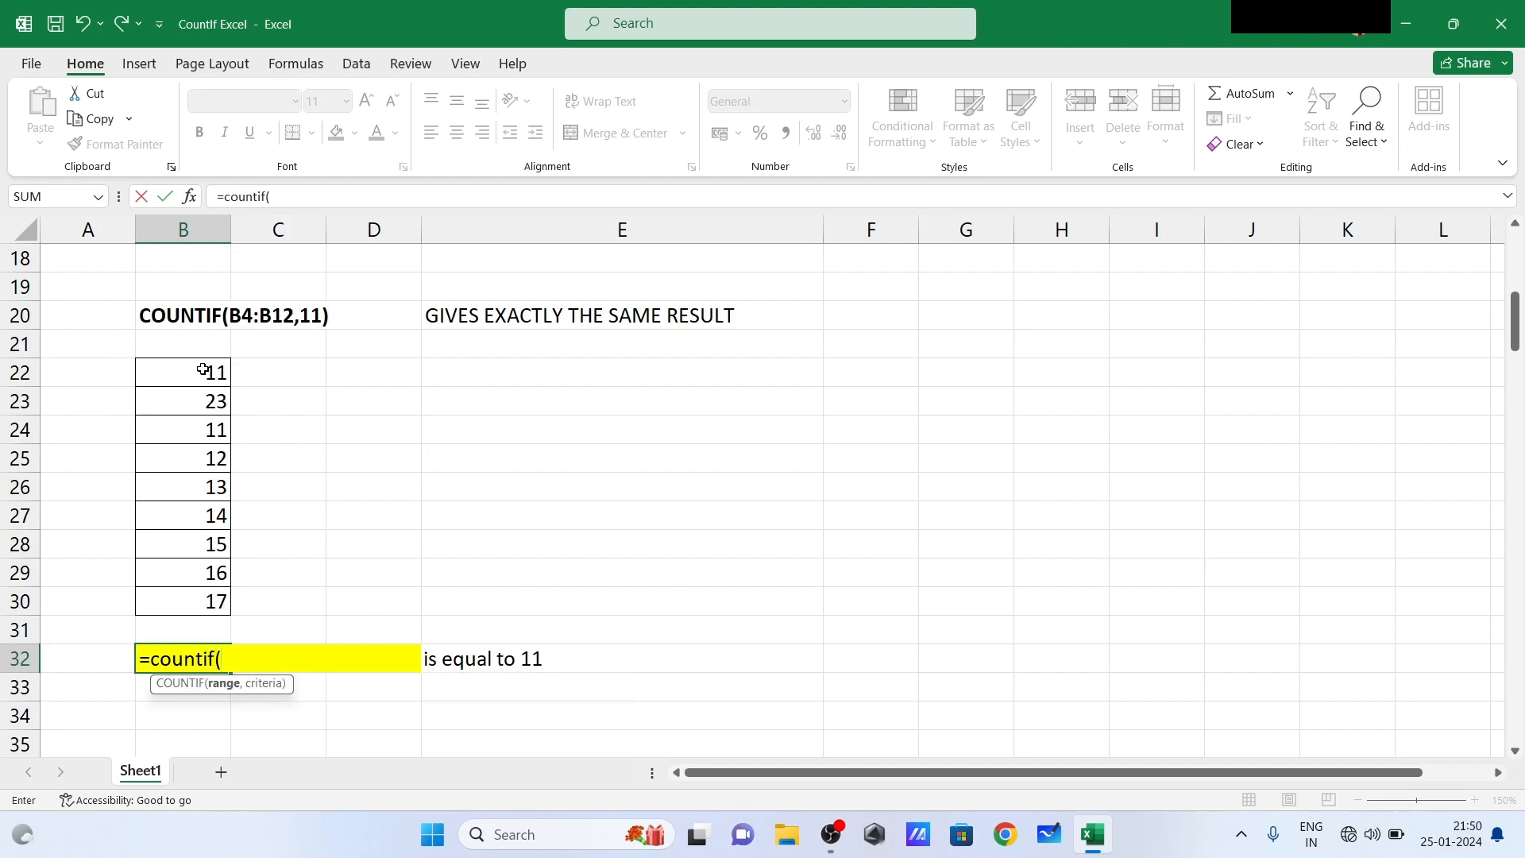
pyautogui.moveTo(203, 370); pyautogui.dragTo(201, 590)
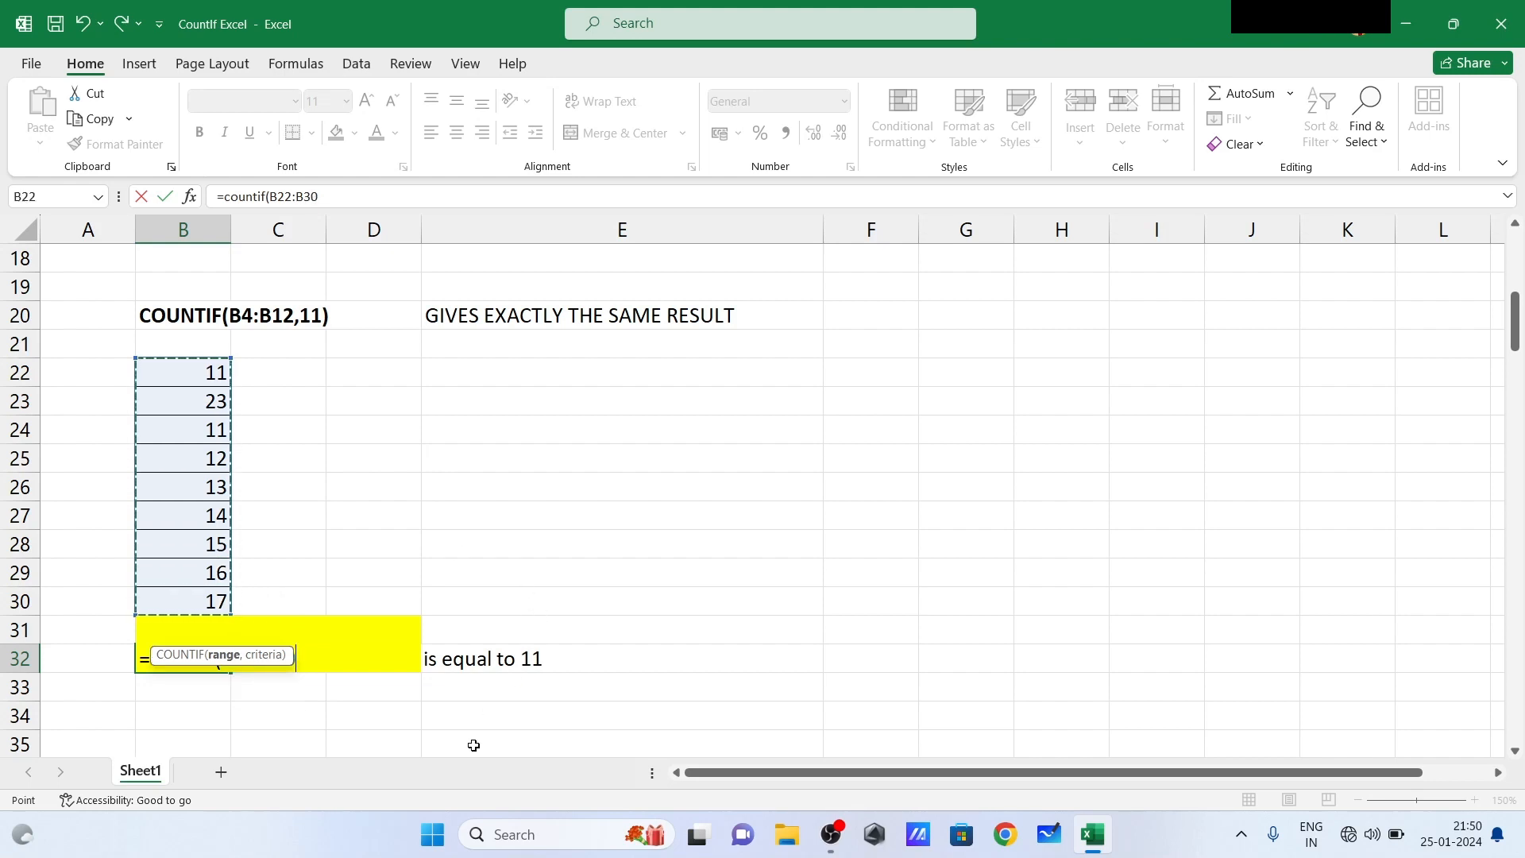
pyautogui.write(',')
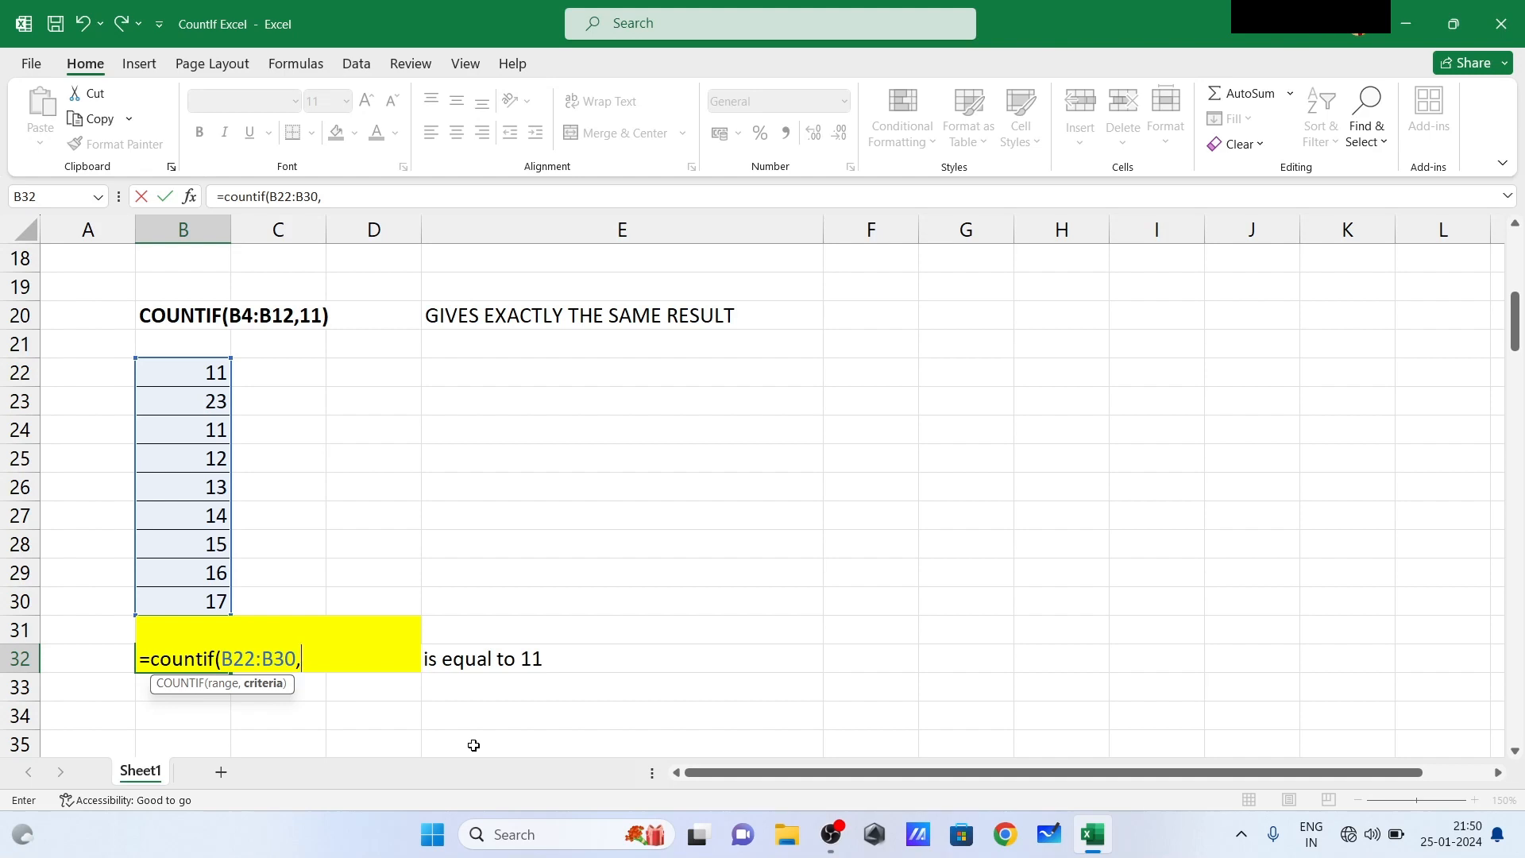
pyautogui.write('10)')
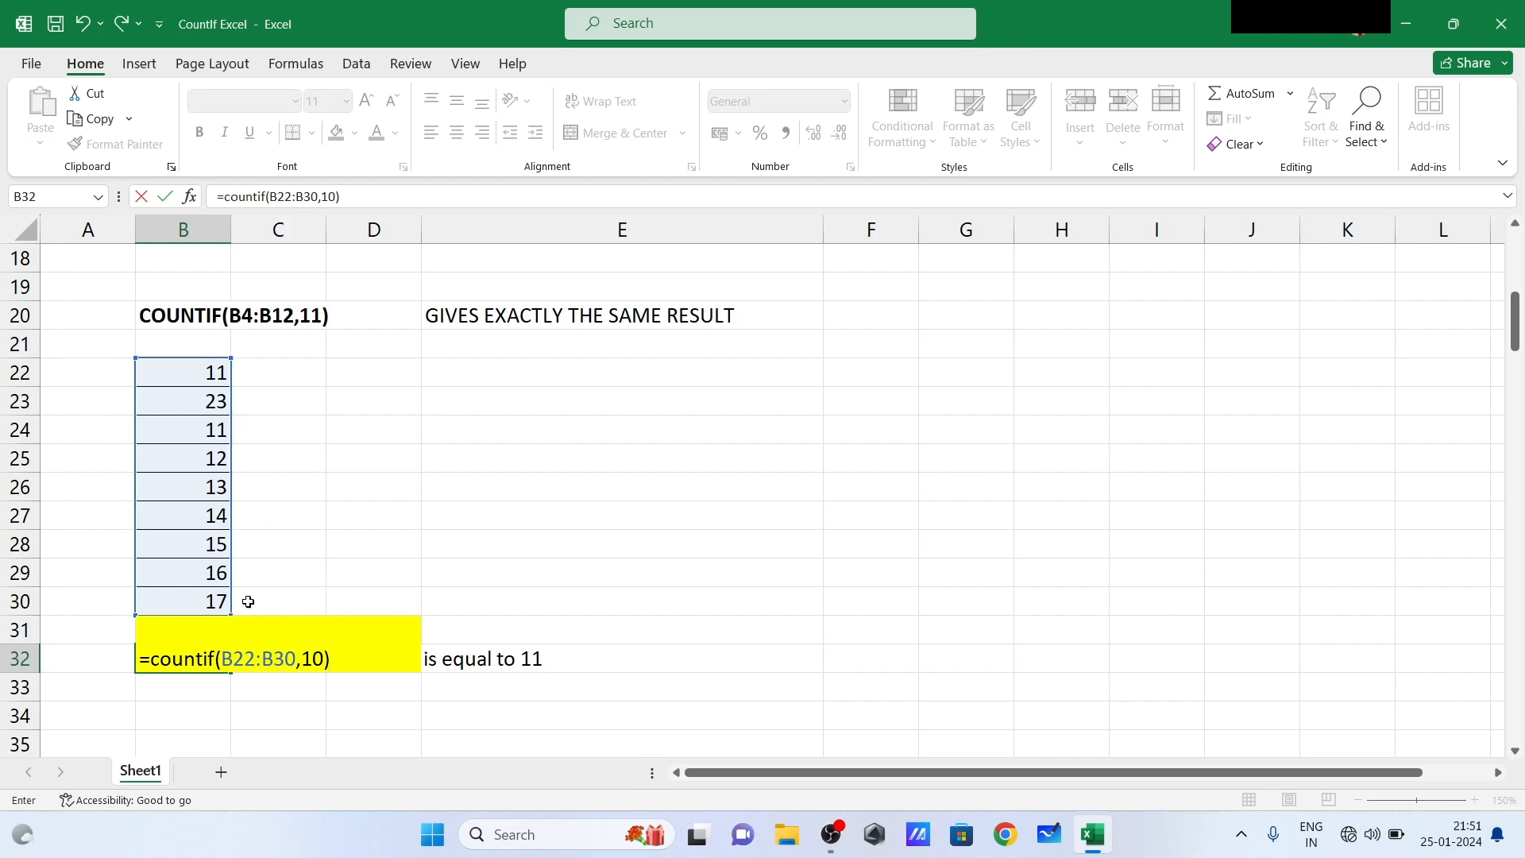
pyautogui.press('Return')
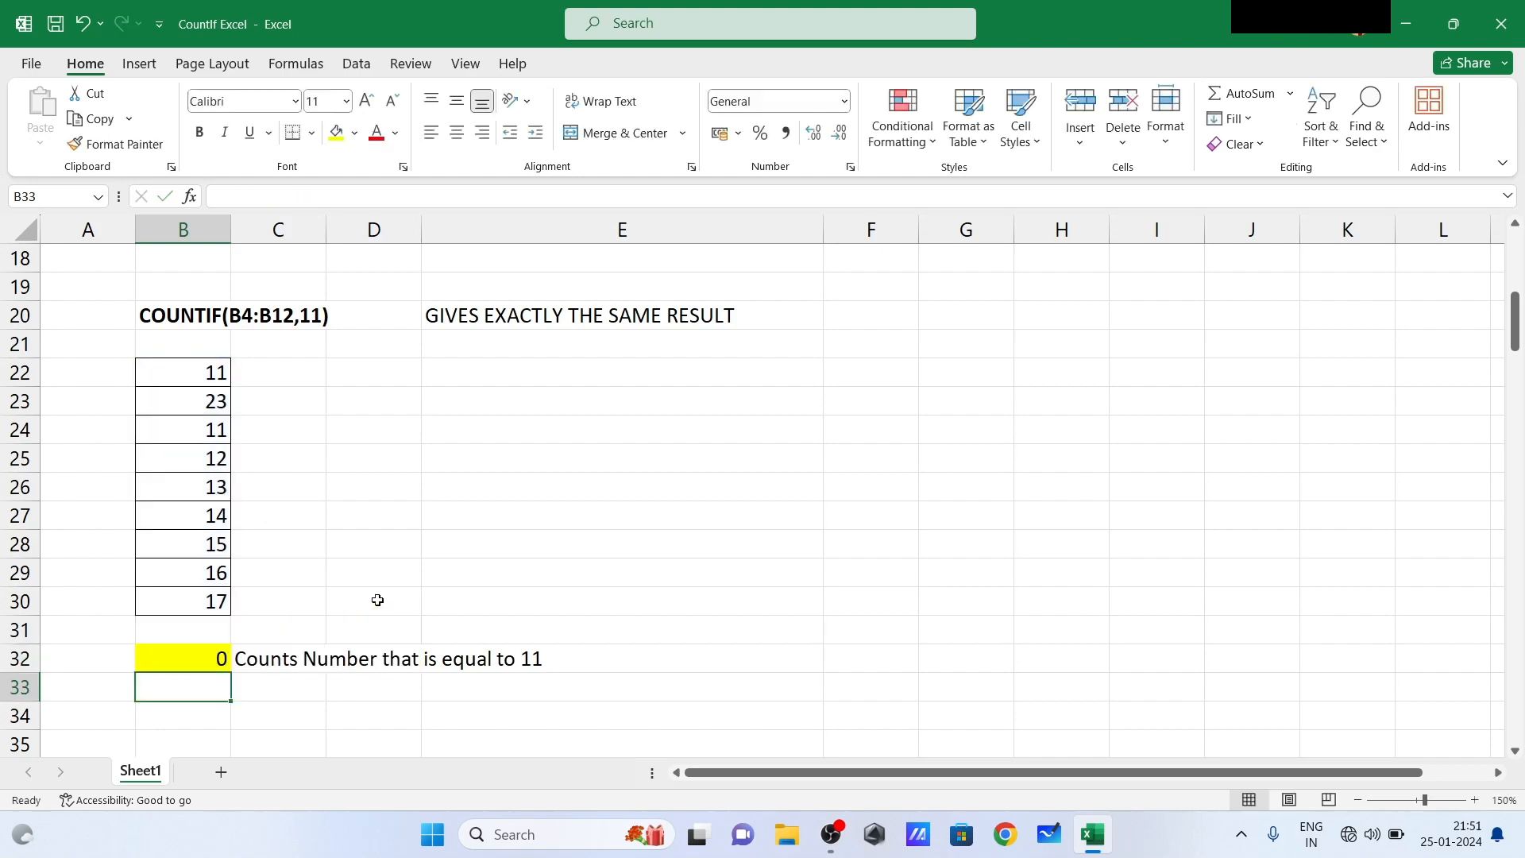
# - Replace the values in B23, B26 and B29 of the number list with 10
pyautogui.click(197, 441)
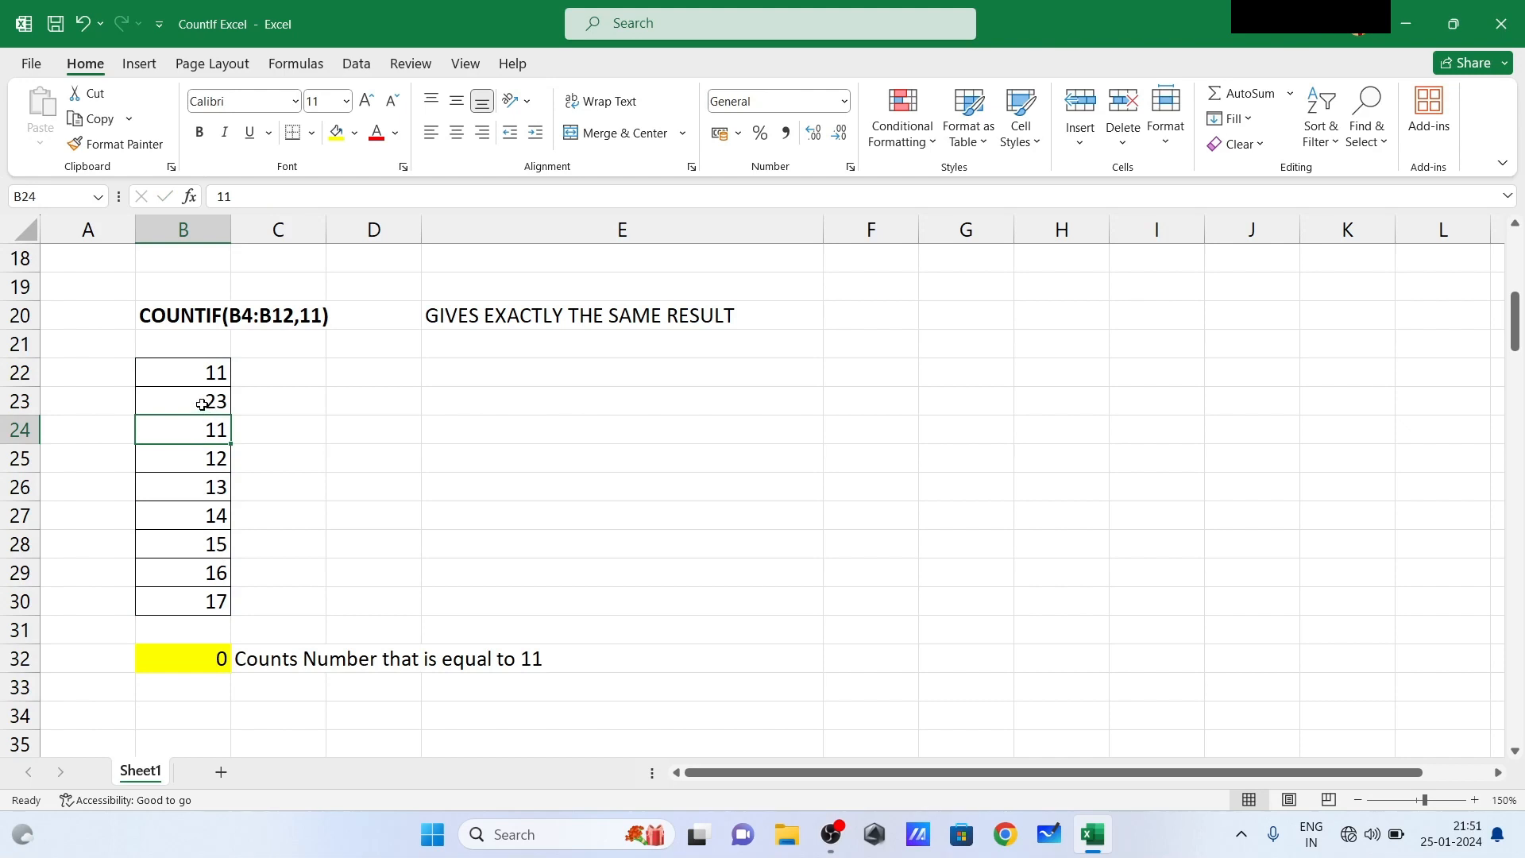
pyautogui.click(202, 405)
pyautogui.write('10')
pyautogui.press('Return')
pyautogui.click(204, 497)
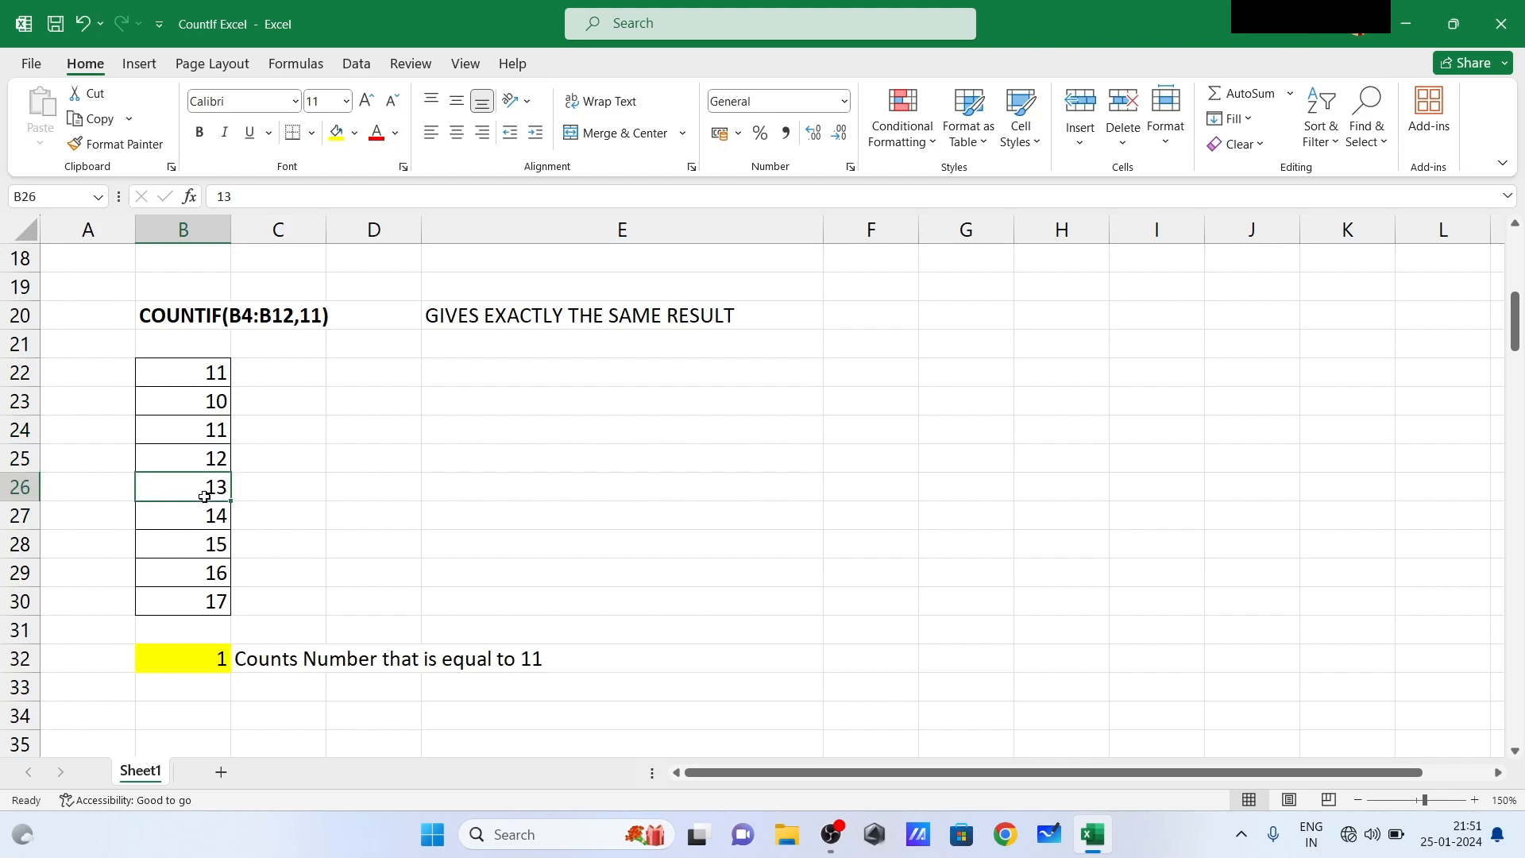
pyautogui.write('10')
pyautogui.press('Return')
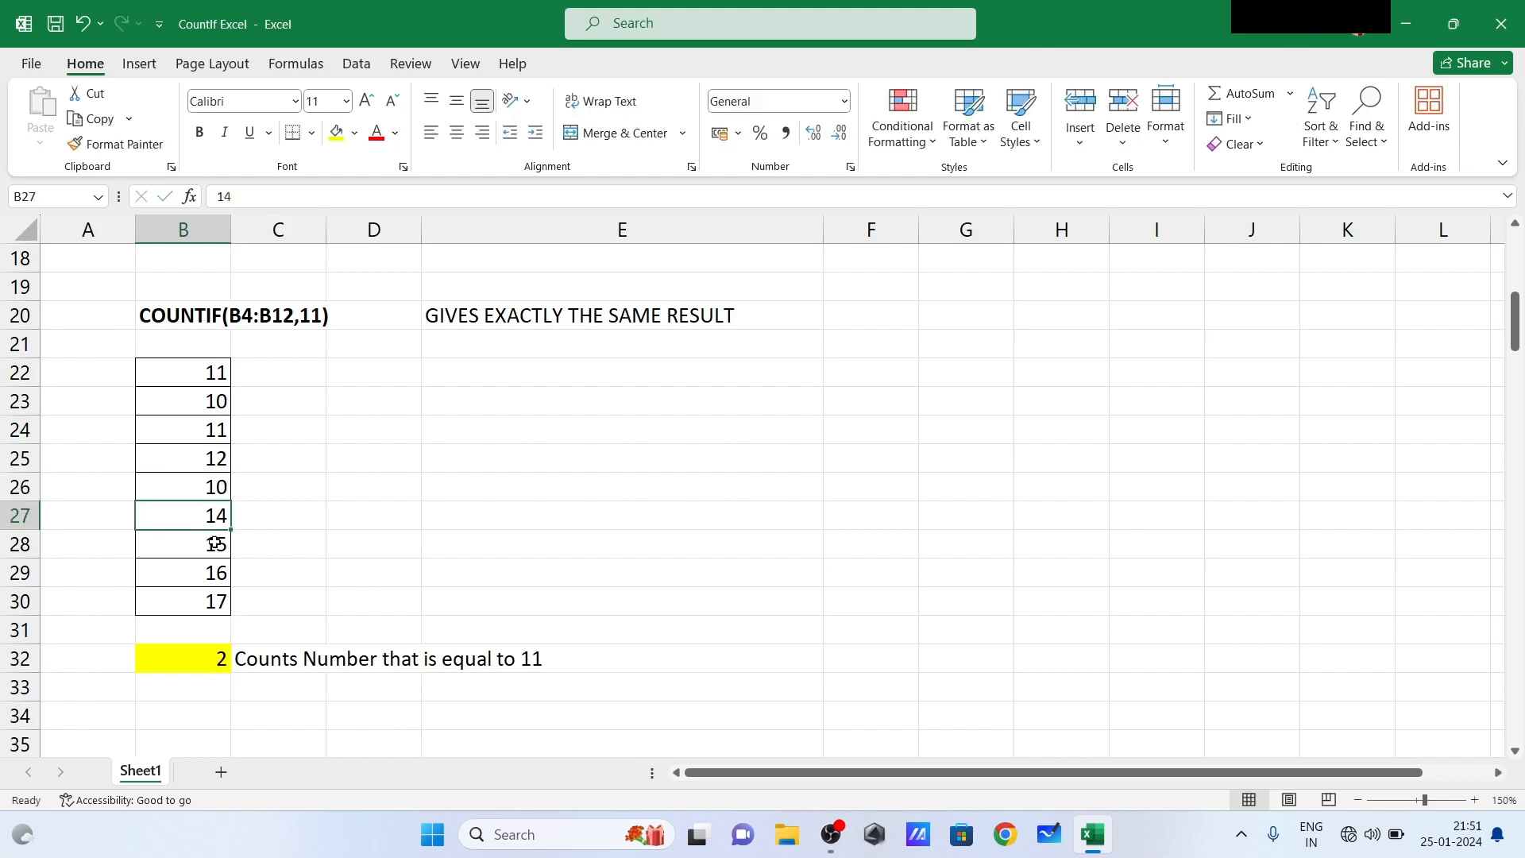
pyautogui.click(209, 574)
pyautogui.write('10')
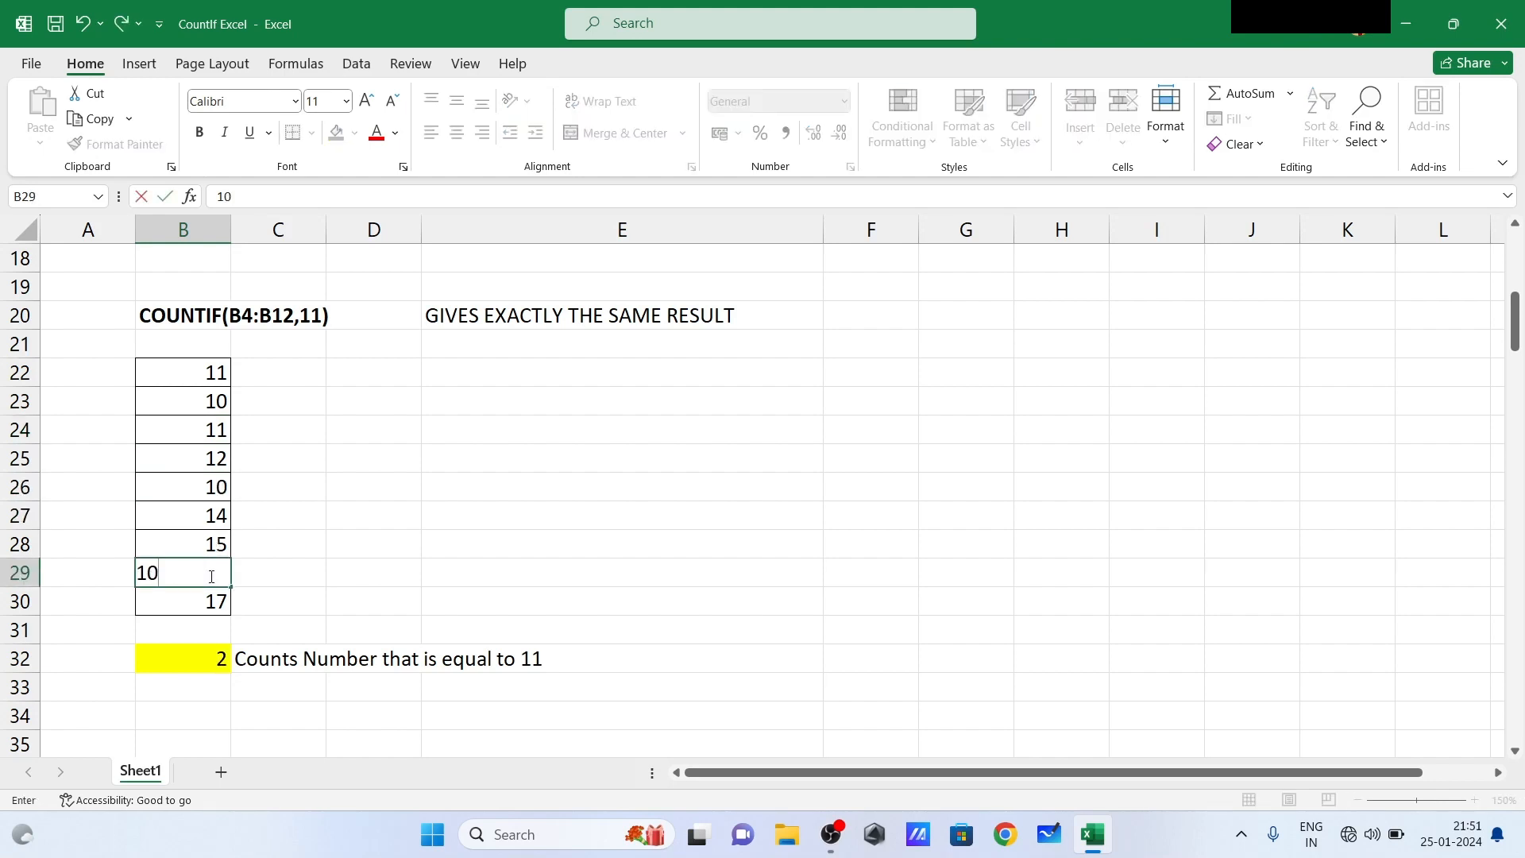
pyautogui.press('Return')
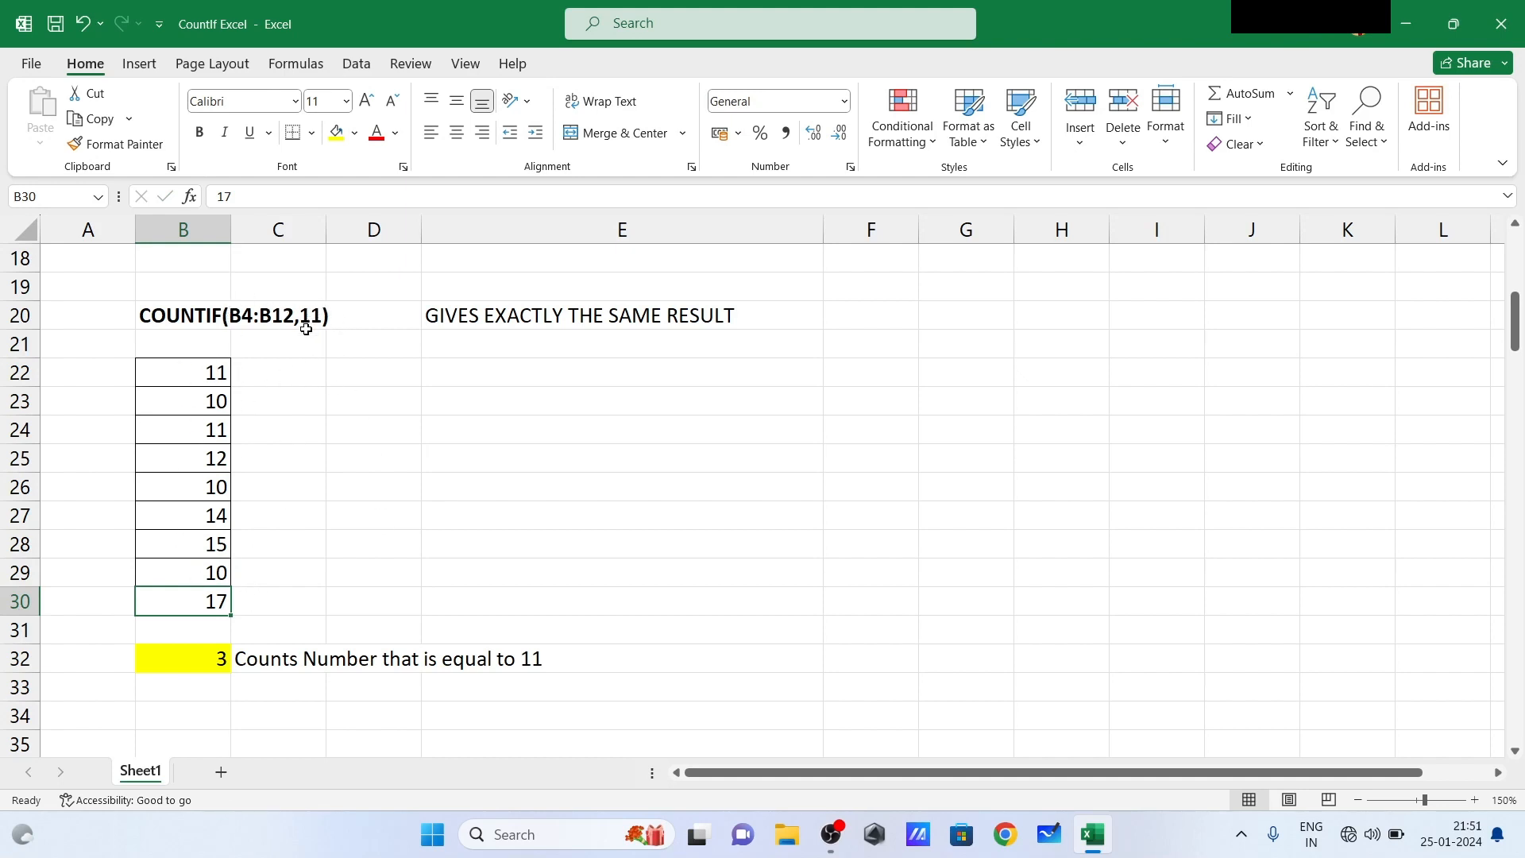
# - Check the formula in B32, and inspect the COUNTIF example in rows 39 to 51 that takes its criterion from a cell
pyautogui.click(204, 664)
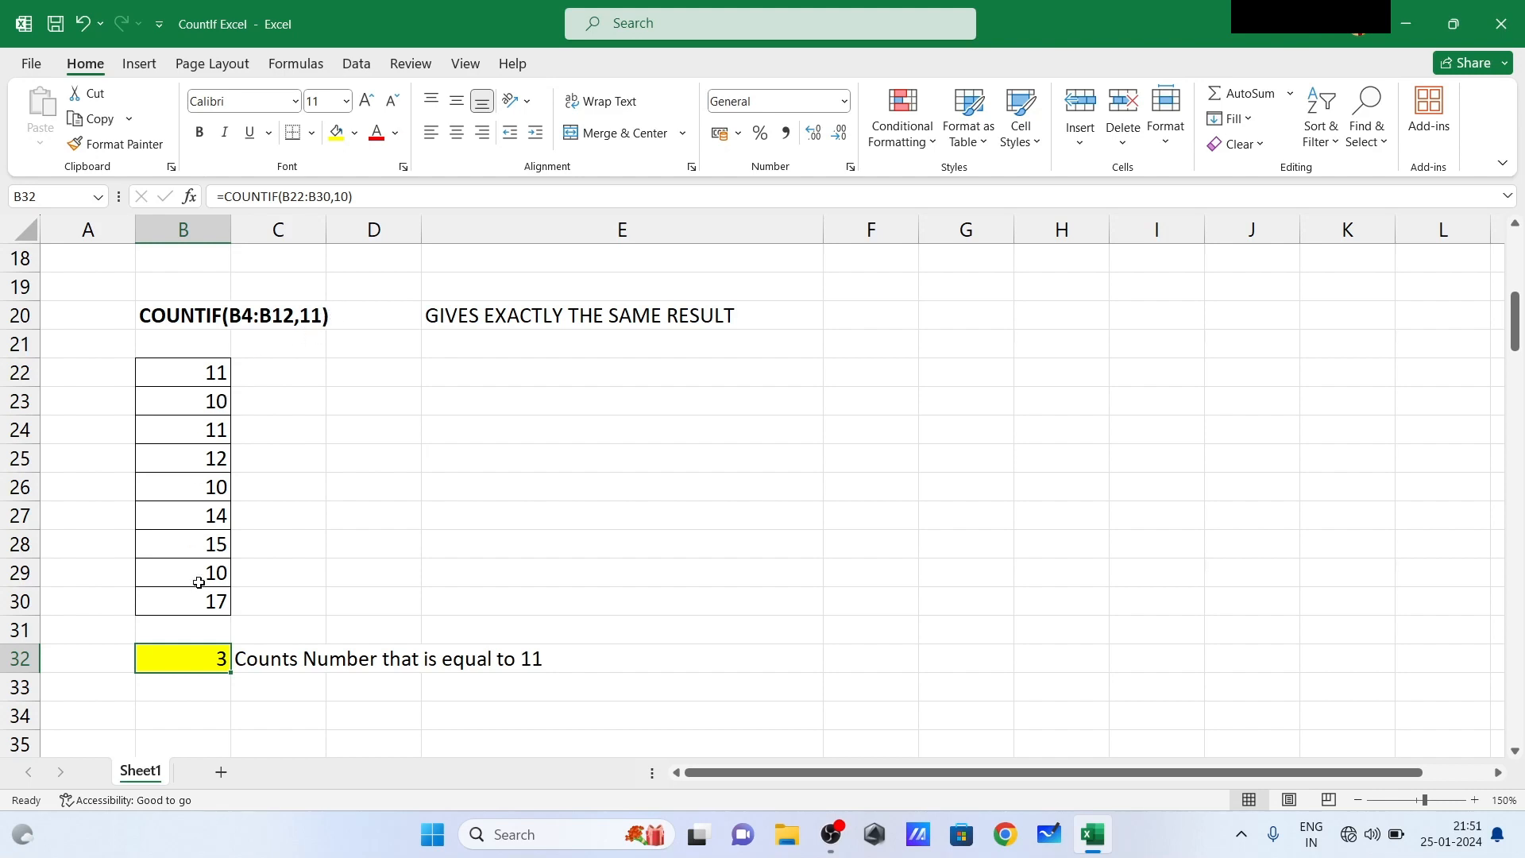
pyautogui.click(284, 587)
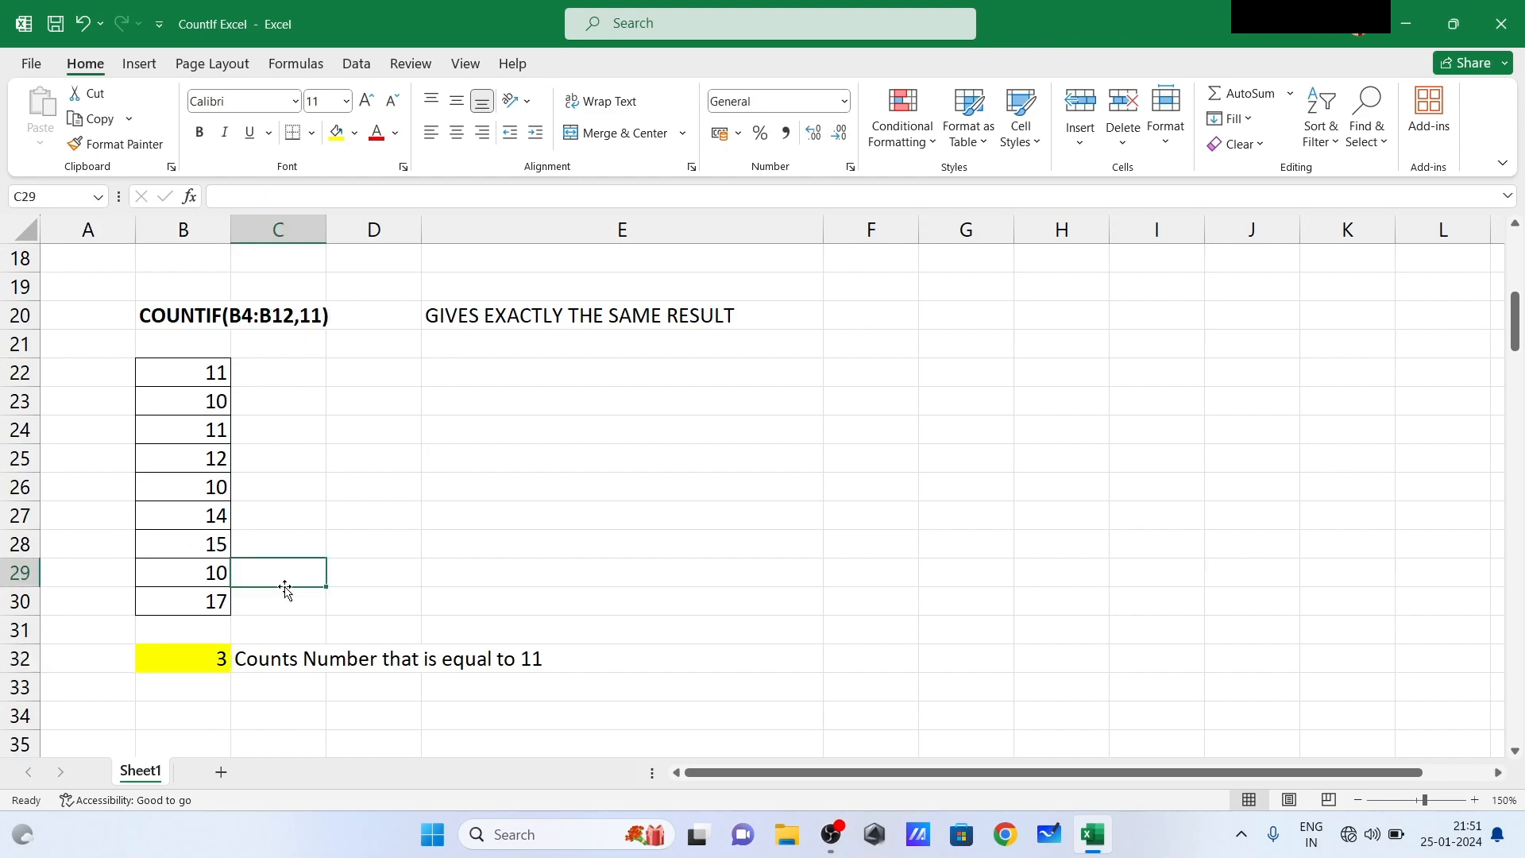
pyautogui.press('Down')
pyautogui.press('Down')
pyautogui.press('Down')
pyautogui.press('Down')
pyautogui.press('Down')
pyautogui.press('Down')
pyautogui.press('Down')
pyautogui.press('Down')
pyautogui.press('Down')
pyautogui.press('Down')
pyautogui.press('Down')
pyautogui.press('Down')
pyautogui.press('Down')
pyautogui.press('Down')
pyautogui.press('Down')
pyautogui.press('Down')
pyautogui.press('Down')
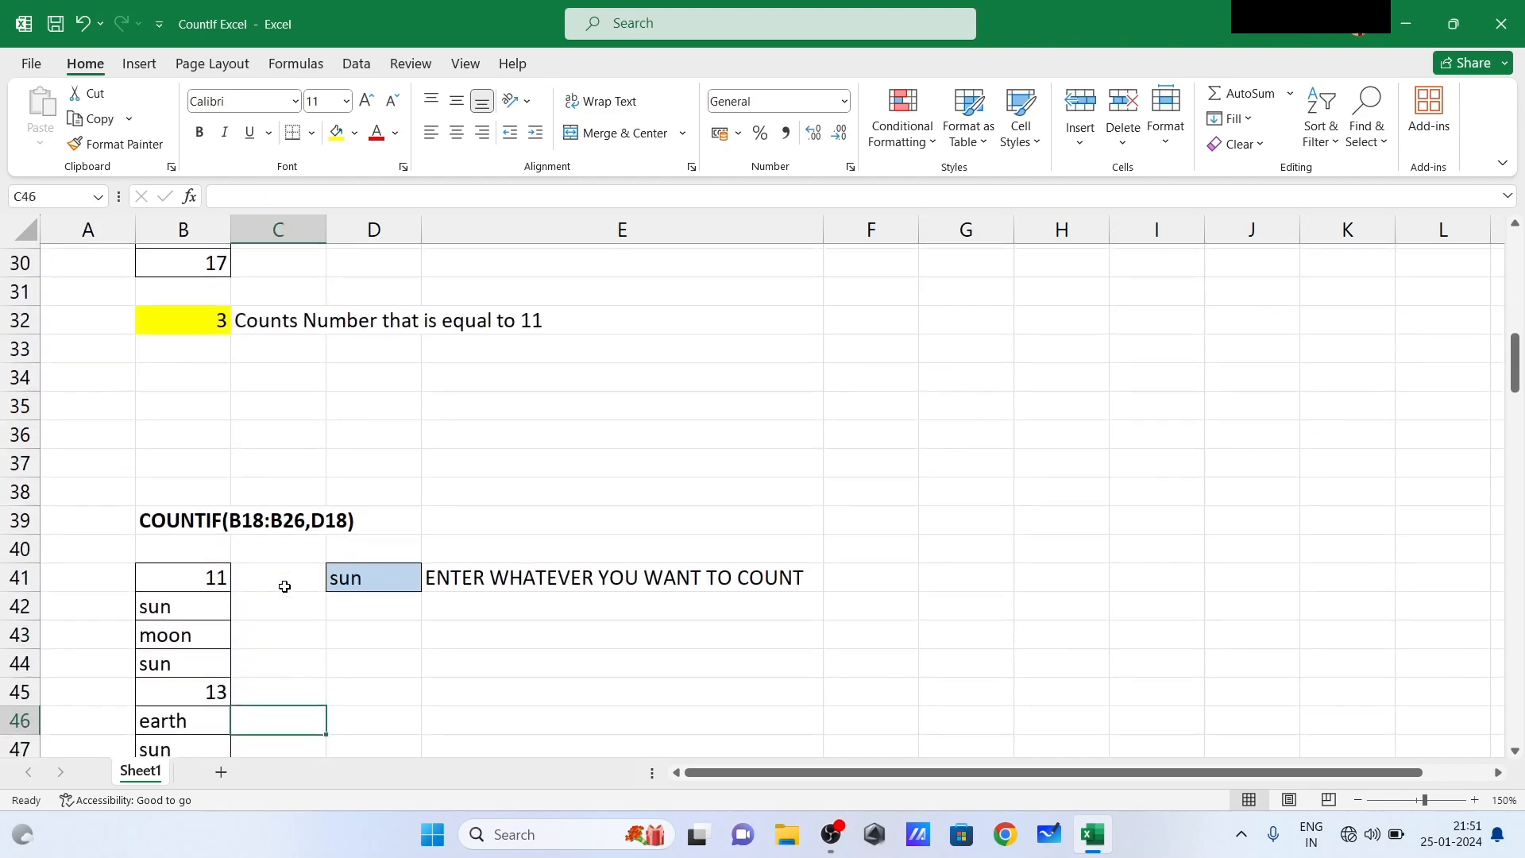
pyautogui.press('Down')
pyautogui.press('Down')
pyautogui.press('Down')
pyautogui.press('Down')
pyautogui.press('Down')
pyautogui.press('Down')
pyautogui.press('Down')
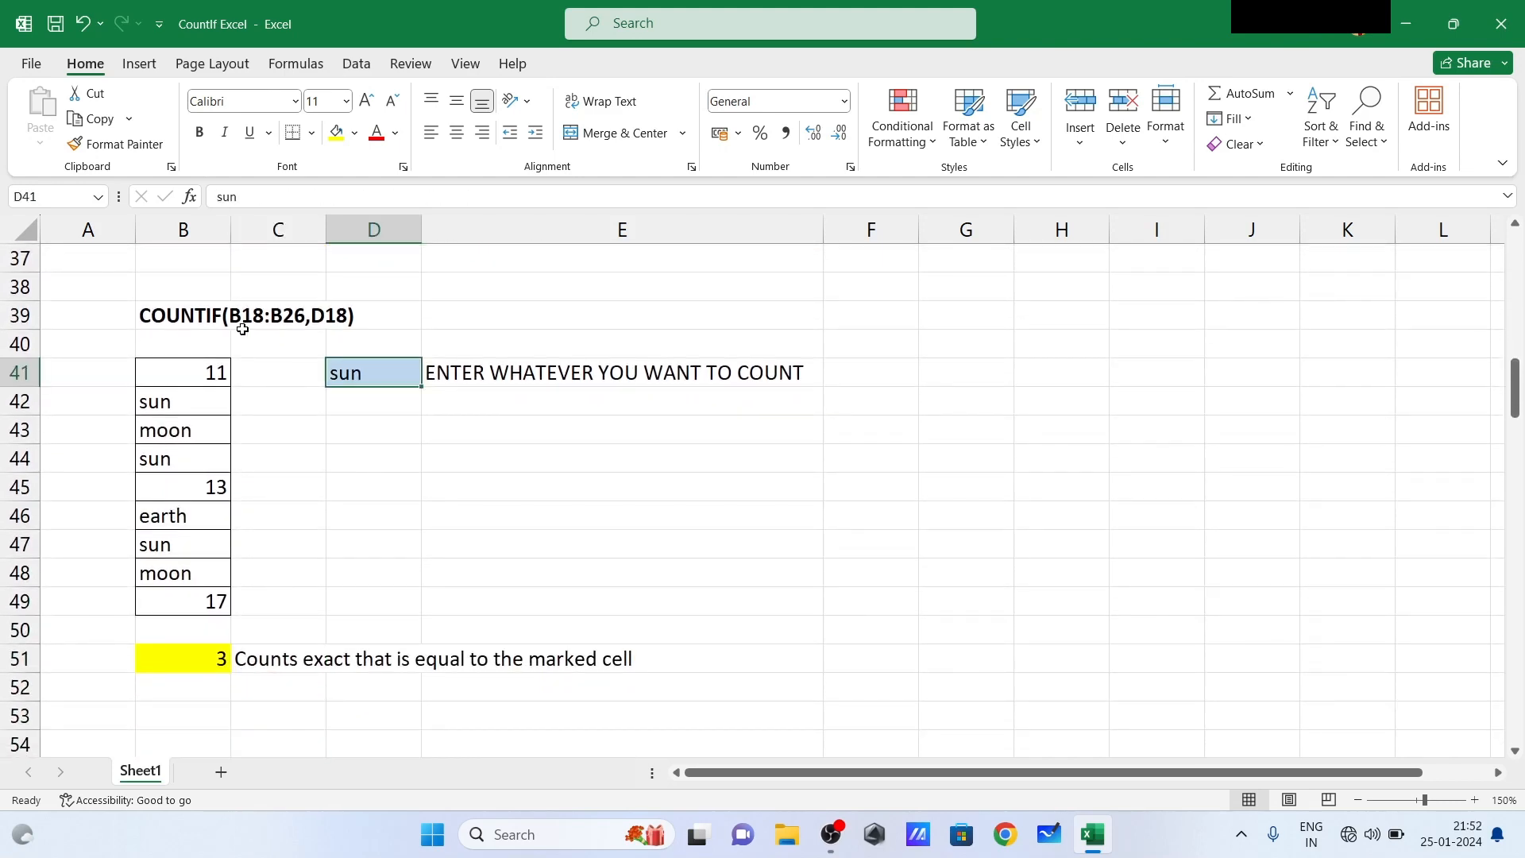
pyautogui.click(332, 319)
pyautogui.click(274, 441)
# - Compare the fixed criterion in the row 20 COUNTIF heading with the cell-based criterion in row 39 and its input cell D41
pyautogui.press('Up')
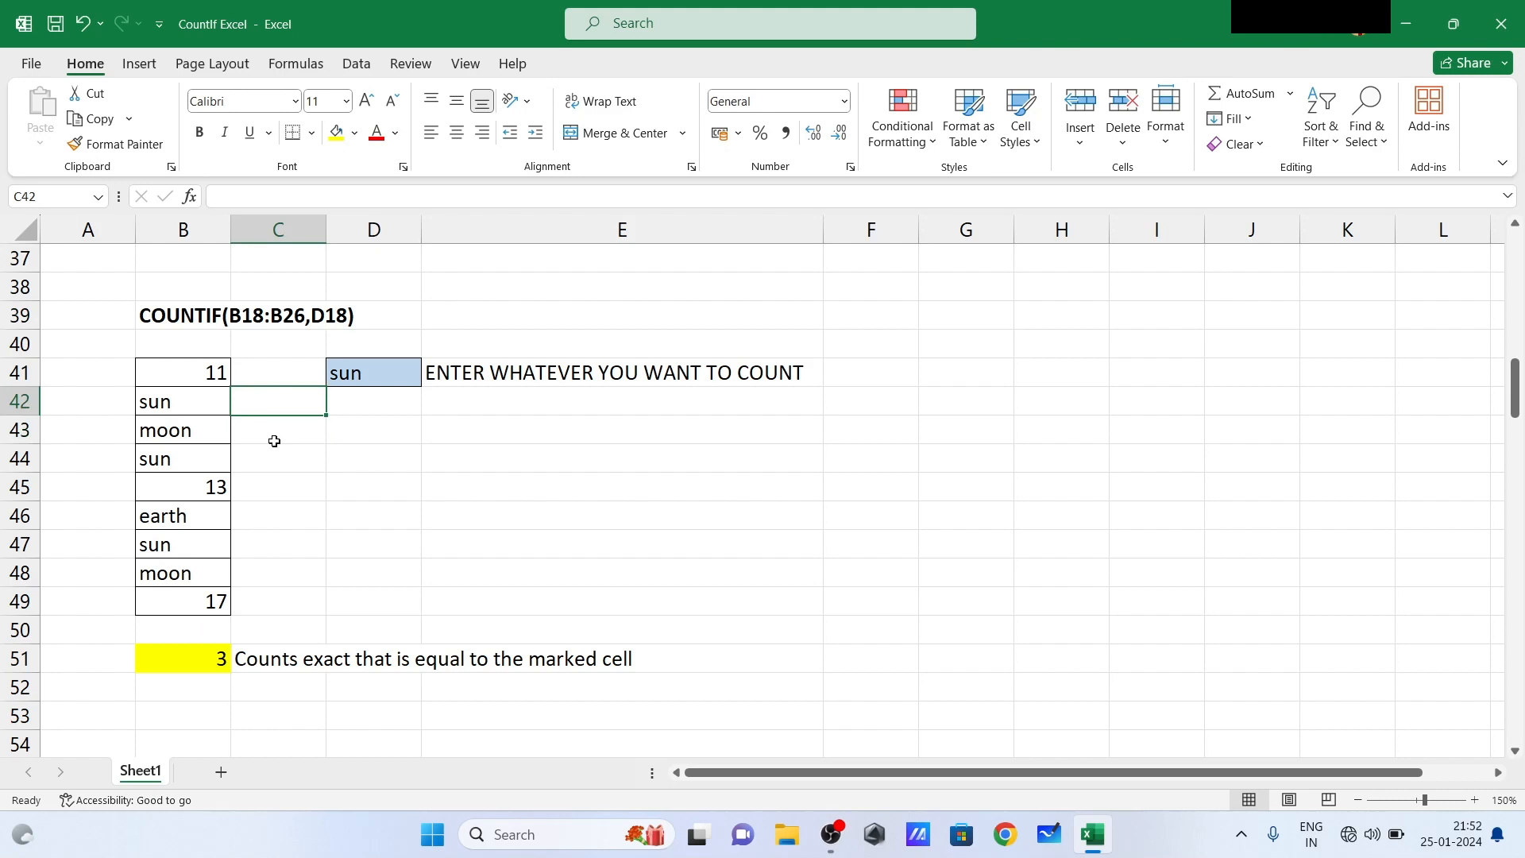
pyautogui.press('Up')
pyautogui.press('Up')
pyautogui.press('Up')
pyautogui.press('Up')
pyautogui.press('Up')
pyautogui.press('Up')
pyautogui.press('Up')
pyautogui.press('Up')
pyautogui.press('Up')
pyautogui.press('Up')
pyautogui.press('Up')
pyautogui.press('Up')
pyautogui.press('Up')
pyautogui.press('Up')
pyautogui.press('Up')
pyautogui.press('Up')
pyautogui.press('Up')
pyautogui.press('Up')
pyautogui.press('Up')
pyautogui.press('Up')
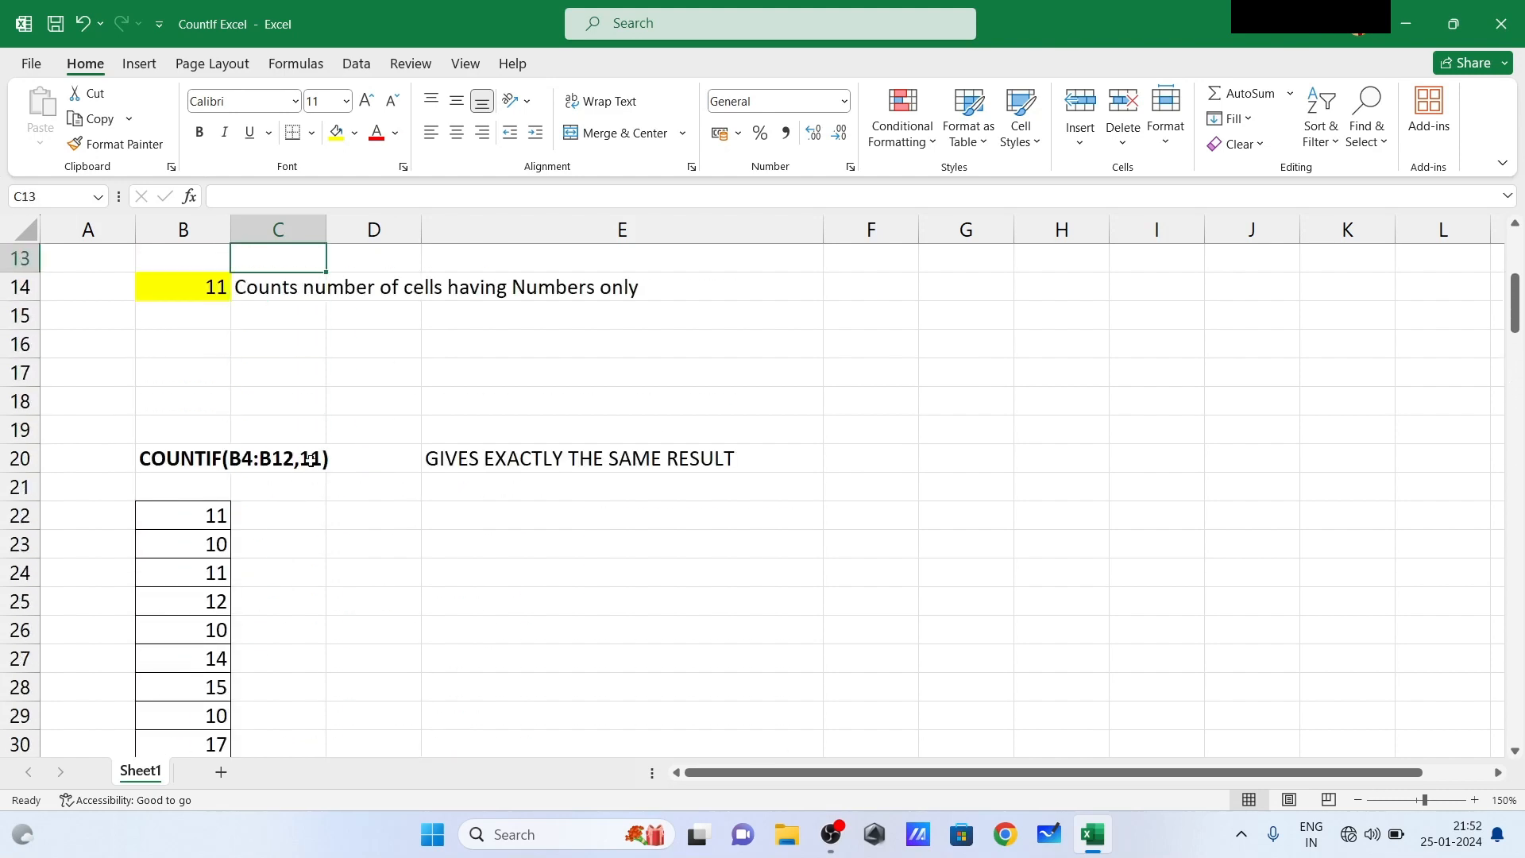
pyautogui.moveTo(311, 461); pyautogui.dragTo(318, 523)
pyautogui.click(300, 562)
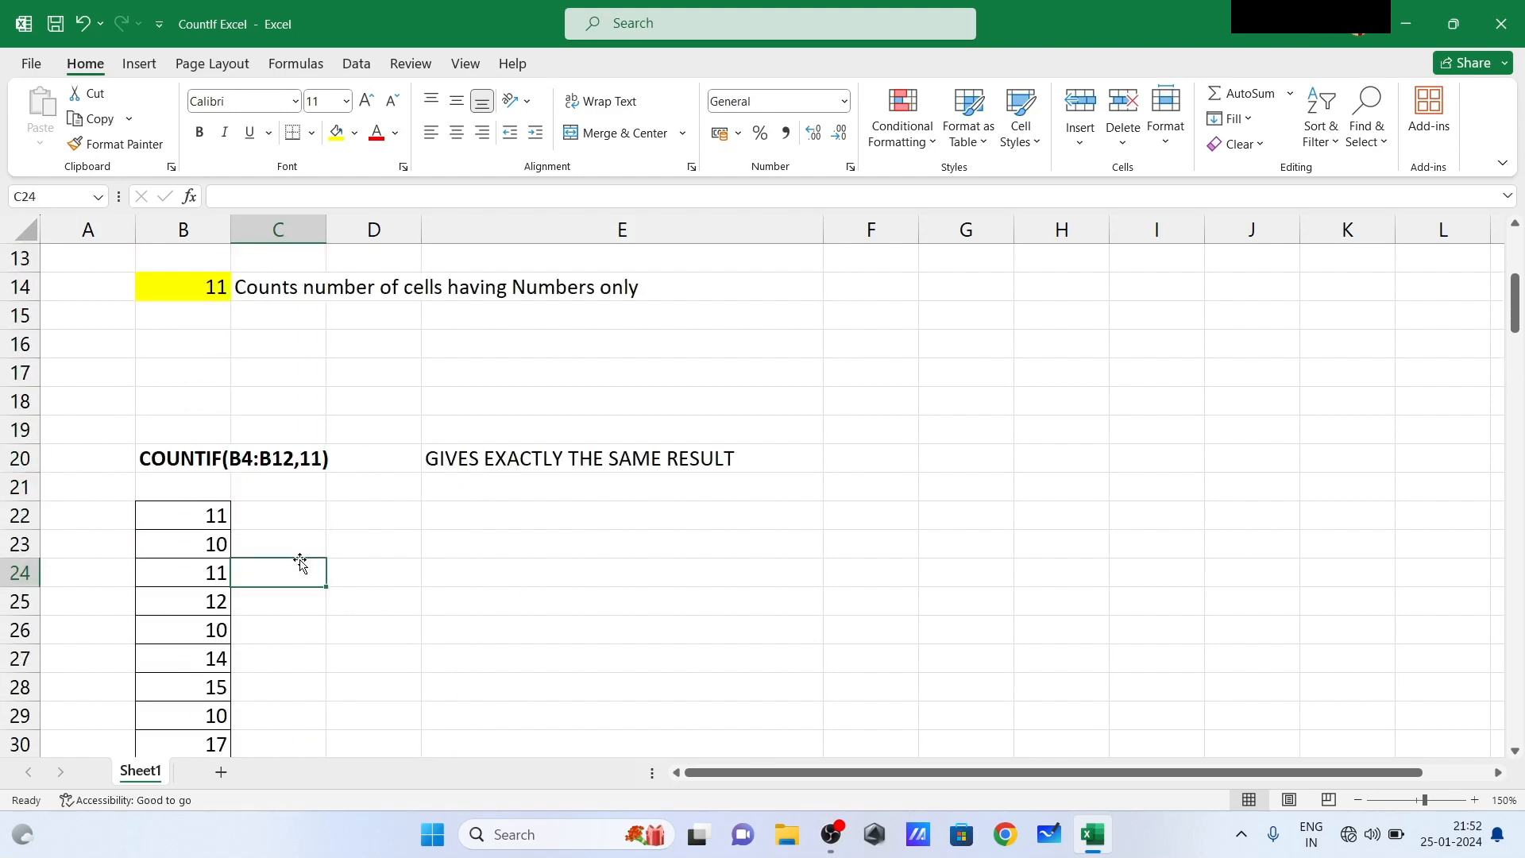
pyautogui.press('Down')
pyautogui.press('Down')
pyautogui.press('Down')
pyautogui.press('Down')
pyautogui.press('Down')
pyautogui.press('Down')
pyautogui.press('Down')
pyautogui.press('Down')
pyautogui.press('Down')
pyautogui.press('Down')
pyautogui.press('Down')
pyautogui.press('Down')
pyautogui.press('Down')
pyautogui.press('Down')
pyautogui.press('Down')
pyautogui.press('Down')
pyautogui.press('Down')
pyautogui.press('Down')
pyautogui.press('Down')
pyautogui.press('Down')
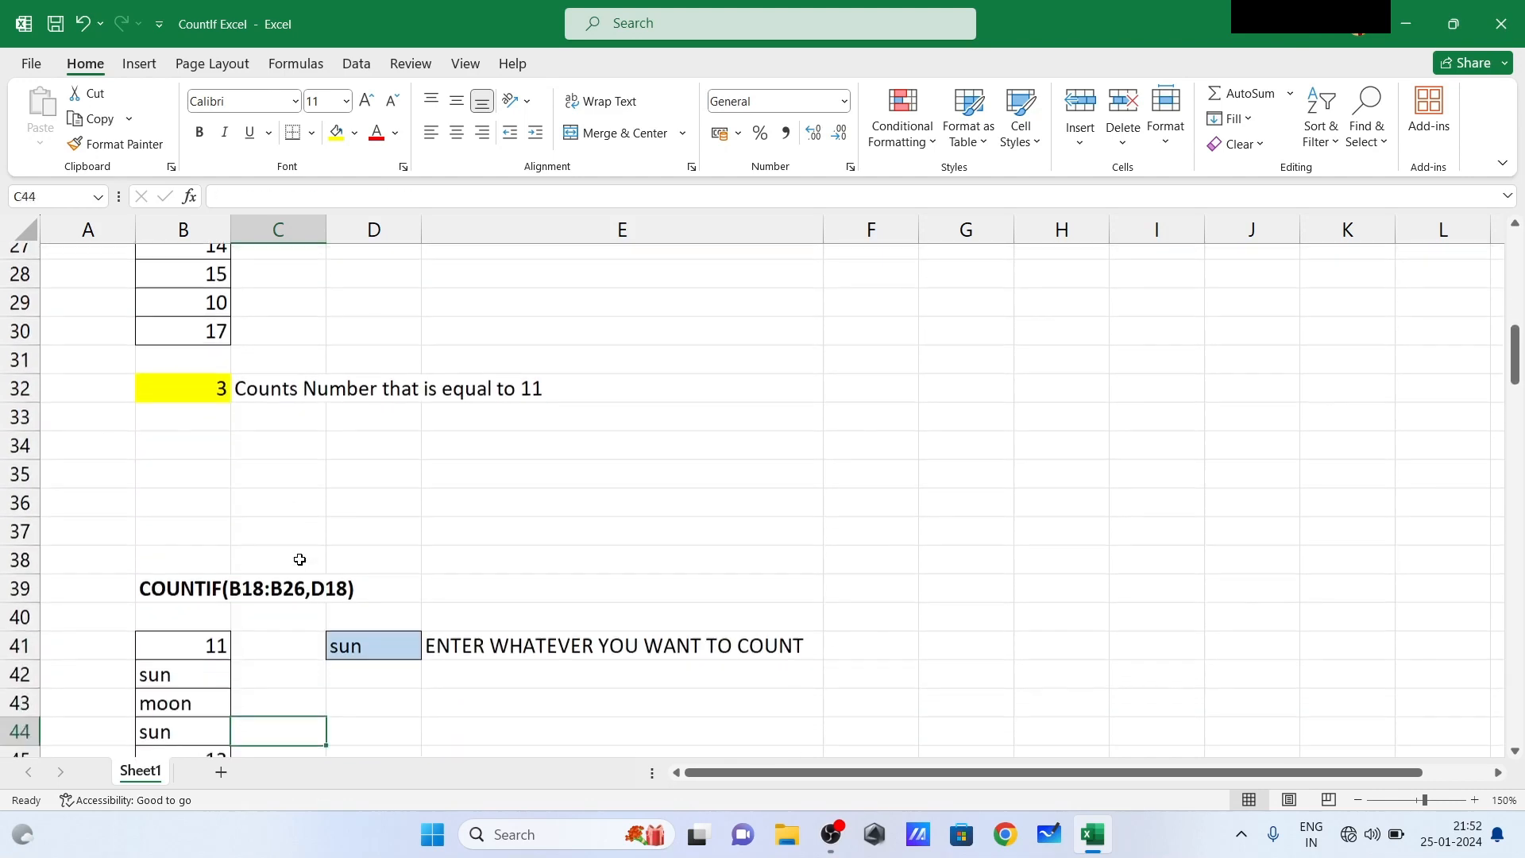
pyautogui.press('Down')
pyautogui.press('Down')
pyautogui.press('Down')
pyautogui.press('Down')
pyautogui.press('Down')
pyautogui.press('Down')
pyautogui.press('Down')
pyautogui.press('Down')
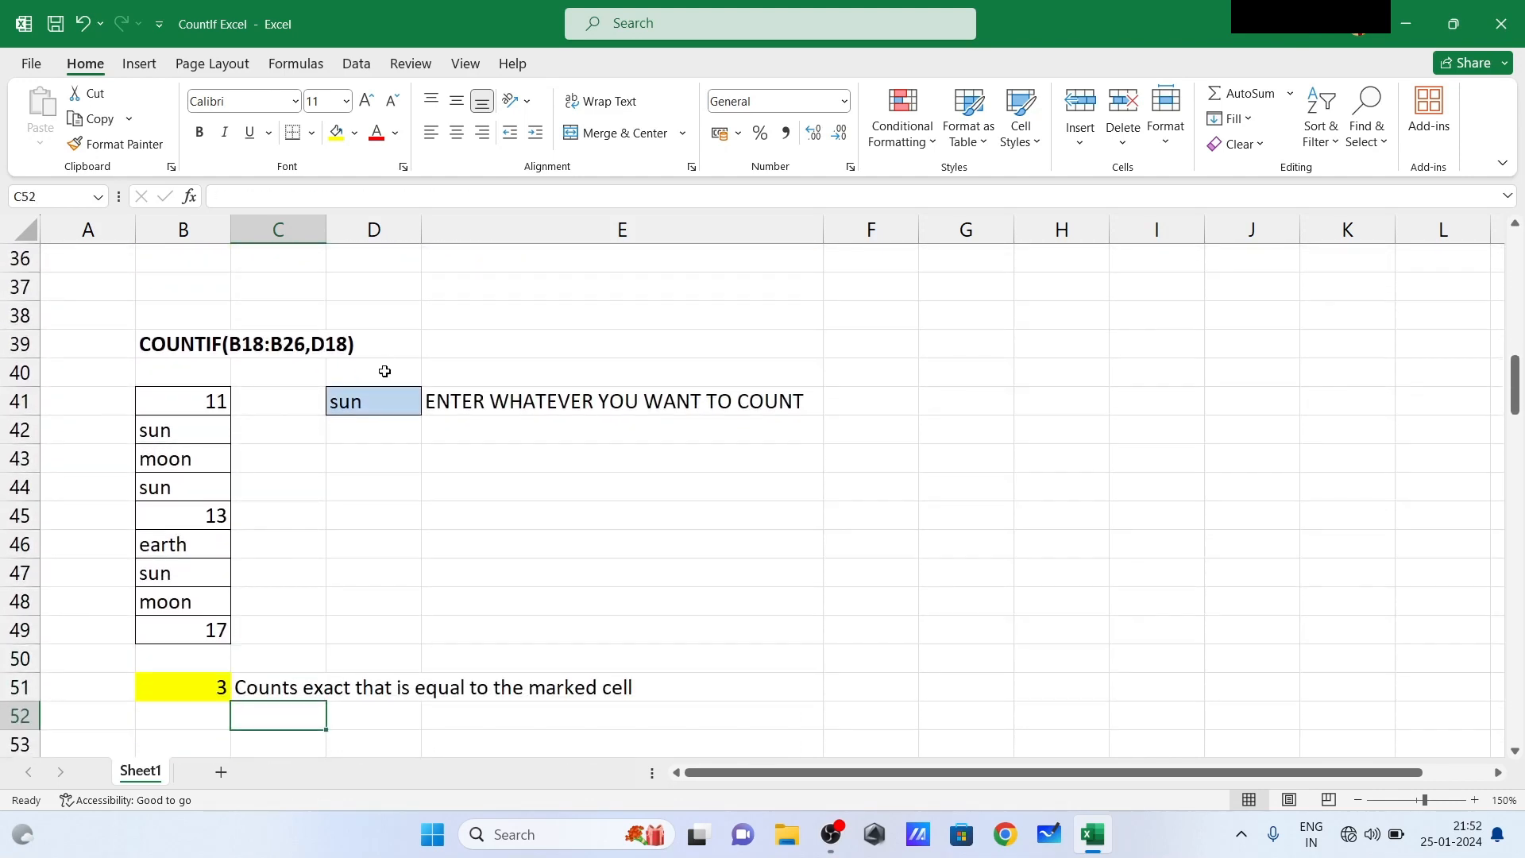
pyautogui.click(366, 398)
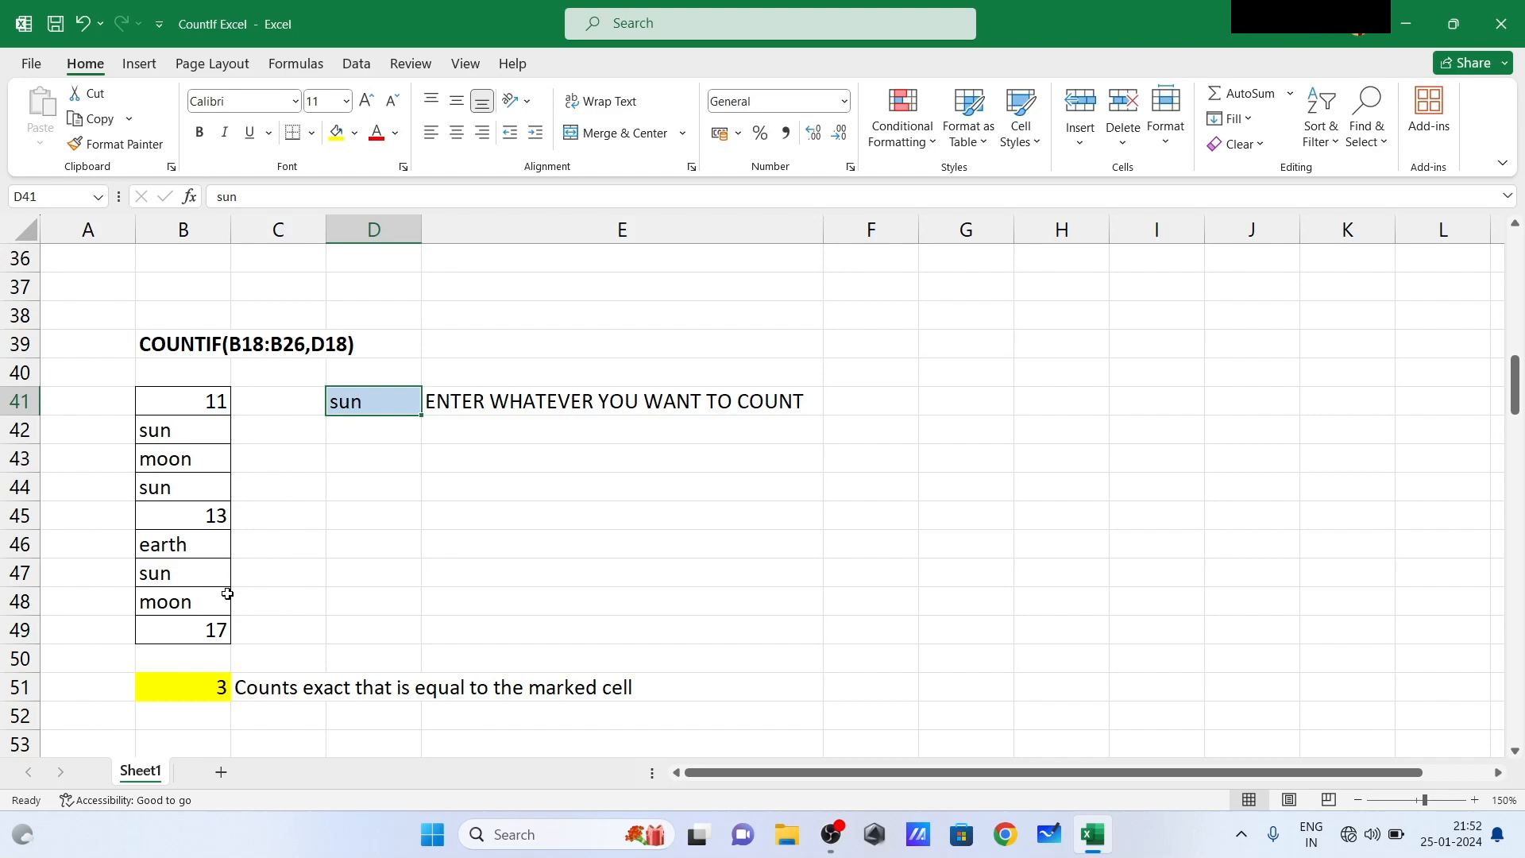
# - Replace the formula in B51 with =COUNTIF(B41:B49,D41) to count the cells matching the criterion in D41
pyautogui.click(207, 689)
pyautogui.write('=')
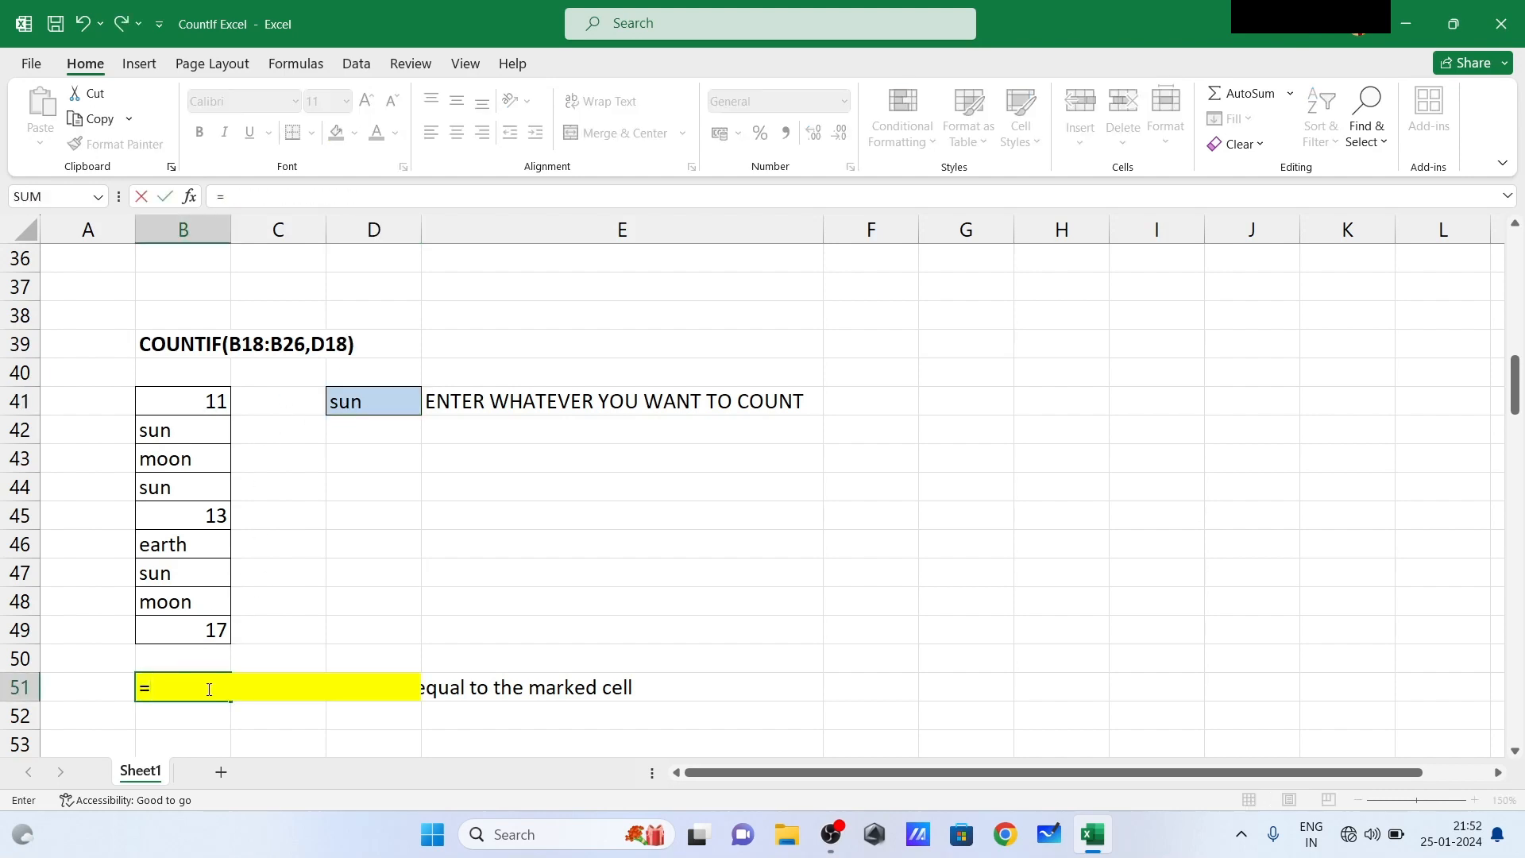
pyautogui.write('cou')
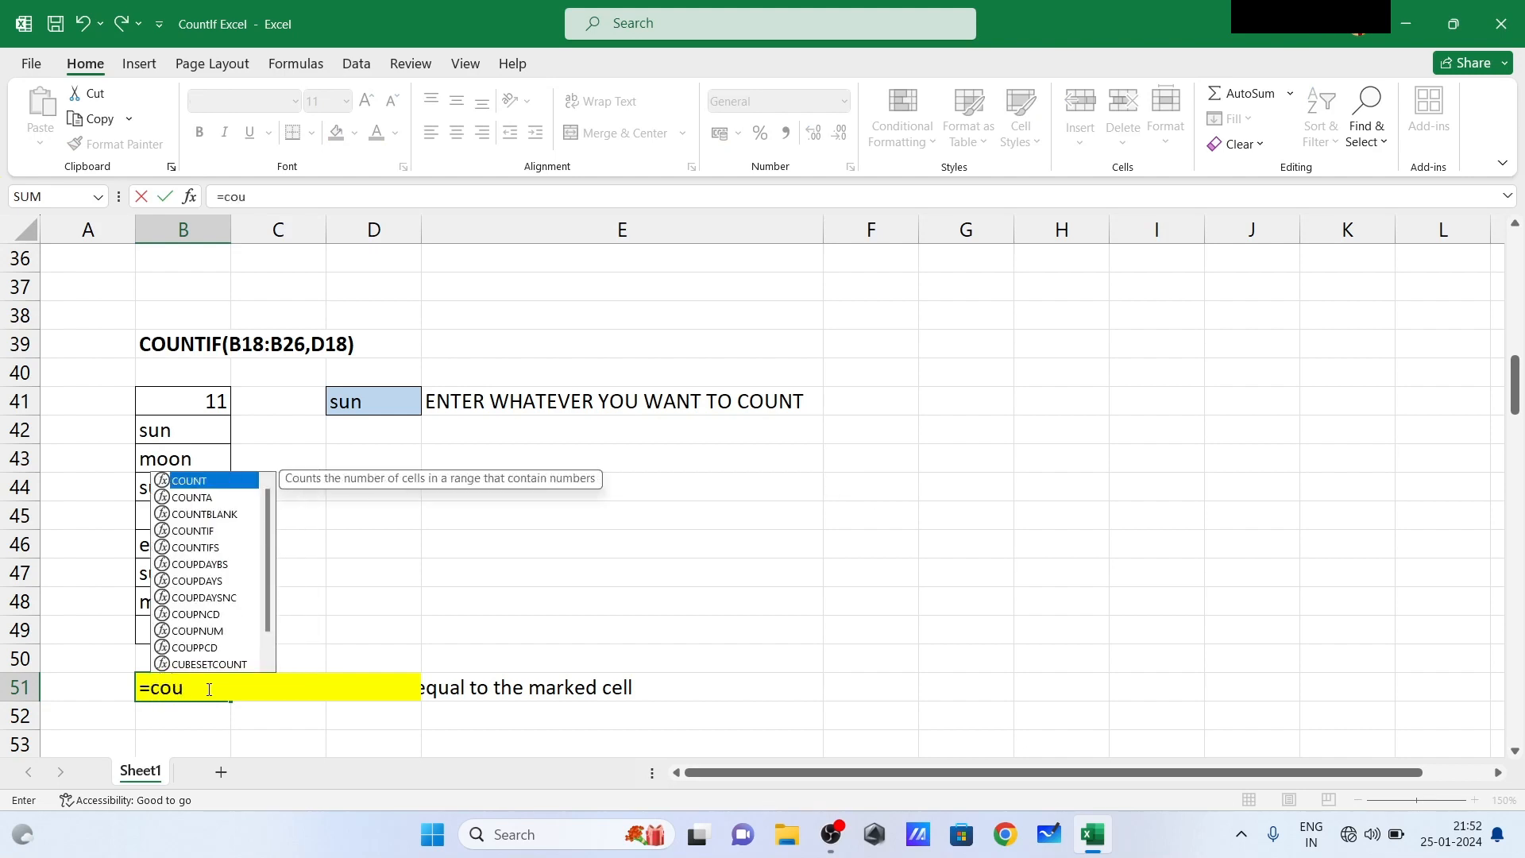
pyautogui.write('nti')
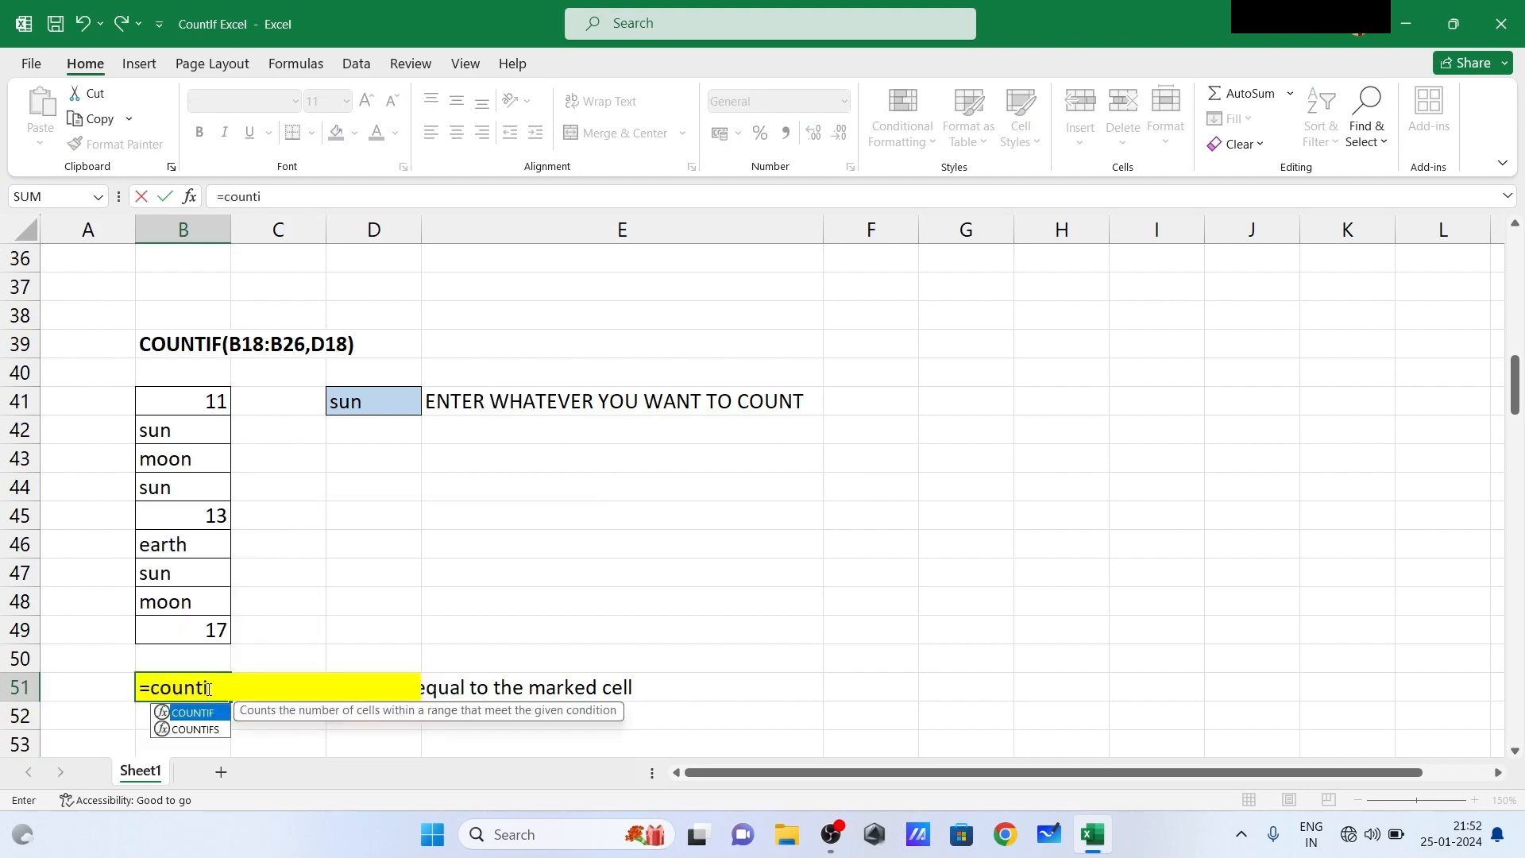
pyautogui.write('f(')
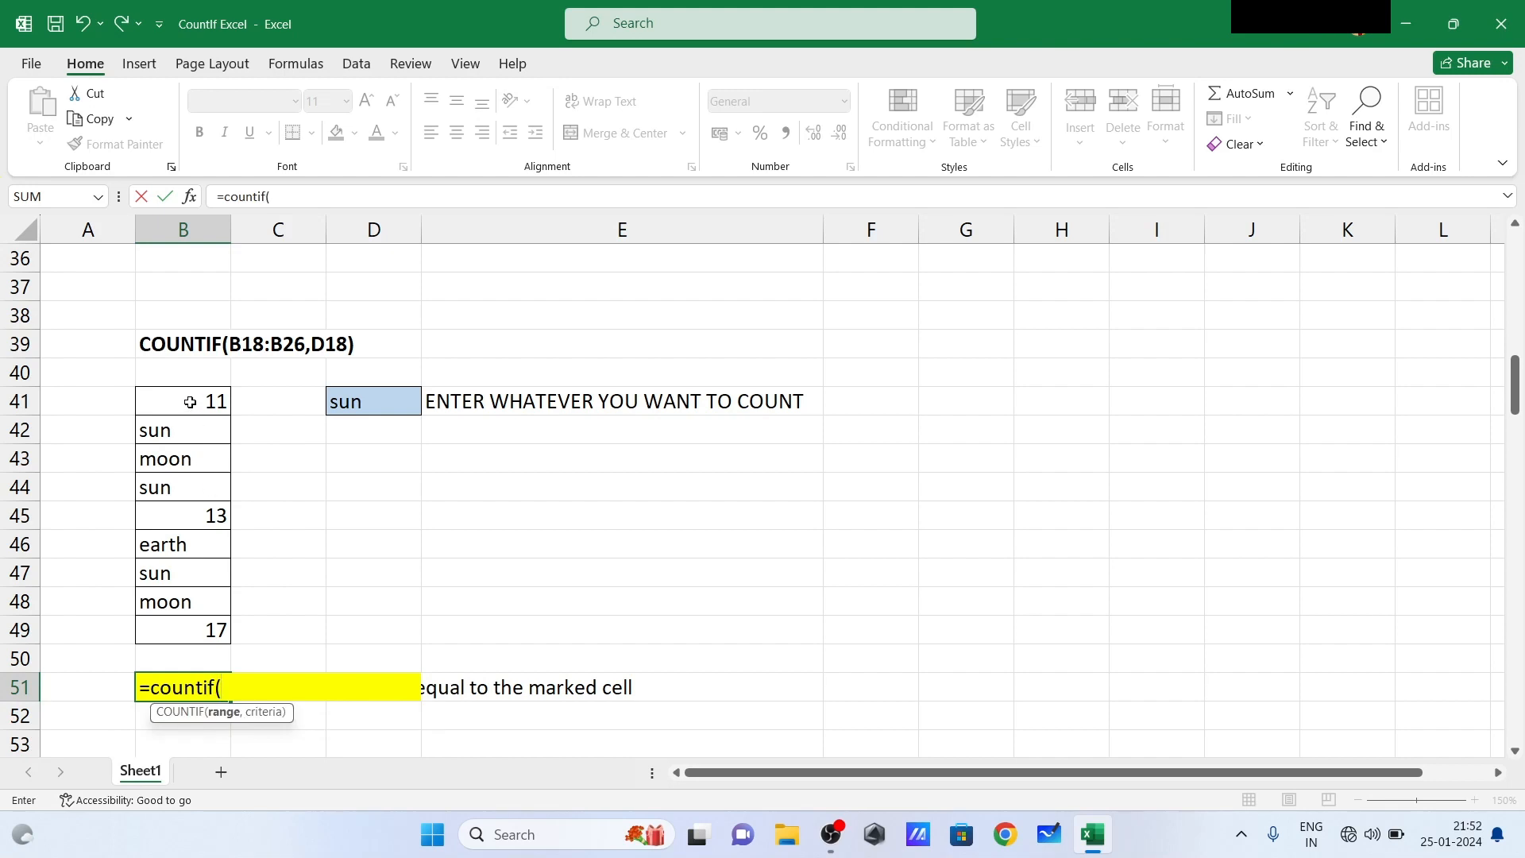
pyautogui.moveTo(190, 402); pyautogui.dragTo(205, 632)
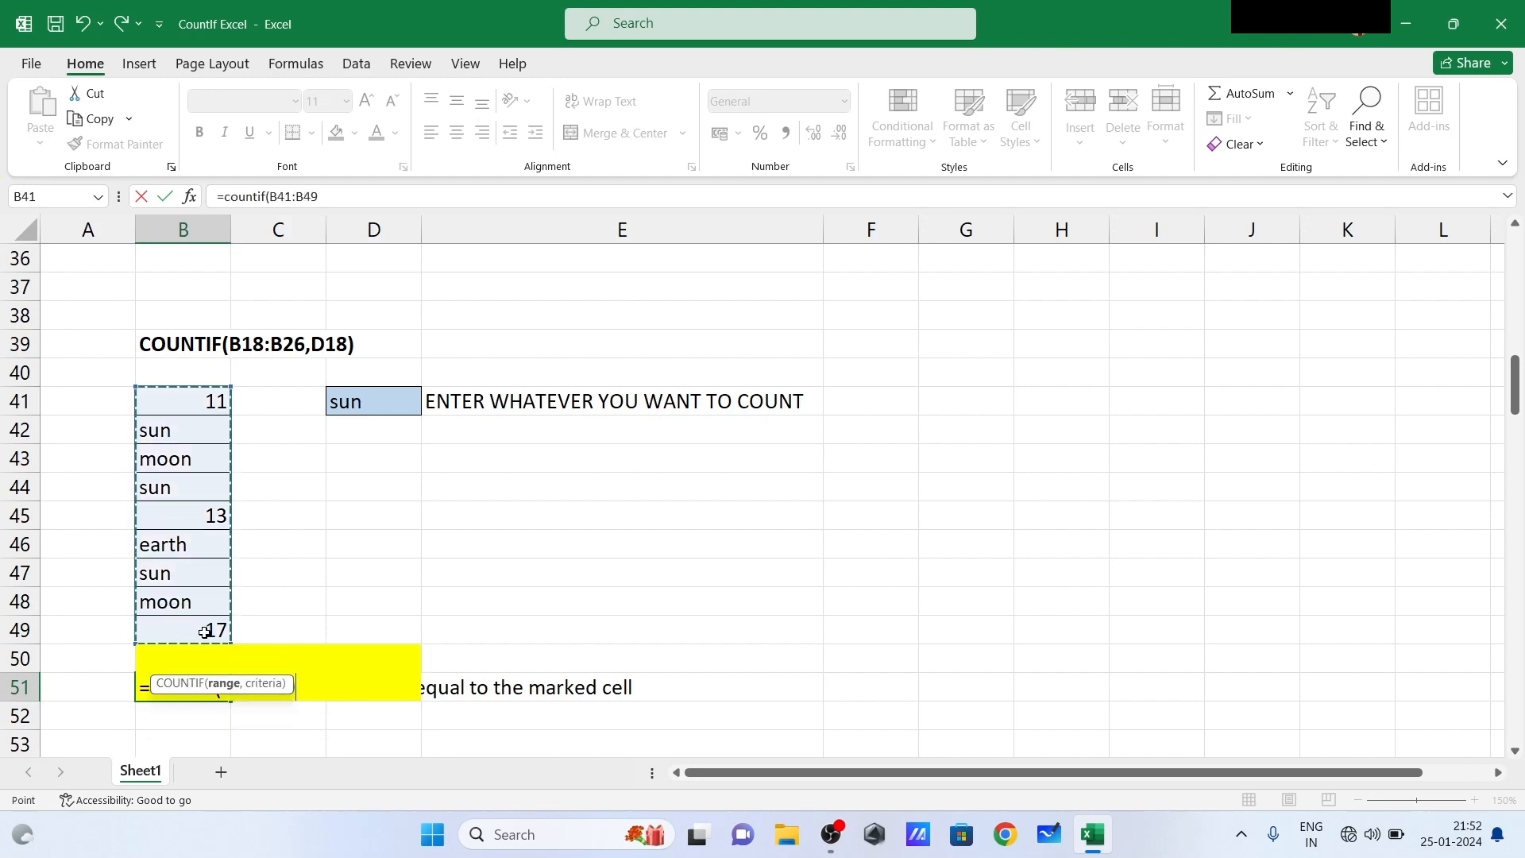
pyautogui.write(',')
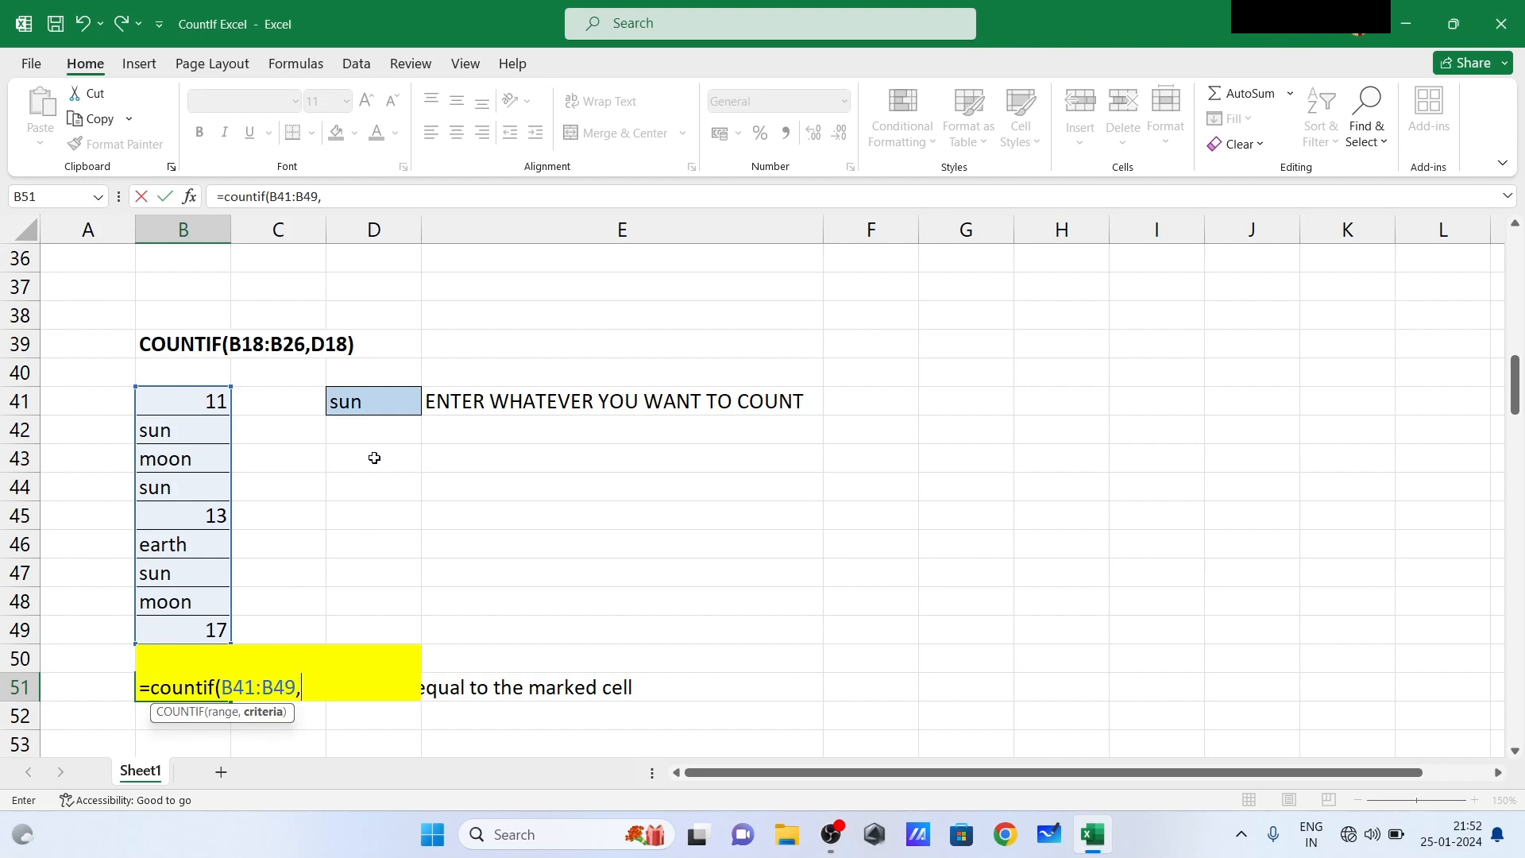
pyautogui.click(359, 400)
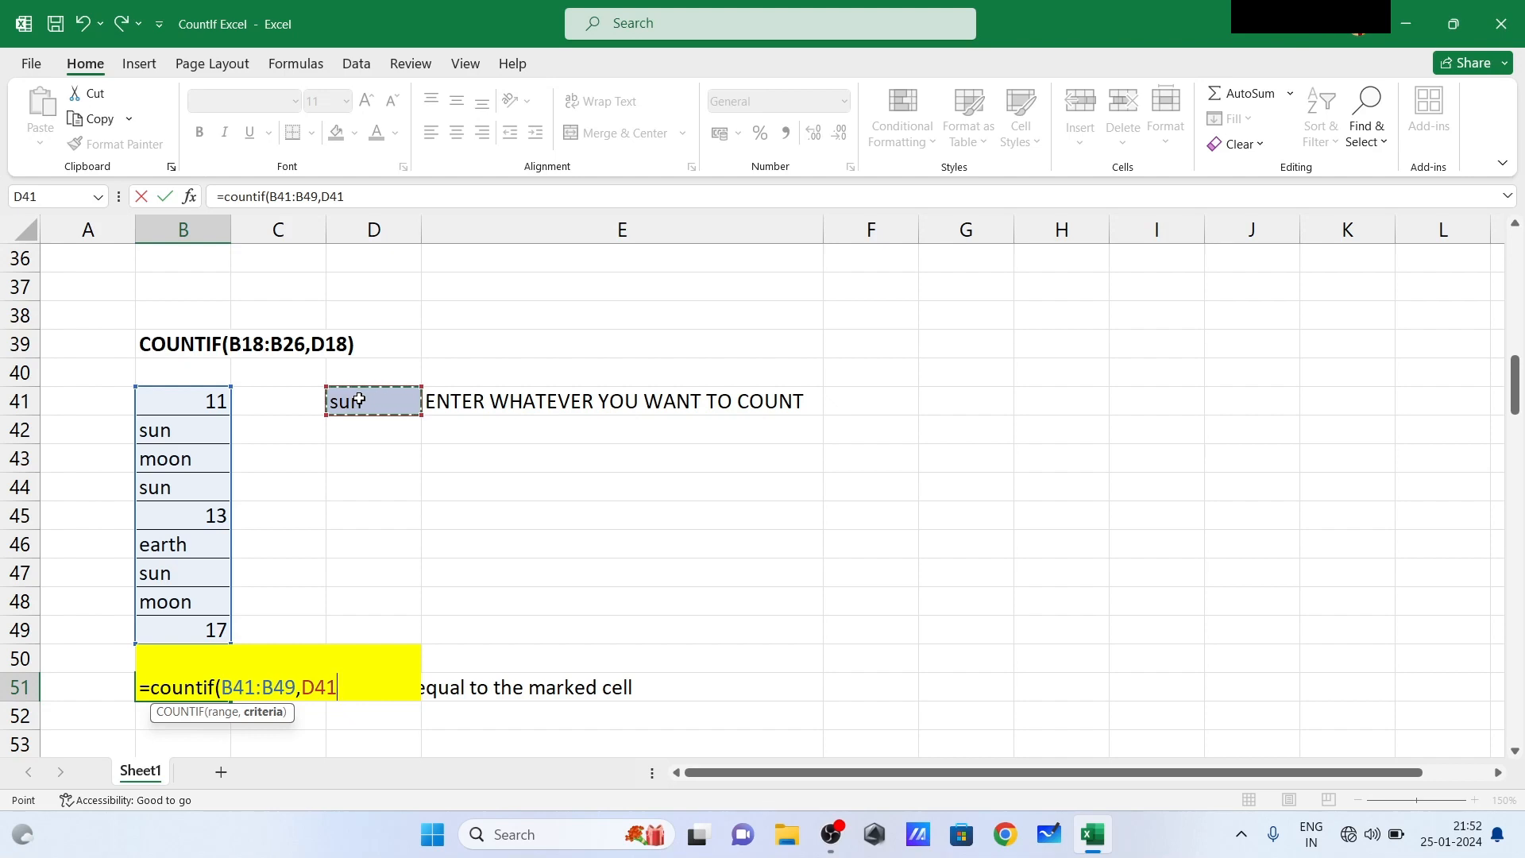
pyautogui.write(')')
pyautogui.press('Return')
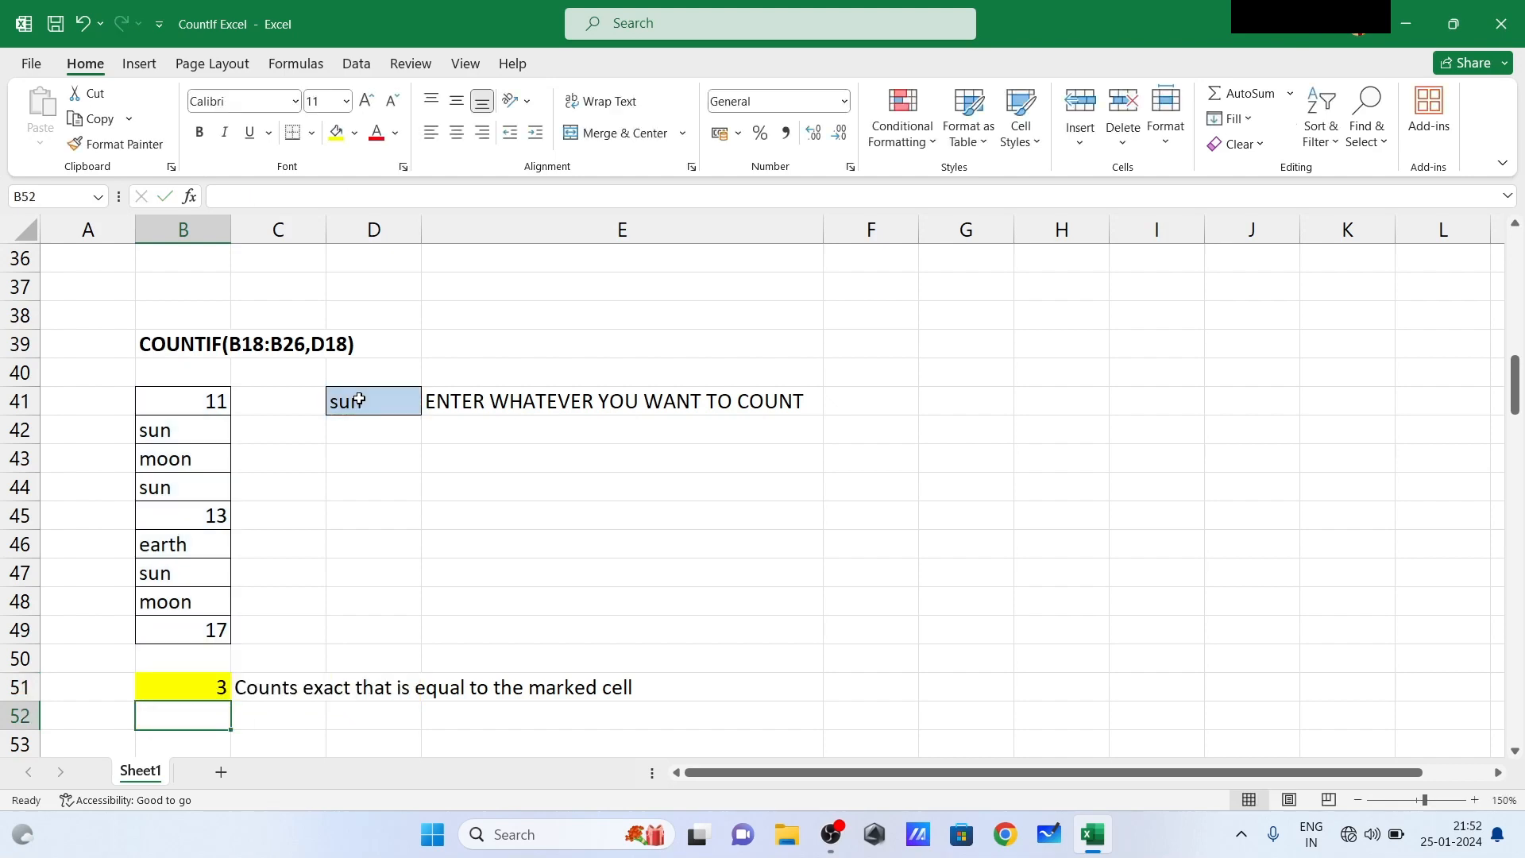
# - Change the criterion in D41 to 0 to test the count for a value missing from the list
pyautogui.click(369, 406)
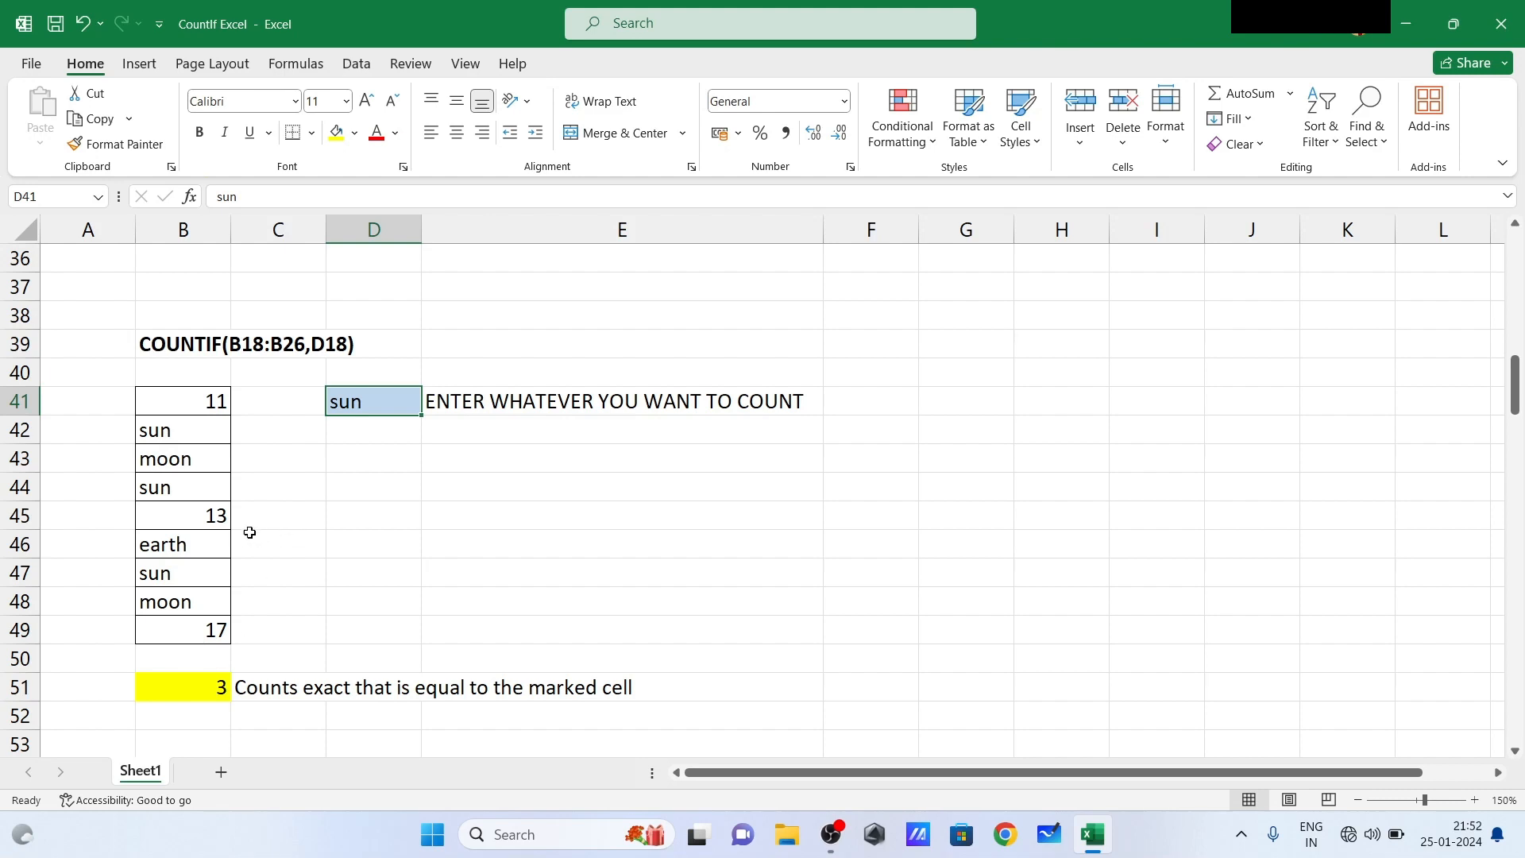
pyautogui.click(444, 479)
pyautogui.click(369, 414)
pyautogui.write('0')
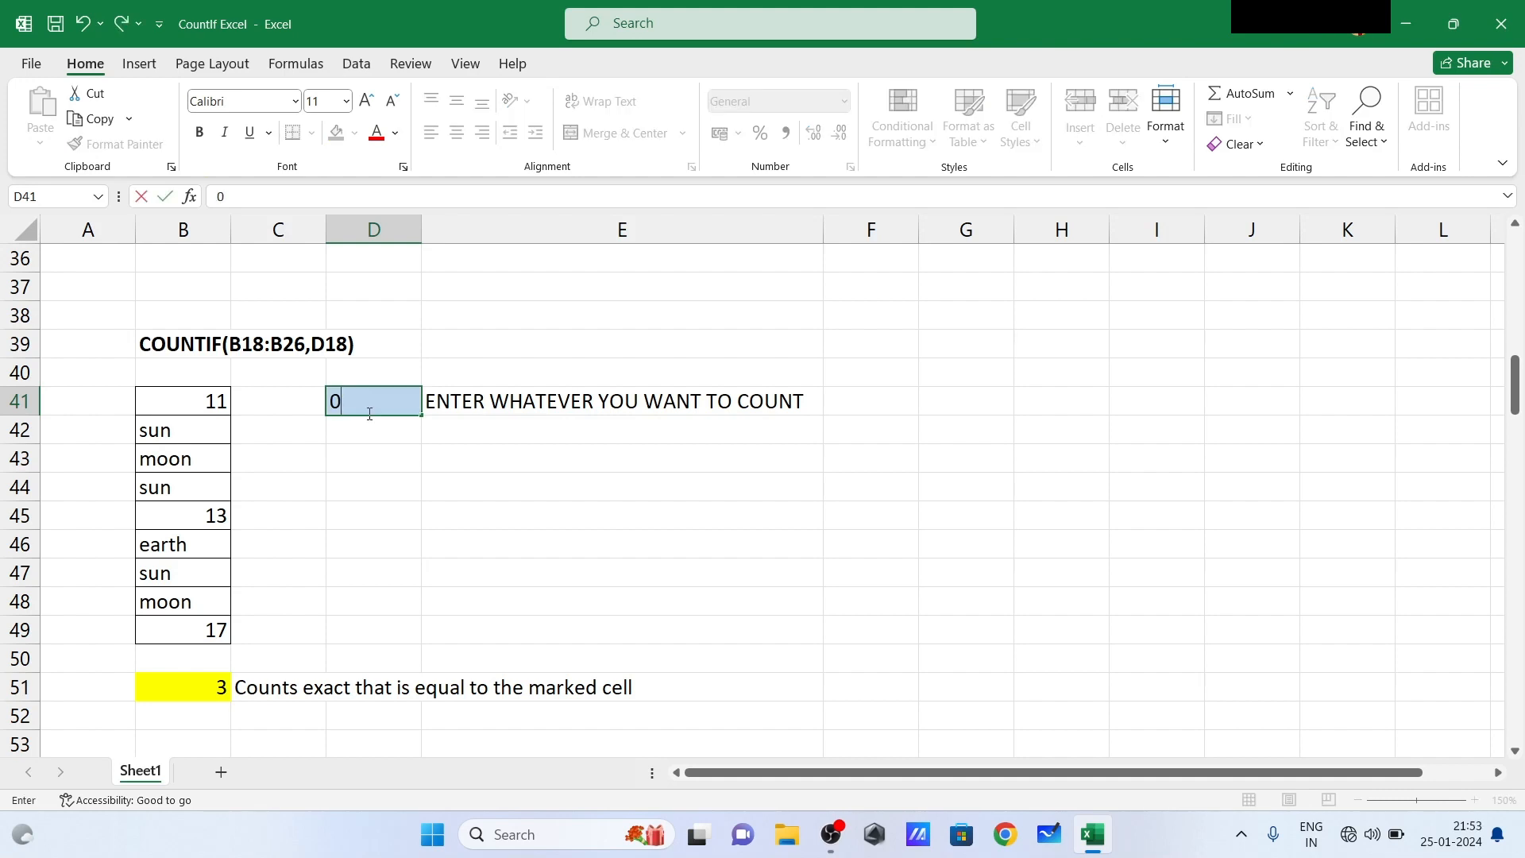
pyautogui.press('Return')
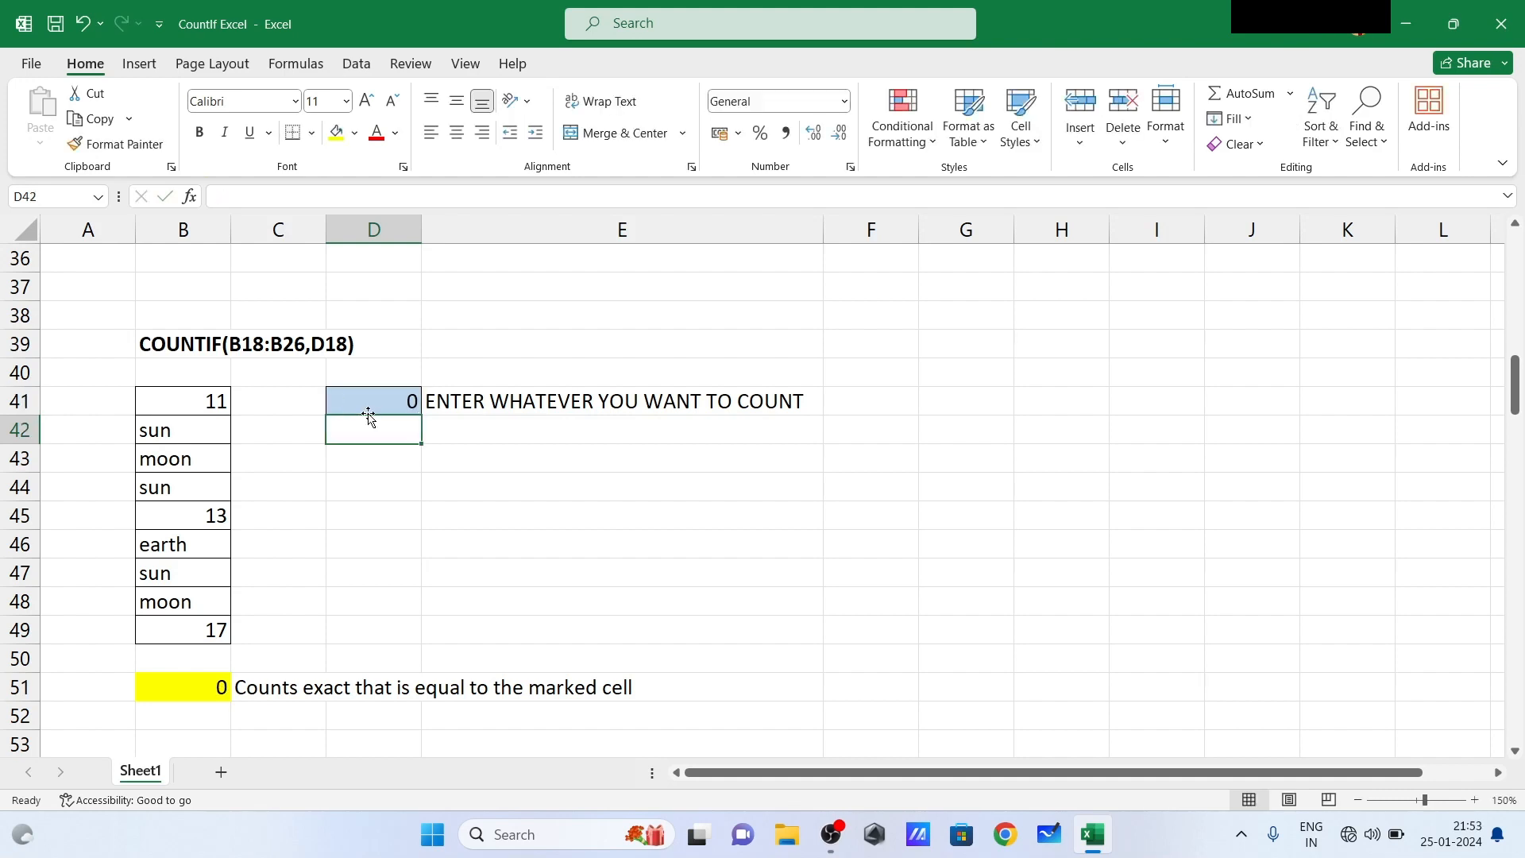
pyautogui.moveTo(369, 414); pyautogui.dragTo(296, 413)
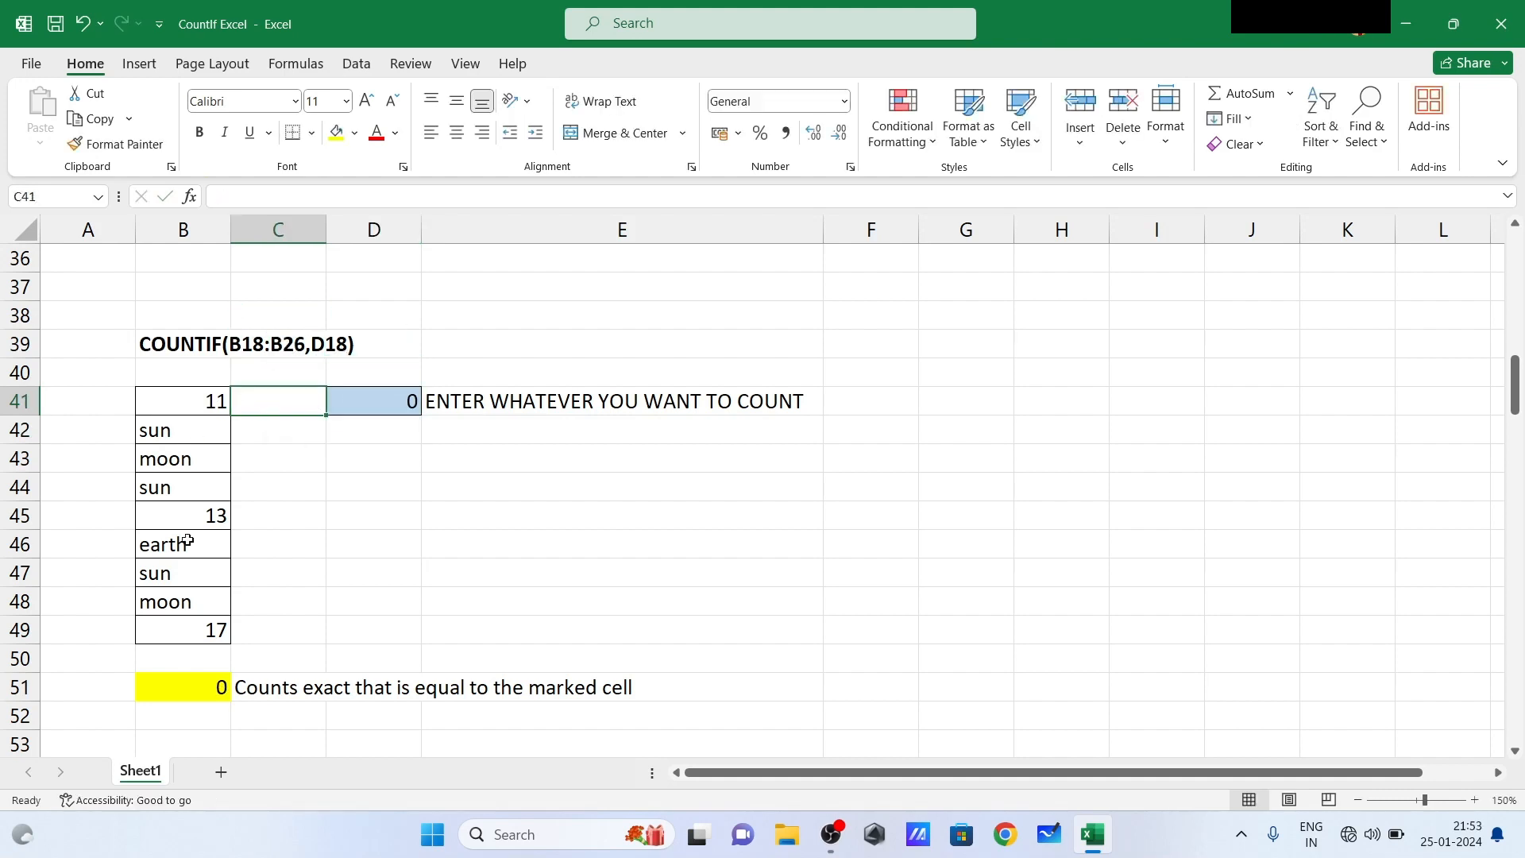
# - Set the criterion in D41 to the number 11
pyautogui.click(408, 400)
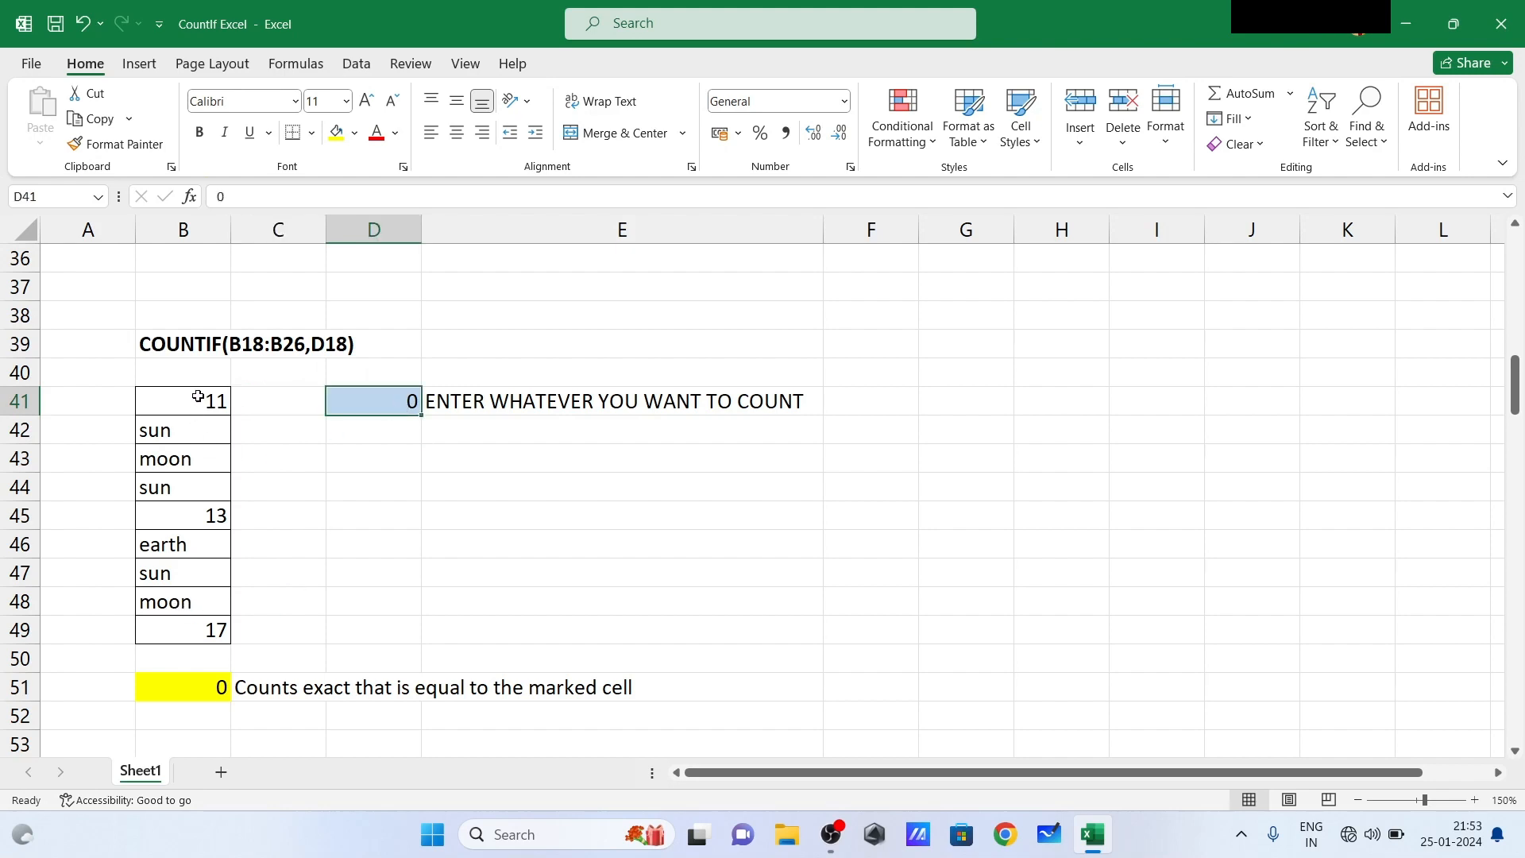
pyautogui.write('11')
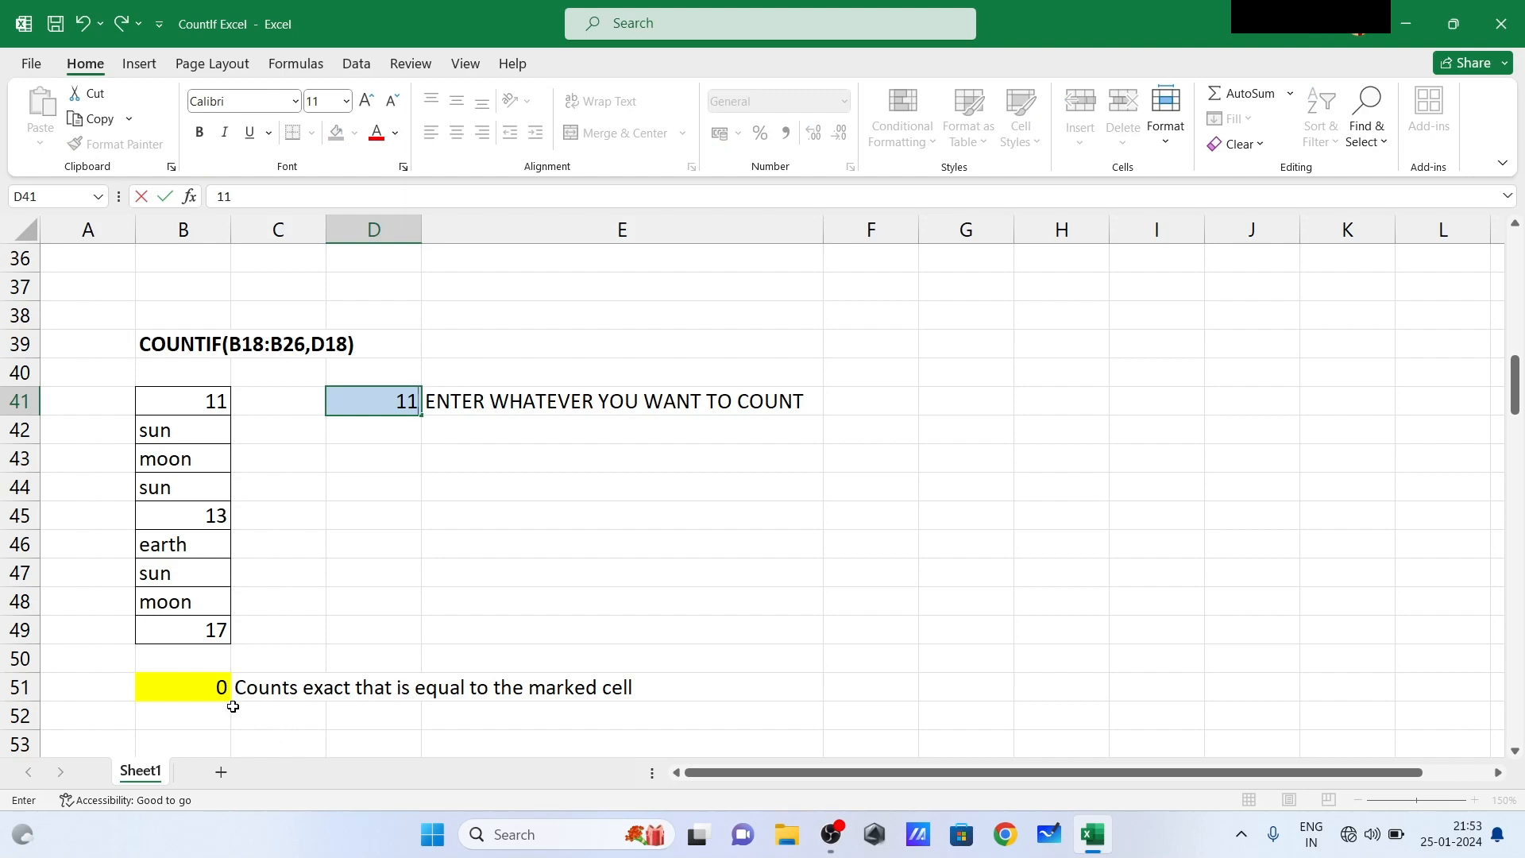
pyautogui.press('Return')
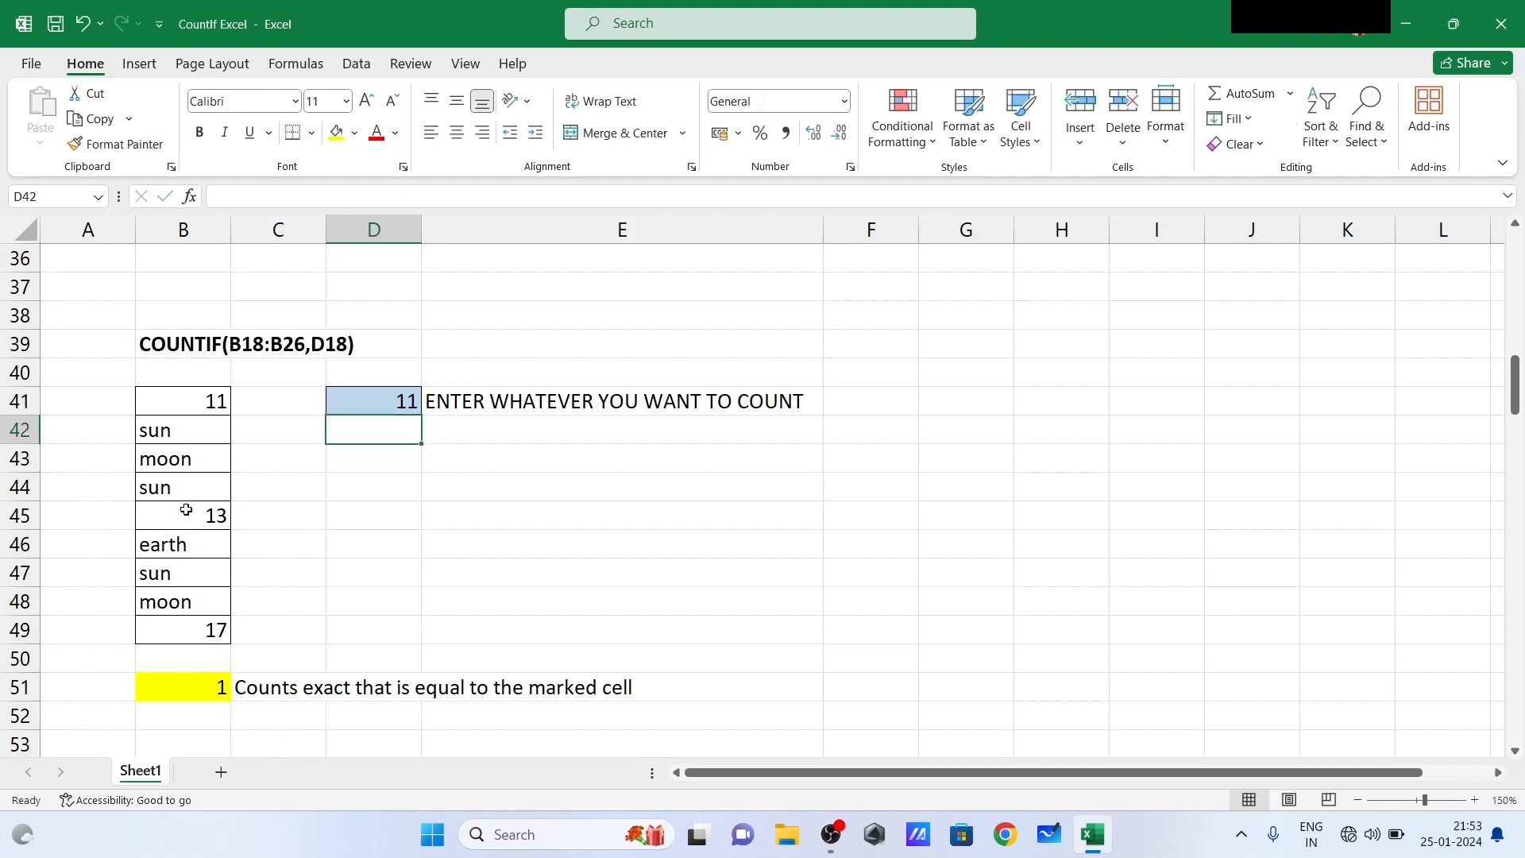
# - Enter moon as the criterion in D41 to count that word in the list
pyautogui.click(367, 400)
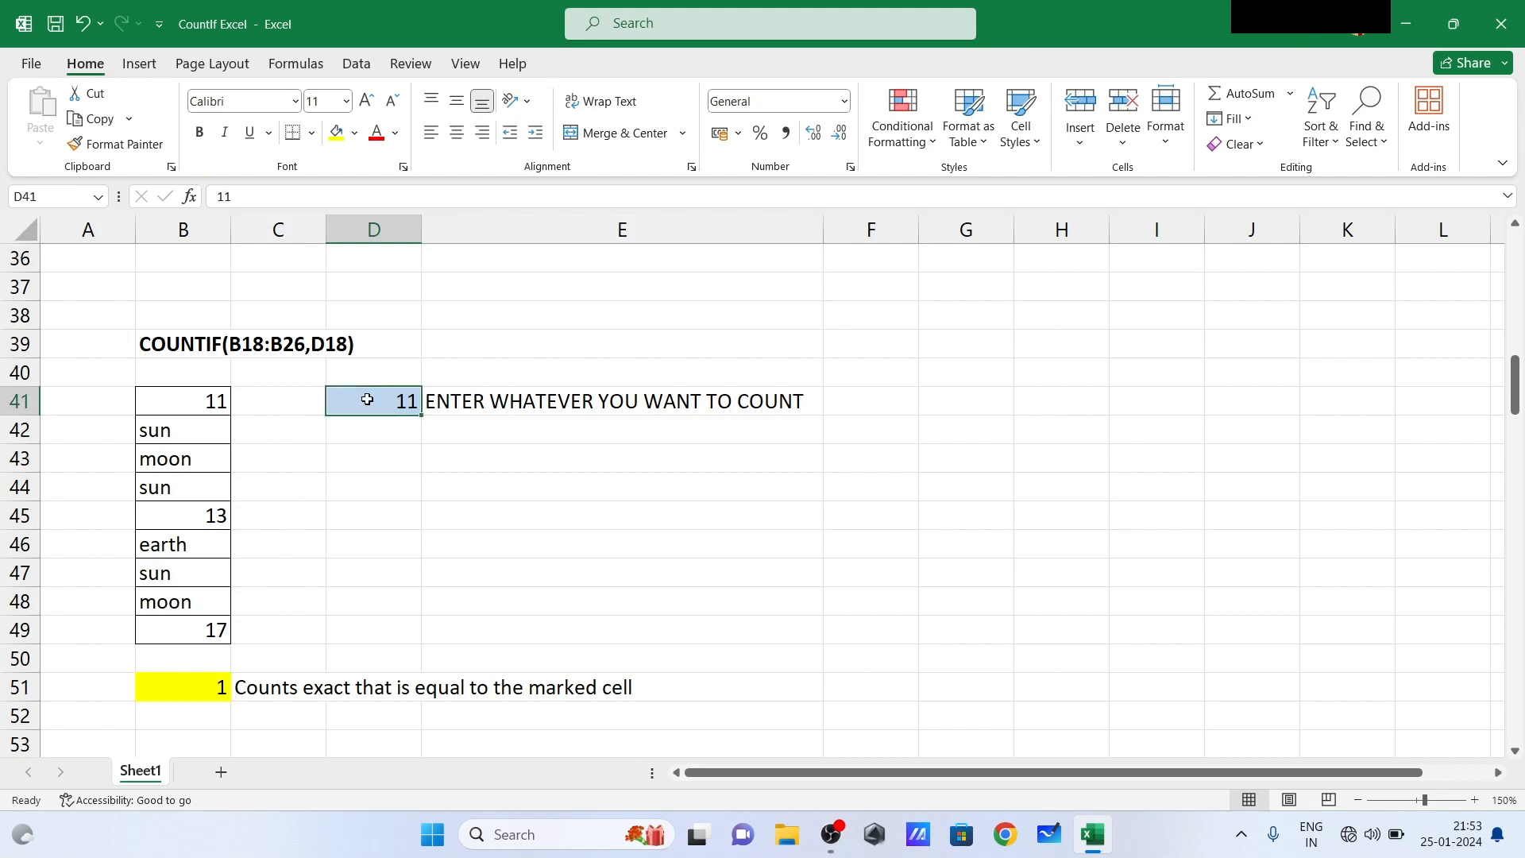
pyautogui.write('moon')
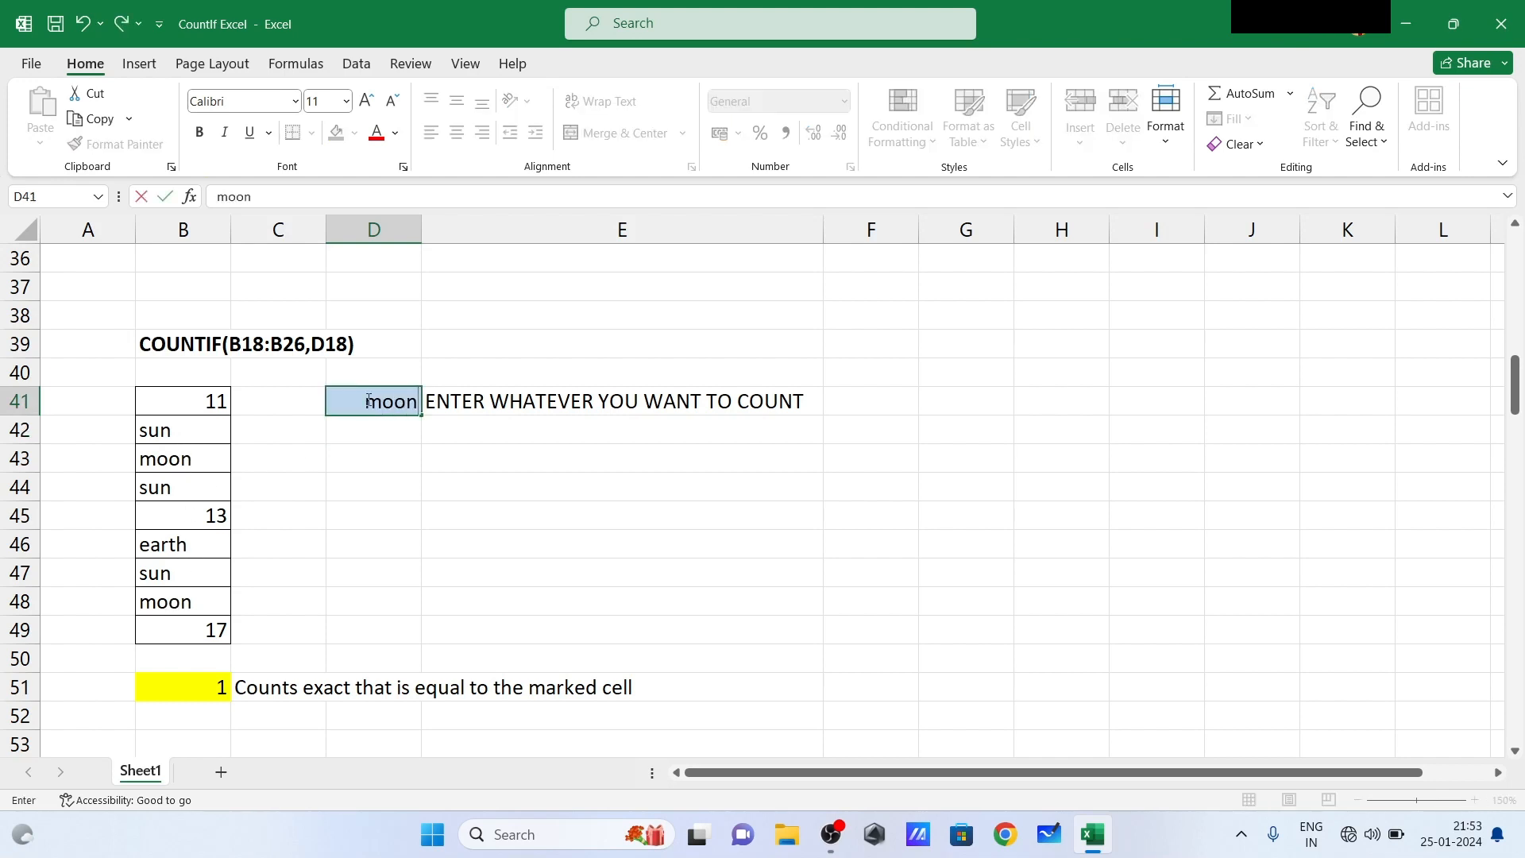
pyautogui.press('Return')
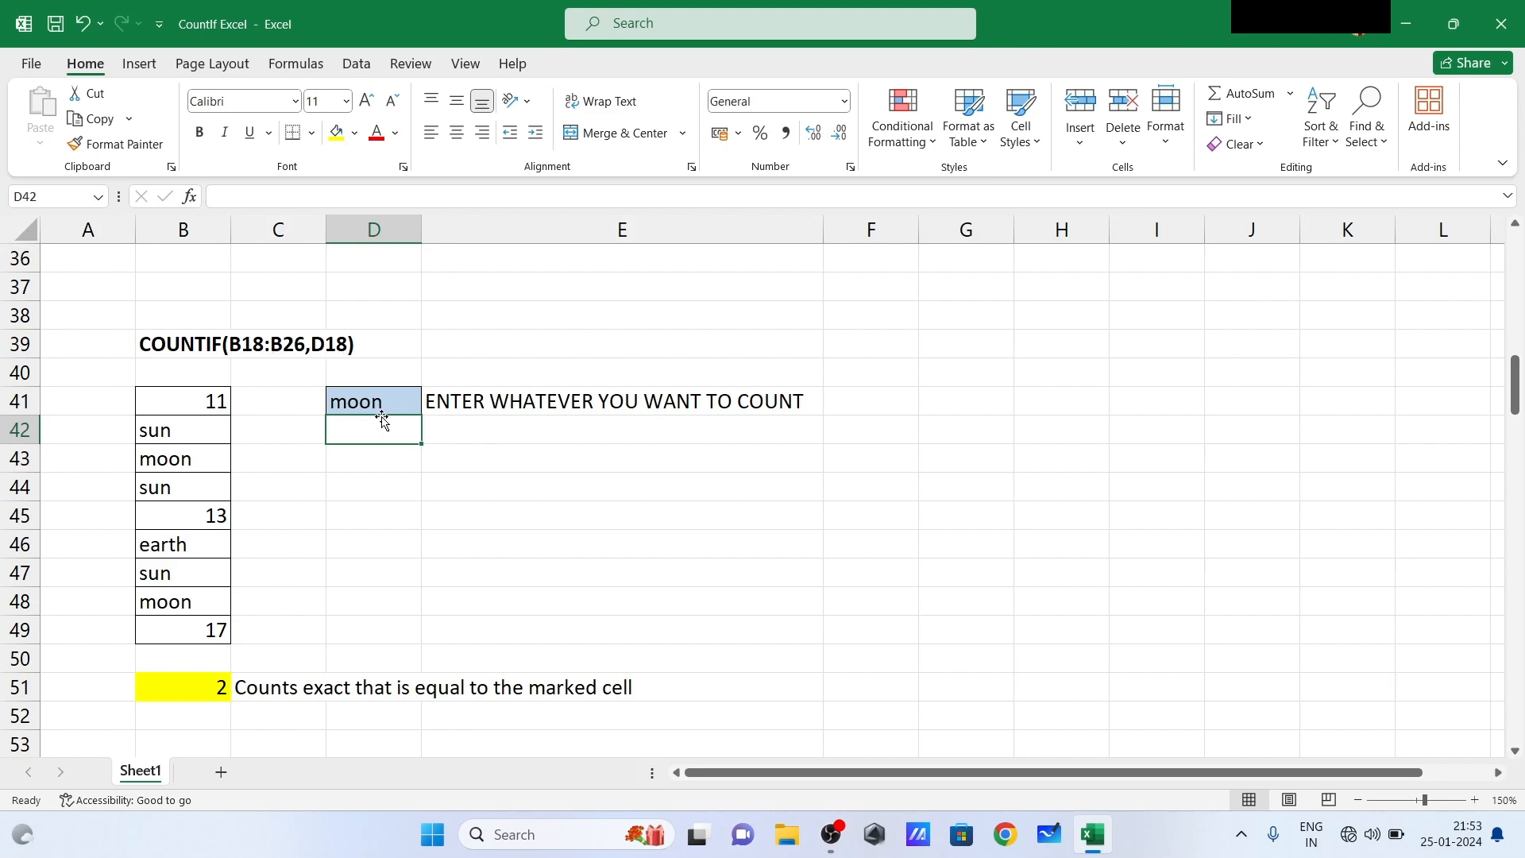
pyautogui.click(351, 539)
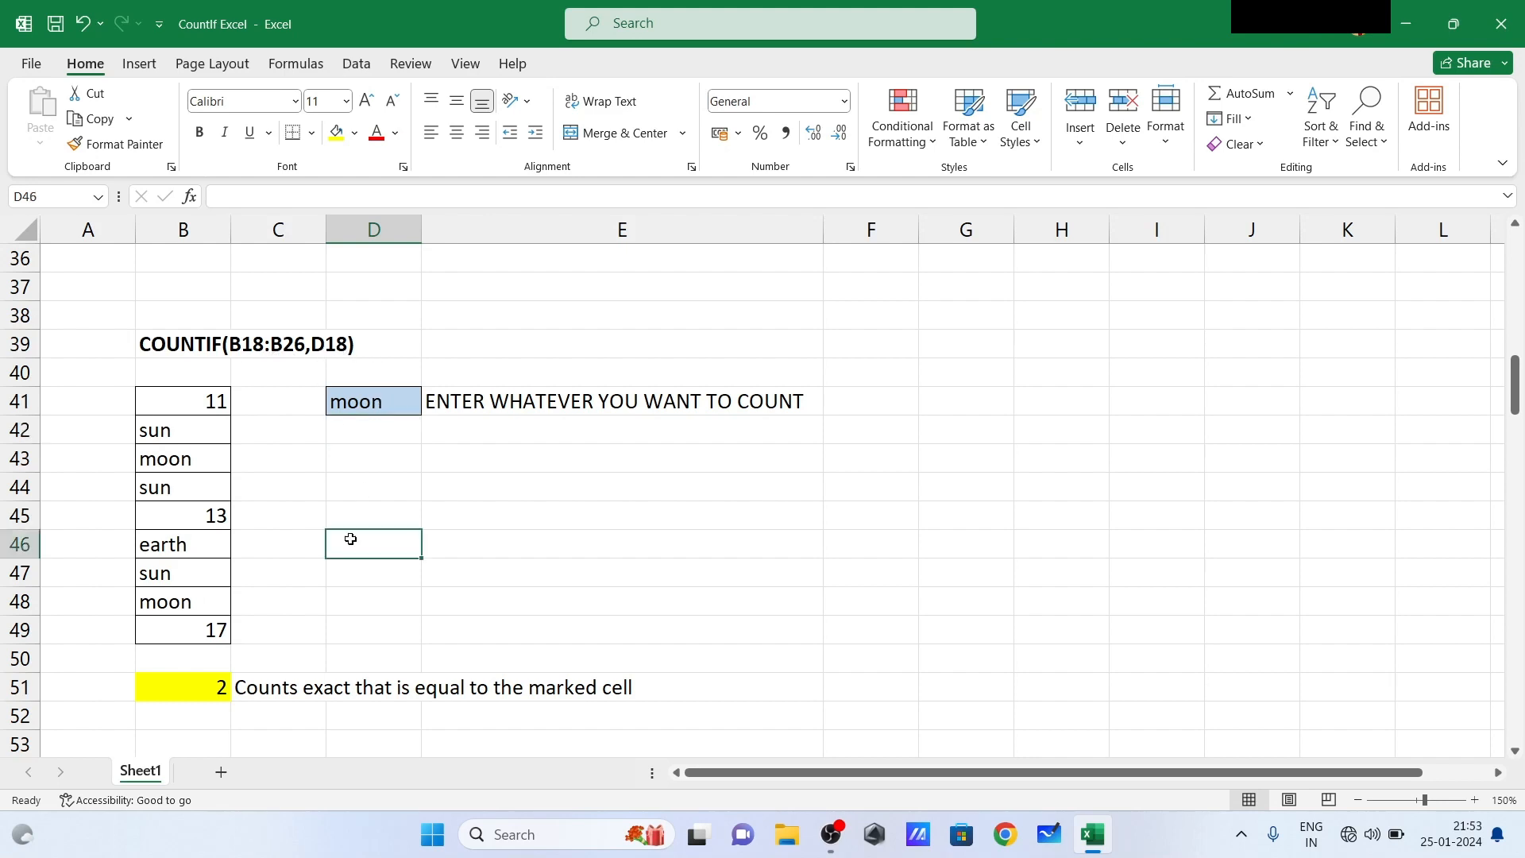
pyautogui.click(296, 474)
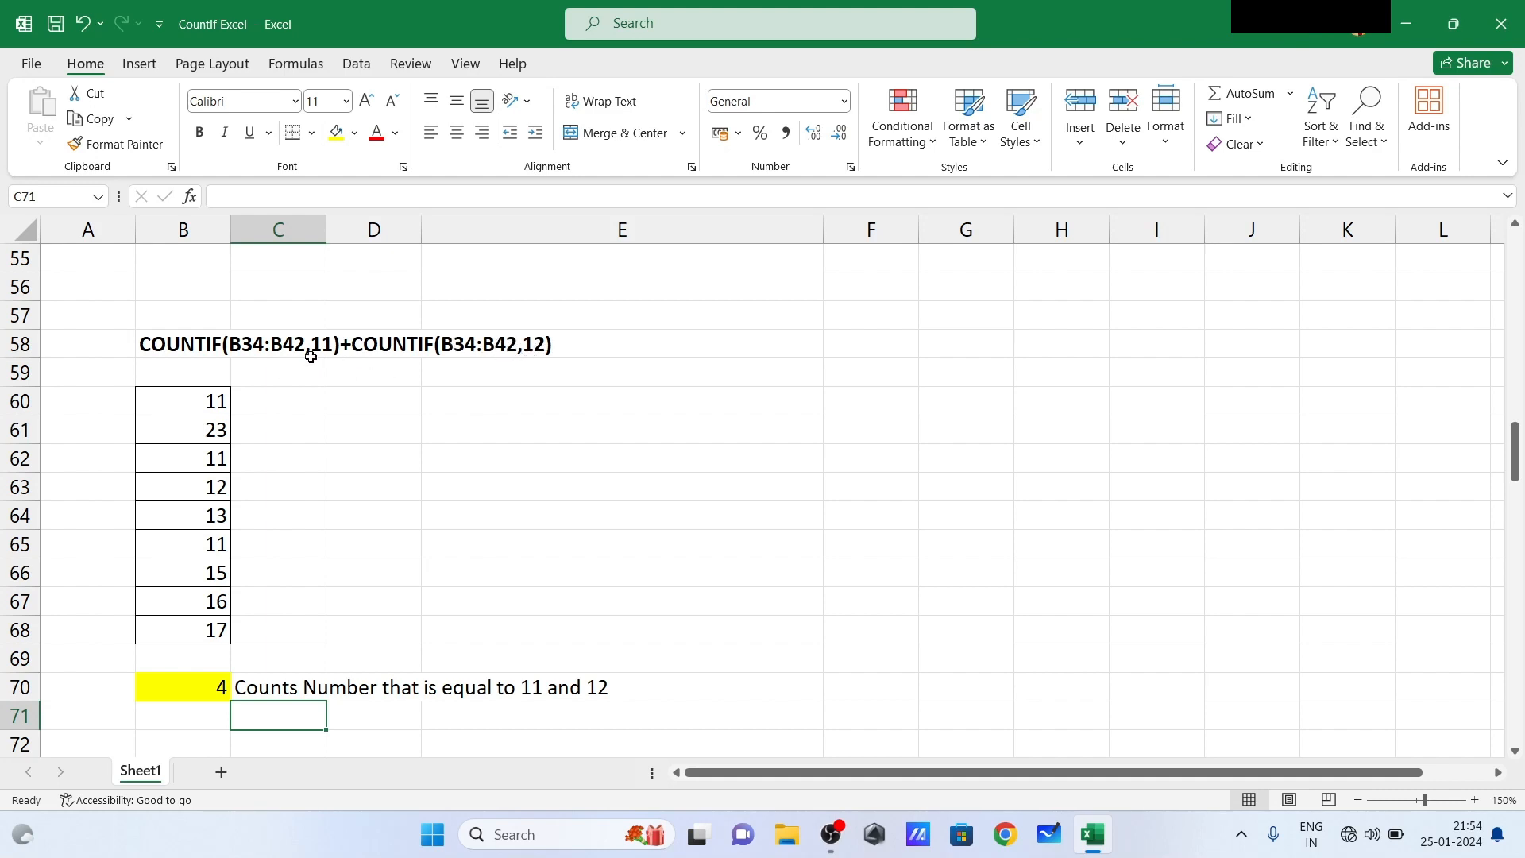
# - Examine the cells containing 11 and 12 in the list B60:B68 of the combined COUNTIF example
pyautogui.click(206, 401)
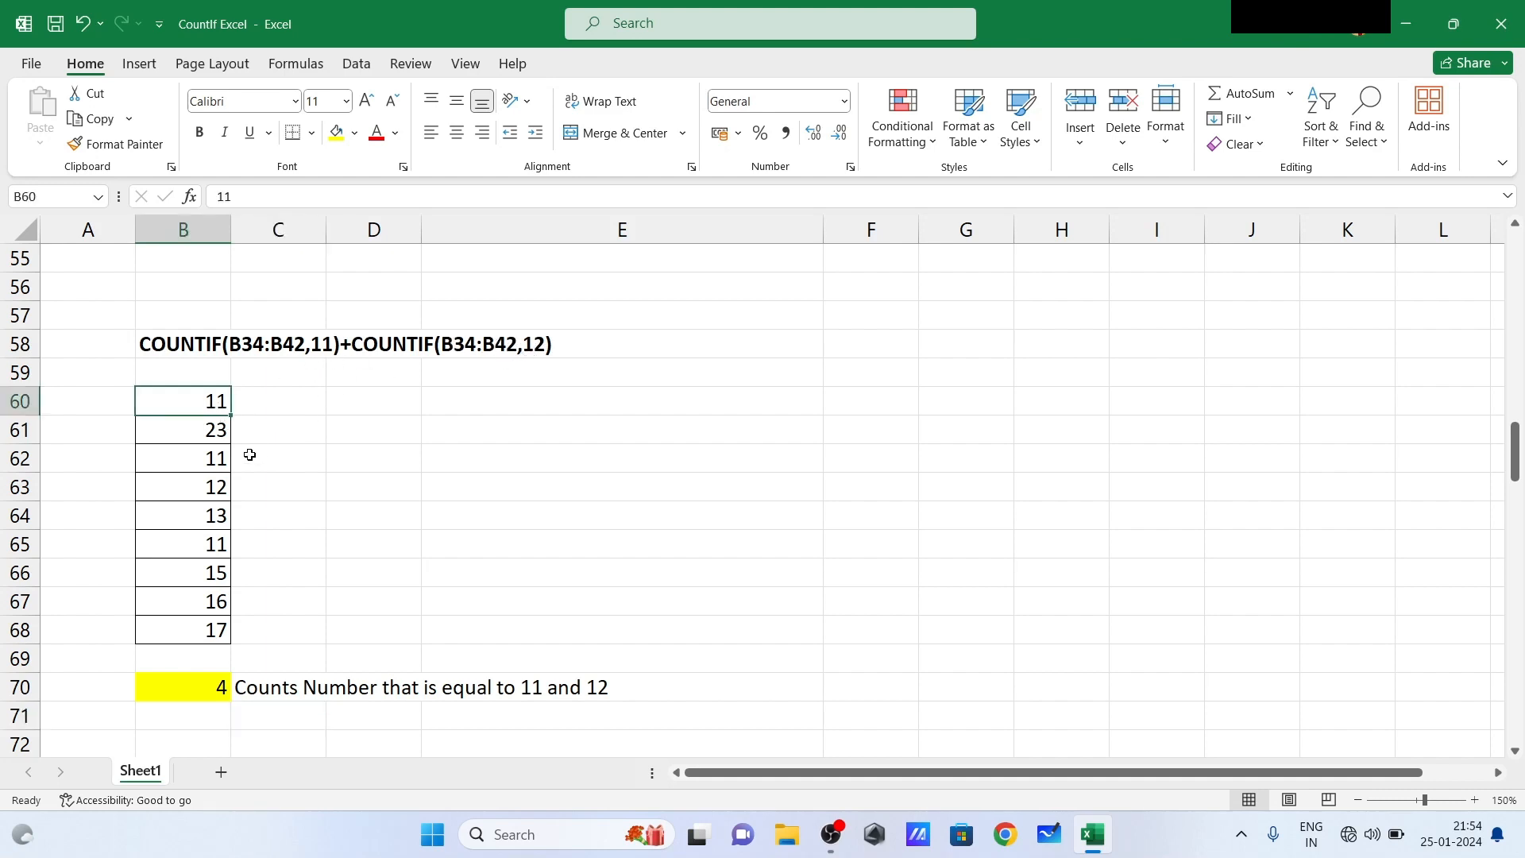
pyautogui.click(209, 463)
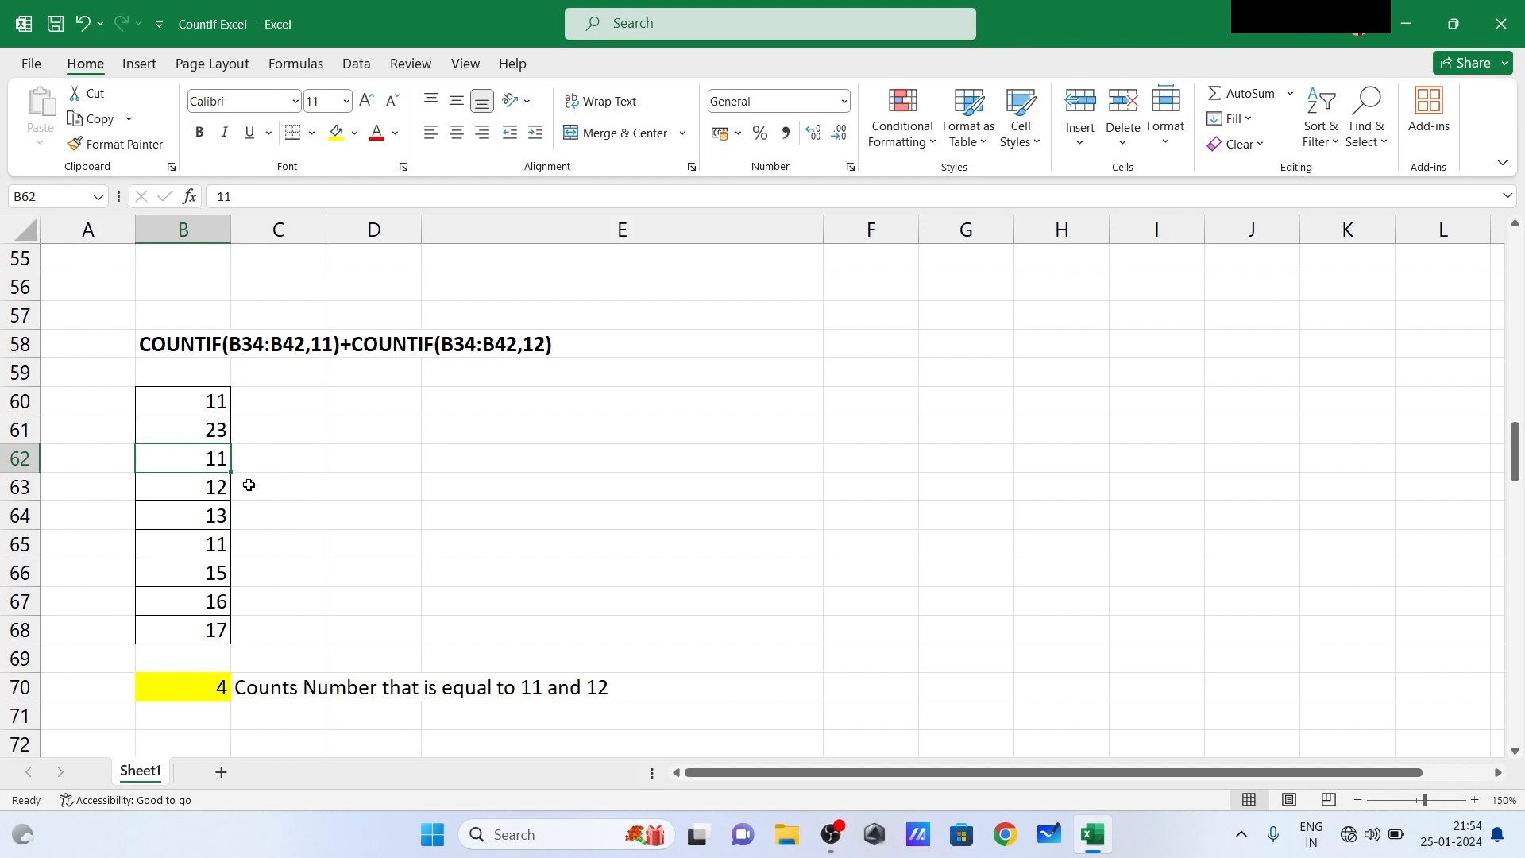
pyautogui.click(207, 552)
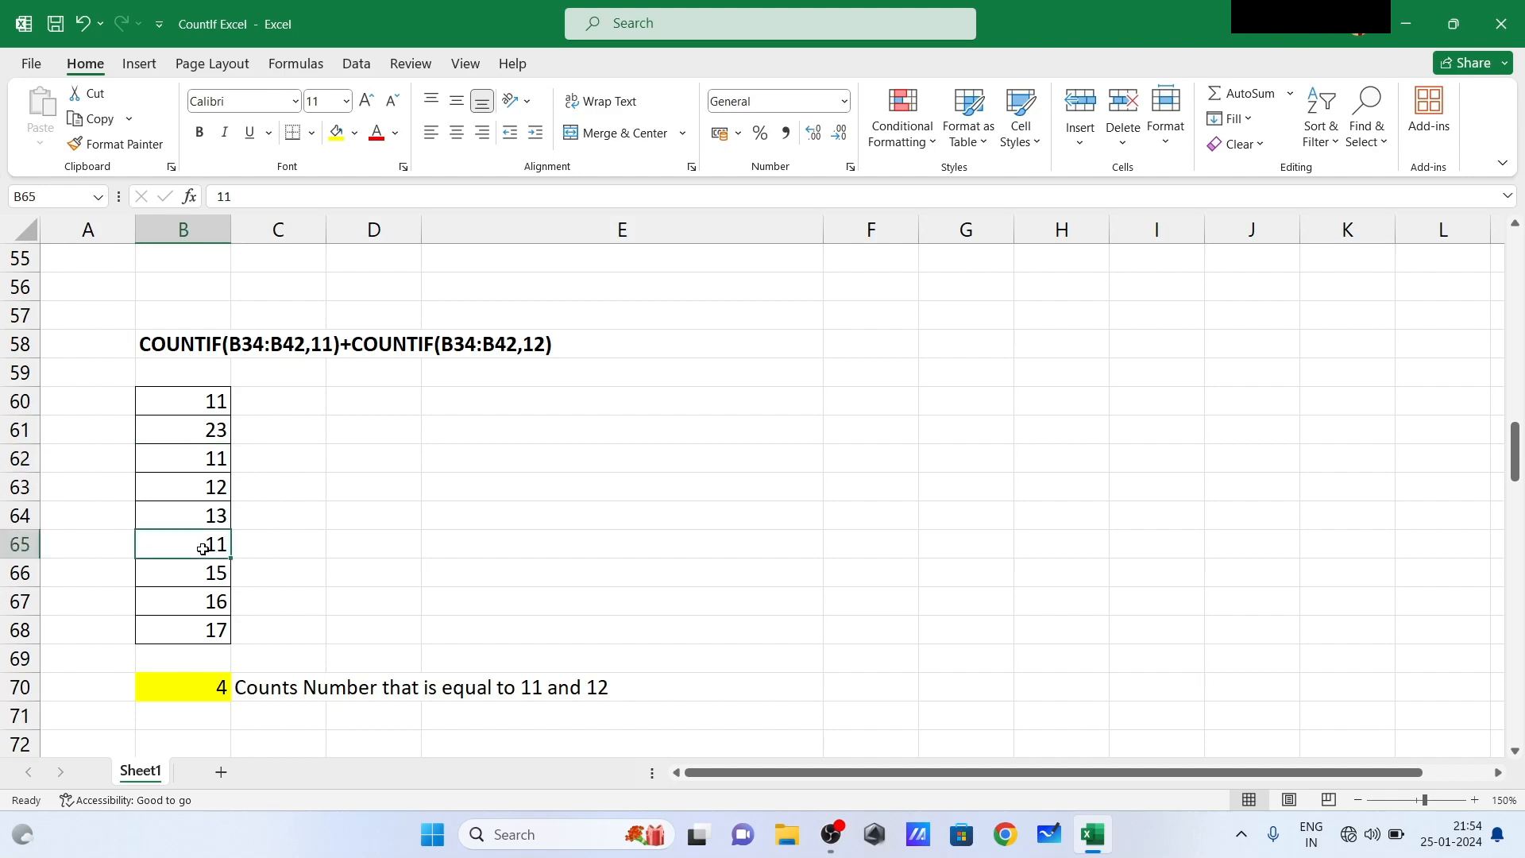
pyautogui.click(206, 494)
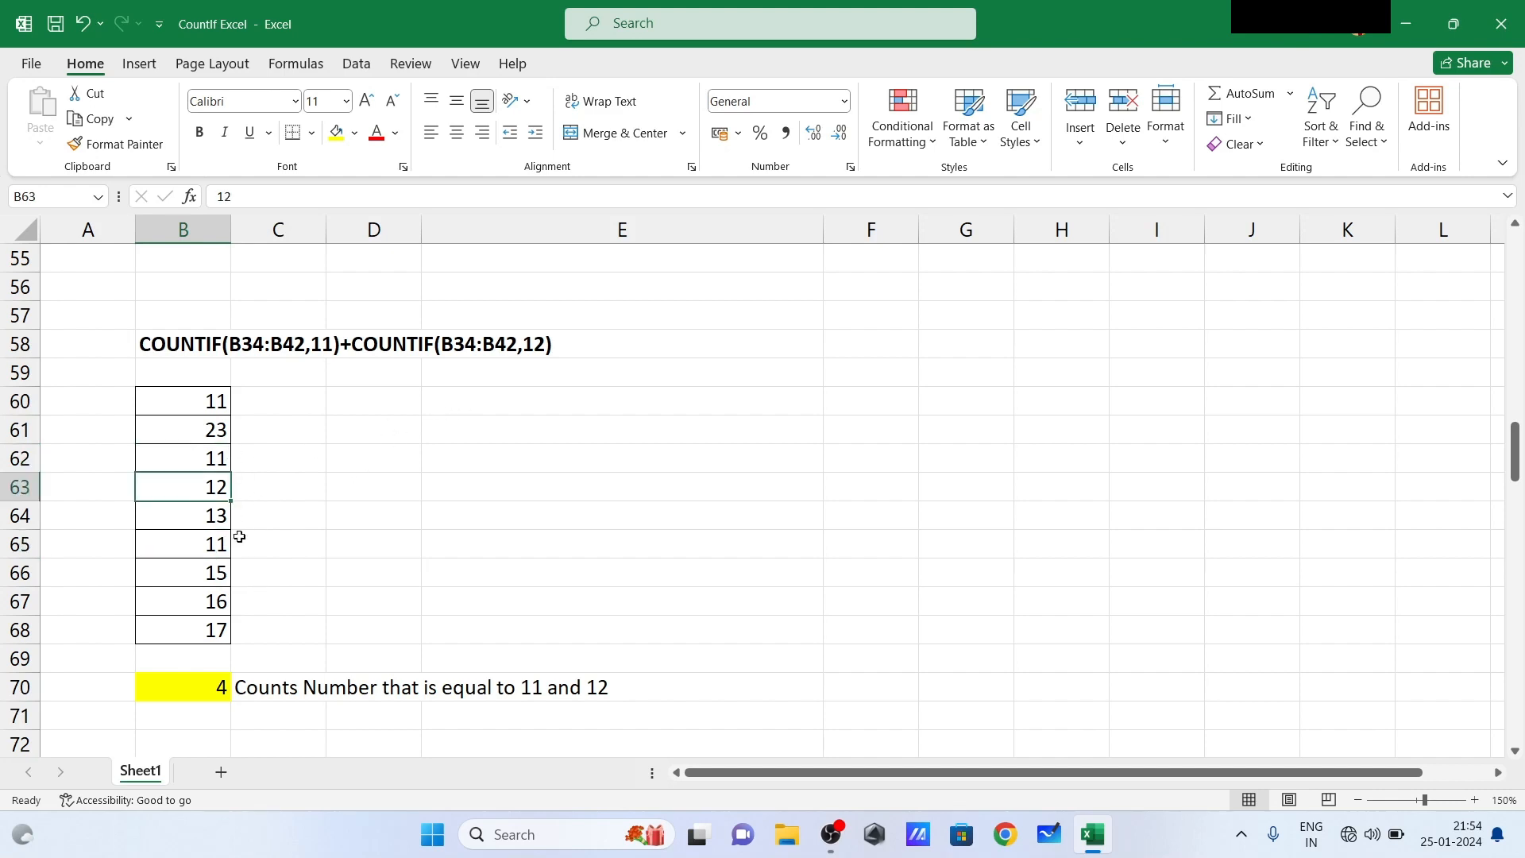
# - Begin a replacement formula in B70 with =COUNTIF(B60:B68,11) to count the cells equal to 11
pyautogui.click(212, 685)
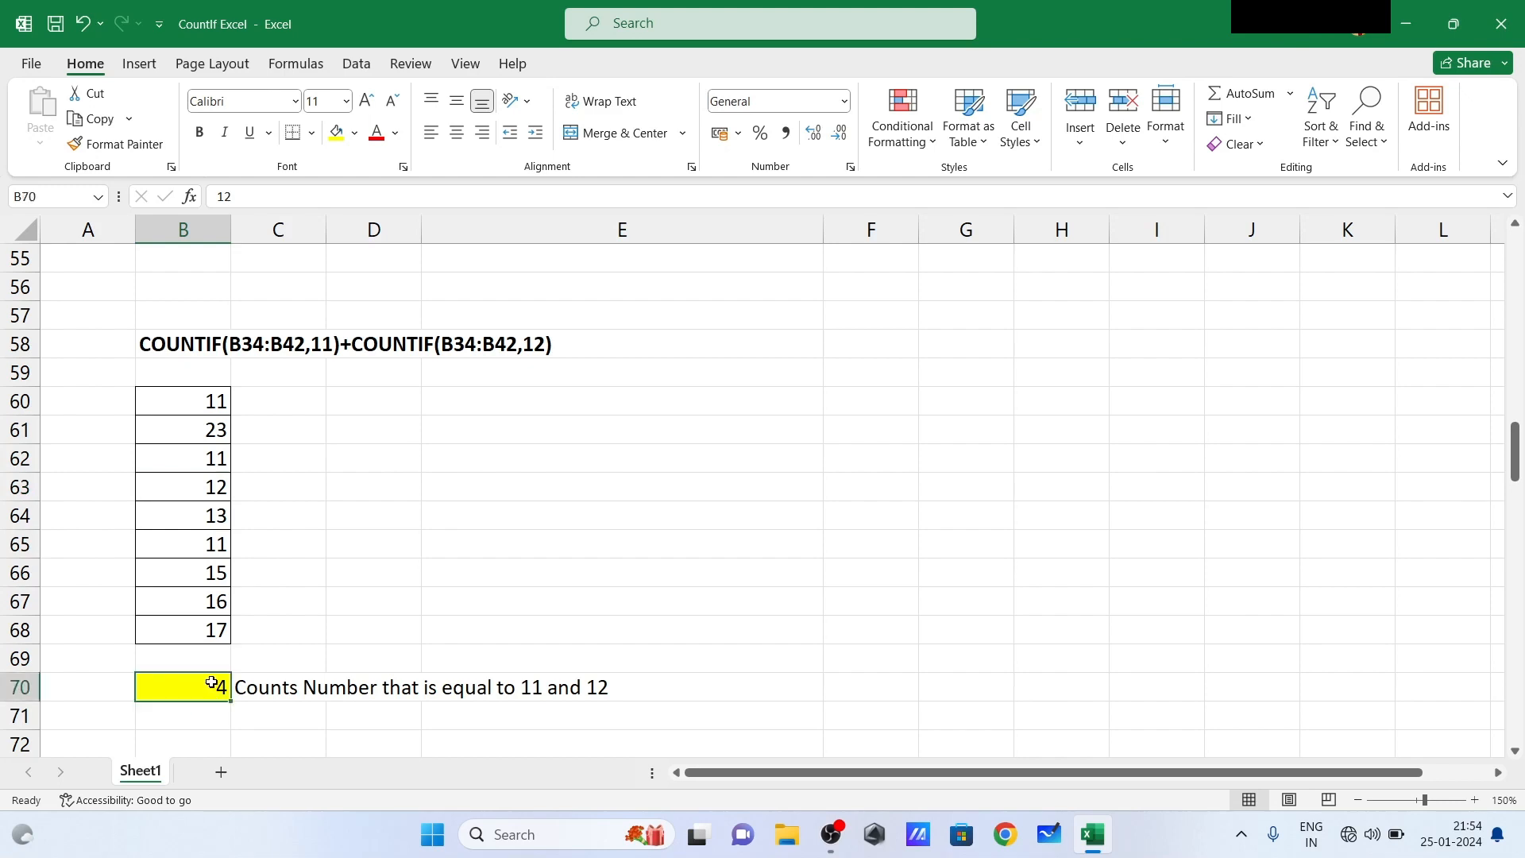
pyautogui.write('=')
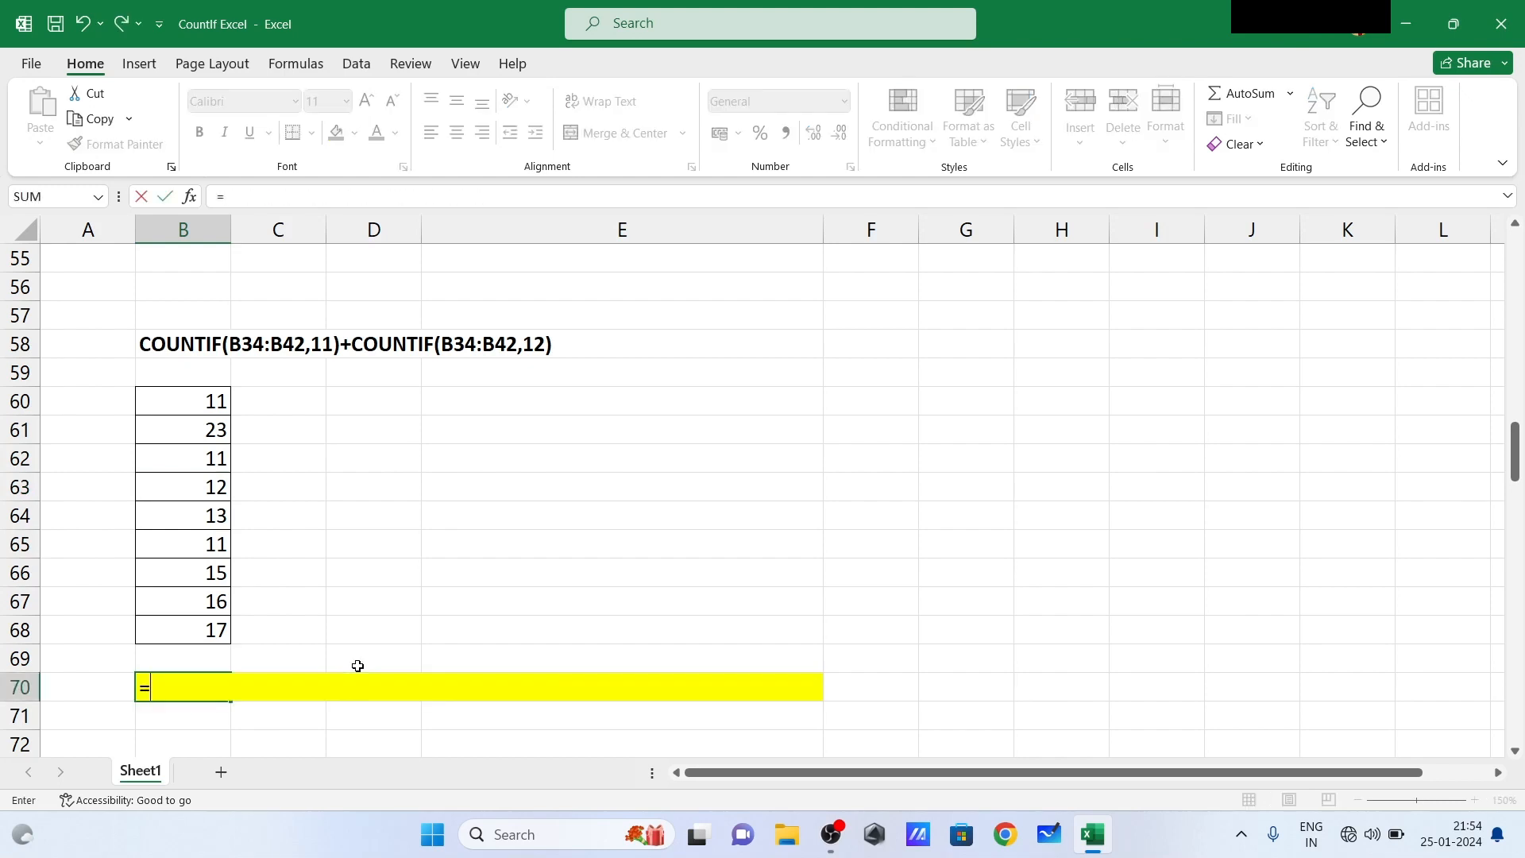
pyautogui.write('count')
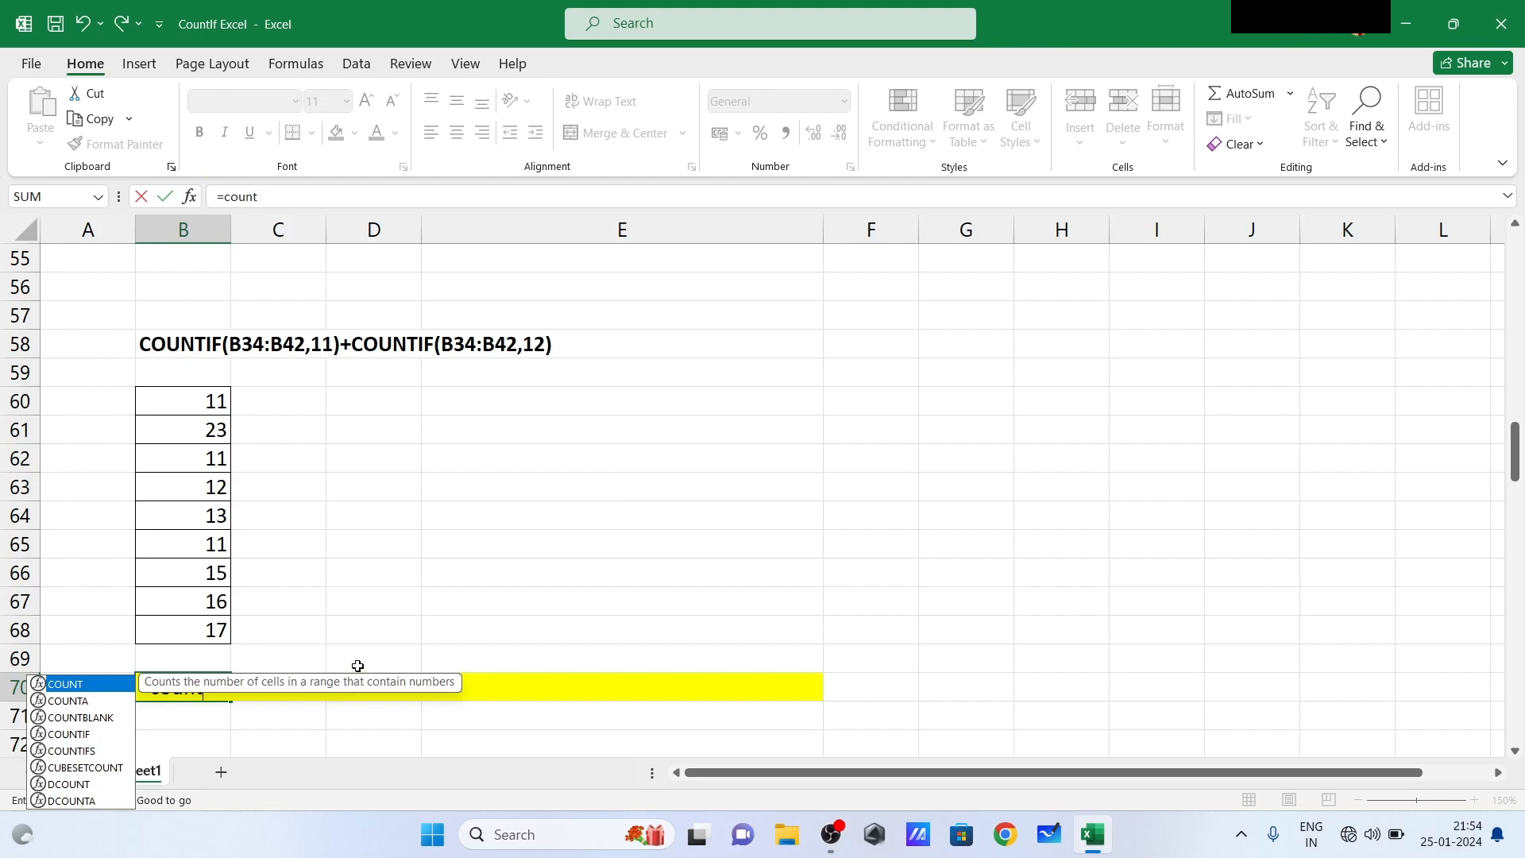
pyautogui.write('if')
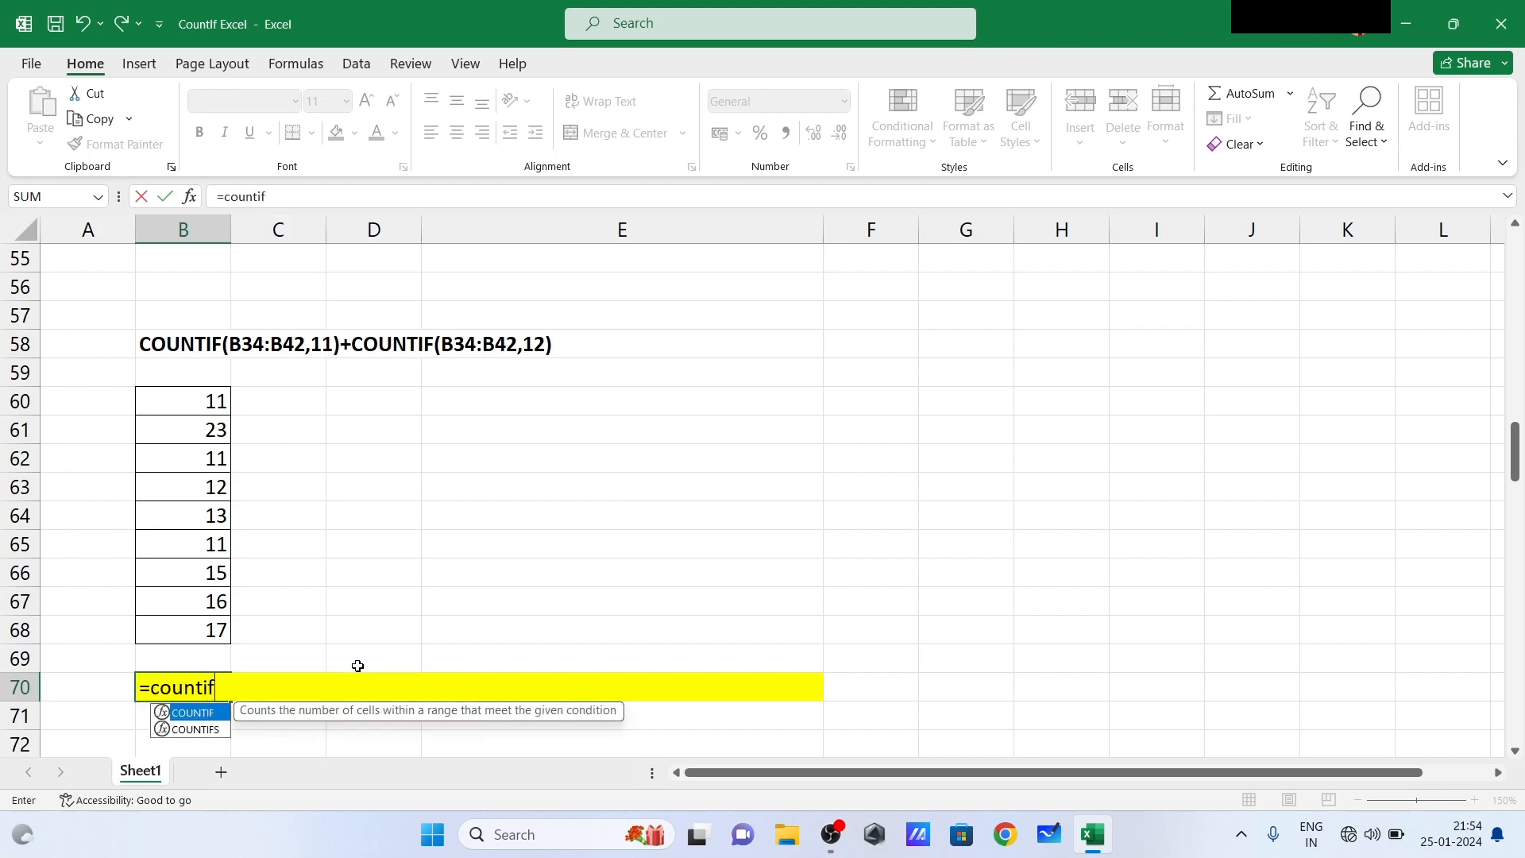
pyautogui.write('(')
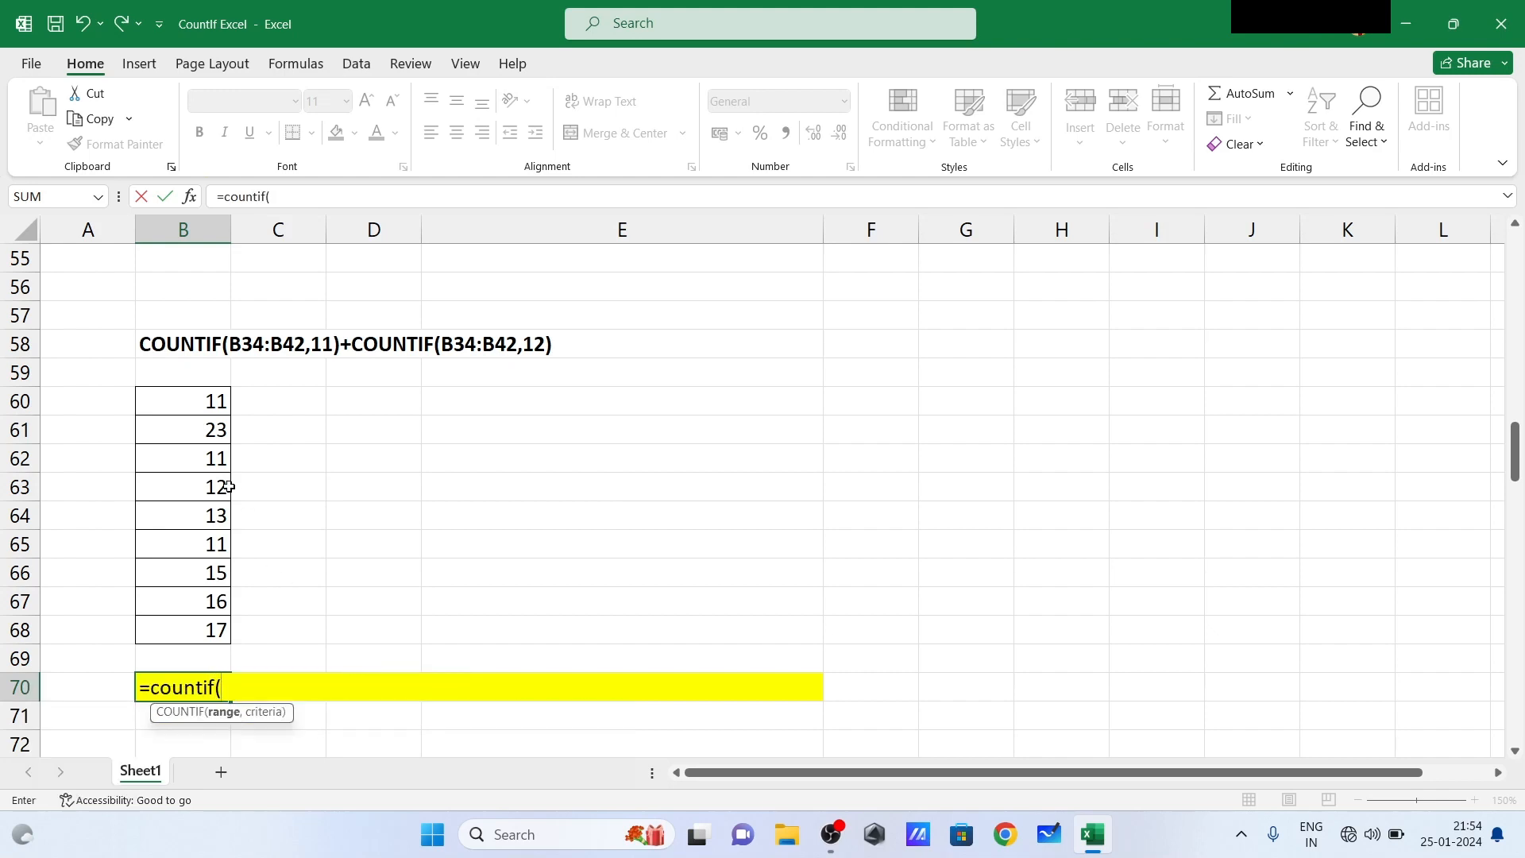
pyautogui.moveTo(199, 400); pyautogui.dragTo(193, 623)
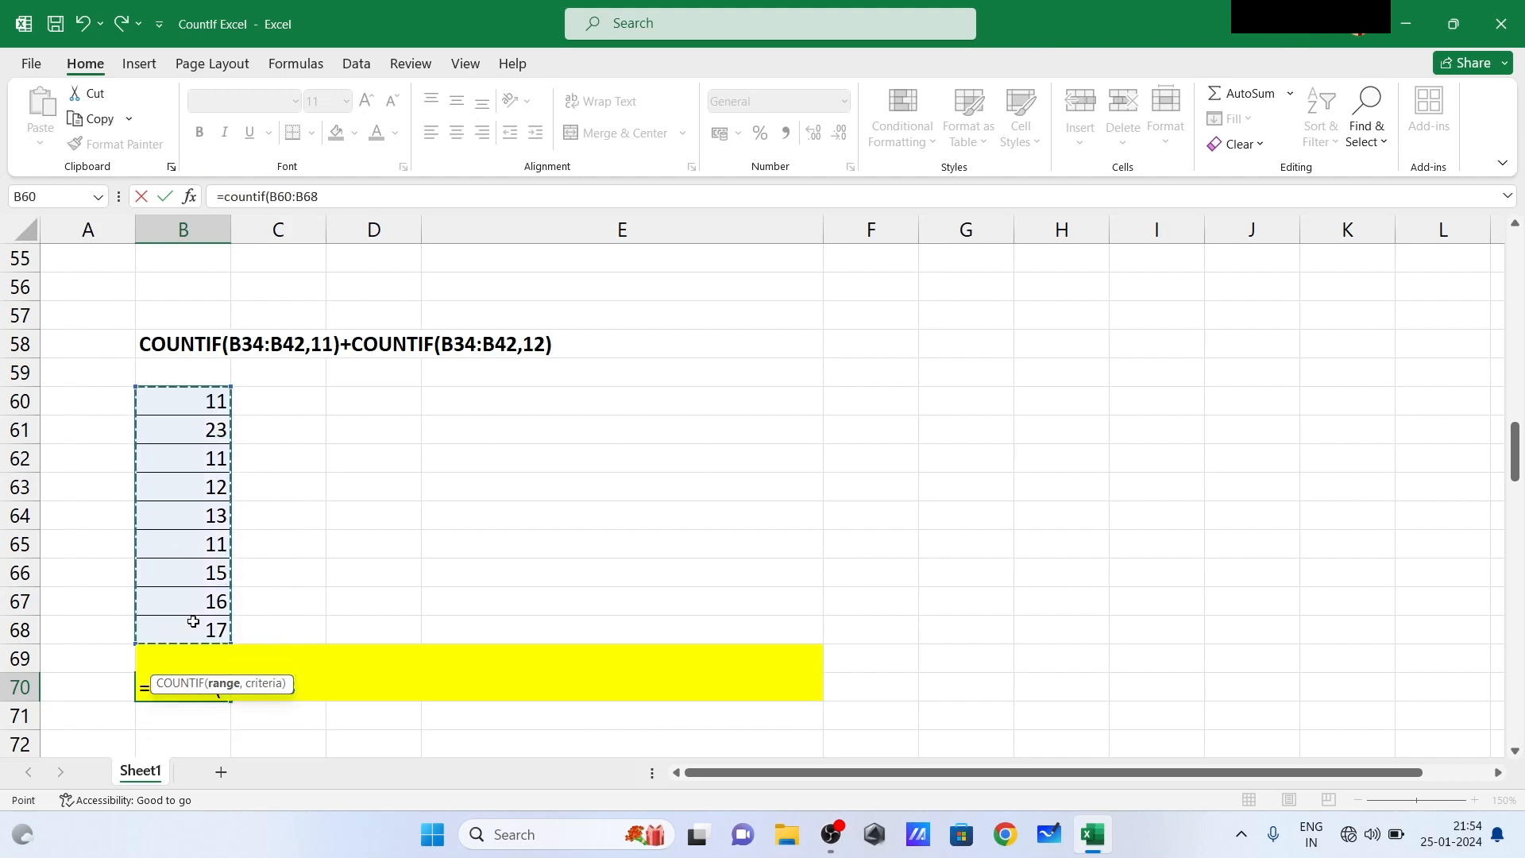
pyautogui.write(',11')
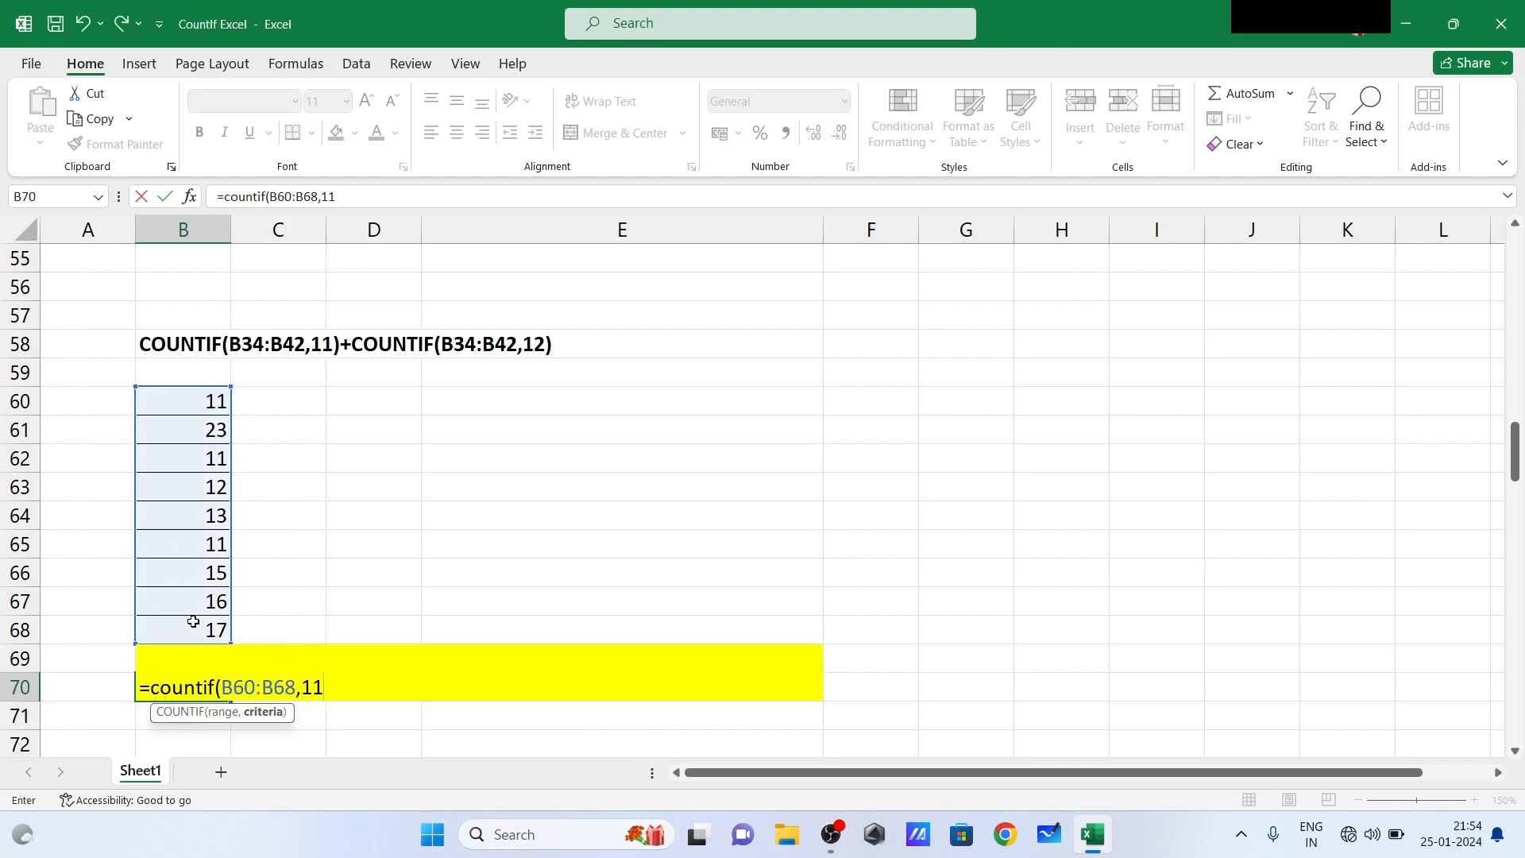
pyautogui.write(')')
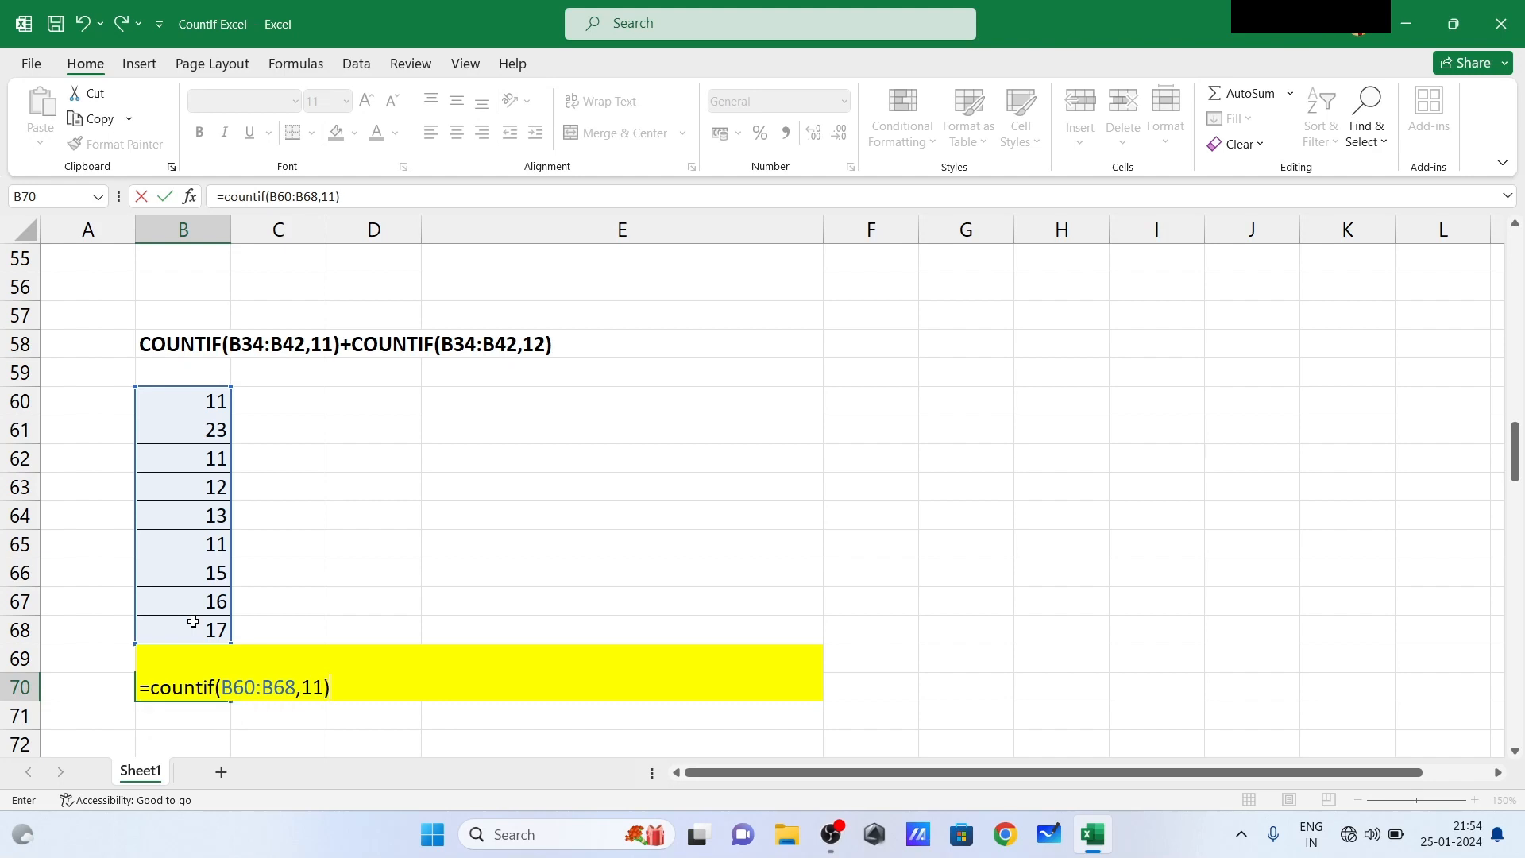
pyautogui.write('+cou')
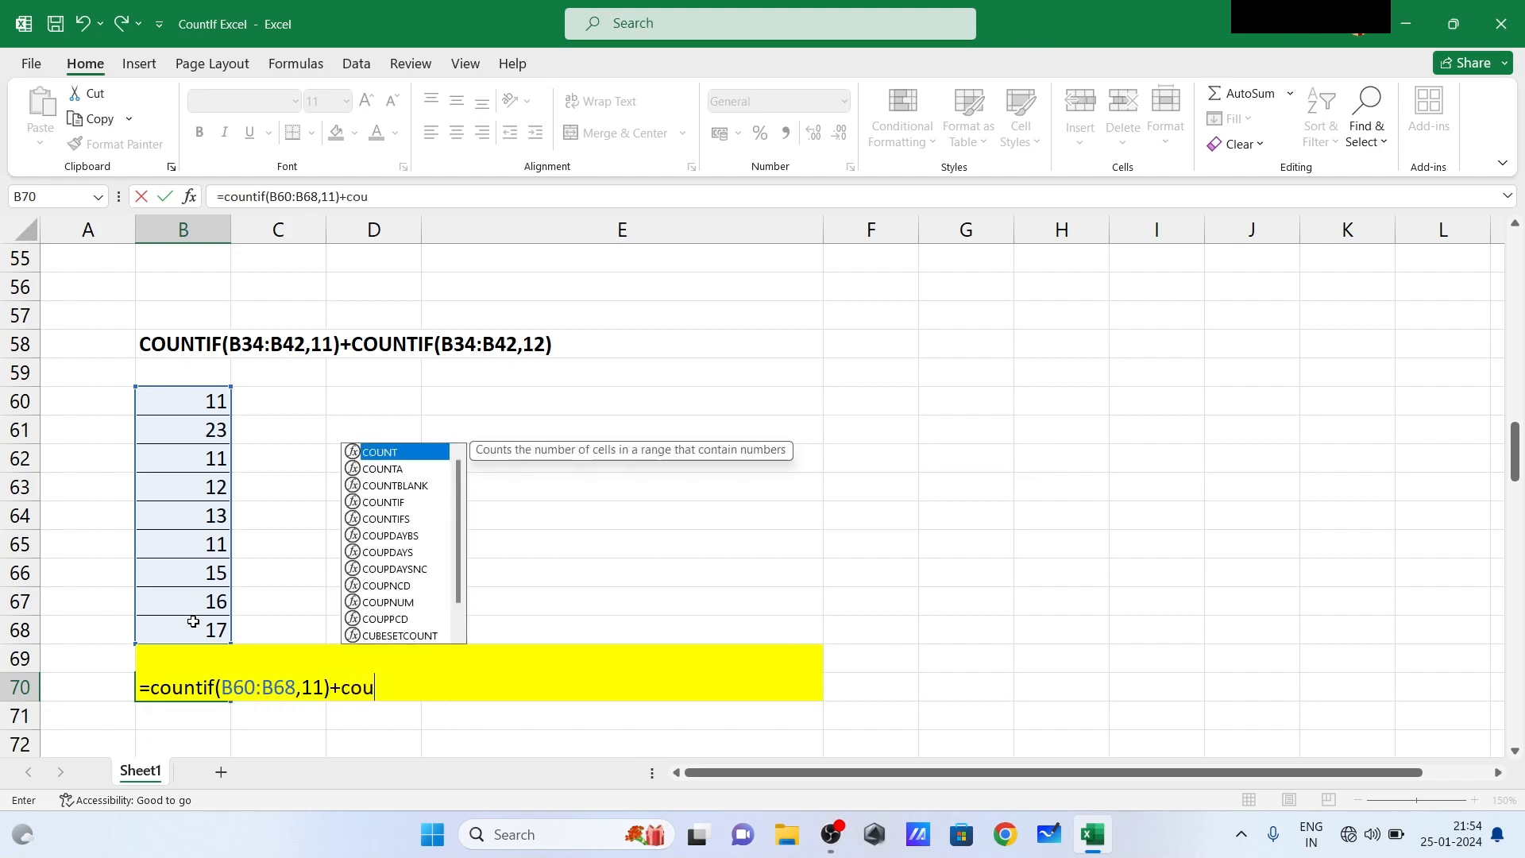
pyautogui.write('ntif')
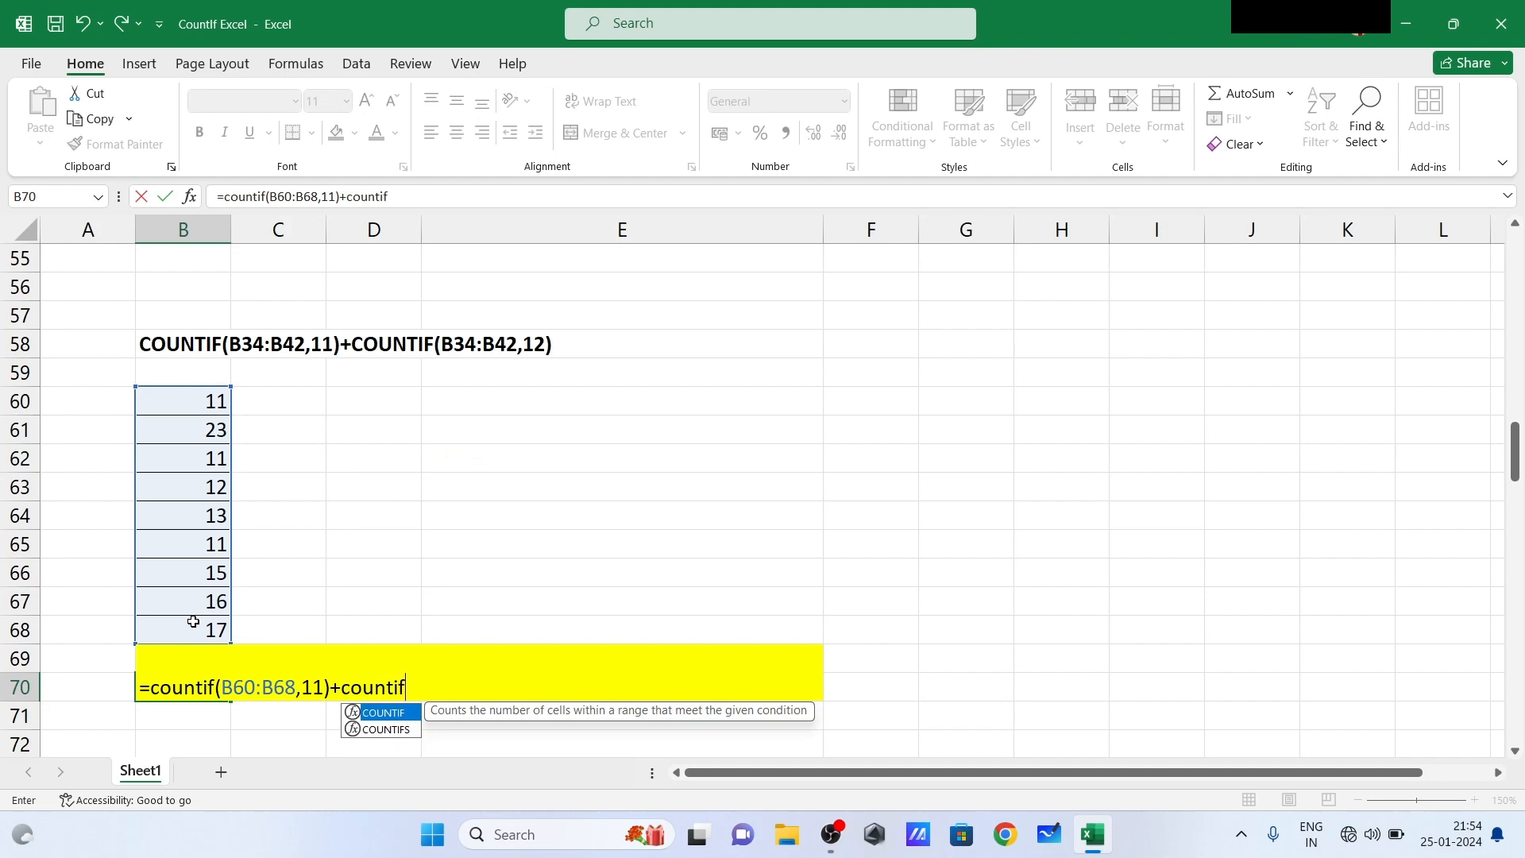
pyautogui.write('(')
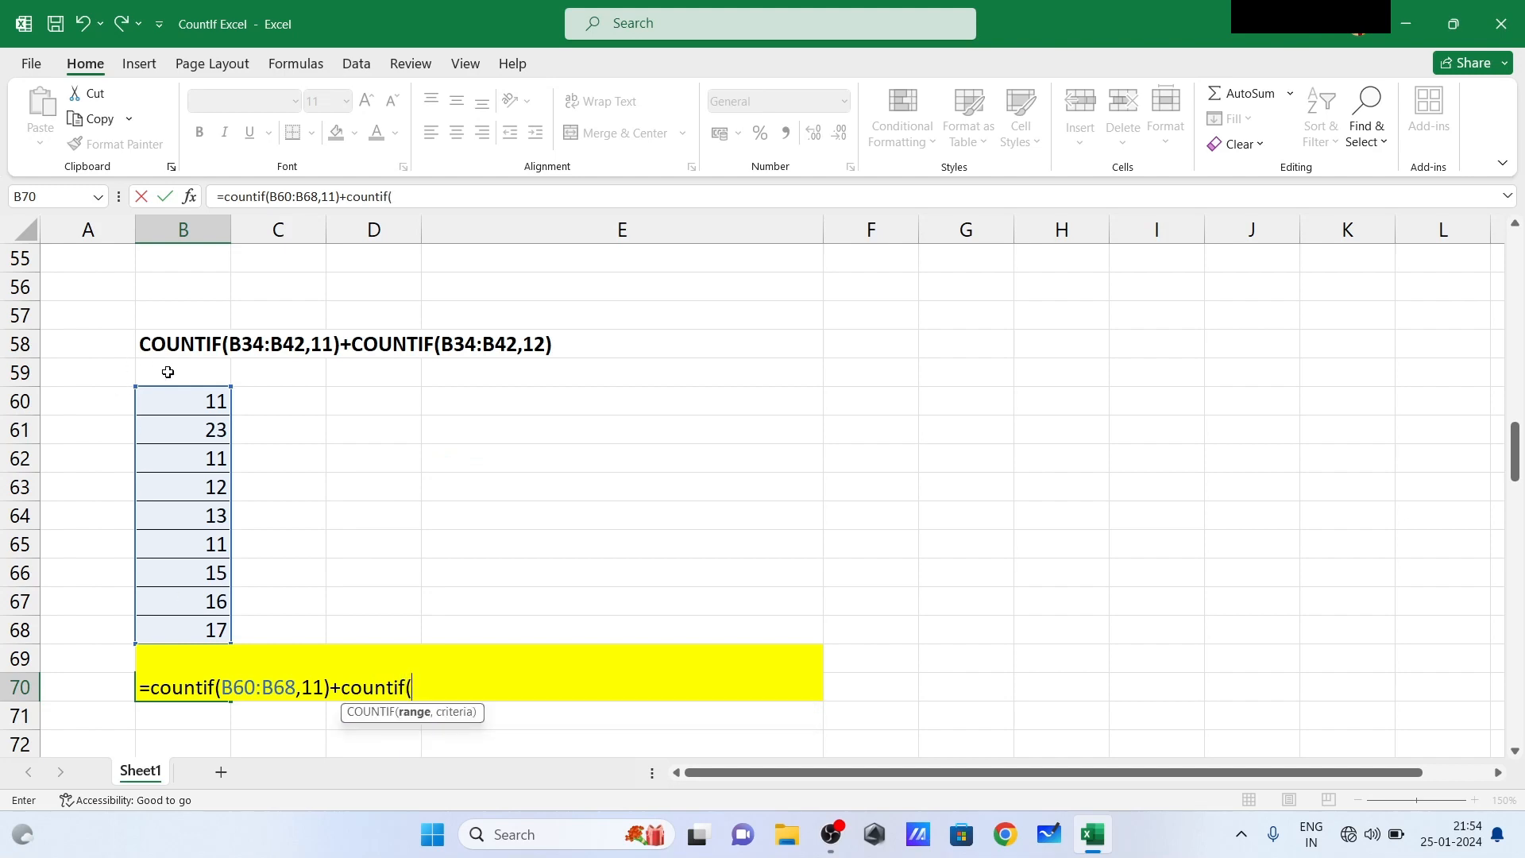
# - Complete the B70 formula by adding +COUNTIF(B60:B68,13) to include the cells equal to 13
pyautogui.moveTo(180, 397); pyautogui.dragTo(191, 626)
pyautogui.write(',')
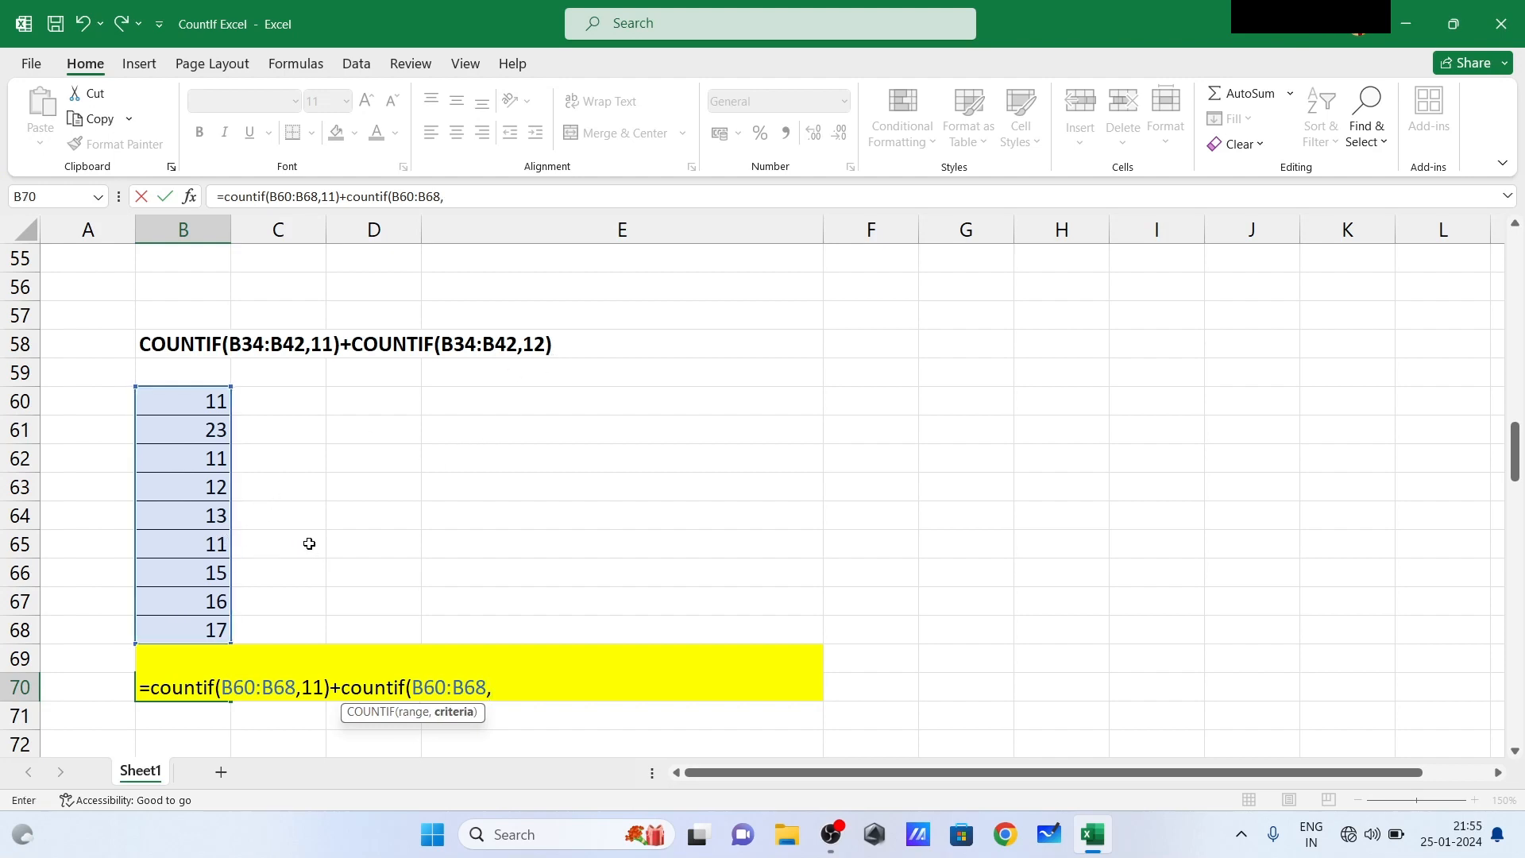
pyautogui.write('13)')
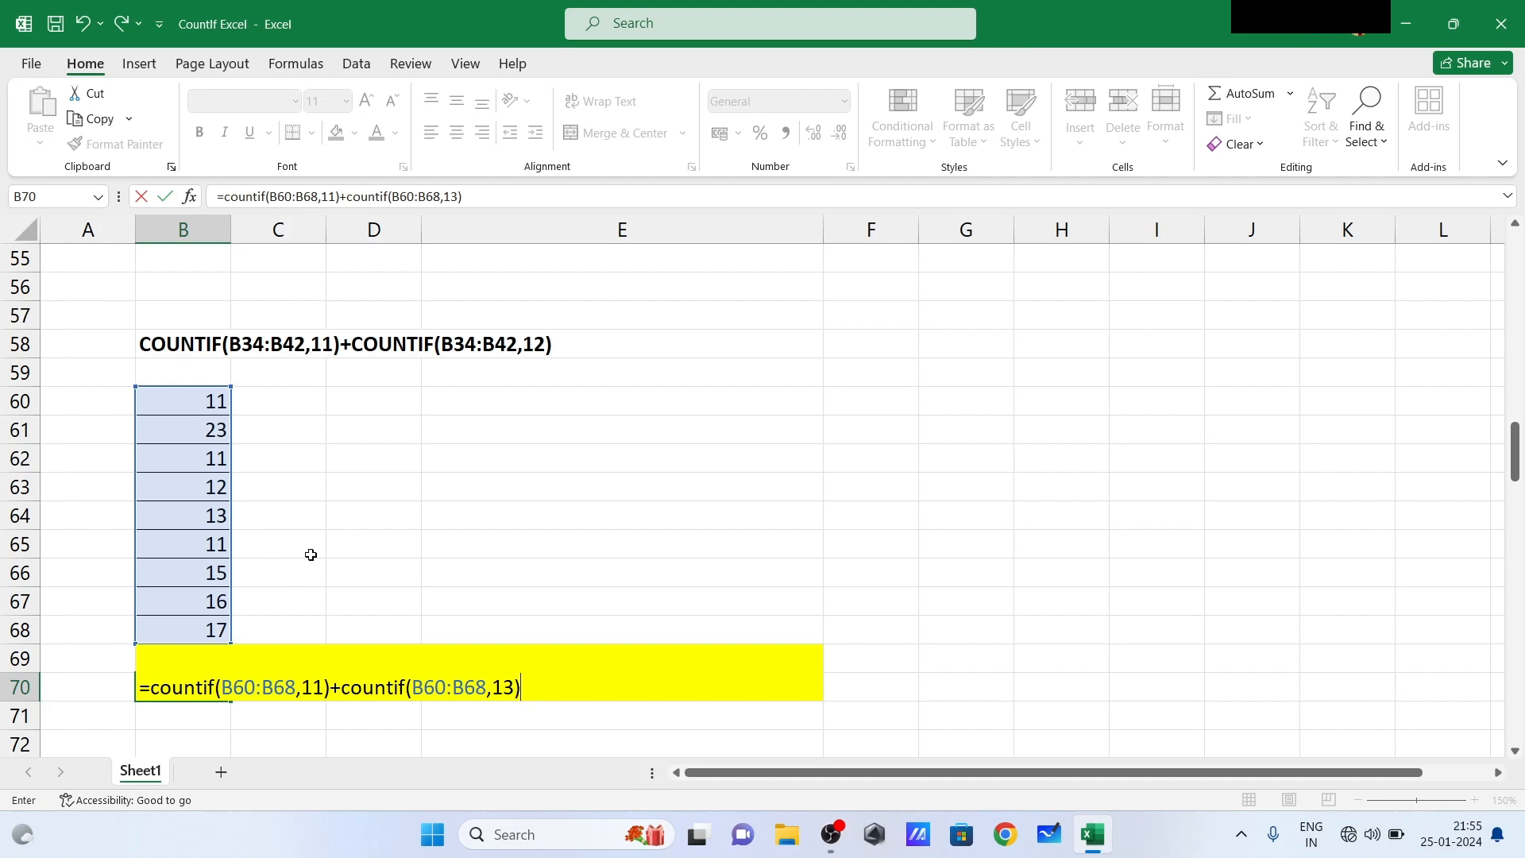
pyautogui.press('Return')
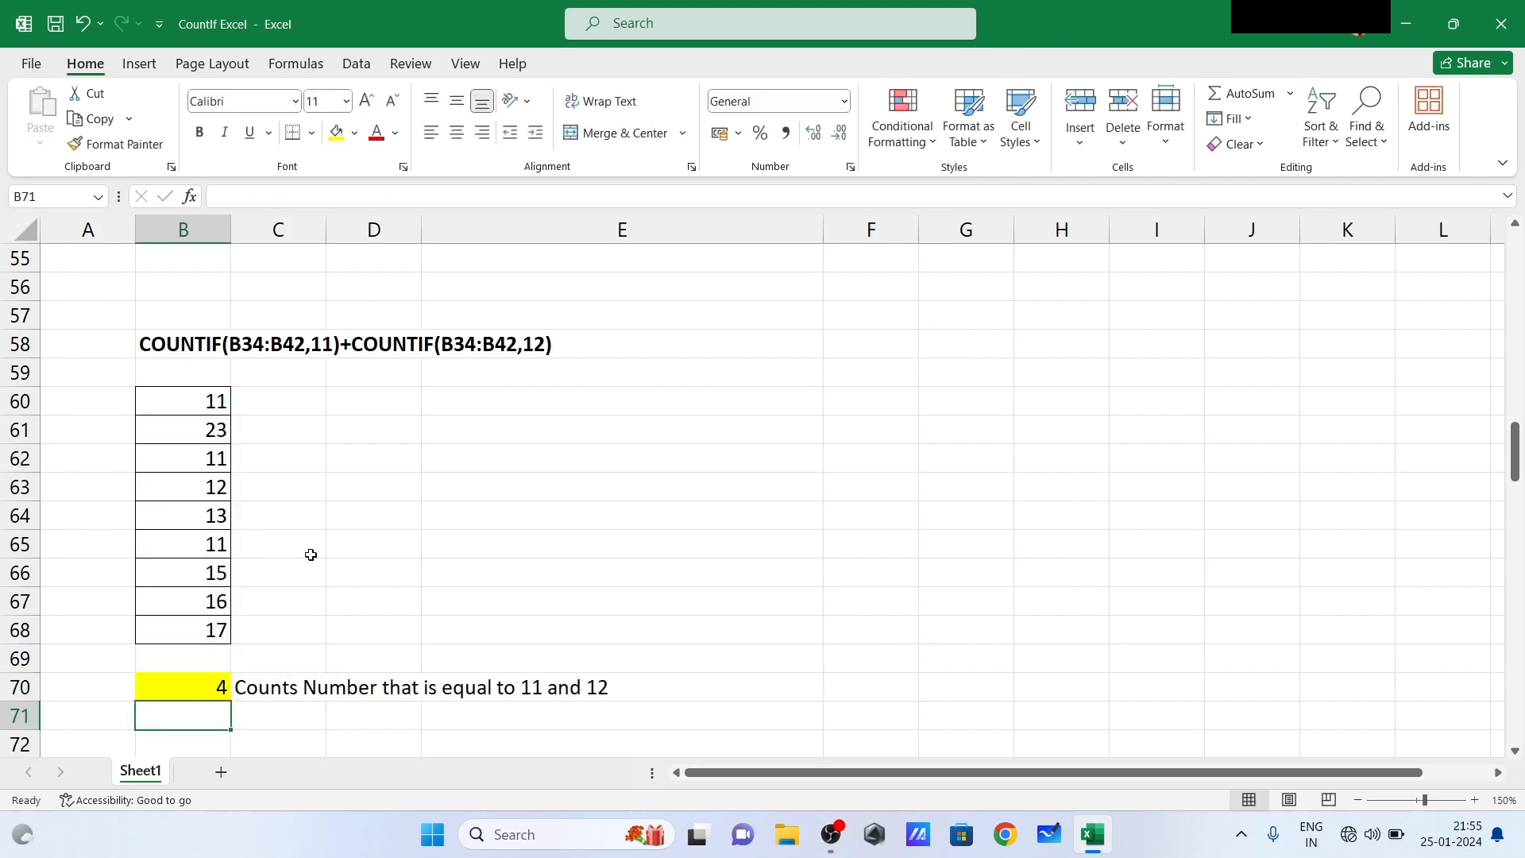
pyautogui.click(208, 681)
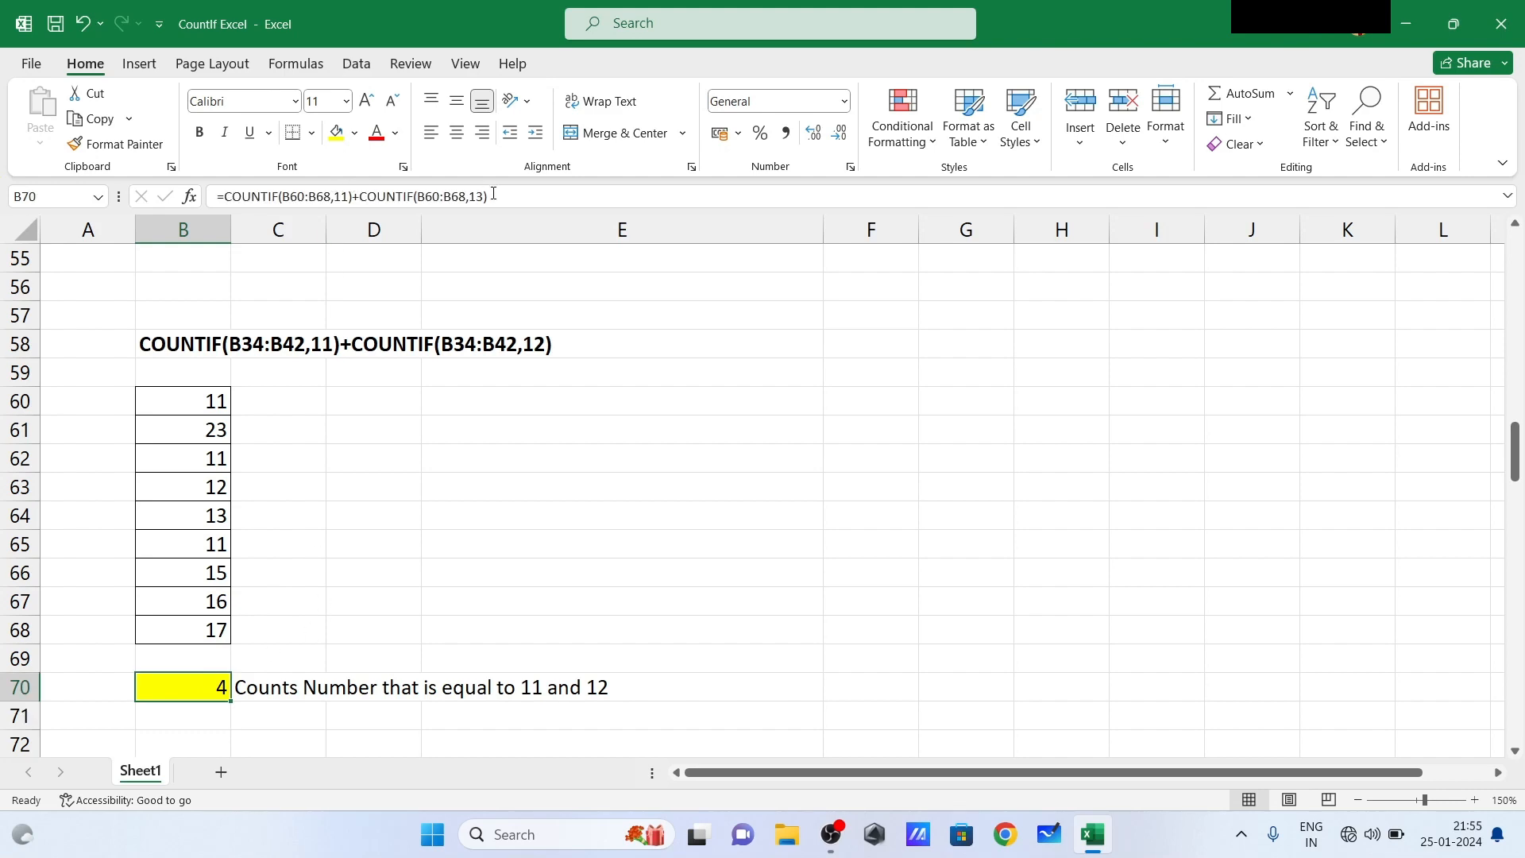
# - Check the counted cells in the list B60:B68 and change B66 to 13 to test the combined count
pyautogui.click(198, 401)
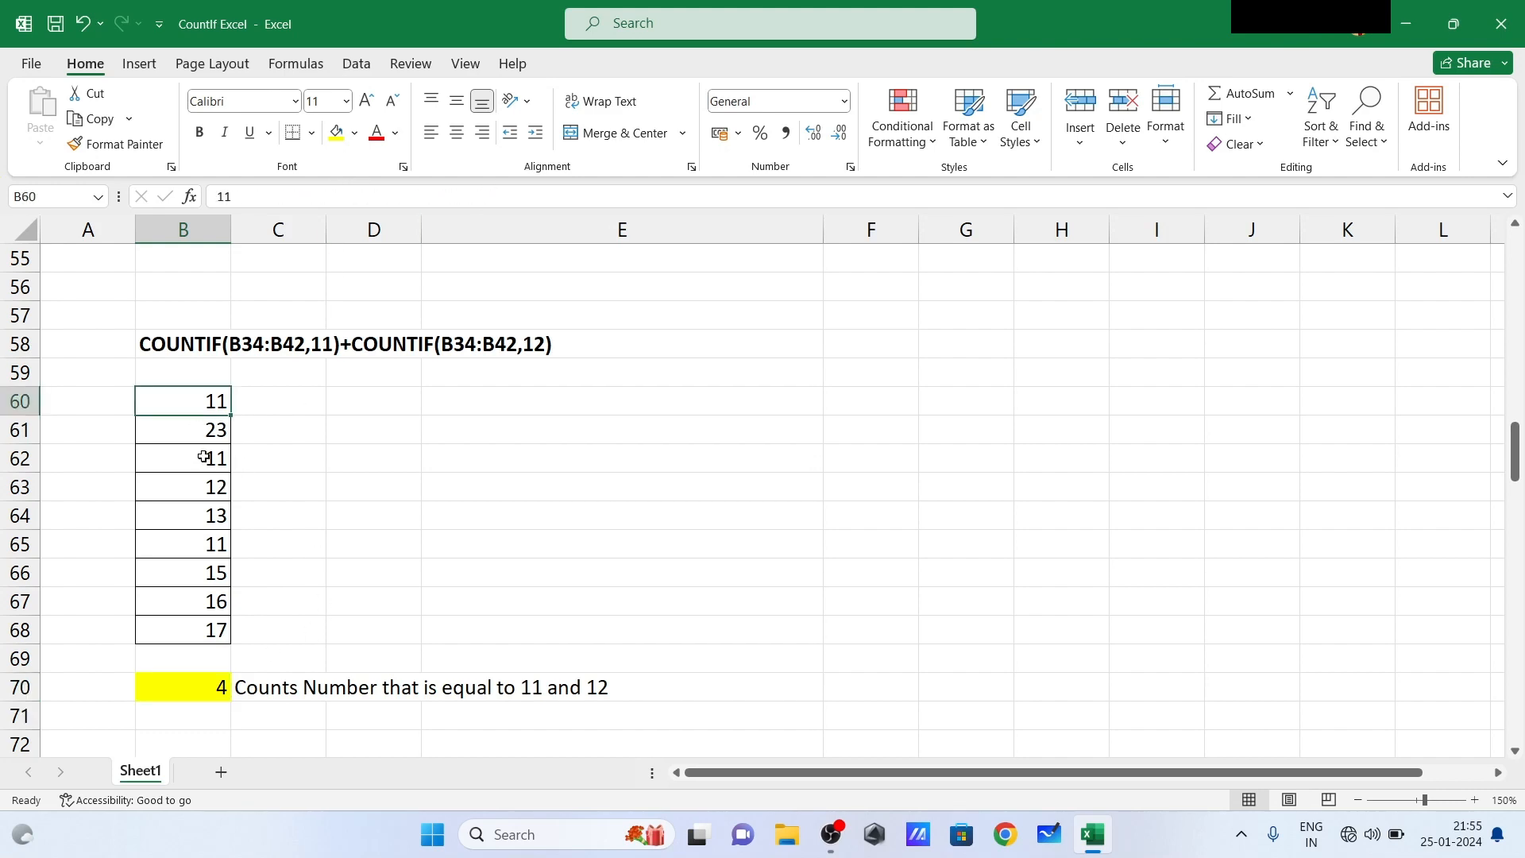
pyautogui.click(204, 457)
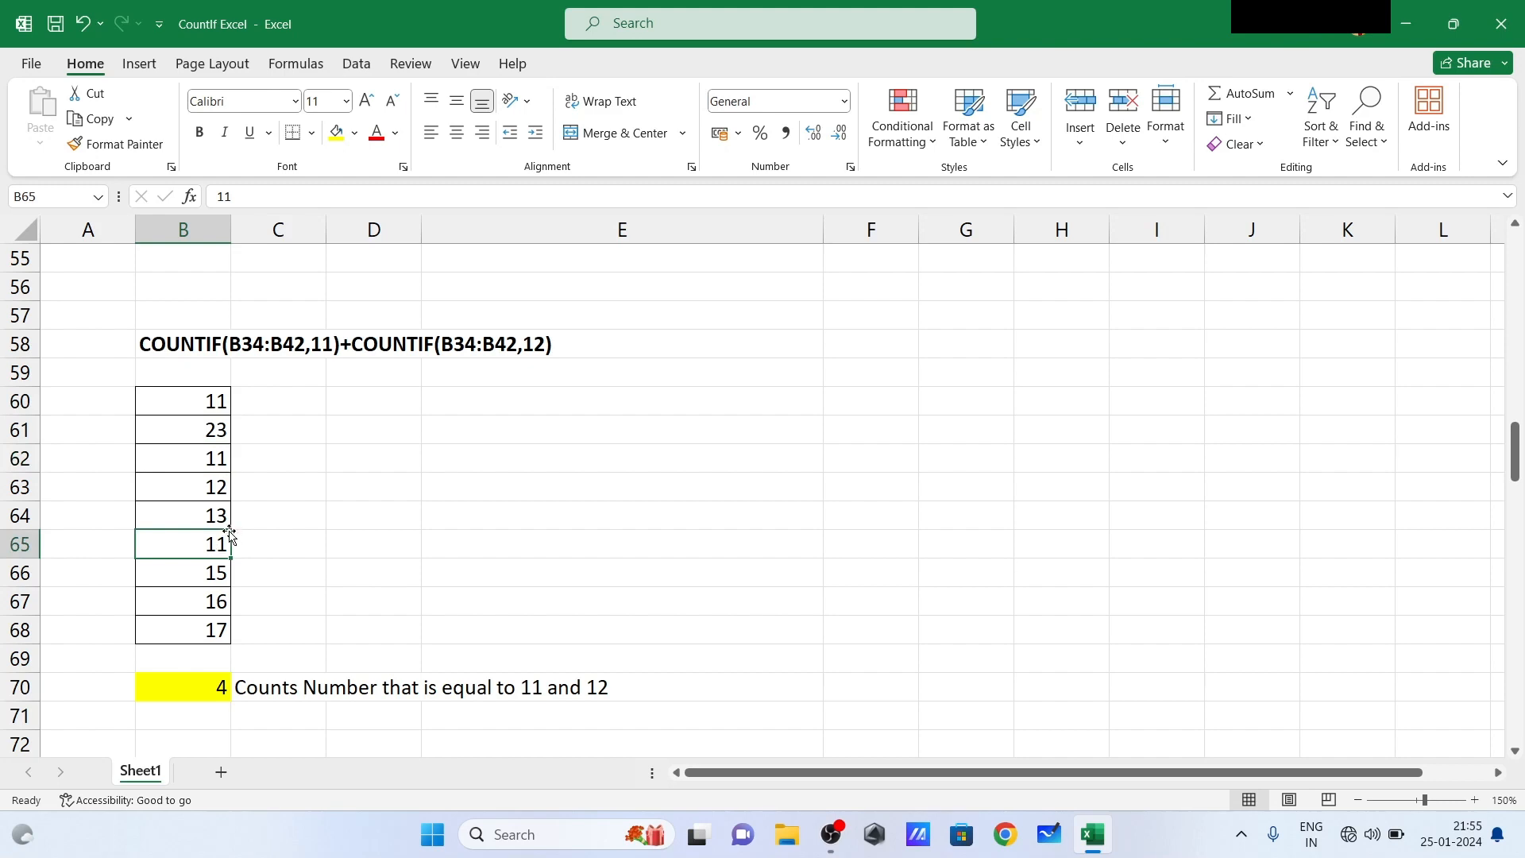
pyautogui.moveTo(218, 517); pyautogui.dragTo(208, 601)
pyautogui.click(208, 602)
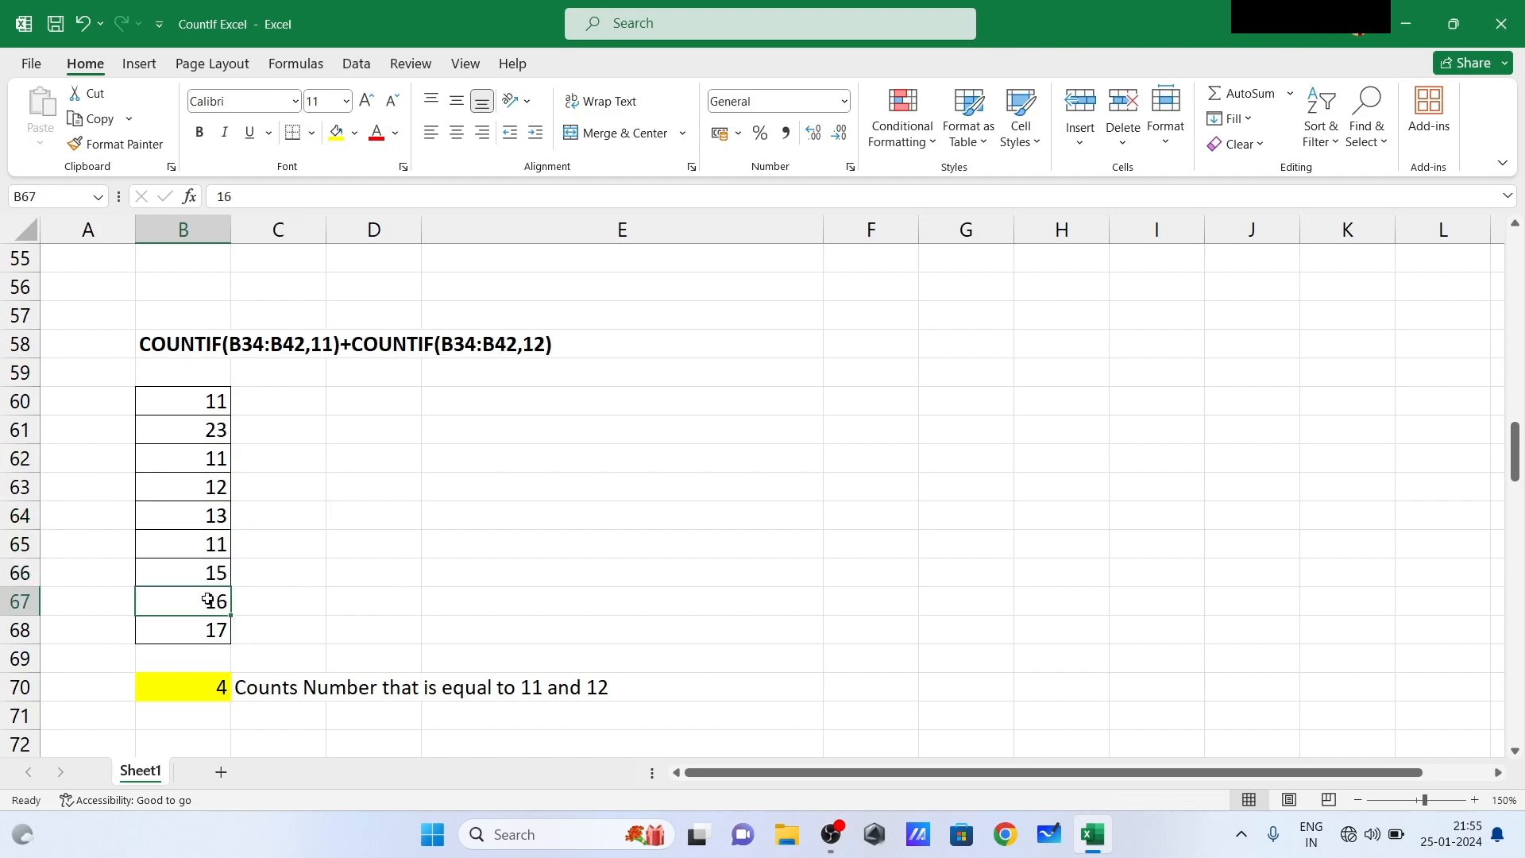
pyautogui.click(419, 541)
pyautogui.click(203, 574)
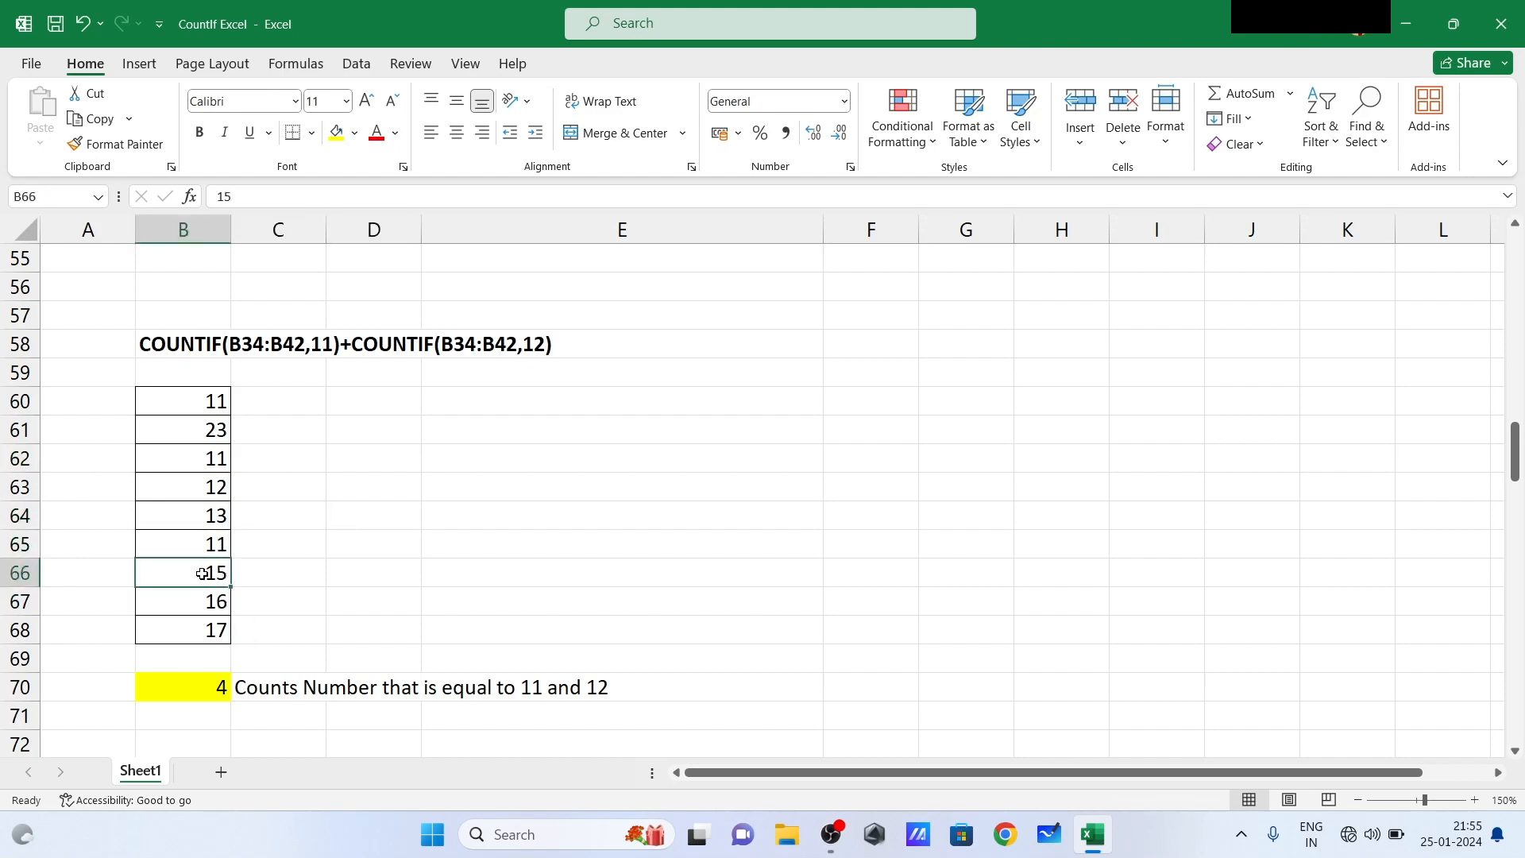
pyautogui.write('13')
pyautogui.press('Return')
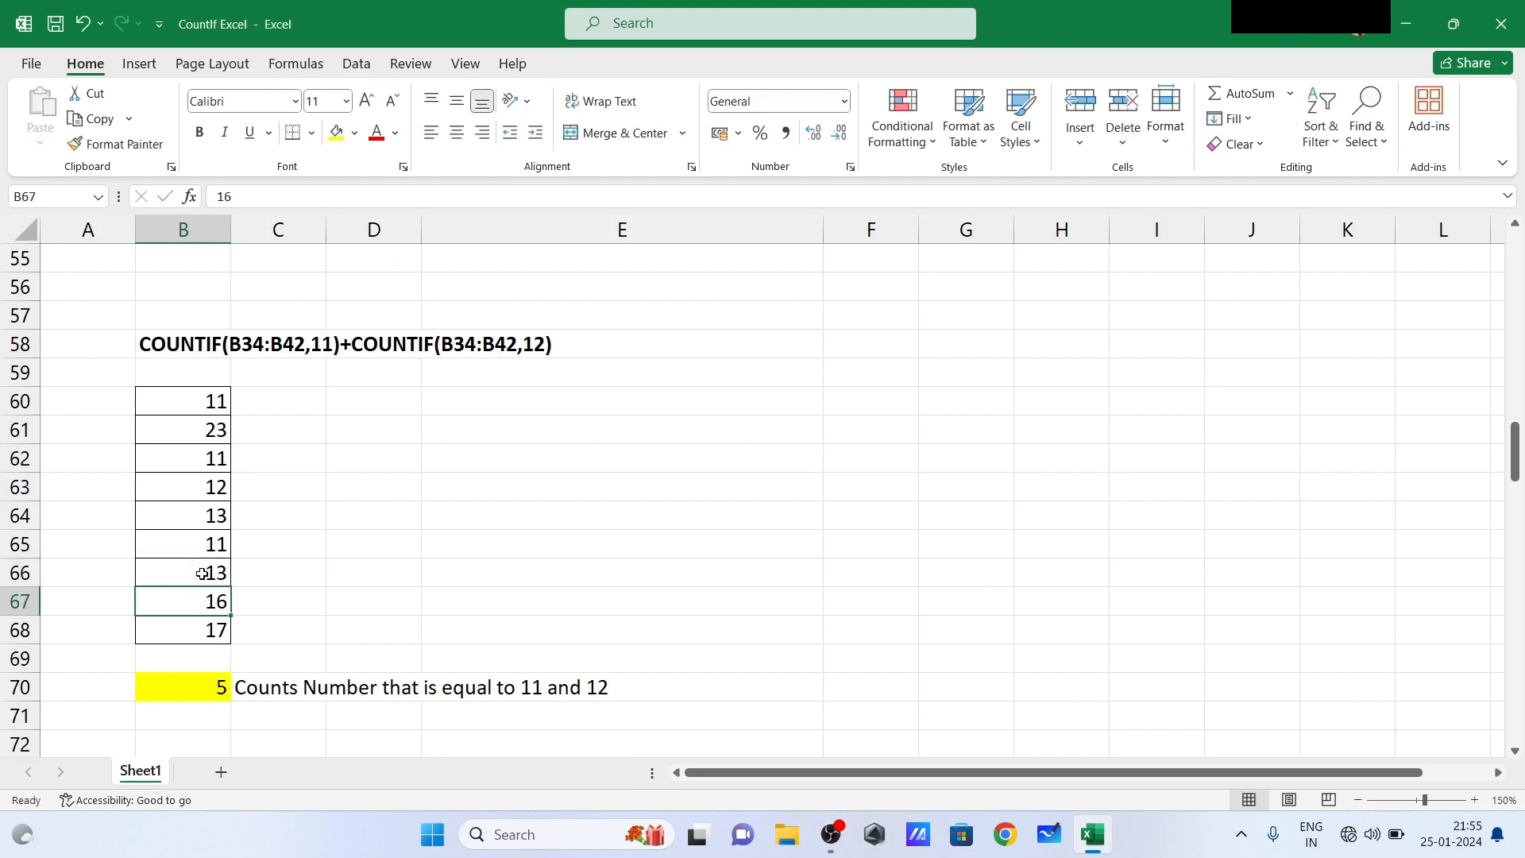
pyautogui.click(469, 570)
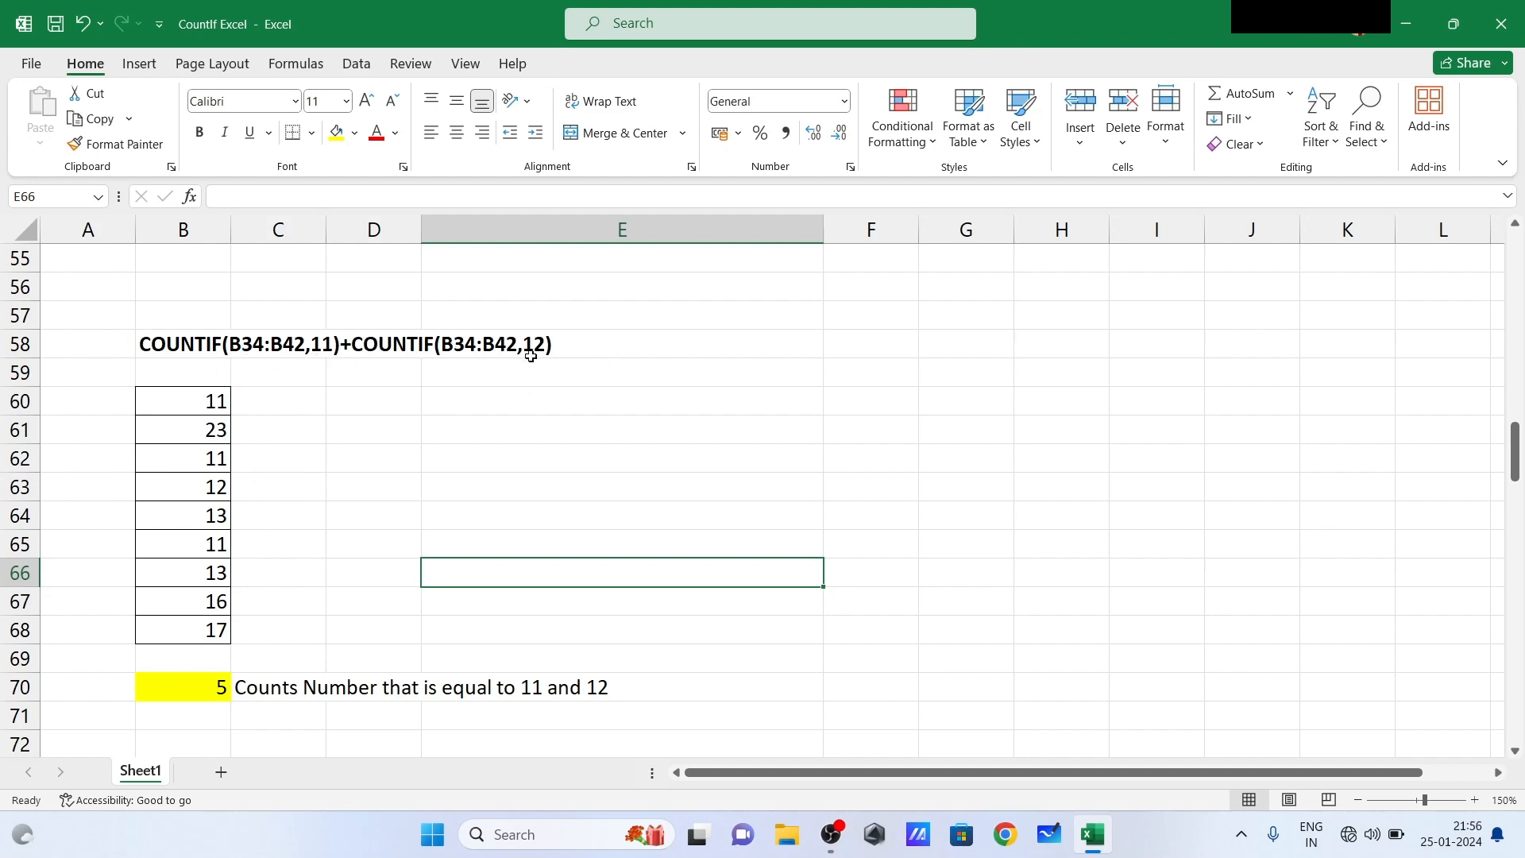
# - Clear the existing formula from B89 in the example that counts numbers not equal to 11
pyautogui.click(254, 589)
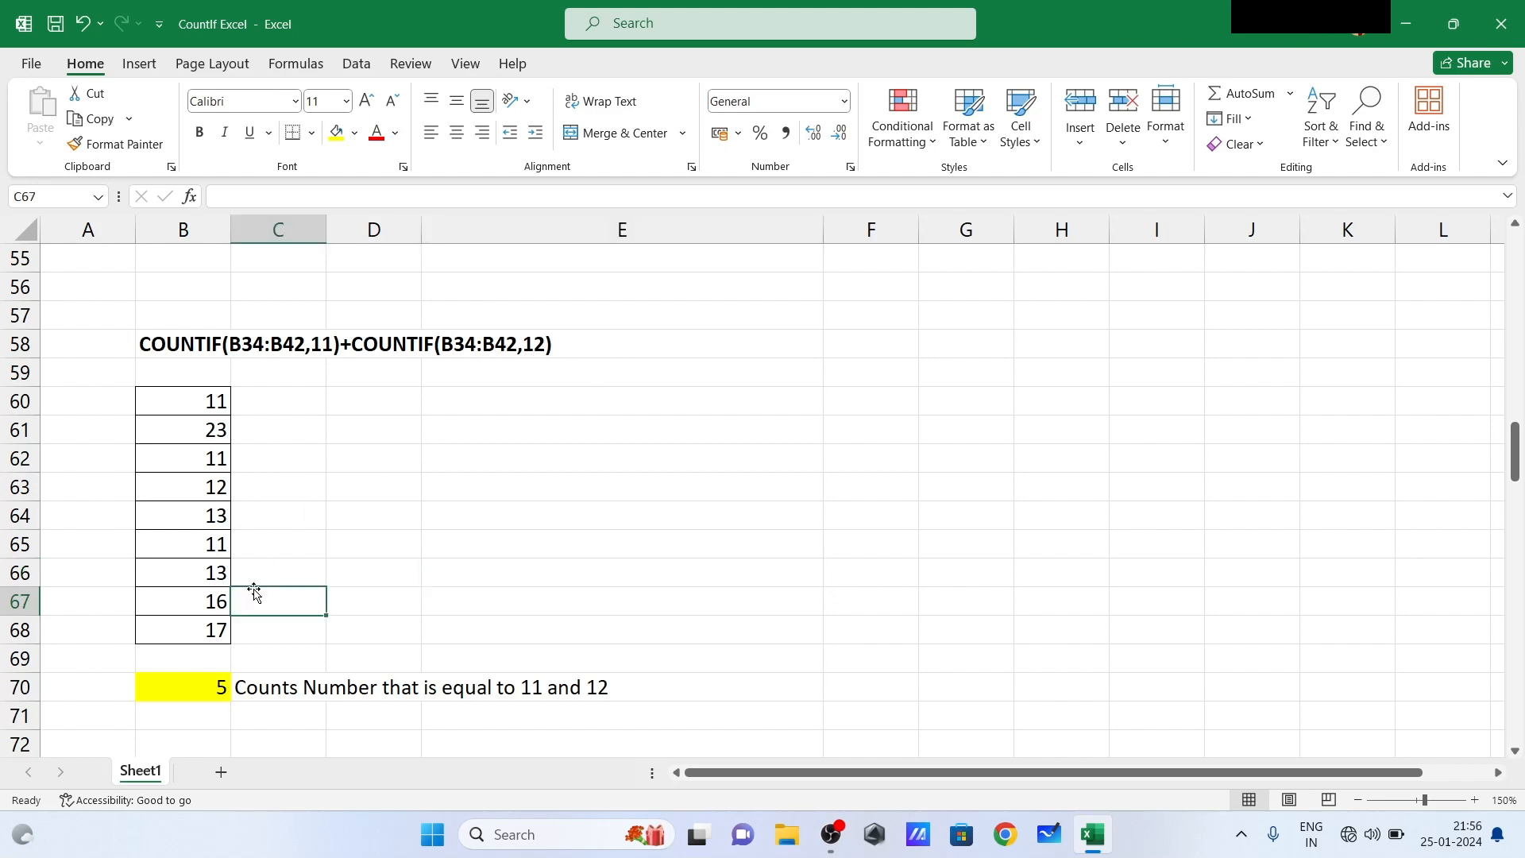
pyautogui.press('Down')
pyautogui.press('Down')
pyautogui.press('Down')
pyautogui.press('Down')
pyautogui.press('Down')
pyautogui.press('Down')
pyautogui.press('Down')
pyautogui.press('Down')
pyautogui.press('Down')
pyautogui.press('Down')
pyautogui.press('Down')
pyautogui.press('Down')
pyautogui.press('Down')
pyautogui.press('Down')
pyautogui.press('Down')
pyautogui.press('Down')
pyautogui.press('Down')
pyautogui.press('Down')
pyautogui.press('Down')
pyautogui.press('Down')
pyautogui.press('Down')
pyautogui.press('Down')
pyautogui.press('Down')
pyautogui.press('Down')
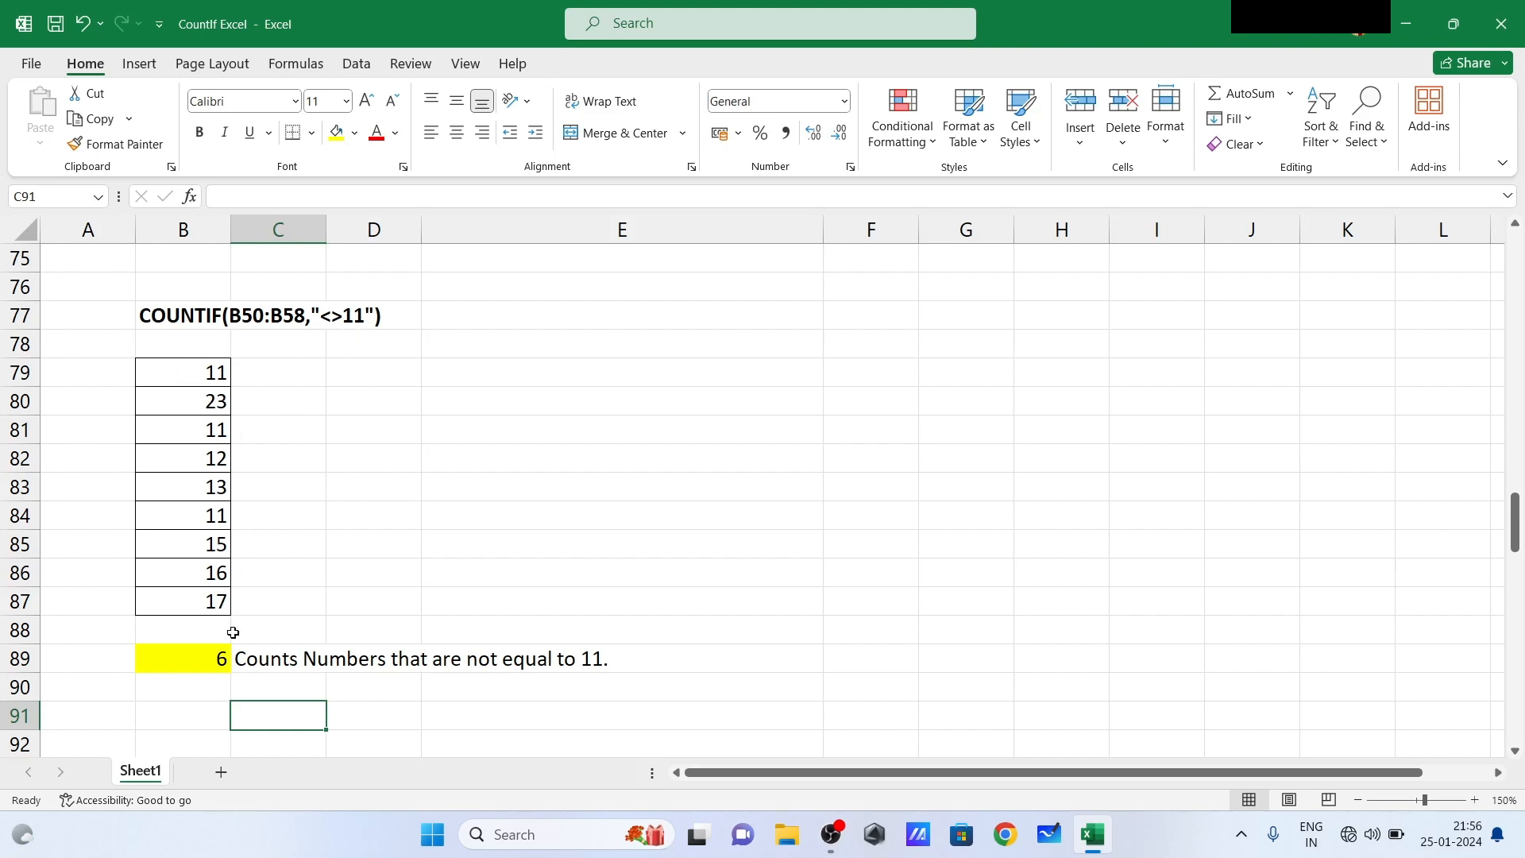
pyautogui.click(203, 654)
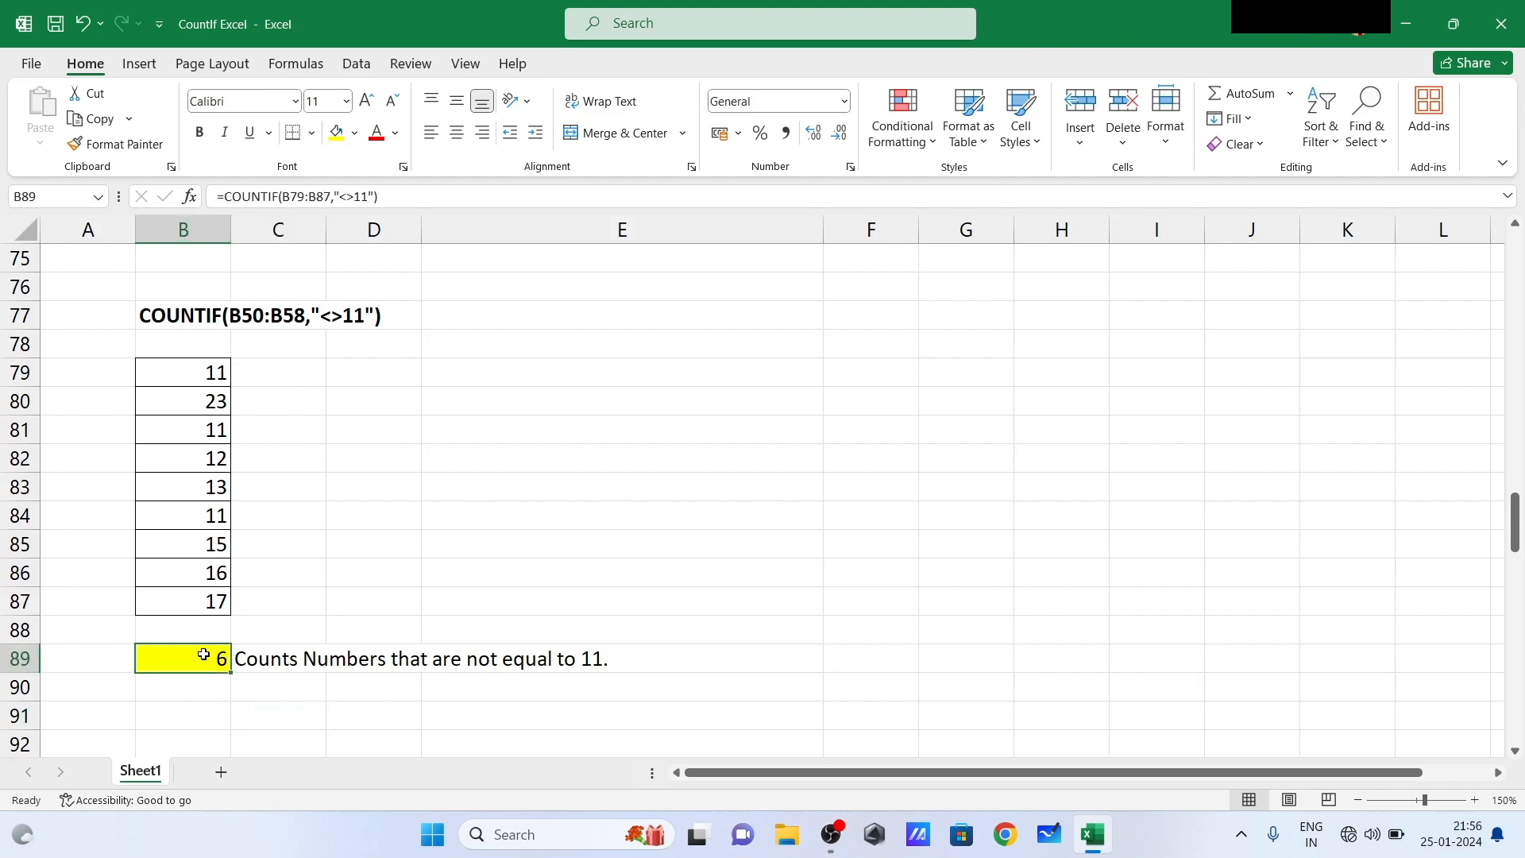
pyautogui.press('BackSpace')
# - Enter =COUNTIF(B79:B87,"<>11") in B89 to count the numbers not equal to 11
pyautogui.write('=')
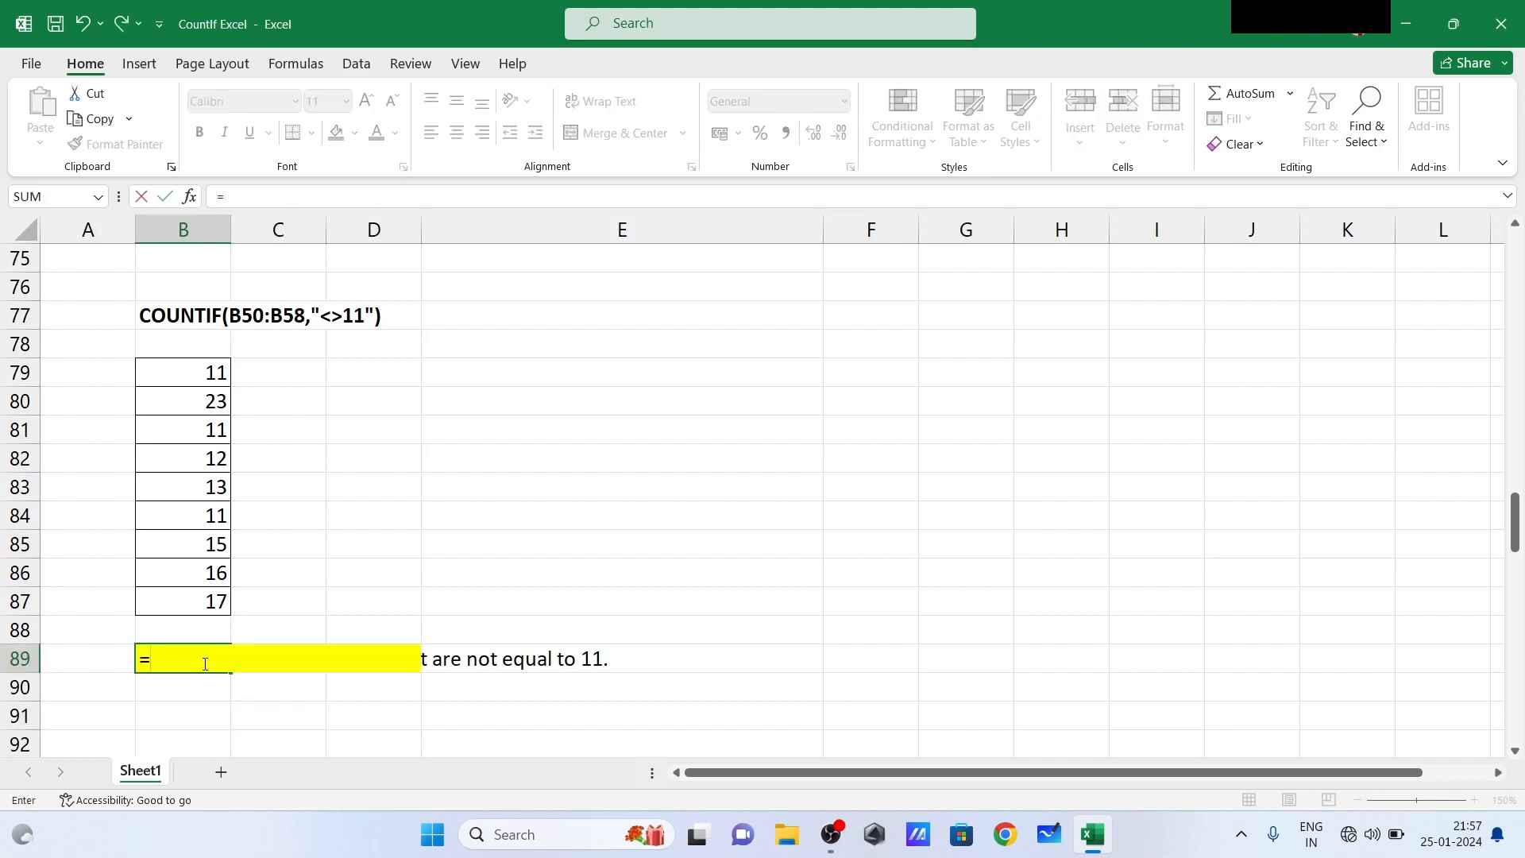
pyautogui.write('count')
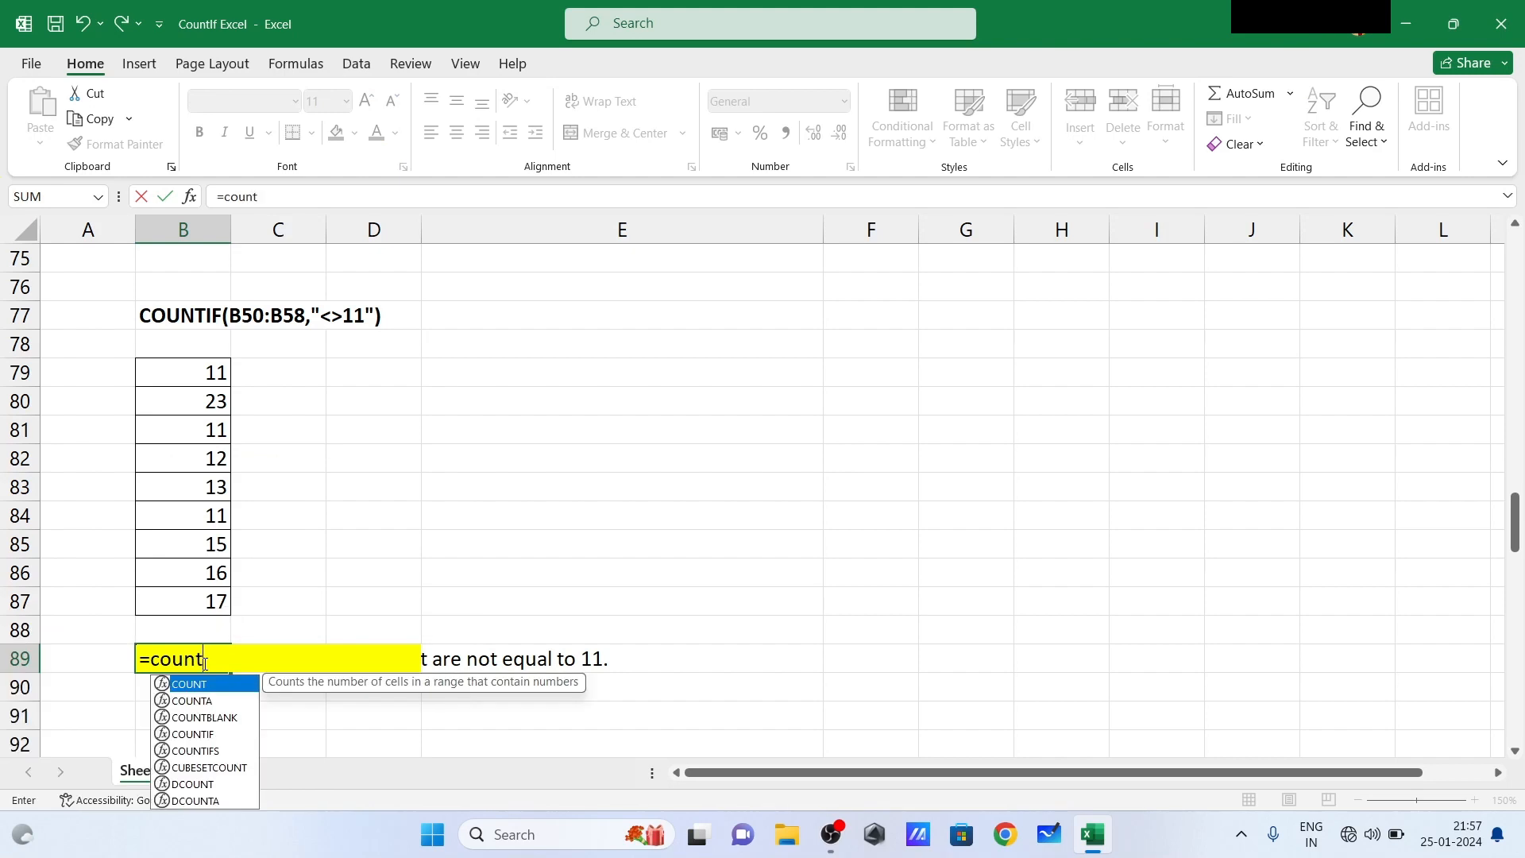
pyautogui.write('if')
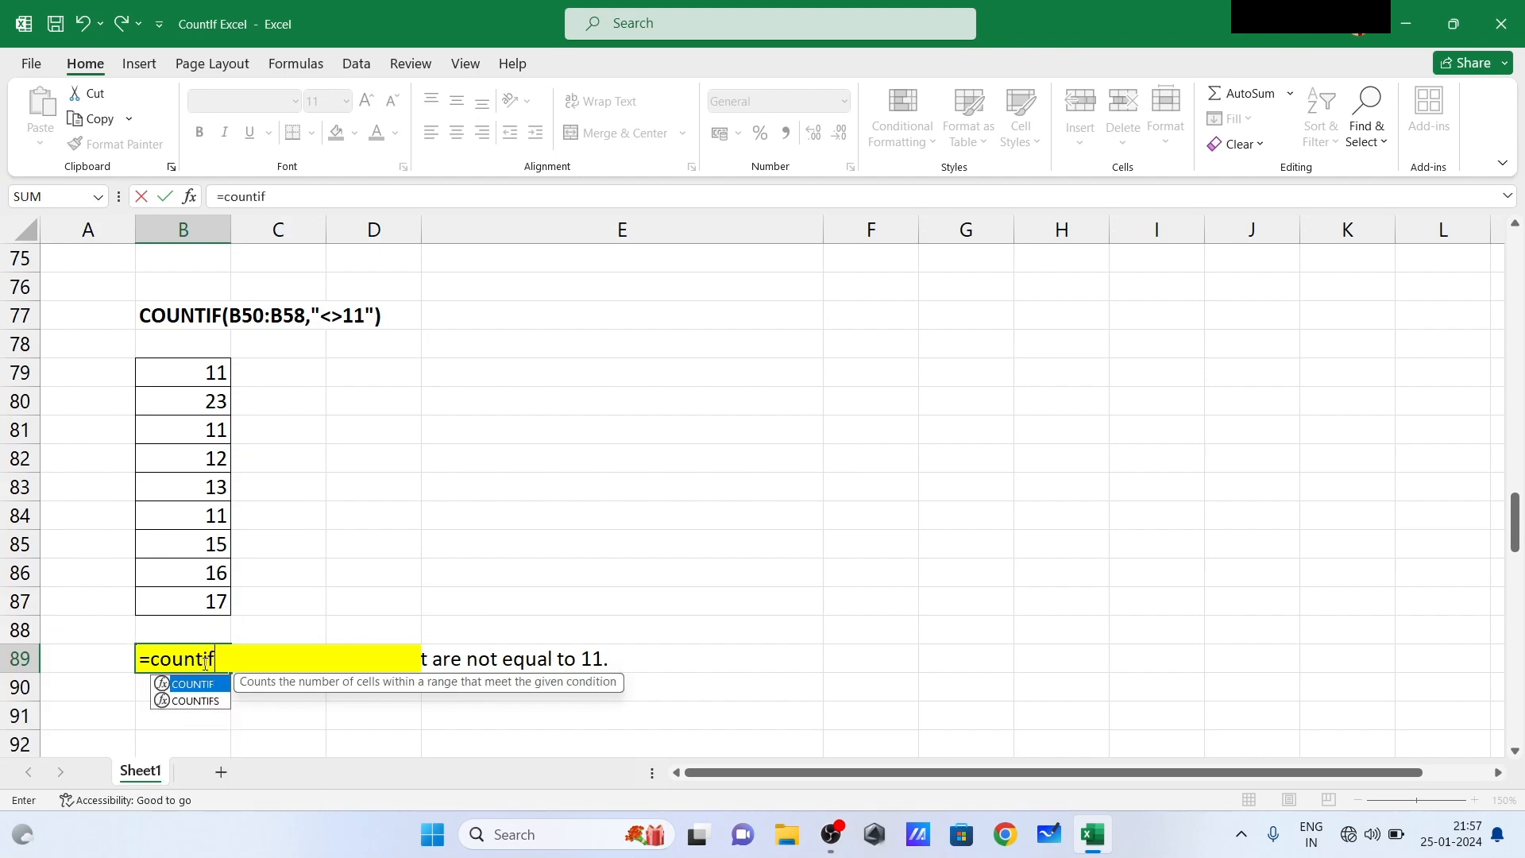
pyautogui.write('(')
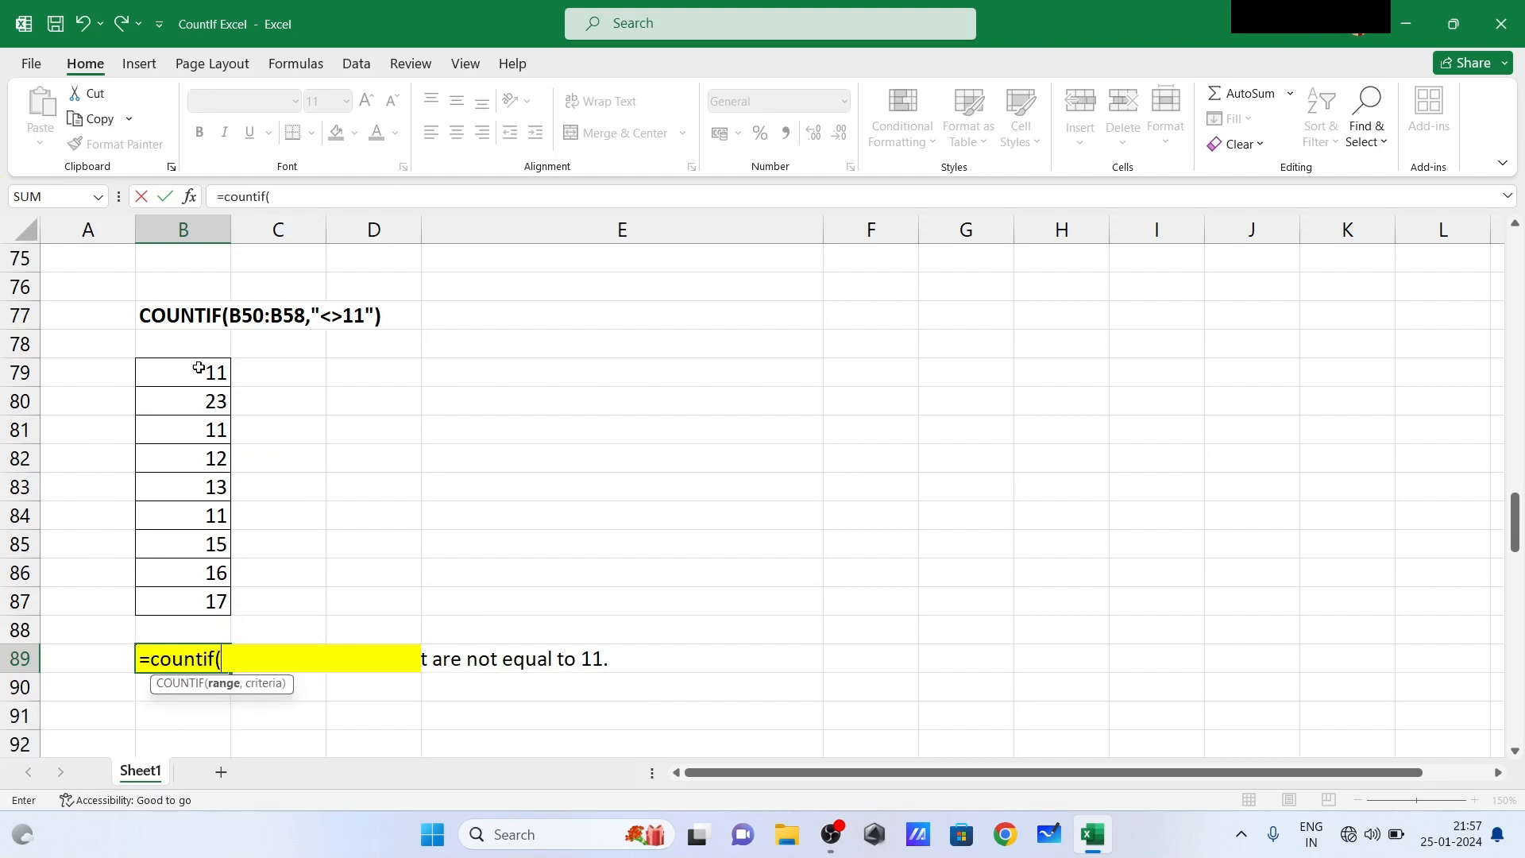
pyautogui.moveTo(201, 366); pyautogui.dragTo(205, 593)
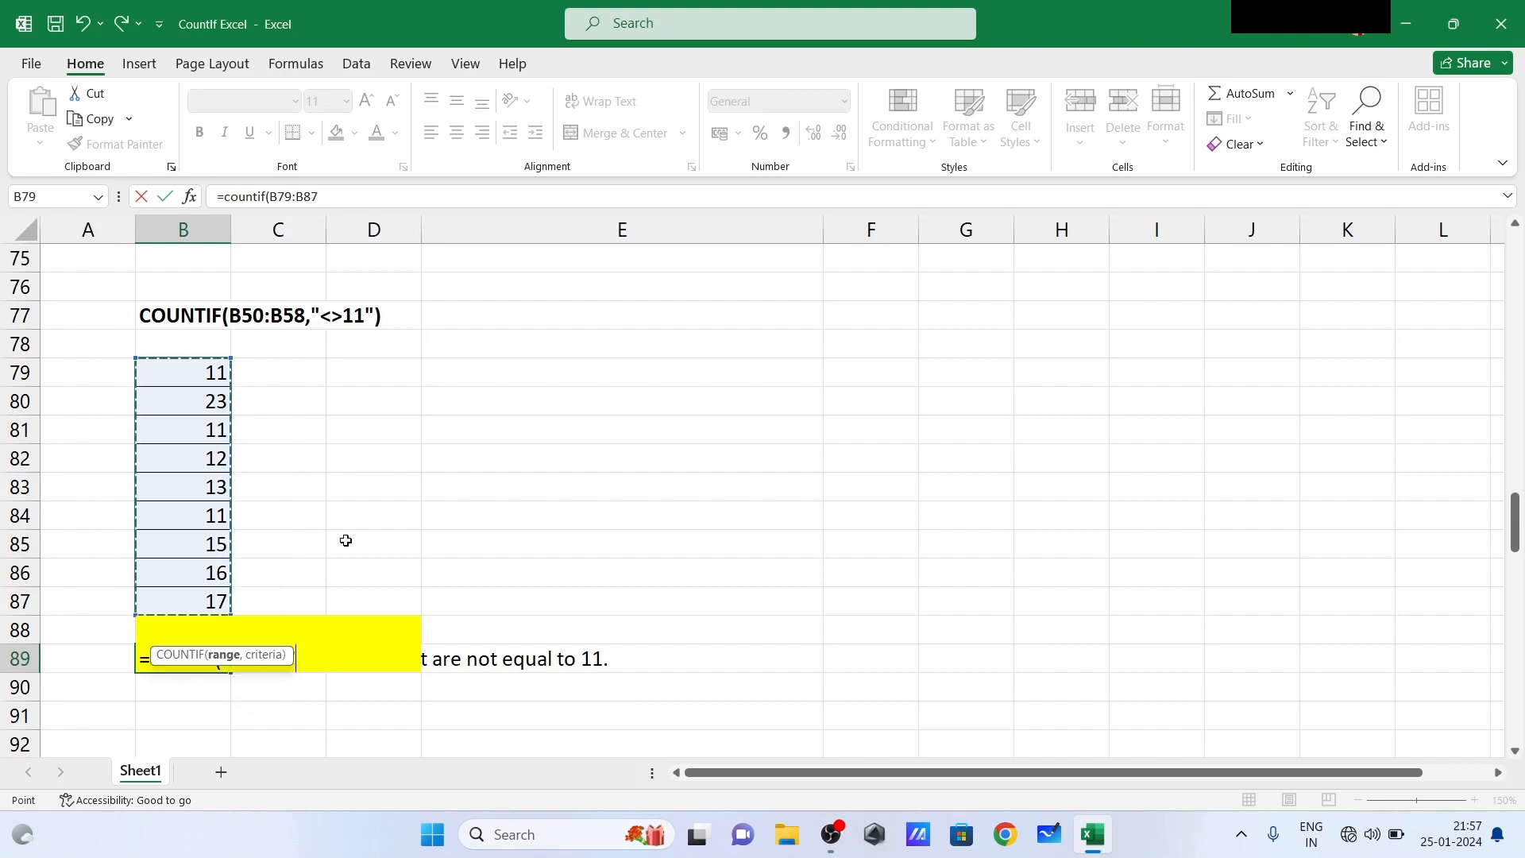
pyautogui.write(',"<>11')
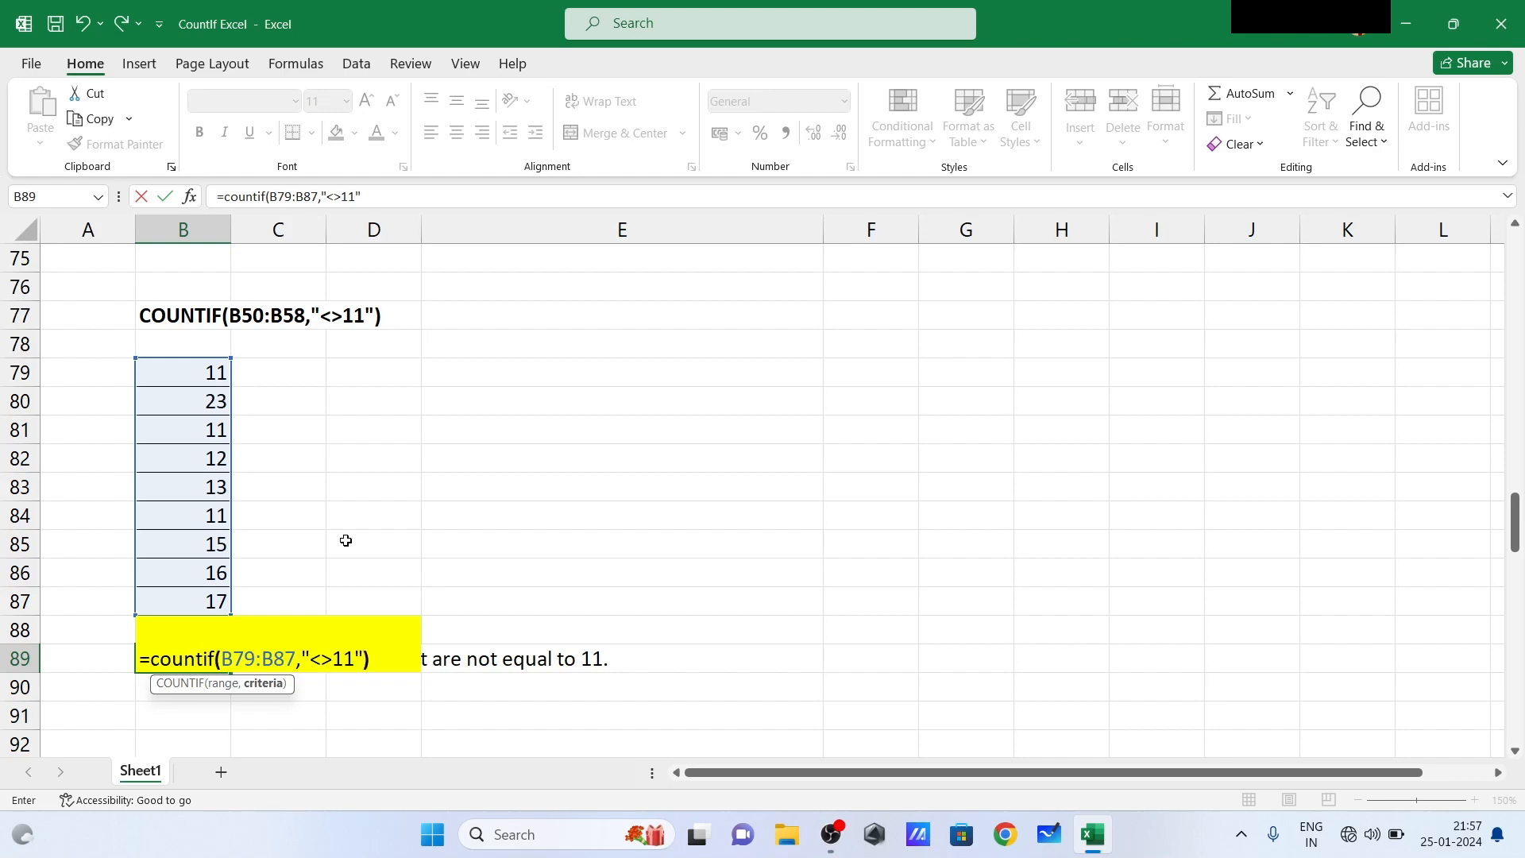
pyautogui.press('Return')
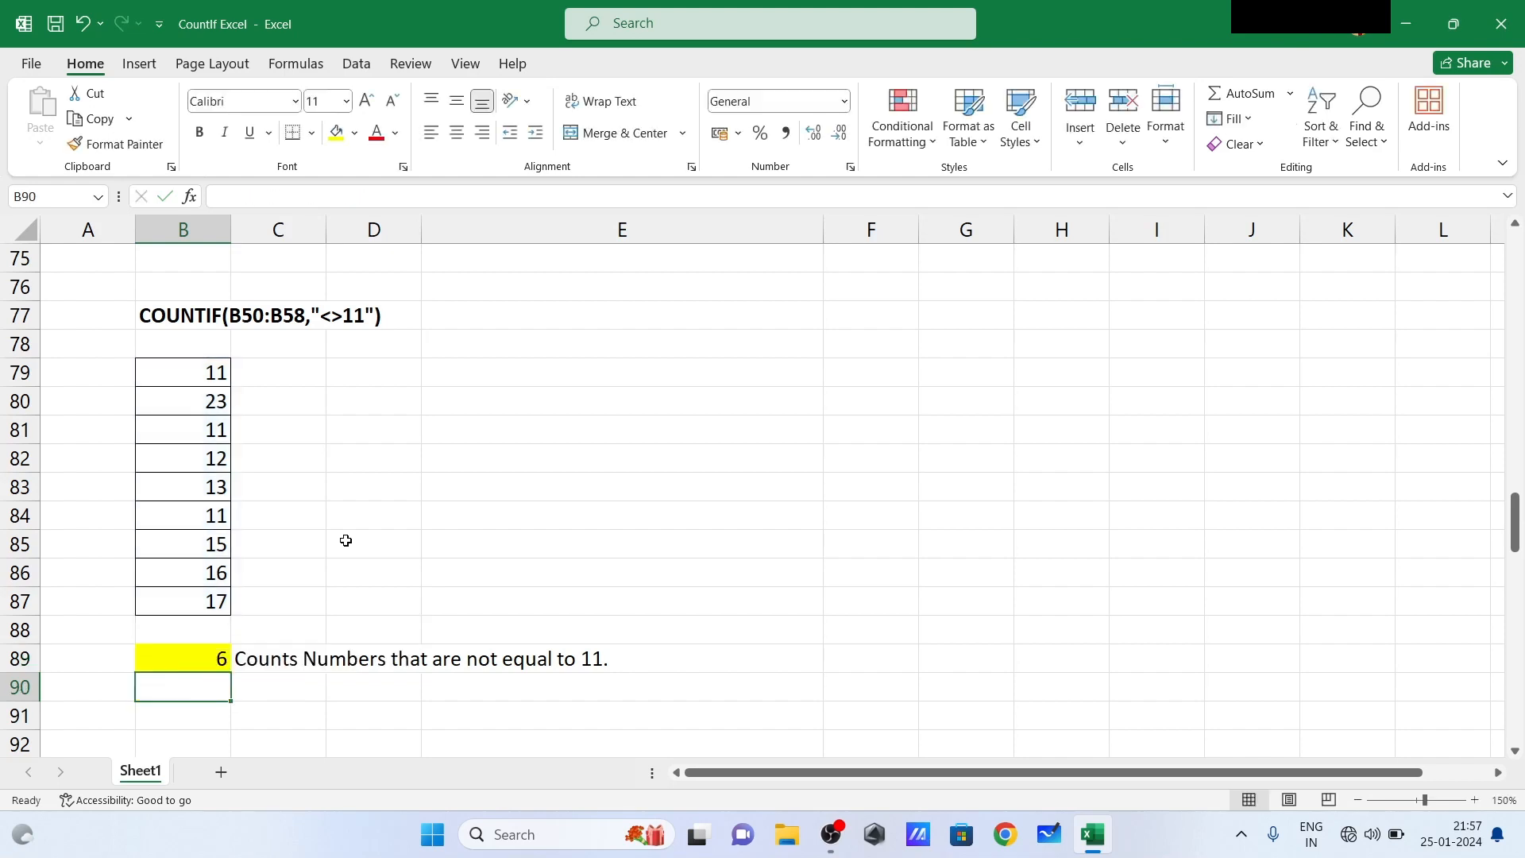
pyautogui.click(195, 656)
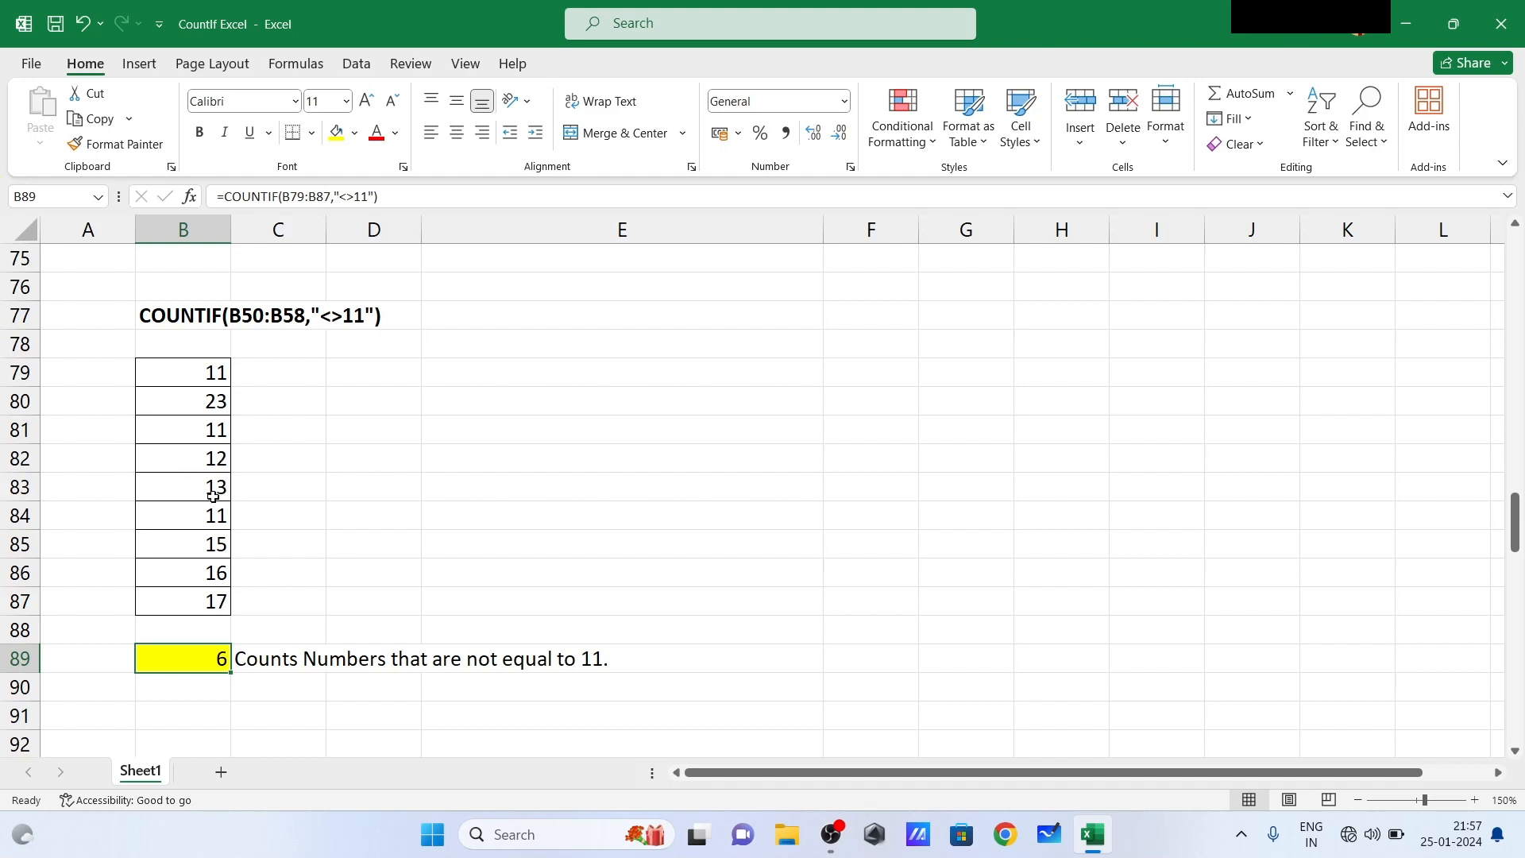
# - Set B82 to 11 and fill the 11 from B79 down through B87 to test the not-equal count
pyautogui.click(204, 464)
pyautogui.write('11')
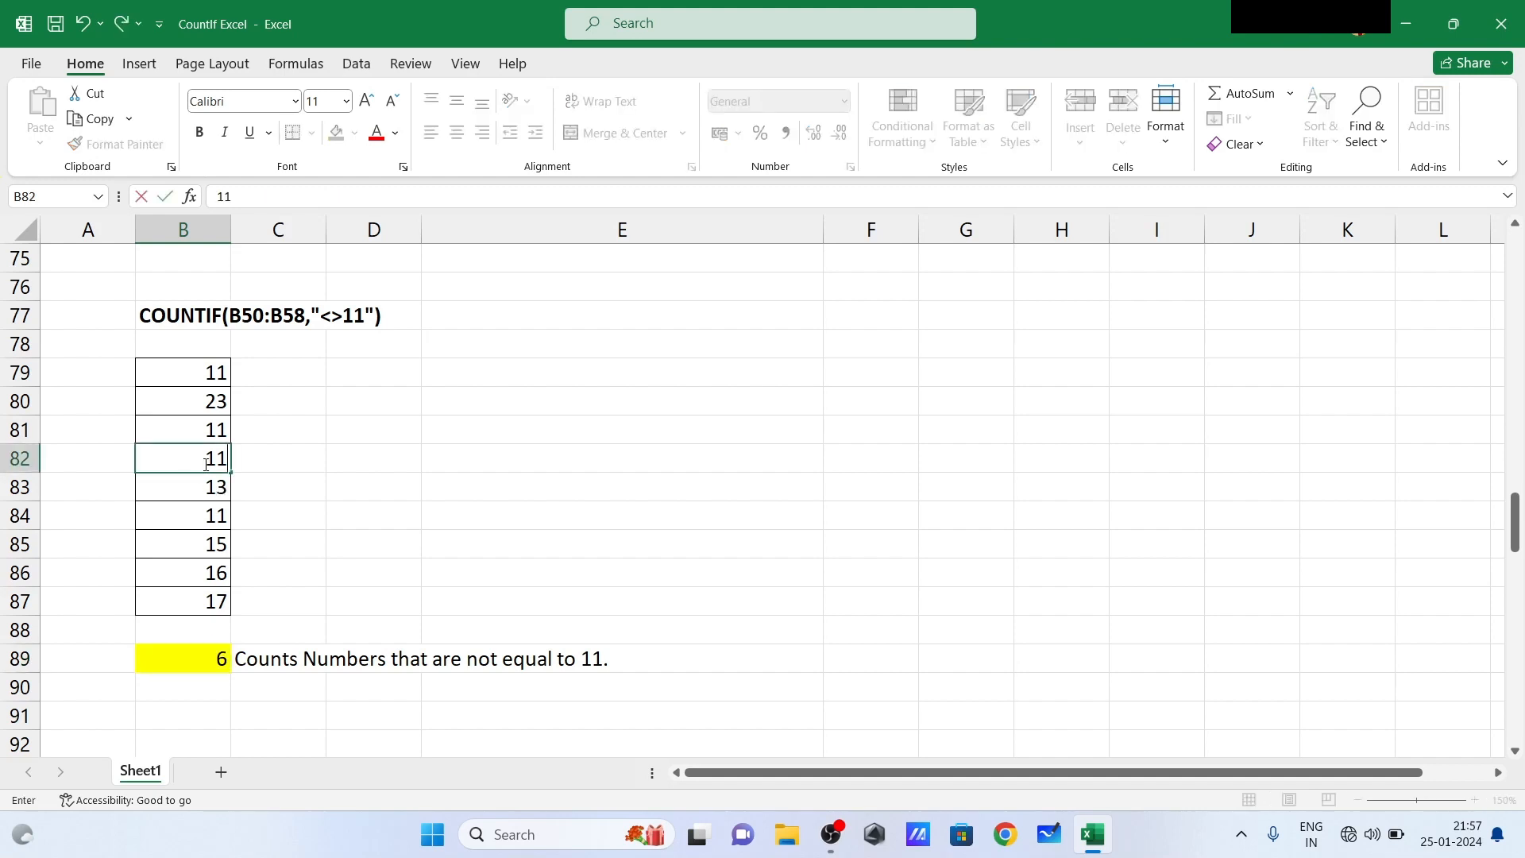
pyautogui.press('Return')
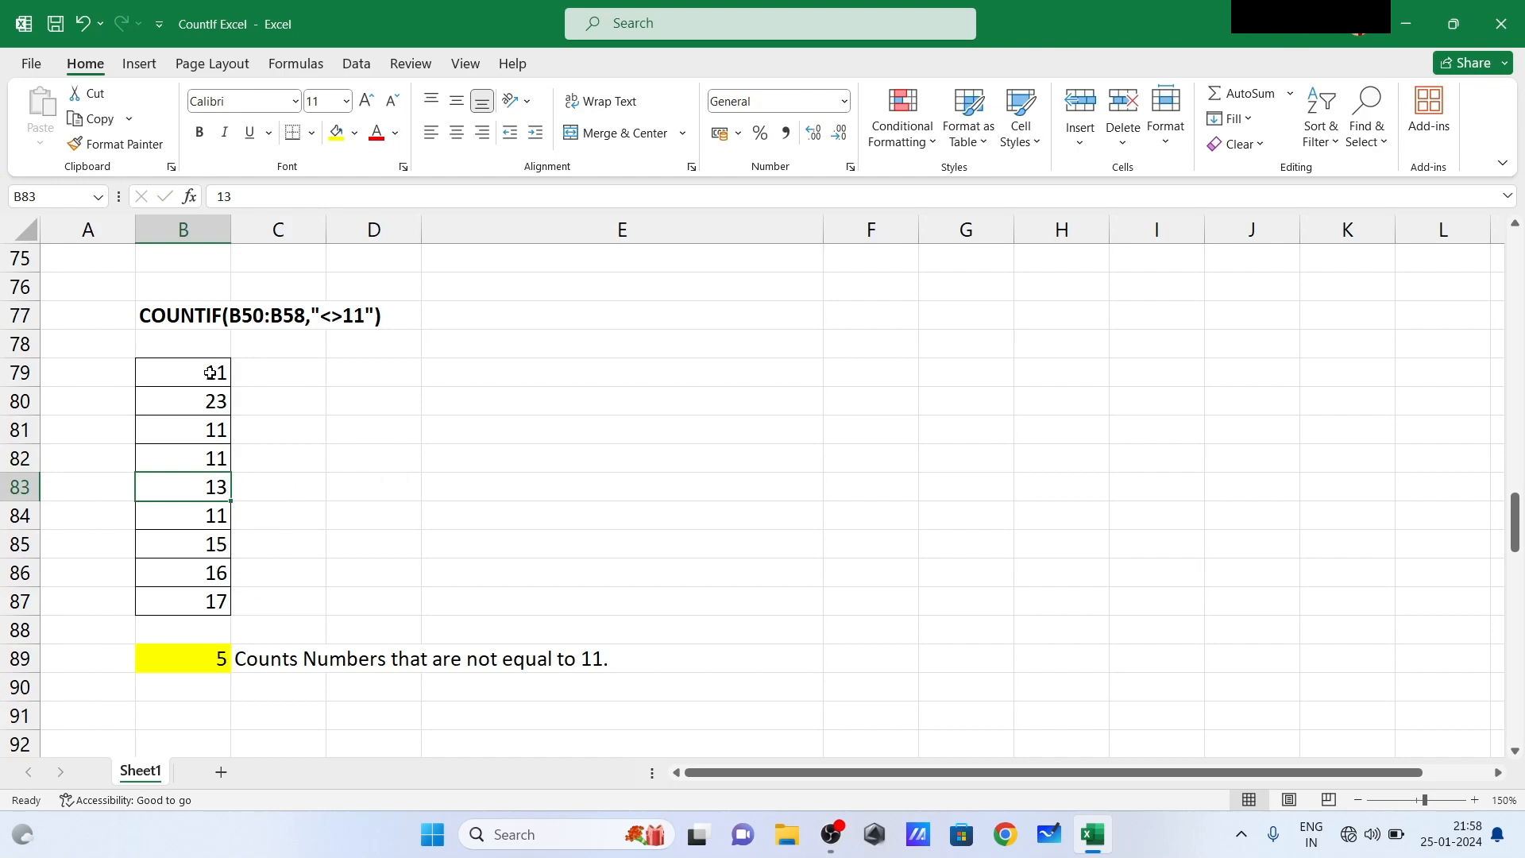
pyautogui.moveTo(209, 373); pyautogui.dragTo(239, 601)
pyautogui.click(515, 499)
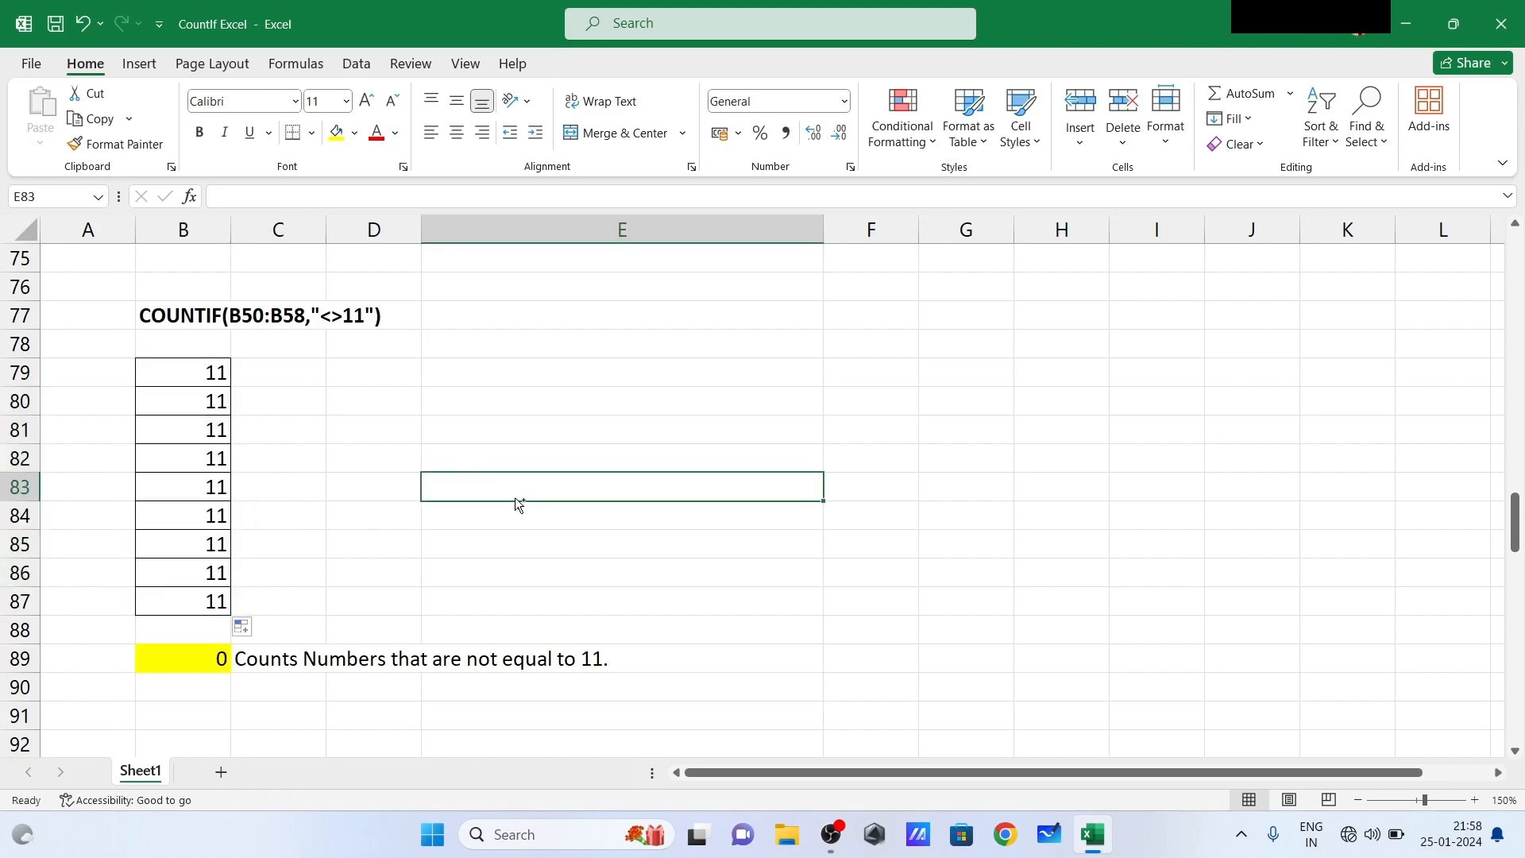
# - Undo the fill of 11 down the list B79:B87
pyautogui.hotkey('ctrl', 'z')
pyautogui.click(291, 506)
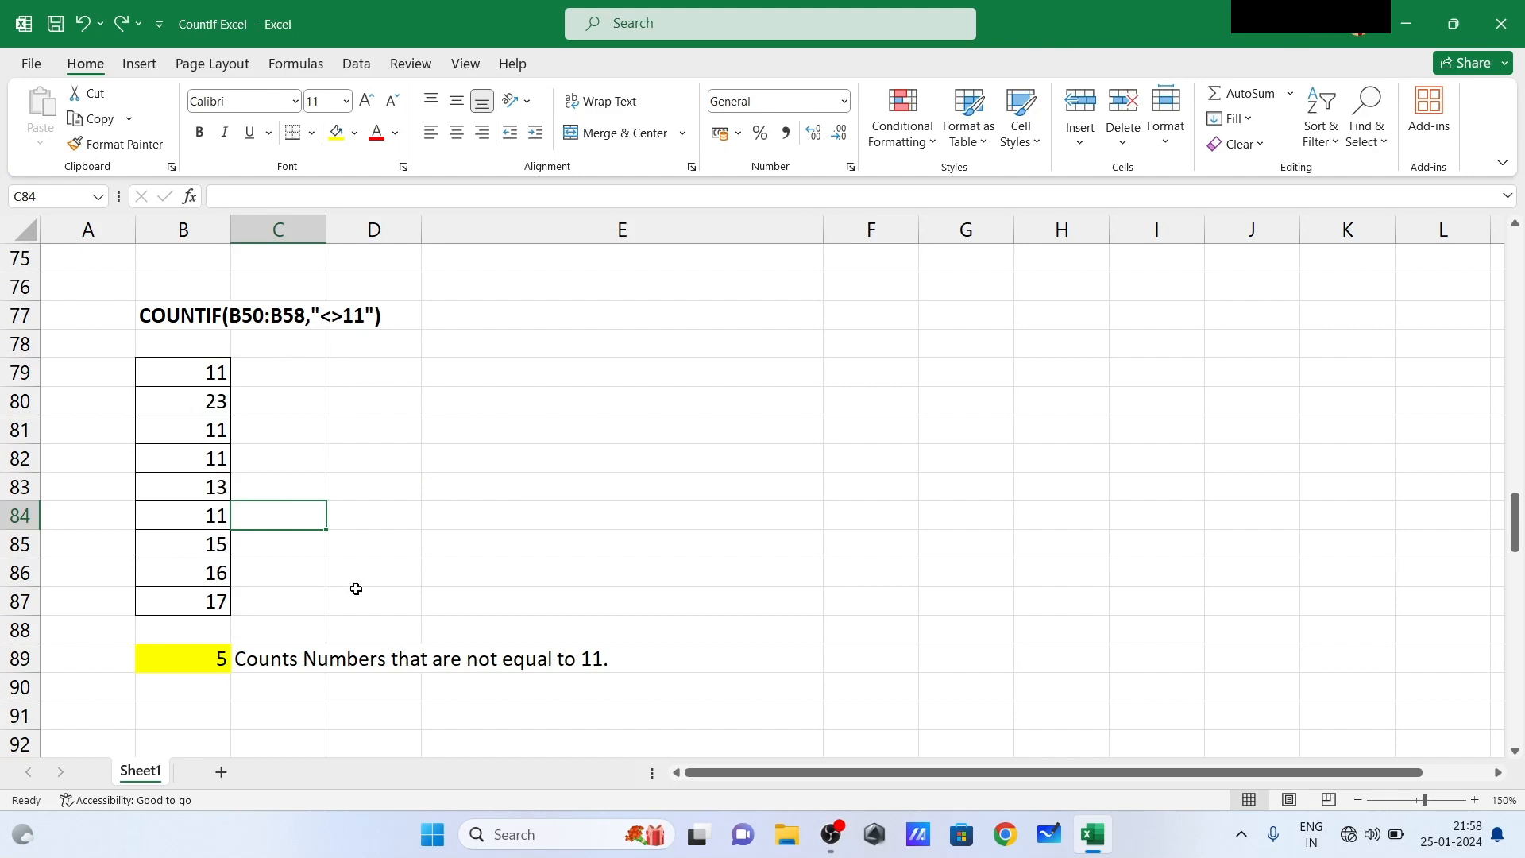
# - Replace the formula in B108 with =COUNTIF(B98:B106,"sun") to count the cells that exactly contain "sun"
pyautogui.click(199, 606)
pyautogui.press('Down')
pyautogui.press('Down')
pyautogui.press('Down')
pyautogui.press('Down')
pyautogui.press('Down')
pyautogui.press('Down')
pyautogui.press('Down')
pyautogui.press('Down')
pyautogui.press('Down')
pyautogui.press('Down')
pyautogui.press('Down')
pyautogui.press('Down')
pyautogui.press('Down')
pyautogui.press('Down')
pyautogui.press('Down')
pyautogui.press('Down')
pyautogui.press('Down')
pyautogui.press('Down')
pyautogui.press('Down')
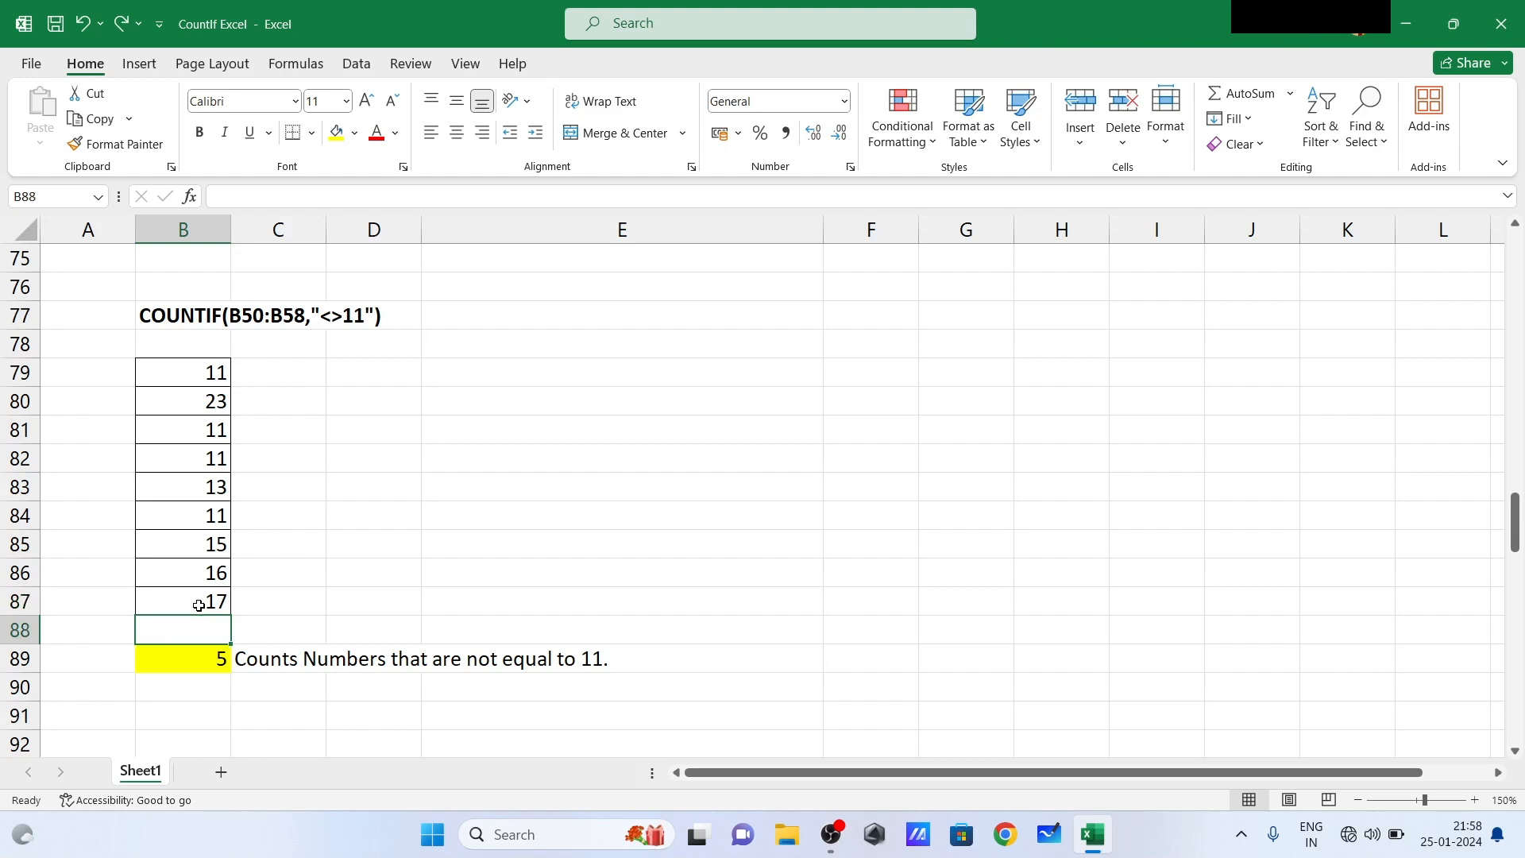
pyautogui.press('Down')
pyautogui.press('Down')
pyautogui.press('Down')
pyautogui.press('Down')
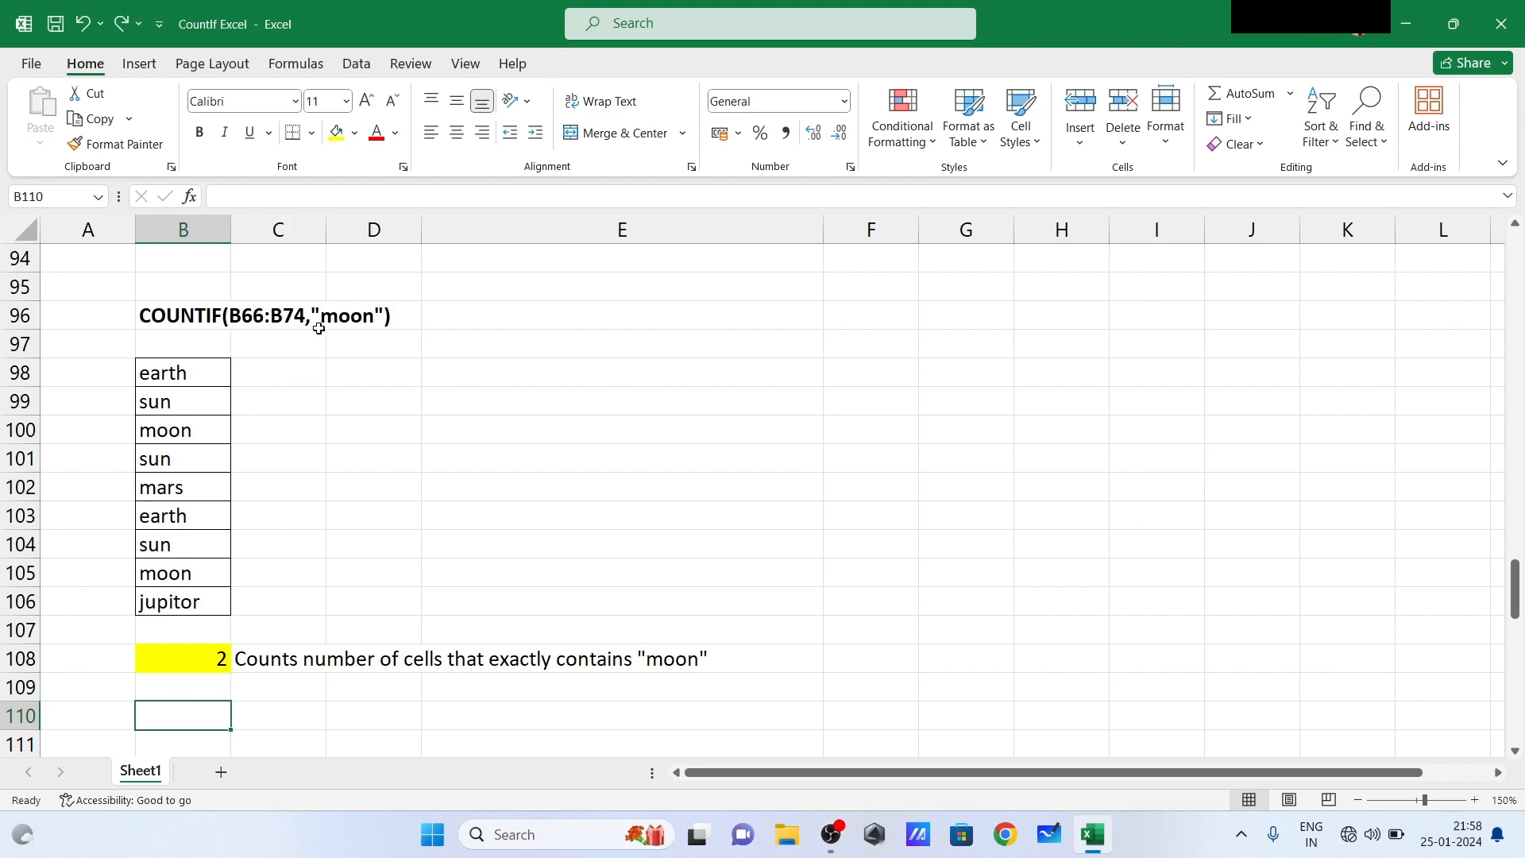
pyautogui.click(194, 654)
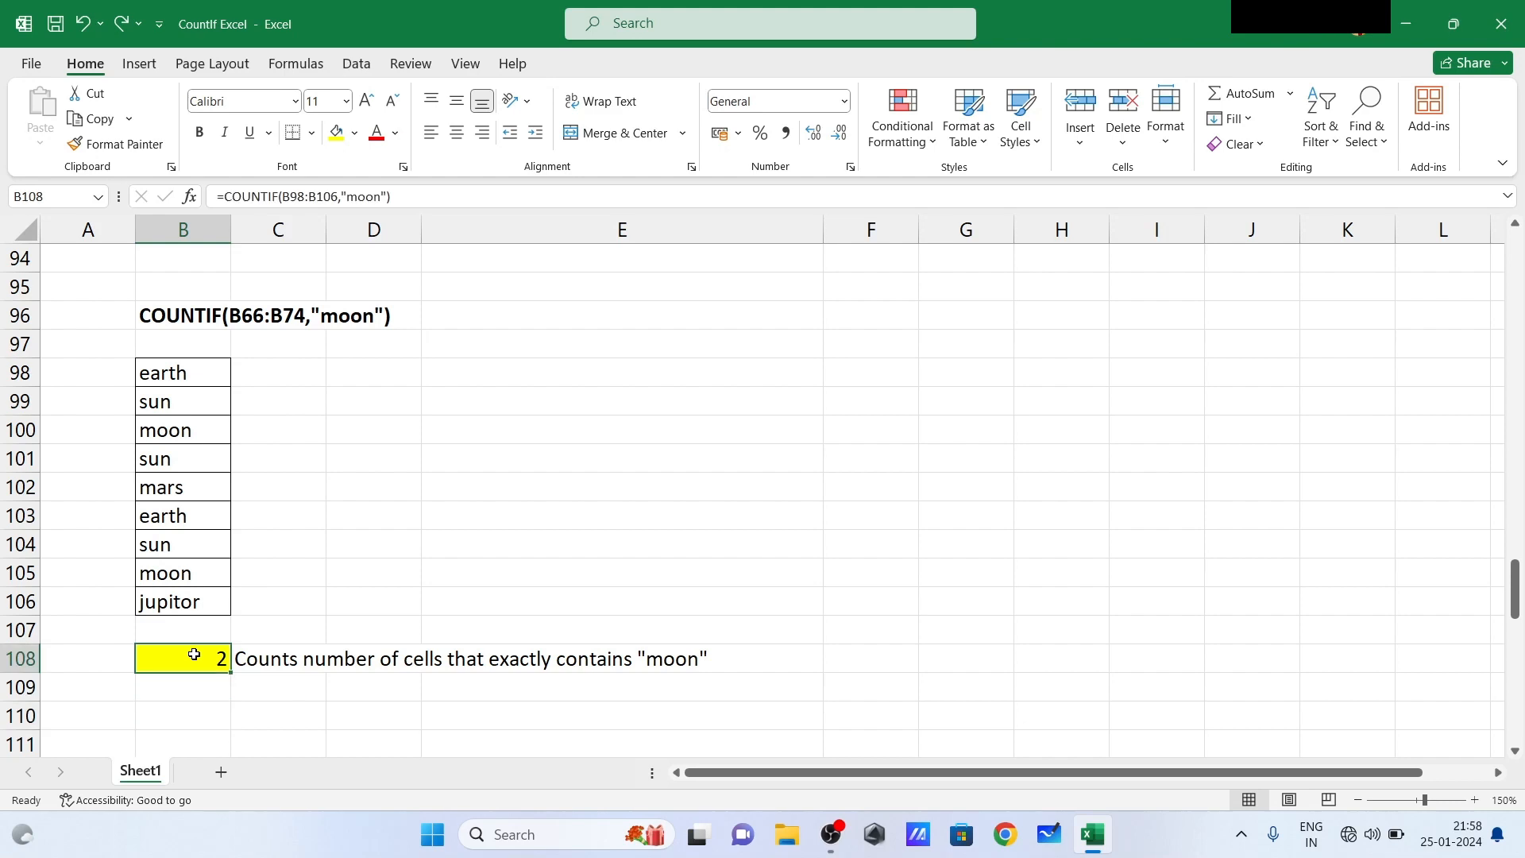
pyautogui.write('=')
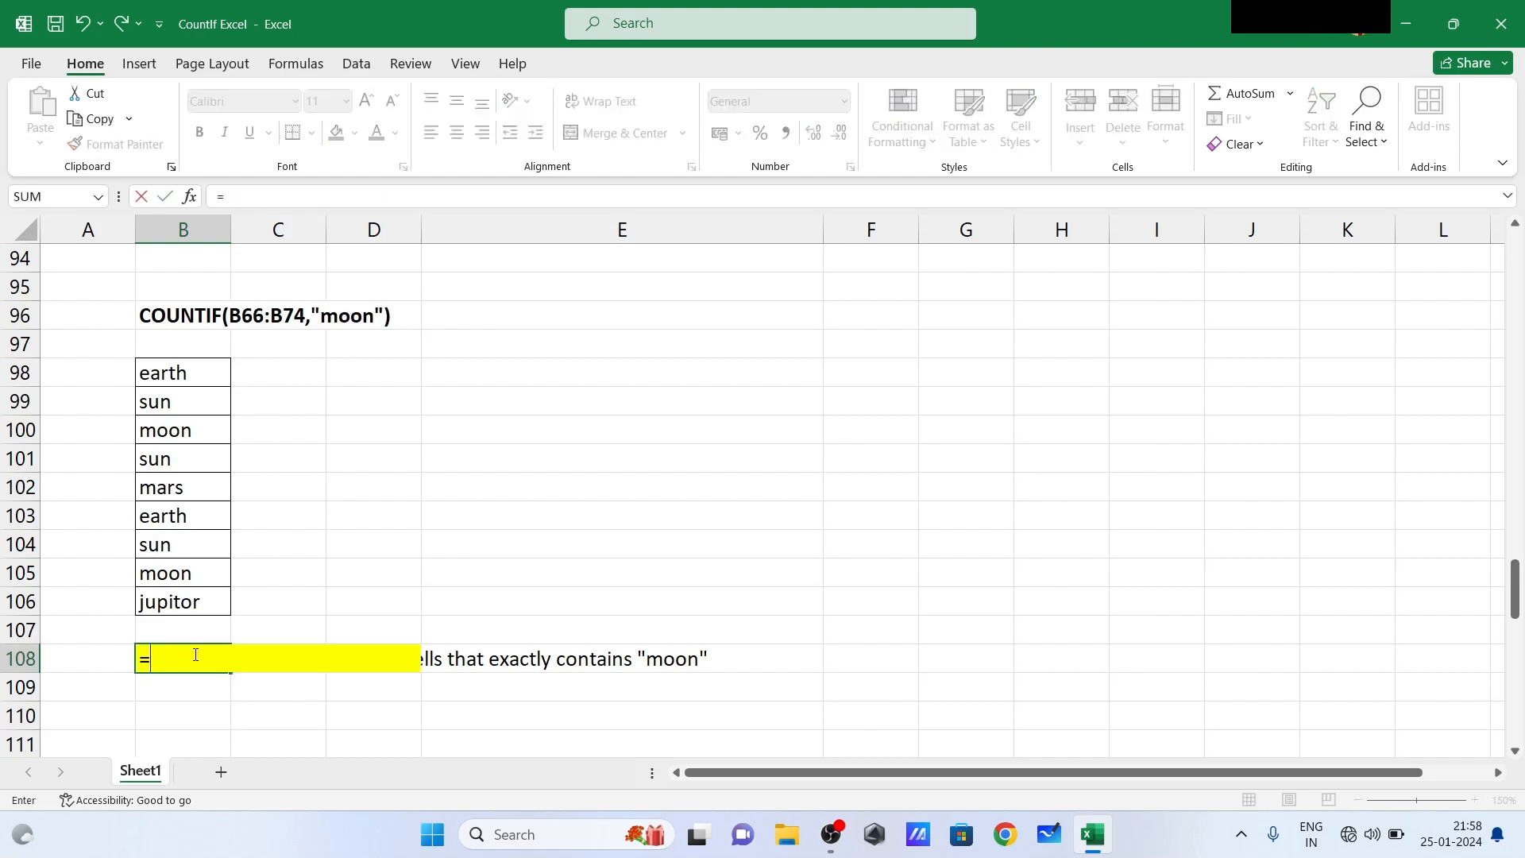
pyautogui.write('count')
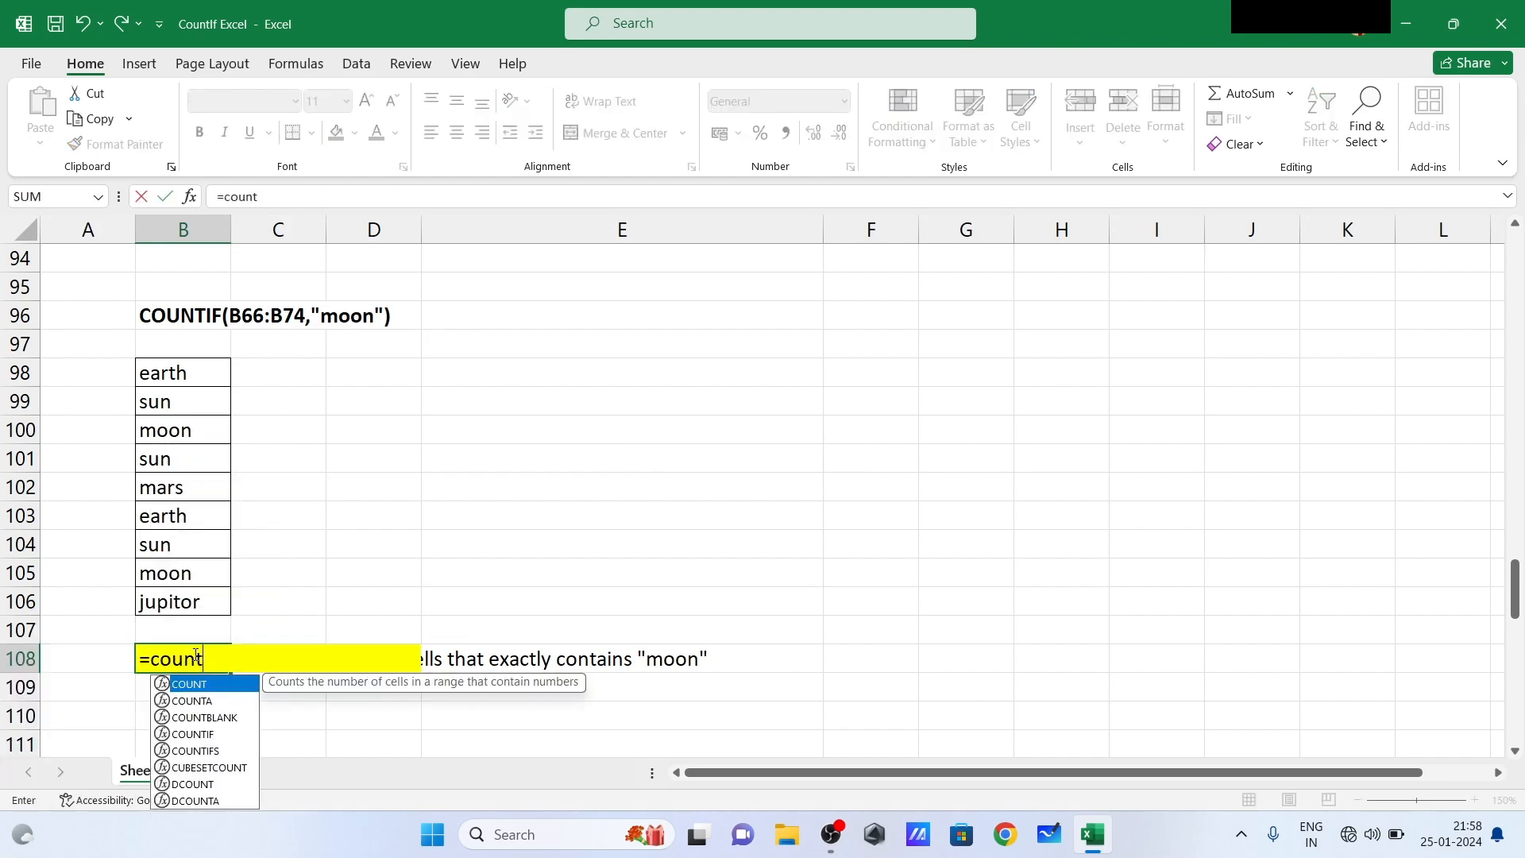
pyautogui.write('if')
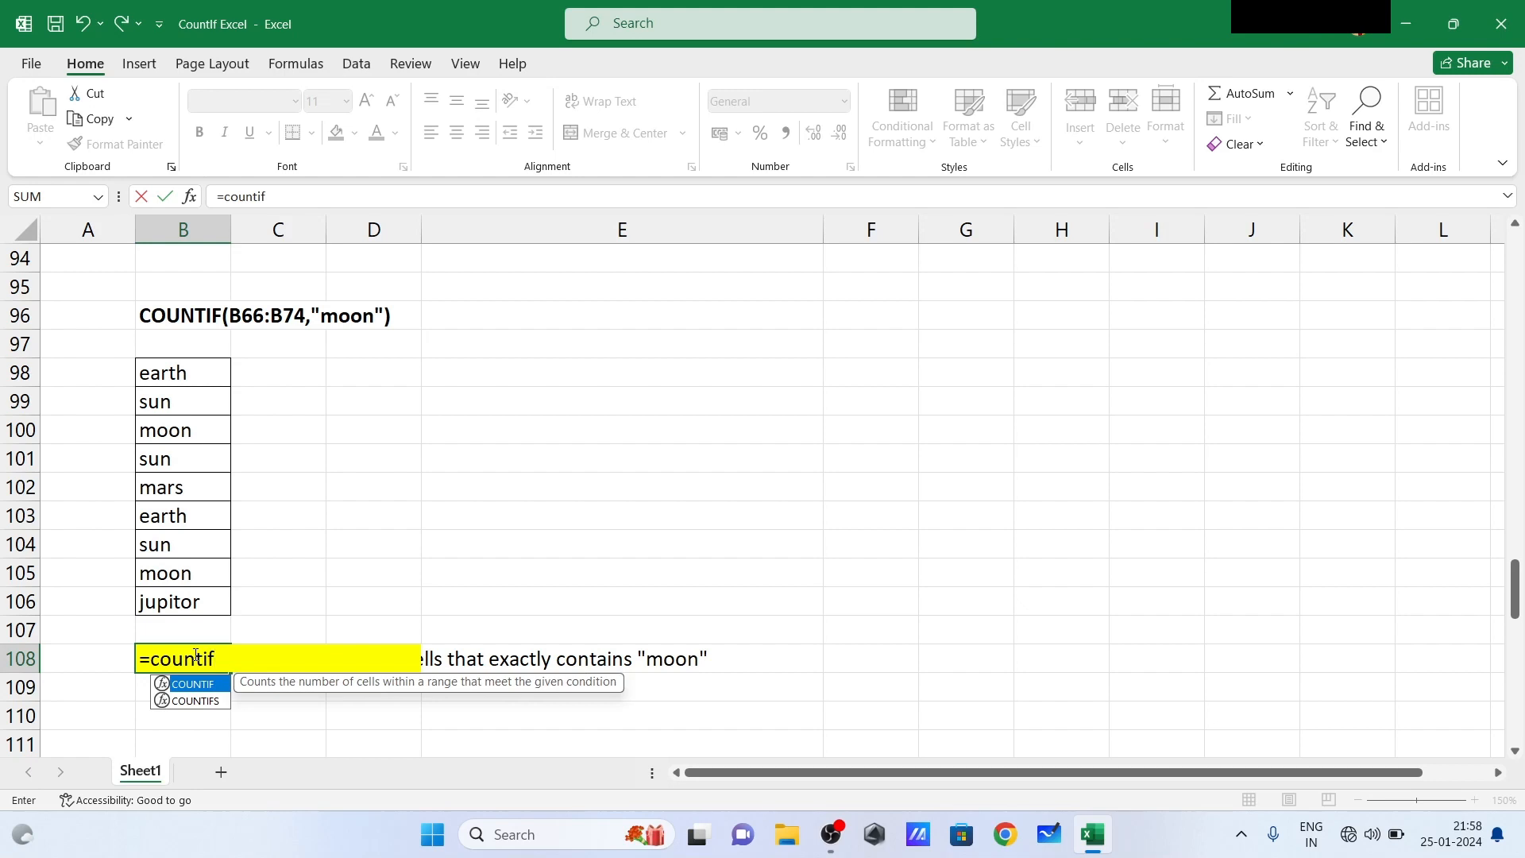
pyautogui.write('(')
pyautogui.moveTo(194, 364); pyautogui.dragTo(199, 596)
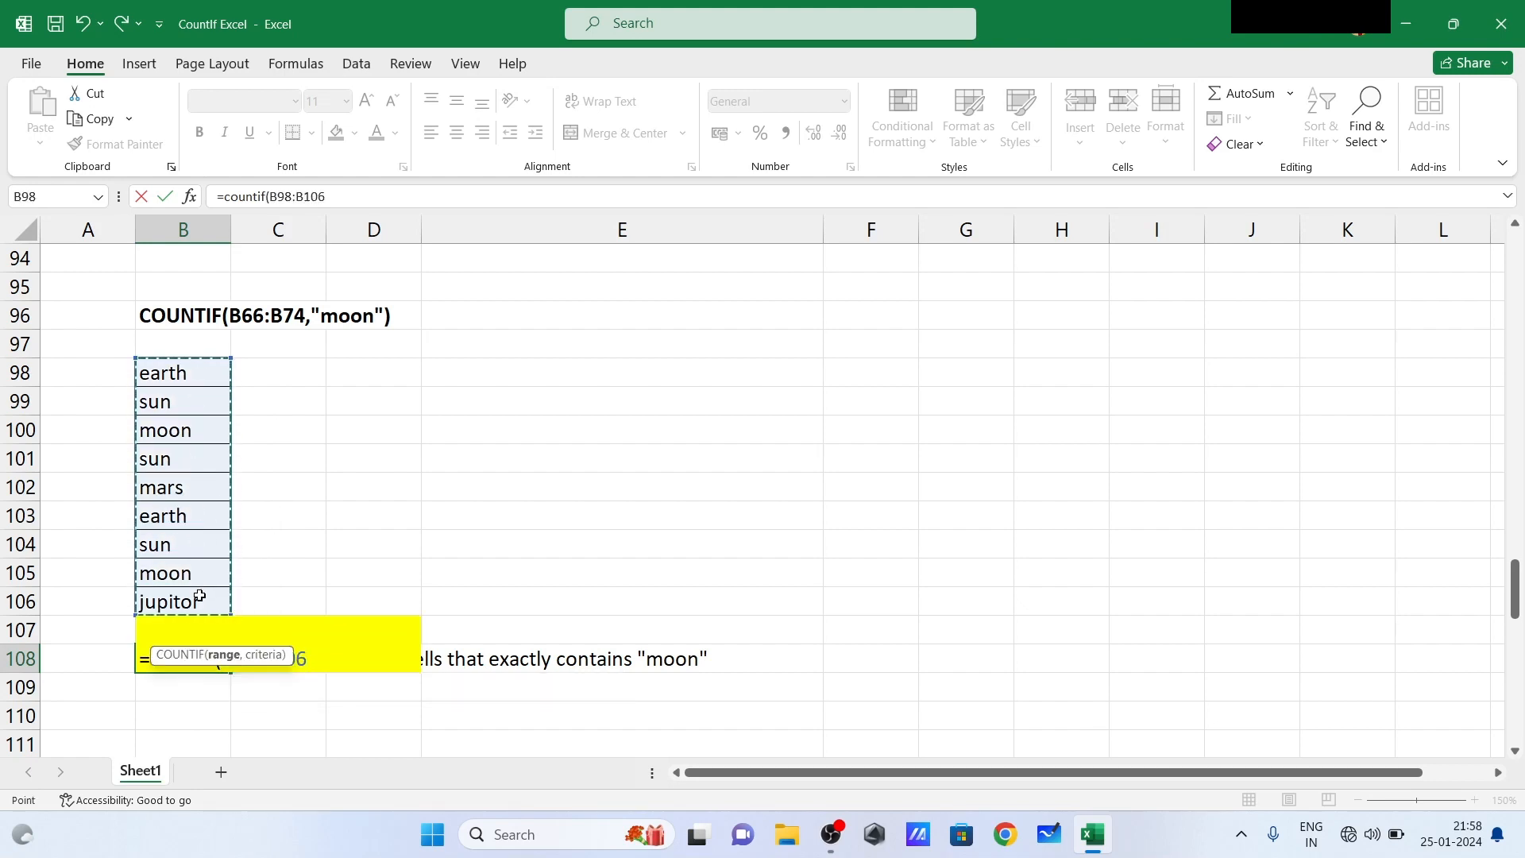
pyautogui.write(',')
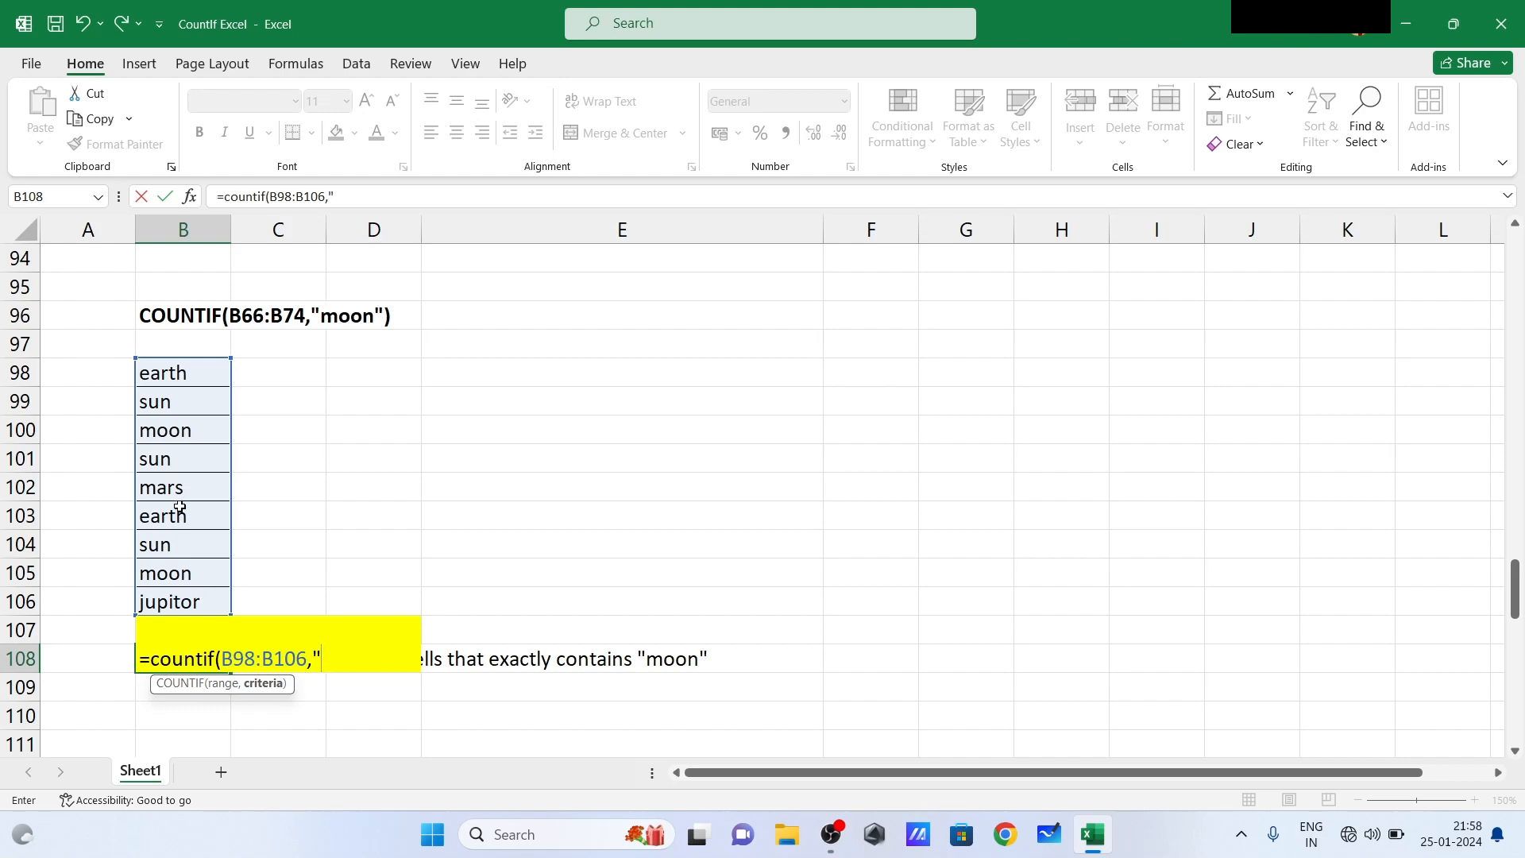
pyautogui.write('"sun")')
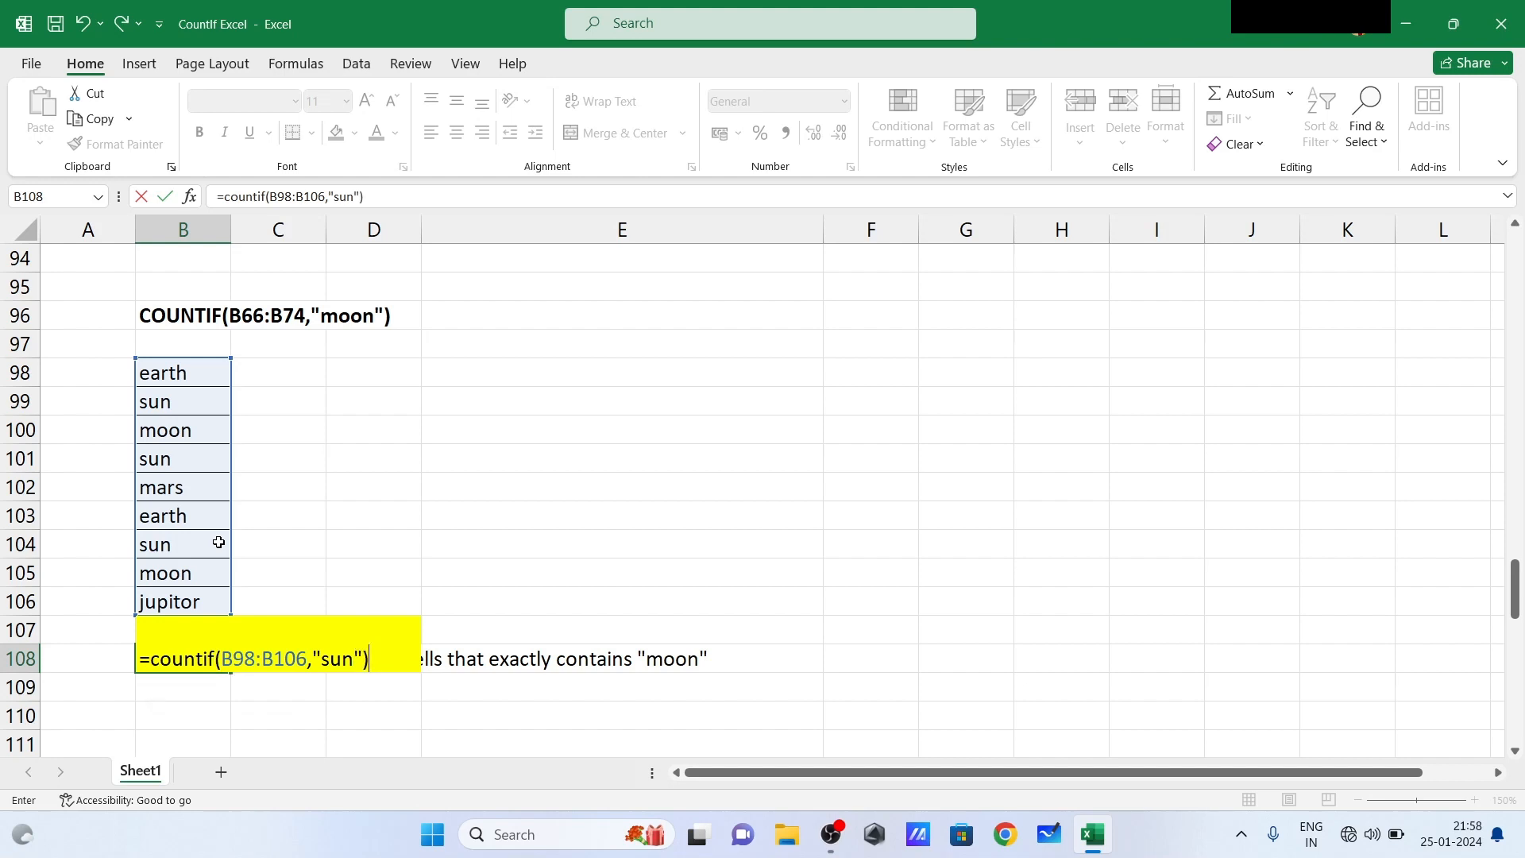
pyautogui.press('Return')
# - Check the B108 formula and the "sun" cells in B98:B106, and change B102 to 1 to test the count
pyautogui.click(186, 657)
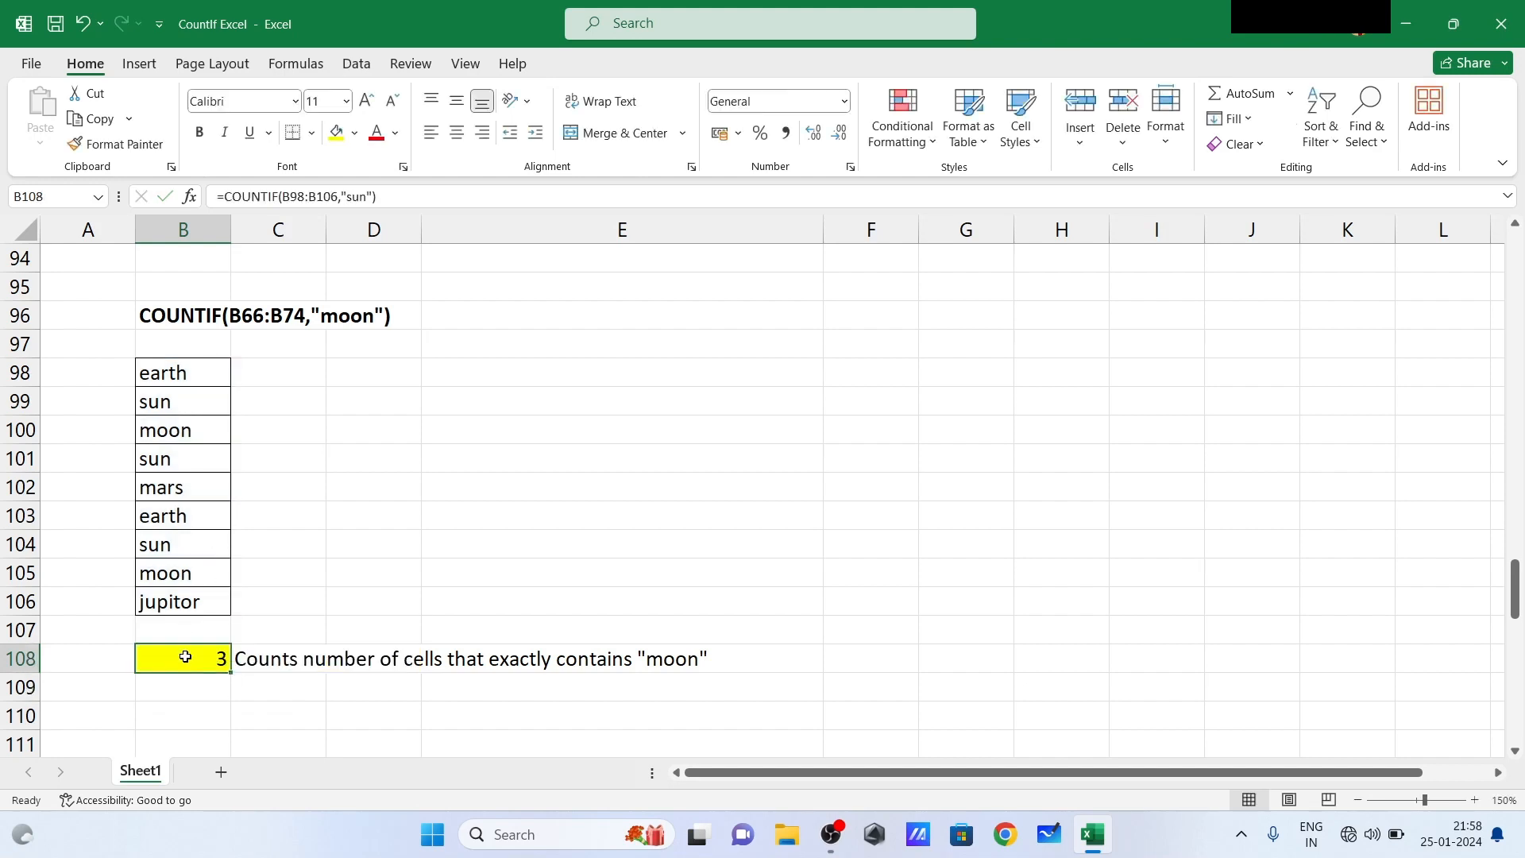
pyautogui.click(175, 406)
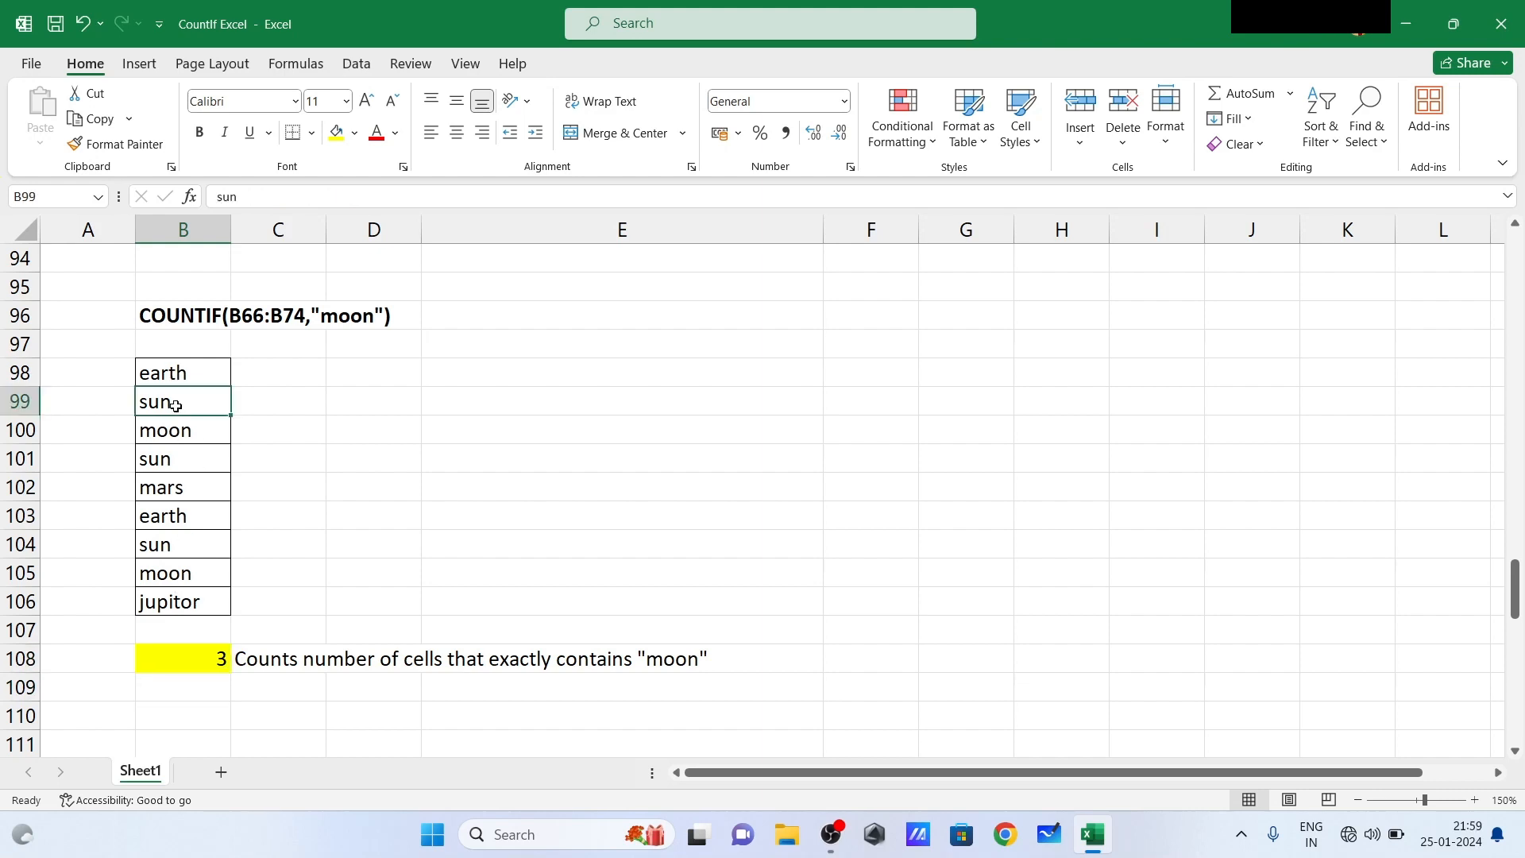
pyautogui.click(195, 461)
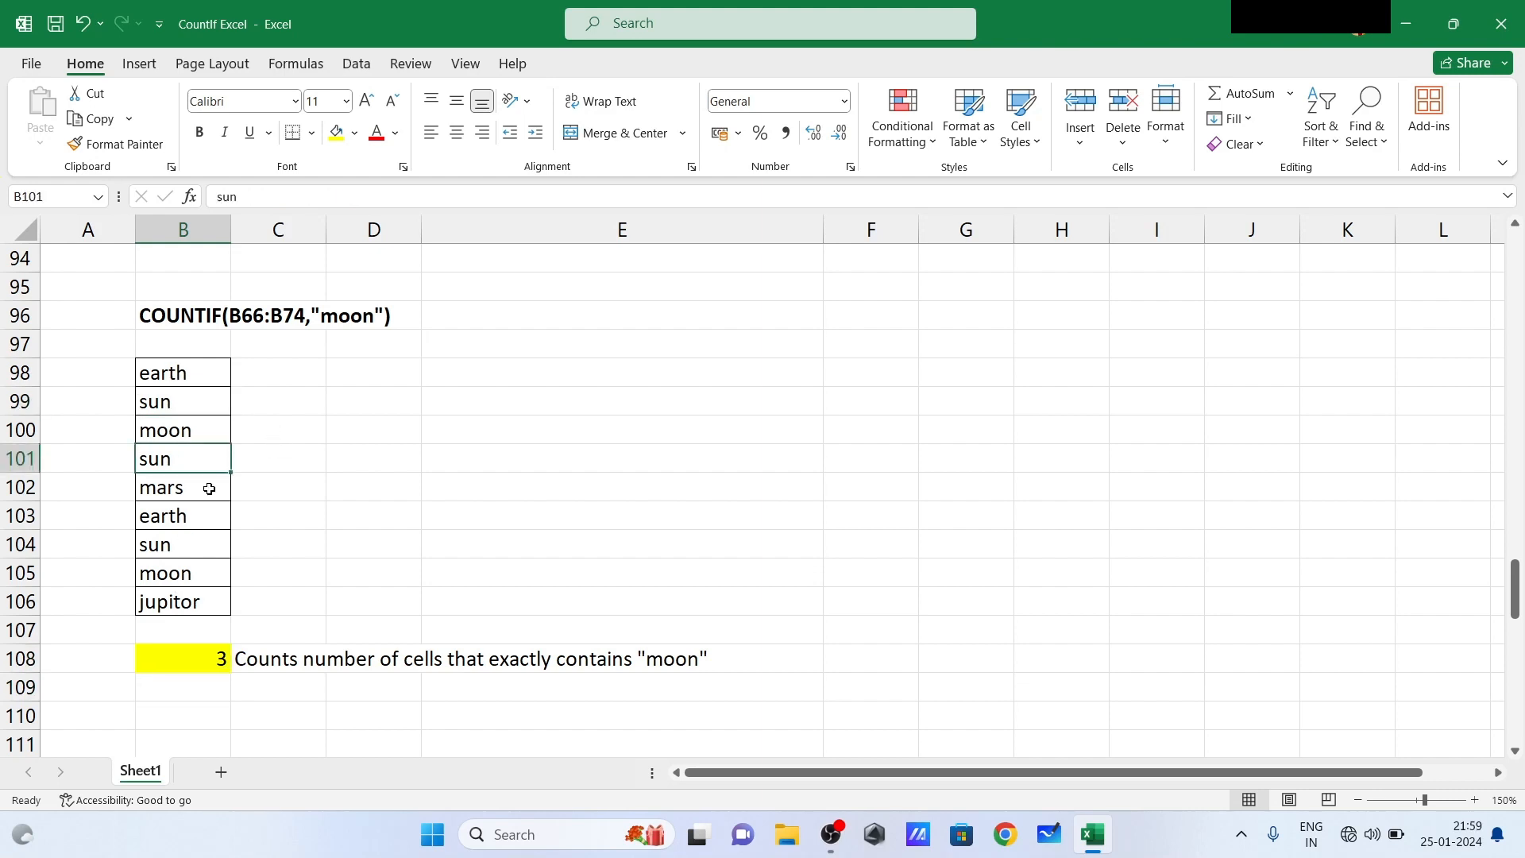
pyautogui.click(183, 541)
pyautogui.click(189, 493)
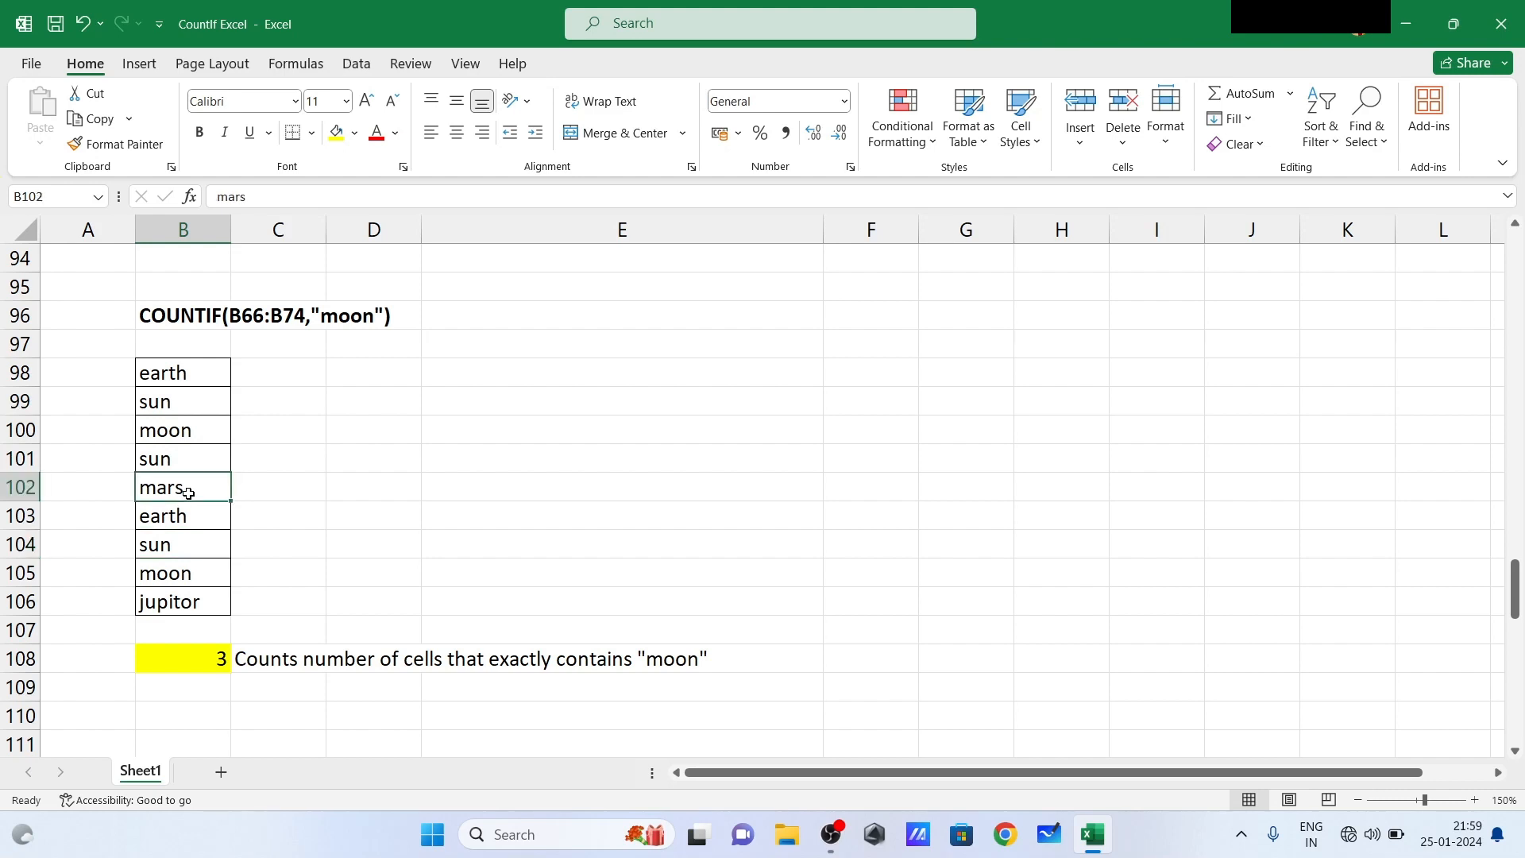
pyautogui.write('1')
pyautogui.press('Return')
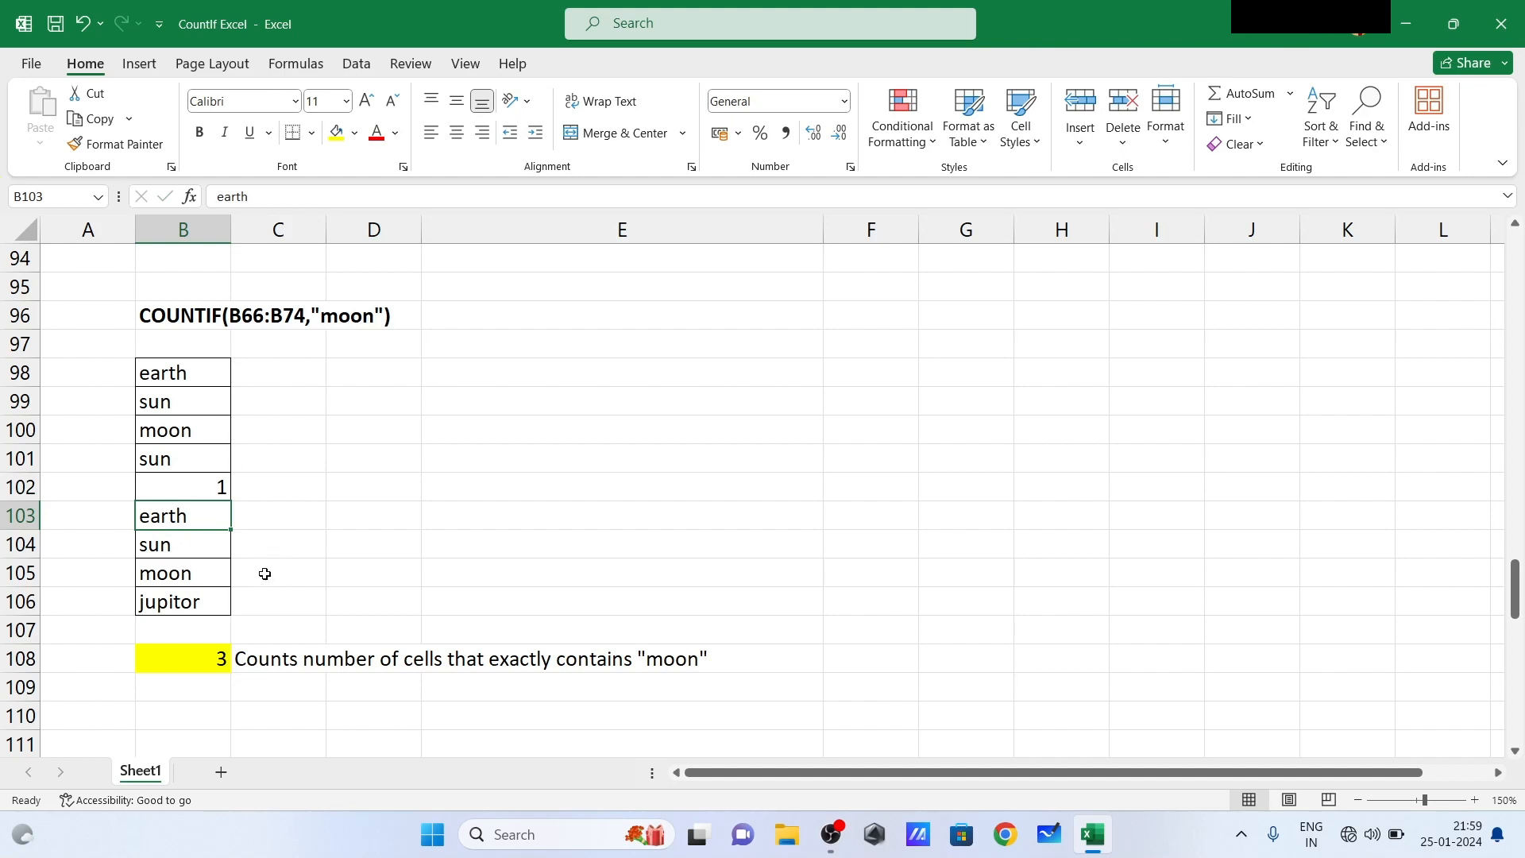
pyautogui.click(301, 560)
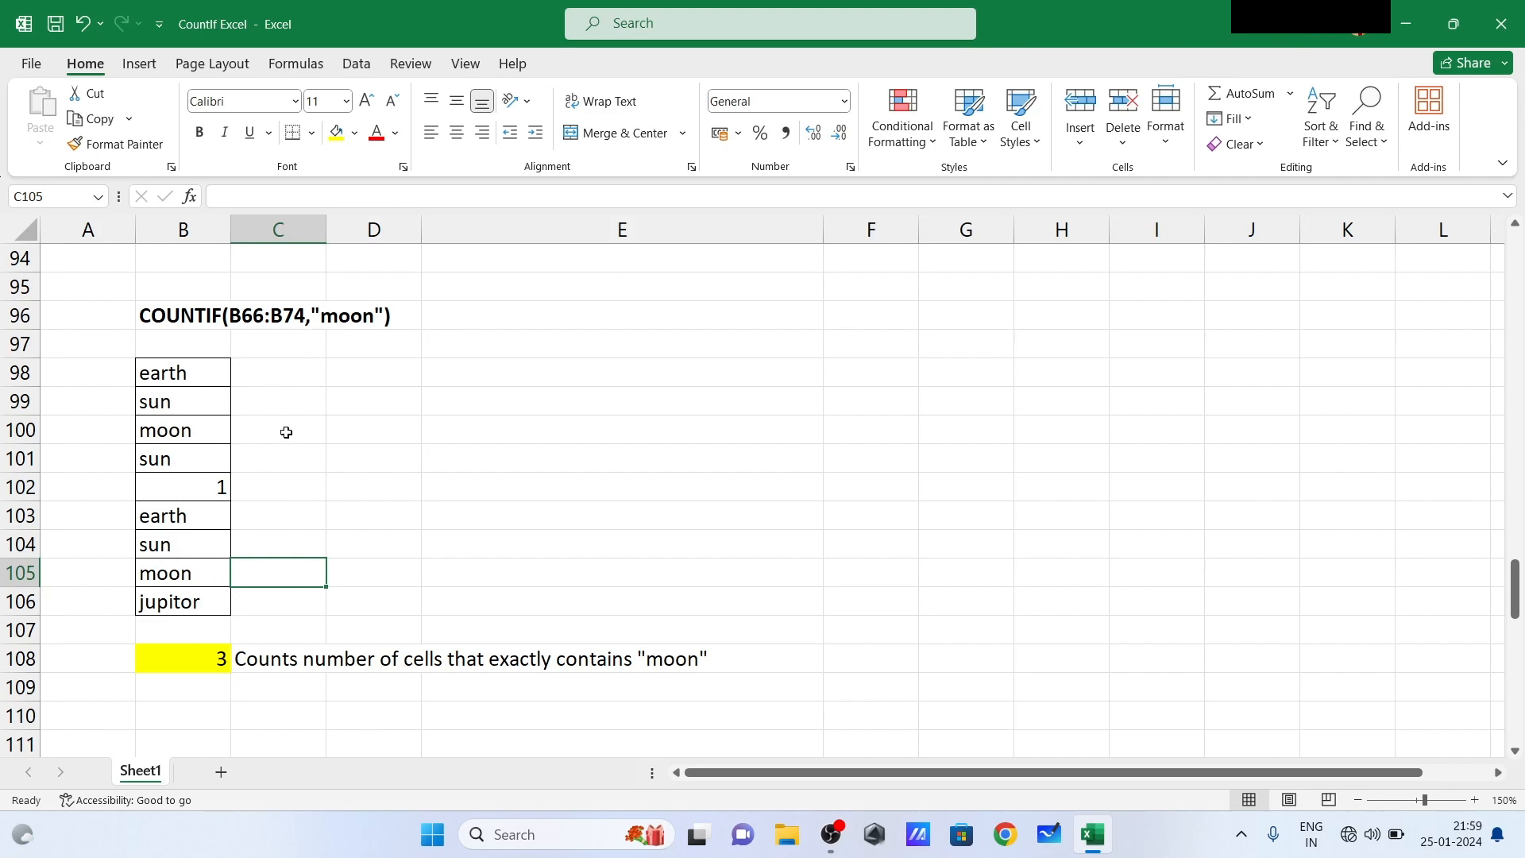
# - Examine the "*sun*" wildcard example, comparing the COUNTIF formula in B127 with the cells containing "sun" in B117:B125
pyautogui.click(286, 506)
pyautogui.press('Down')
pyautogui.press('Down')
pyautogui.press('Down')
pyautogui.press('Down')
pyautogui.press('Down')
pyautogui.press('Down')
pyautogui.press('Down')
pyautogui.press('Down')
pyautogui.press('Down')
pyautogui.press('Down')
pyautogui.press('Down')
pyautogui.press('Down')
pyautogui.press('Down')
pyautogui.press('Down')
pyautogui.press('Down')
pyautogui.press('Down')
pyautogui.press('Down')
pyautogui.press('Down')
pyautogui.press('Down')
pyautogui.press('Down')
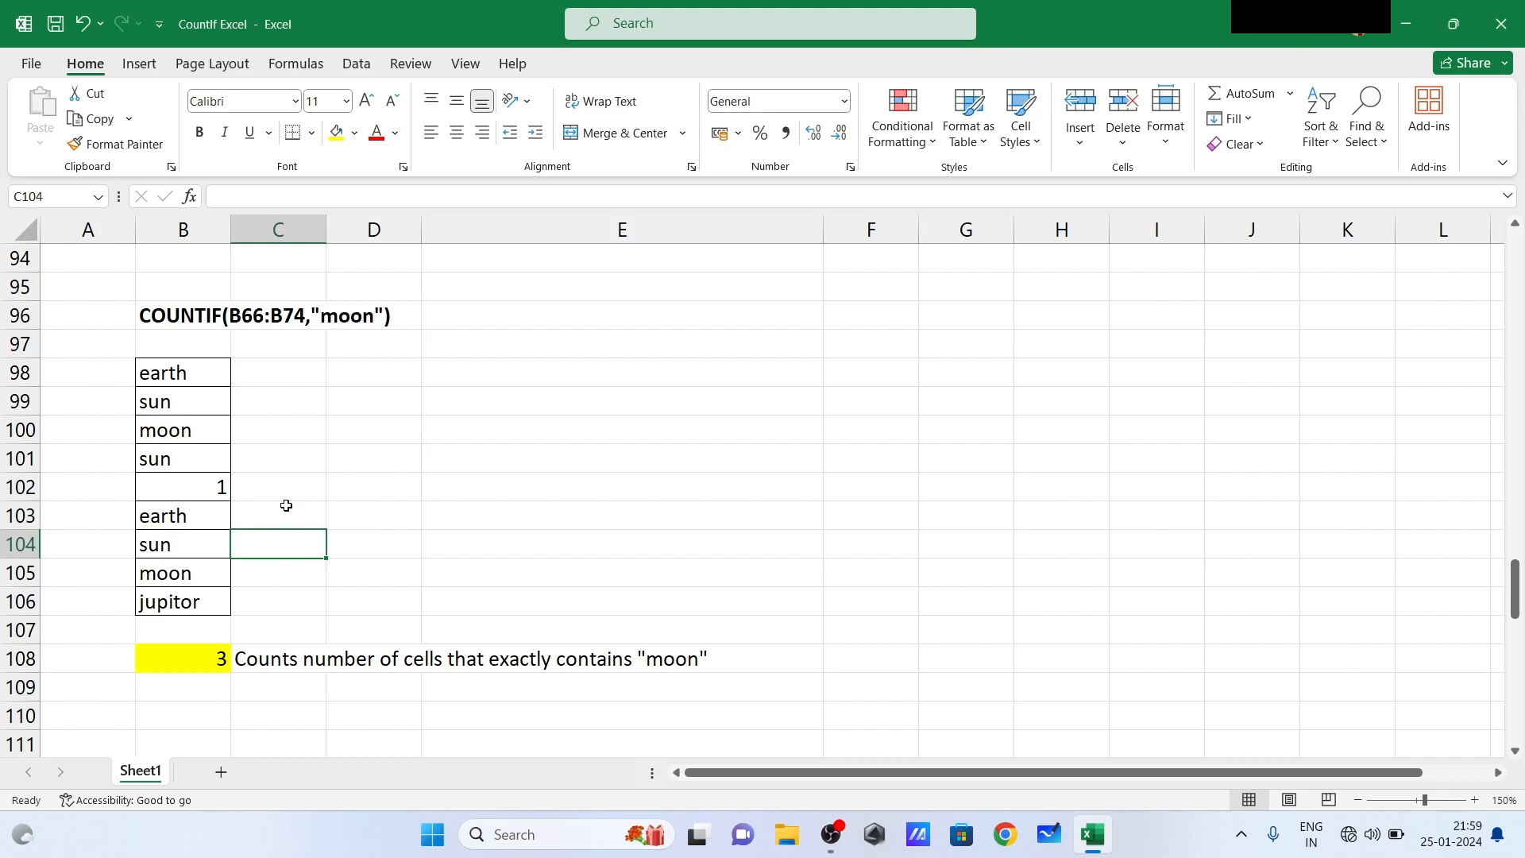
pyautogui.press('Down')
pyautogui.press('Down')
pyautogui.press('Down')
pyautogui.press('Down')
pyautogui.press('Down')
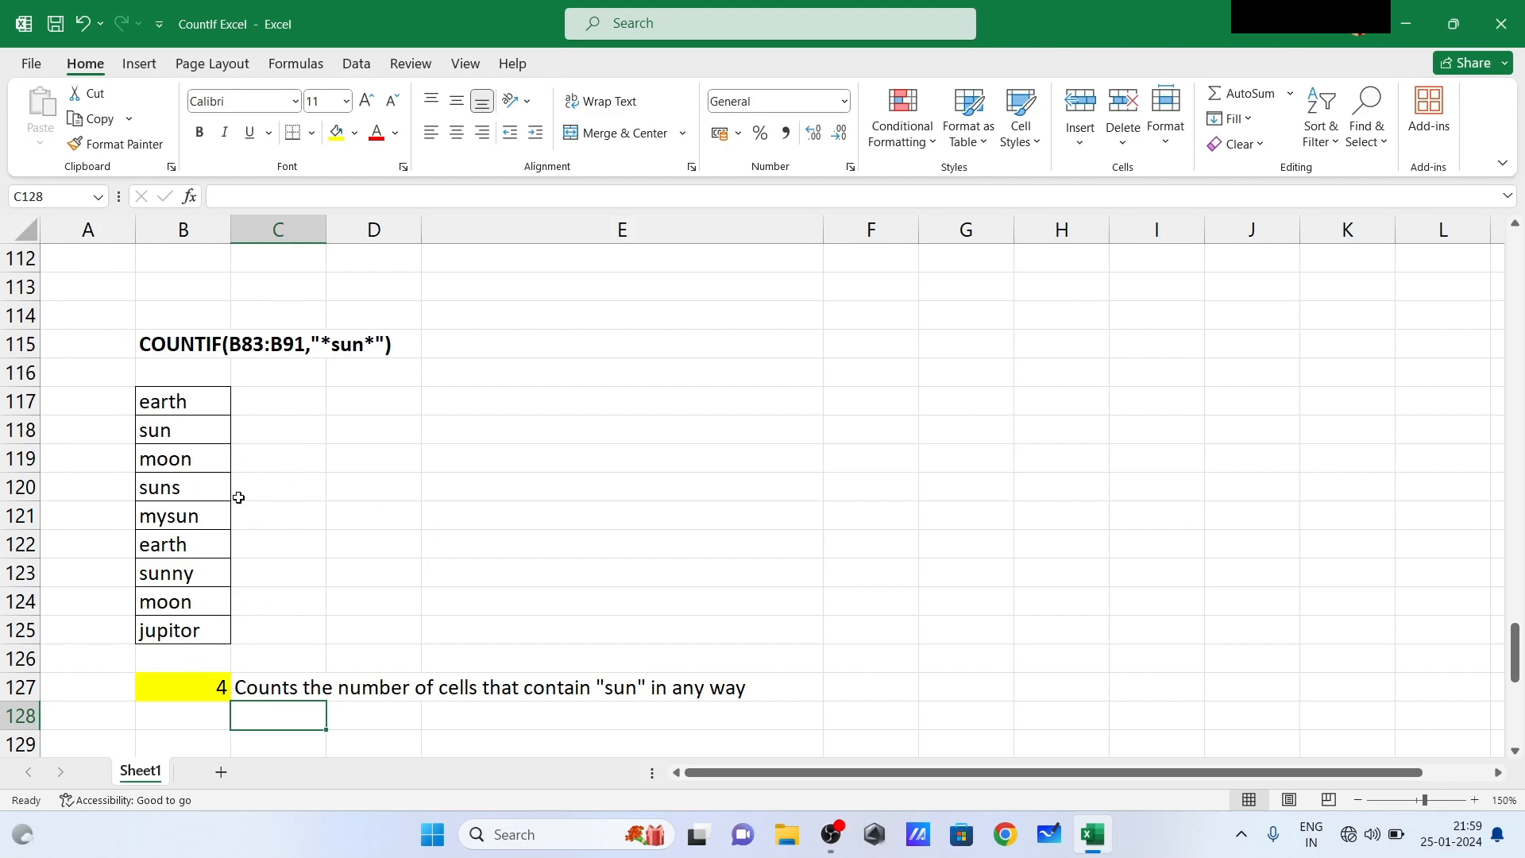
pyautogui.click(185, 434)
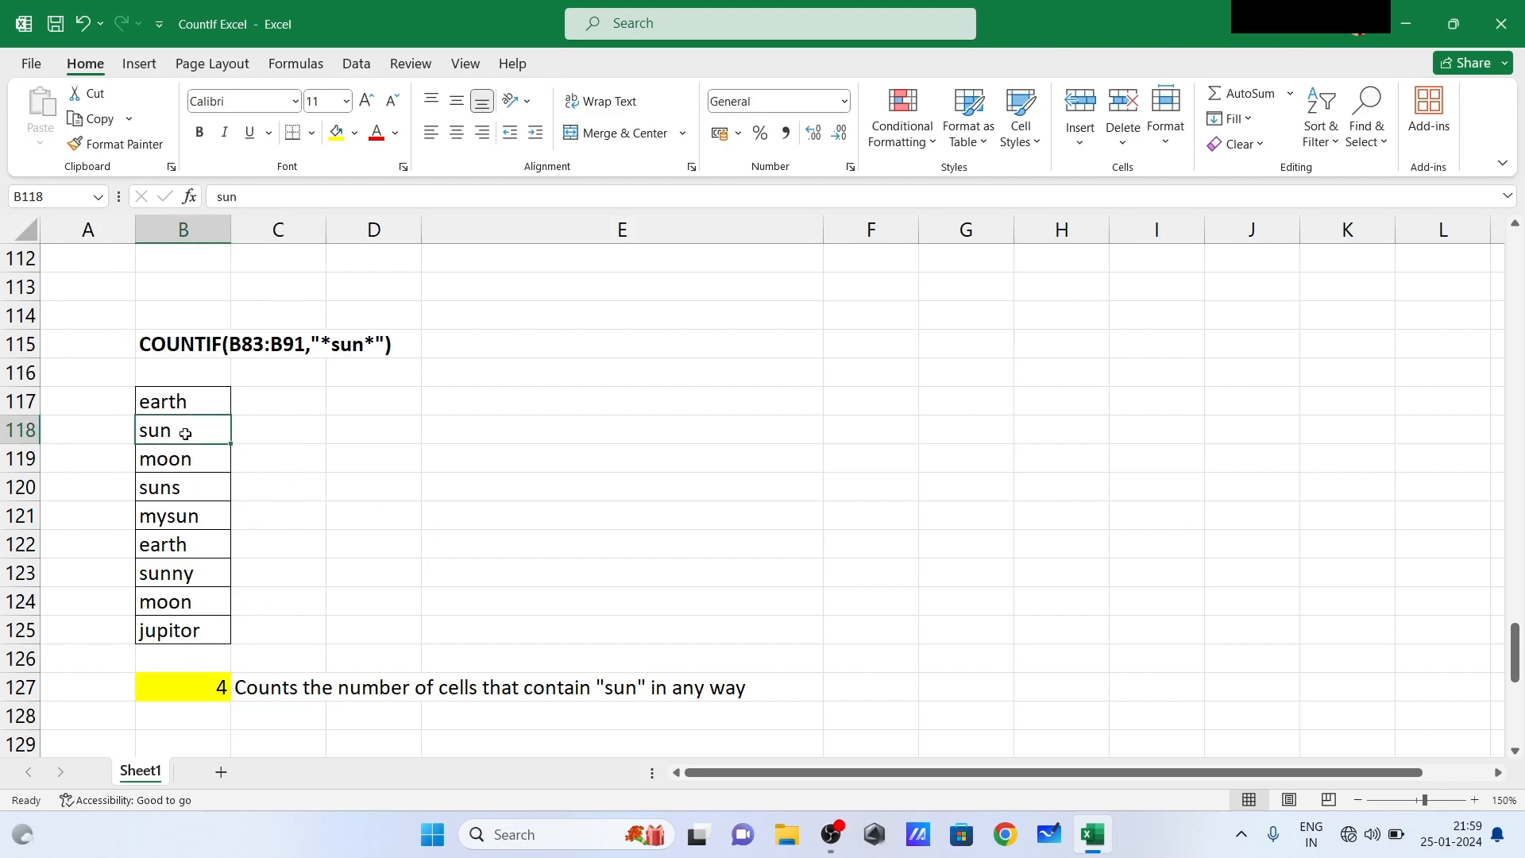
pyautogui.click(188, 490)
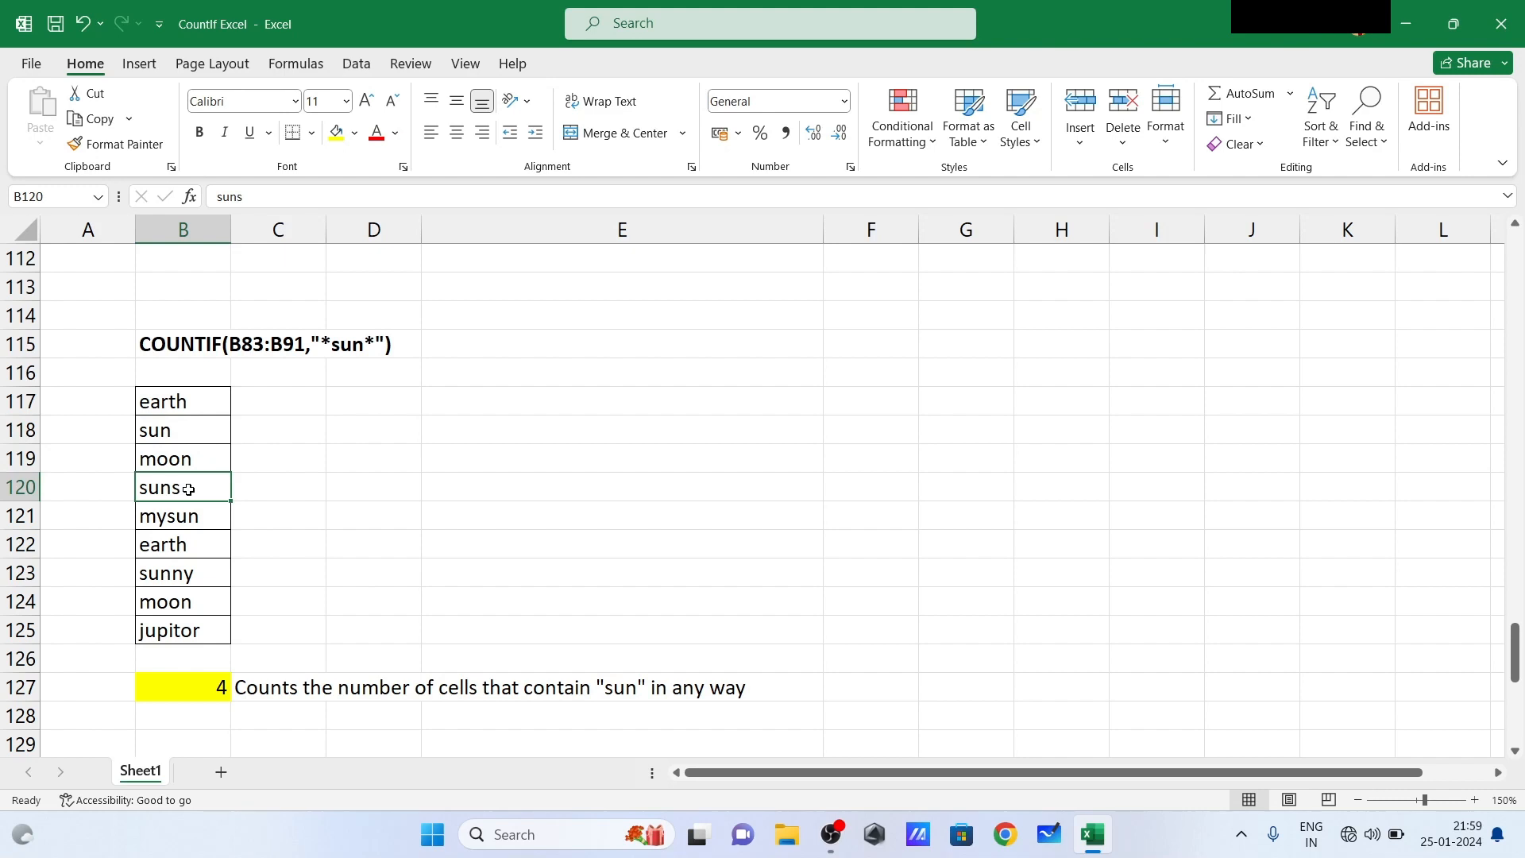
pyautogui.click(195, 579)
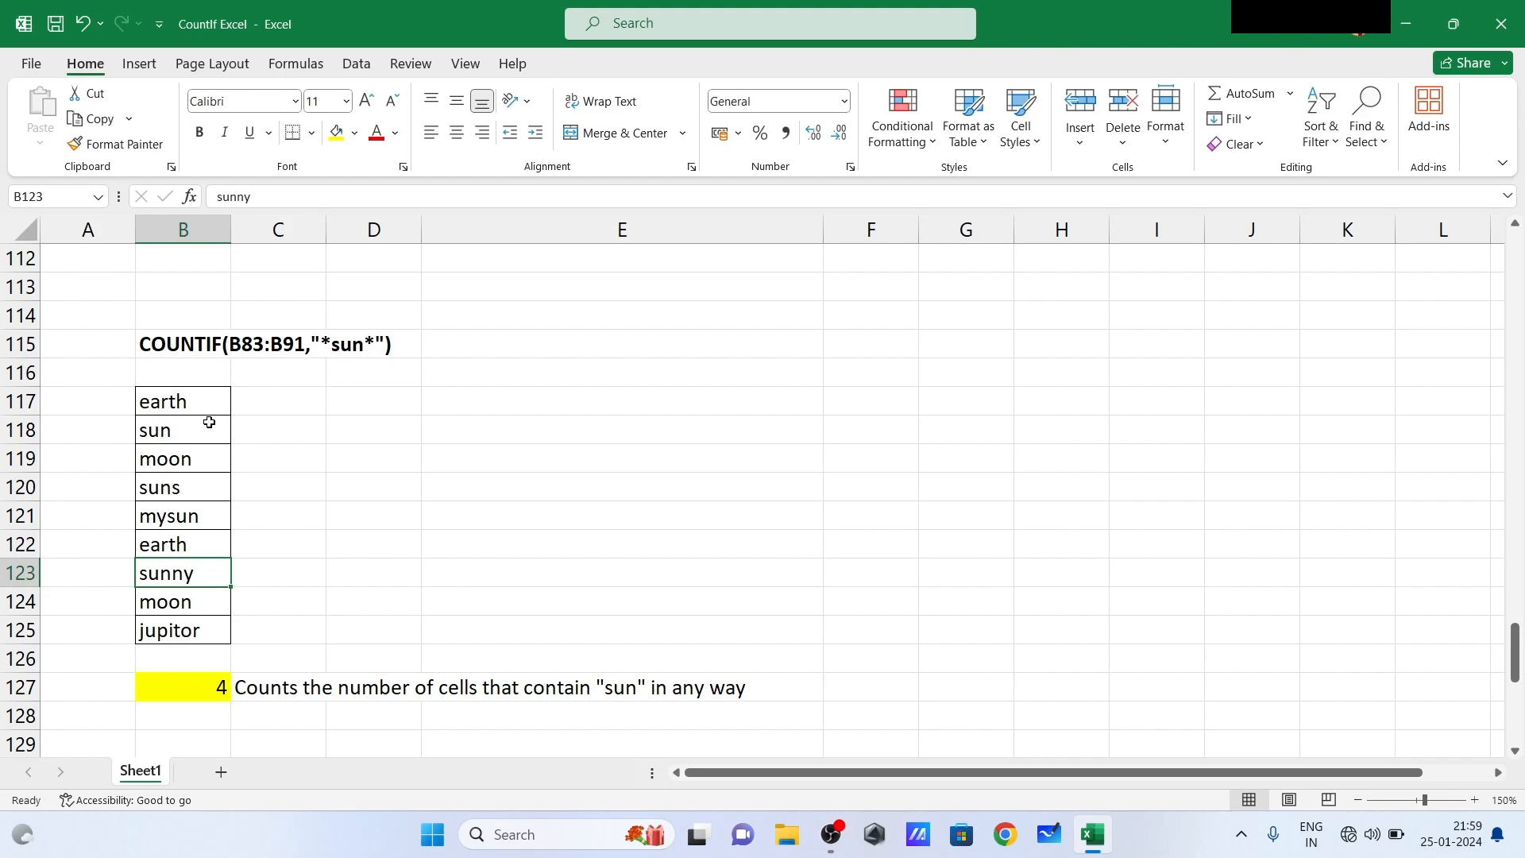
pyautogui.click(210, 690)
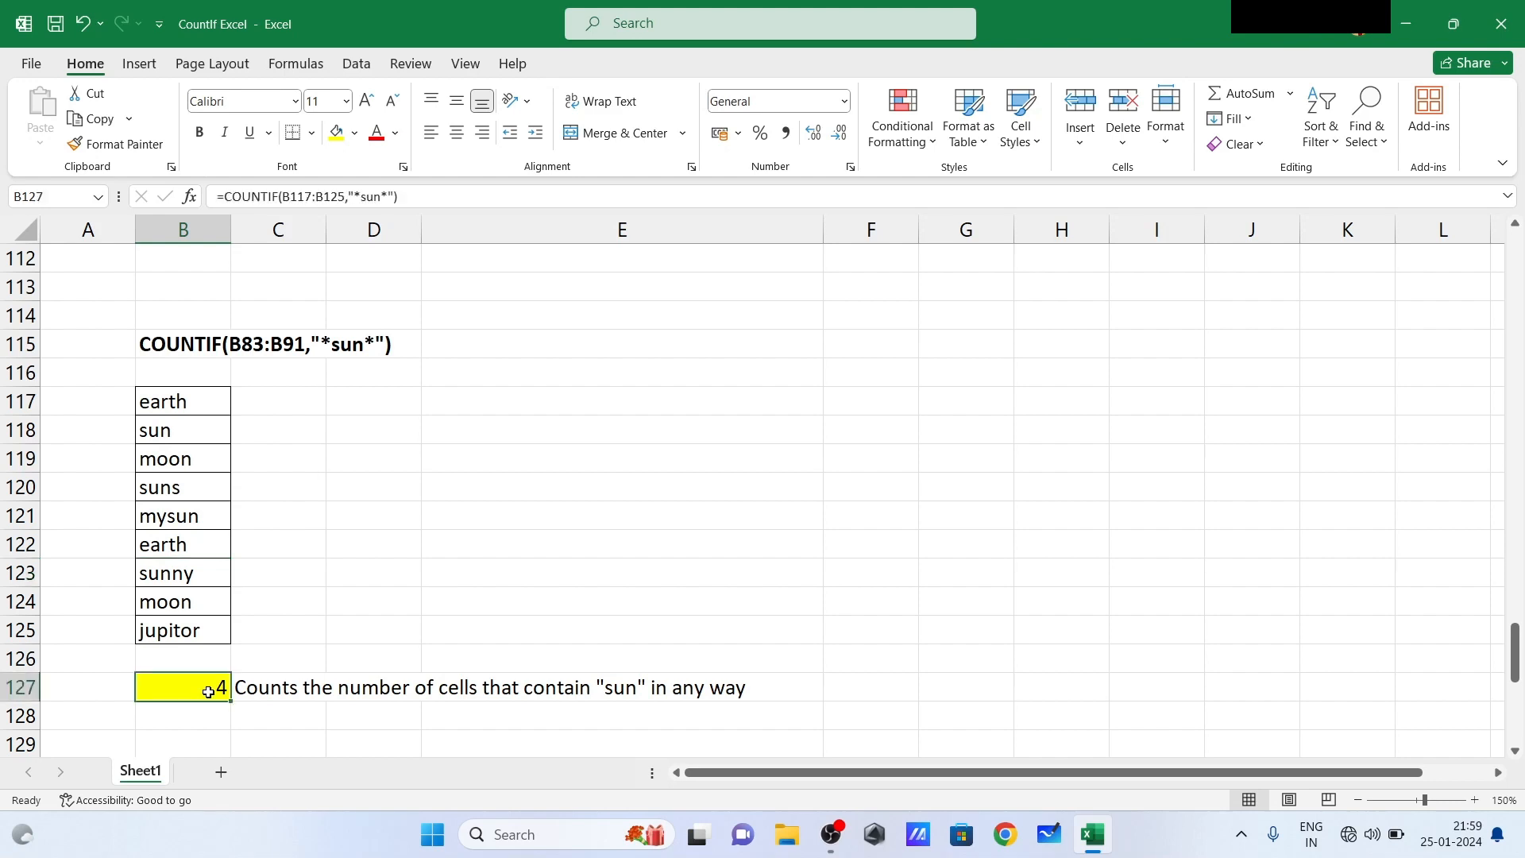
pyautogui.click(191, 431)
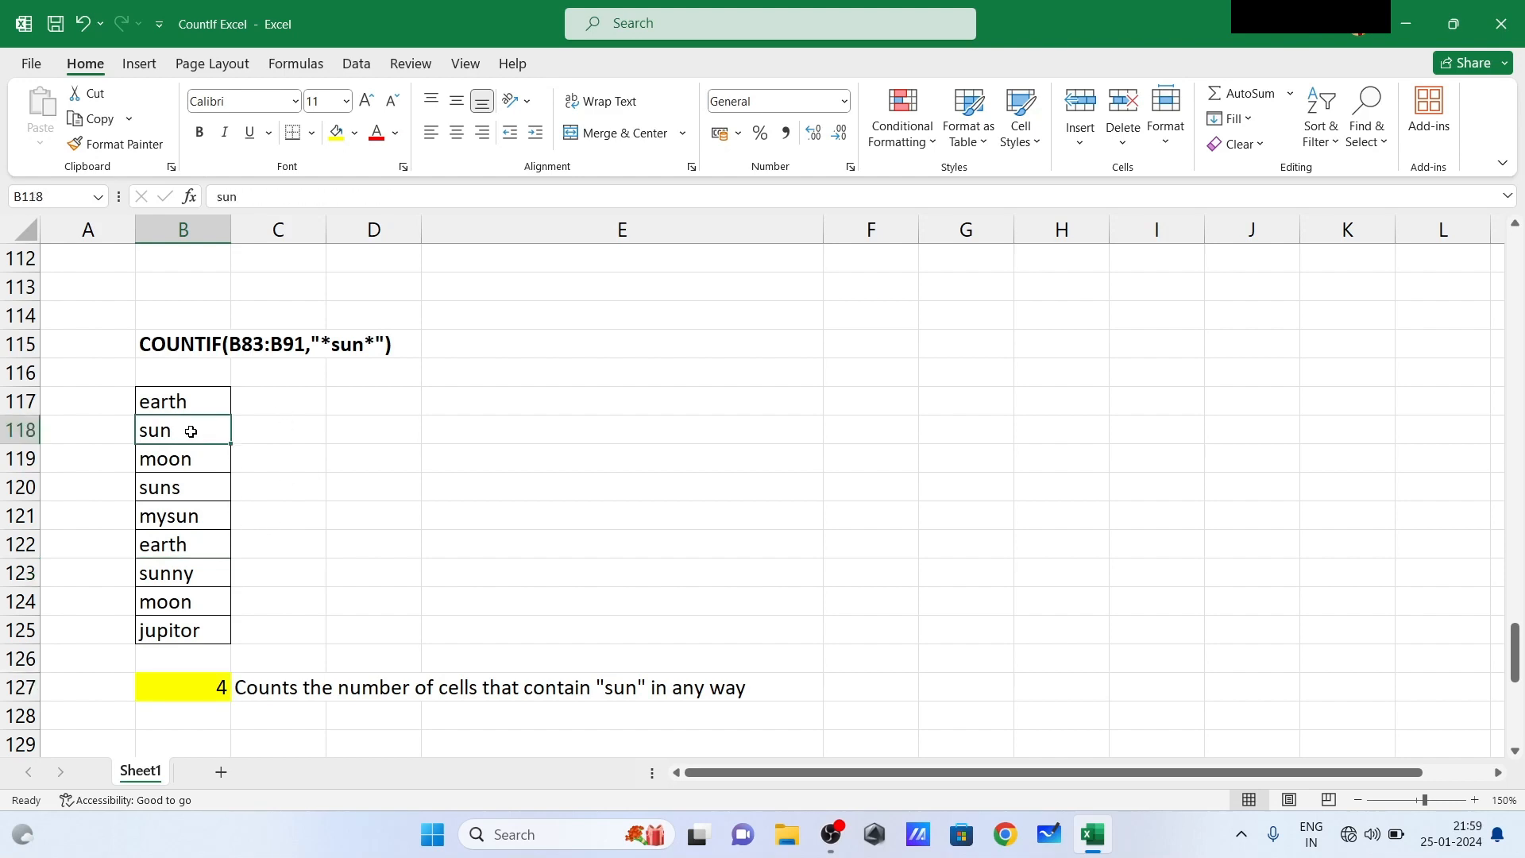
pyautogui.click(185, 491)
pyautogui.click(199, 523)
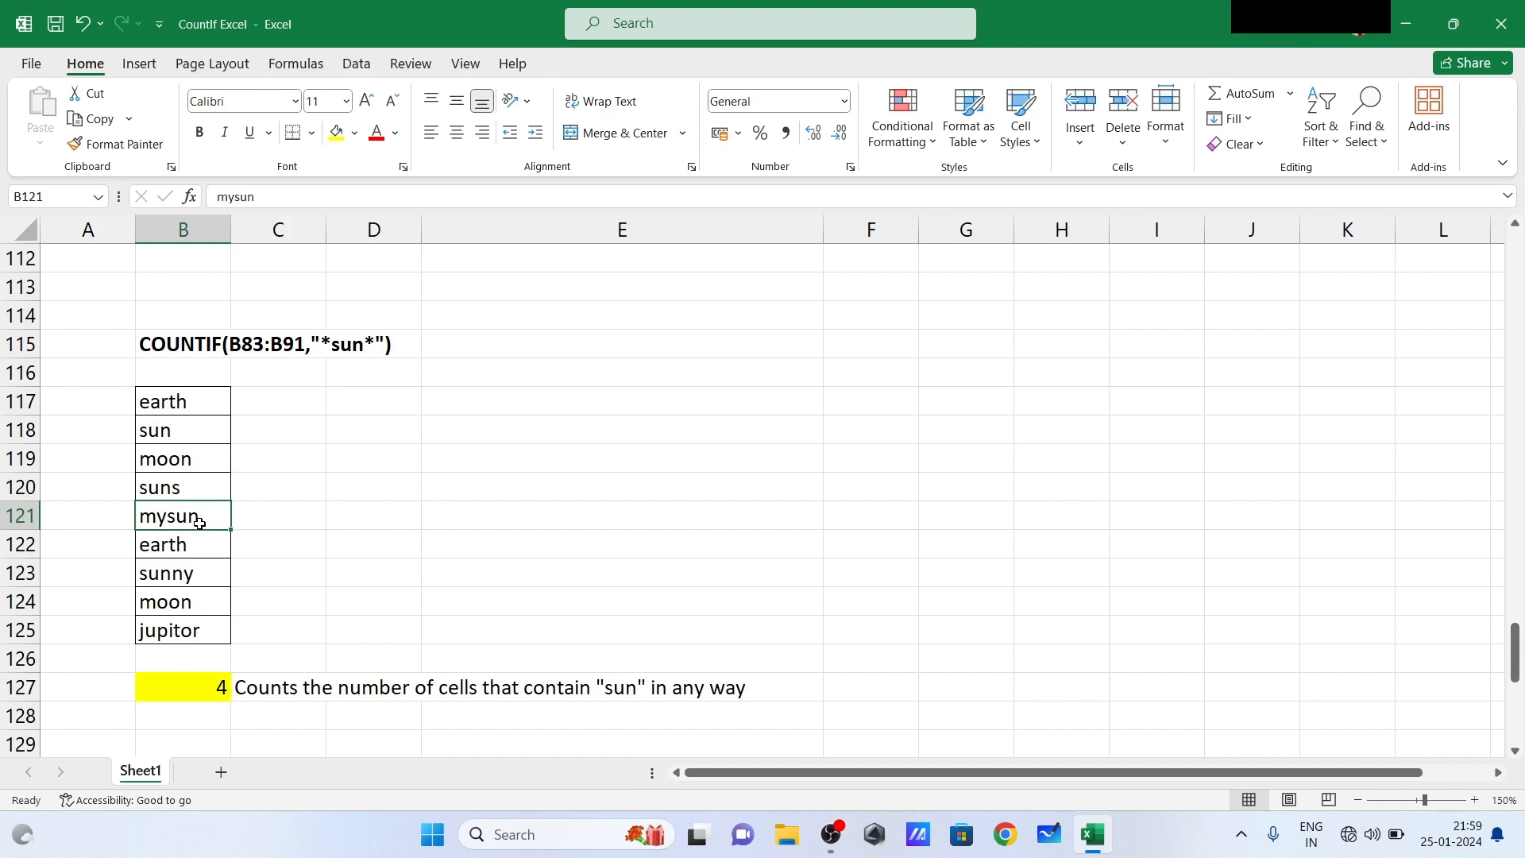
pyautogui.click(186, 576)
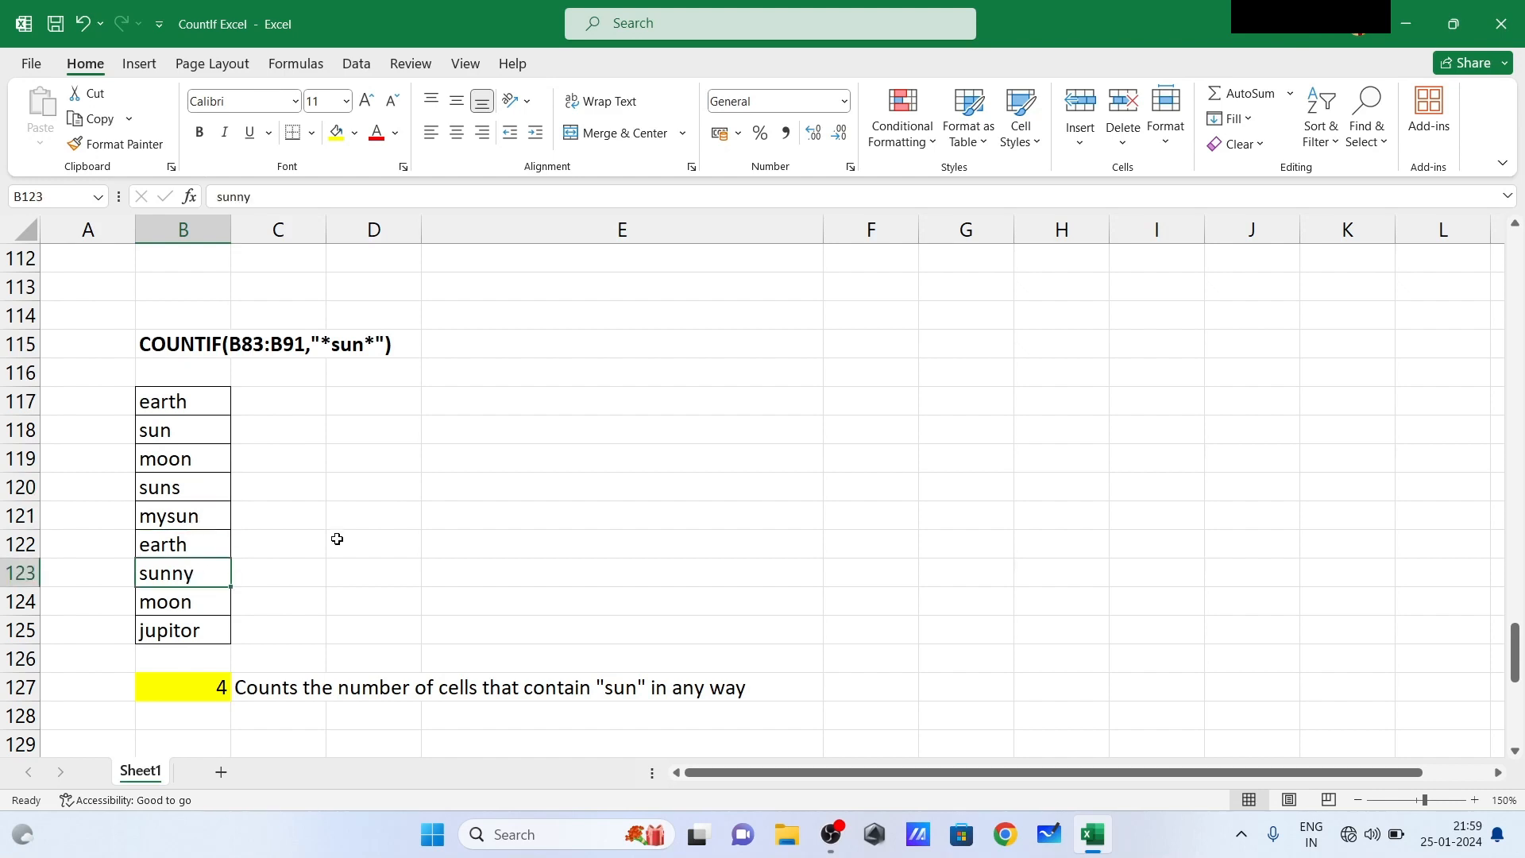
# - Append "sun" to the text in B124 so it reads moonsun, testing the wildcard count
pyautogui.click(198, 594)
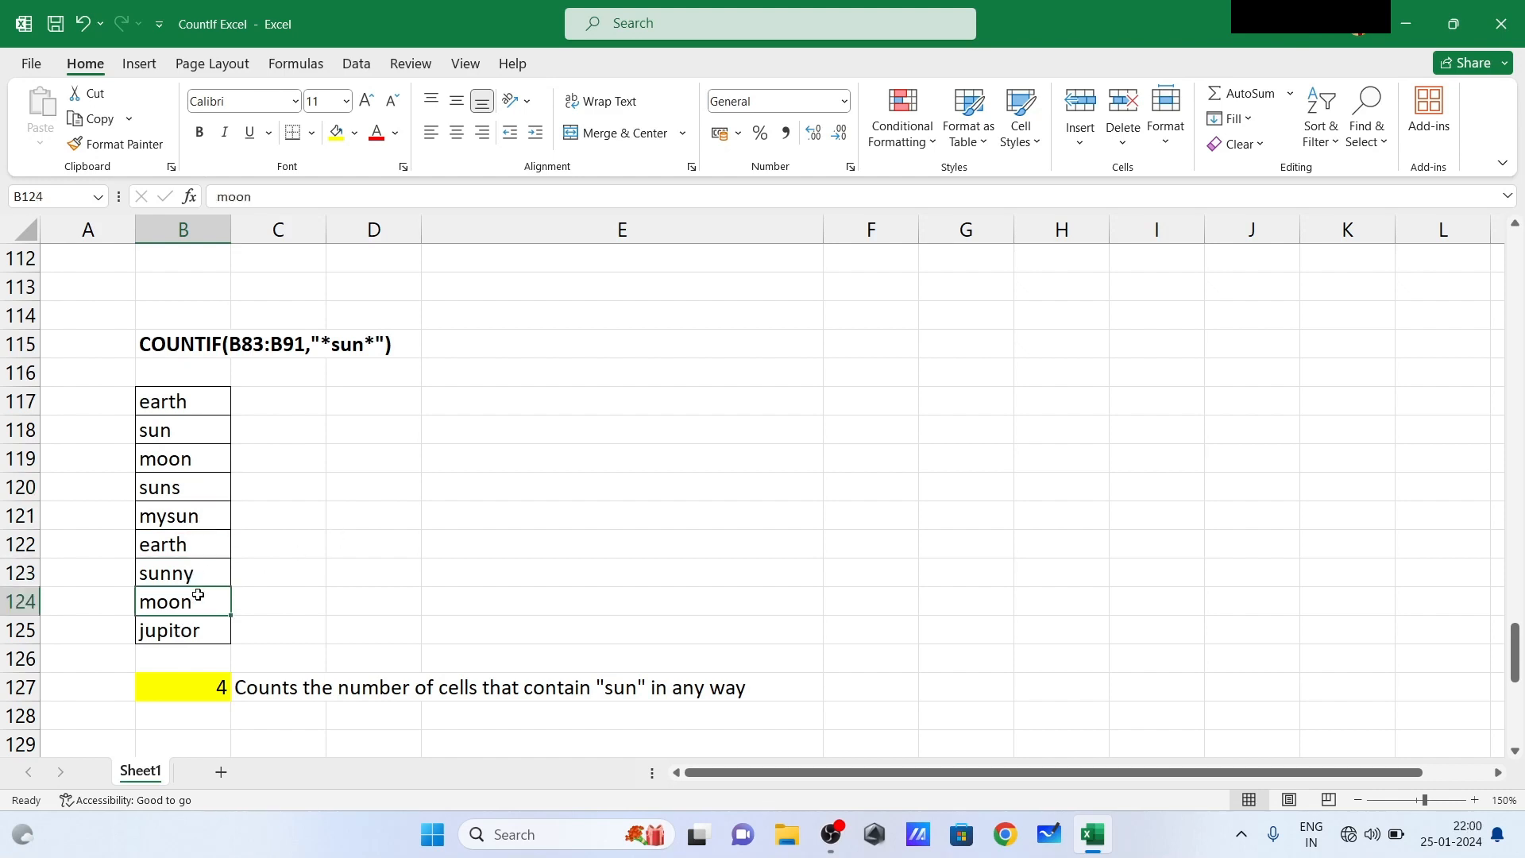
pyautogui.click(342, 194)
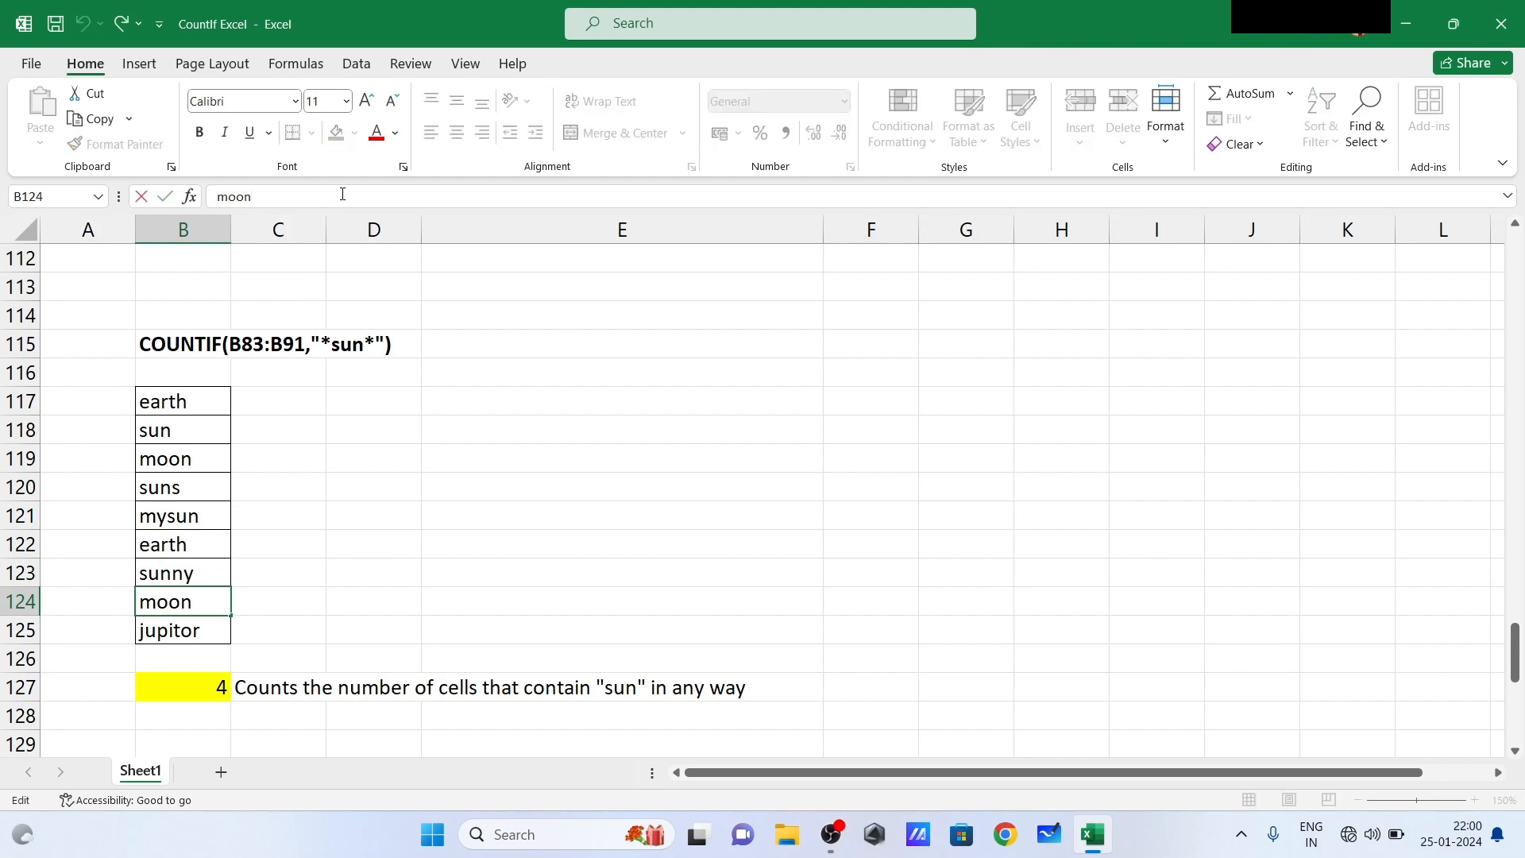
pyautogui.write('sun')
pyautogui.press('Return')
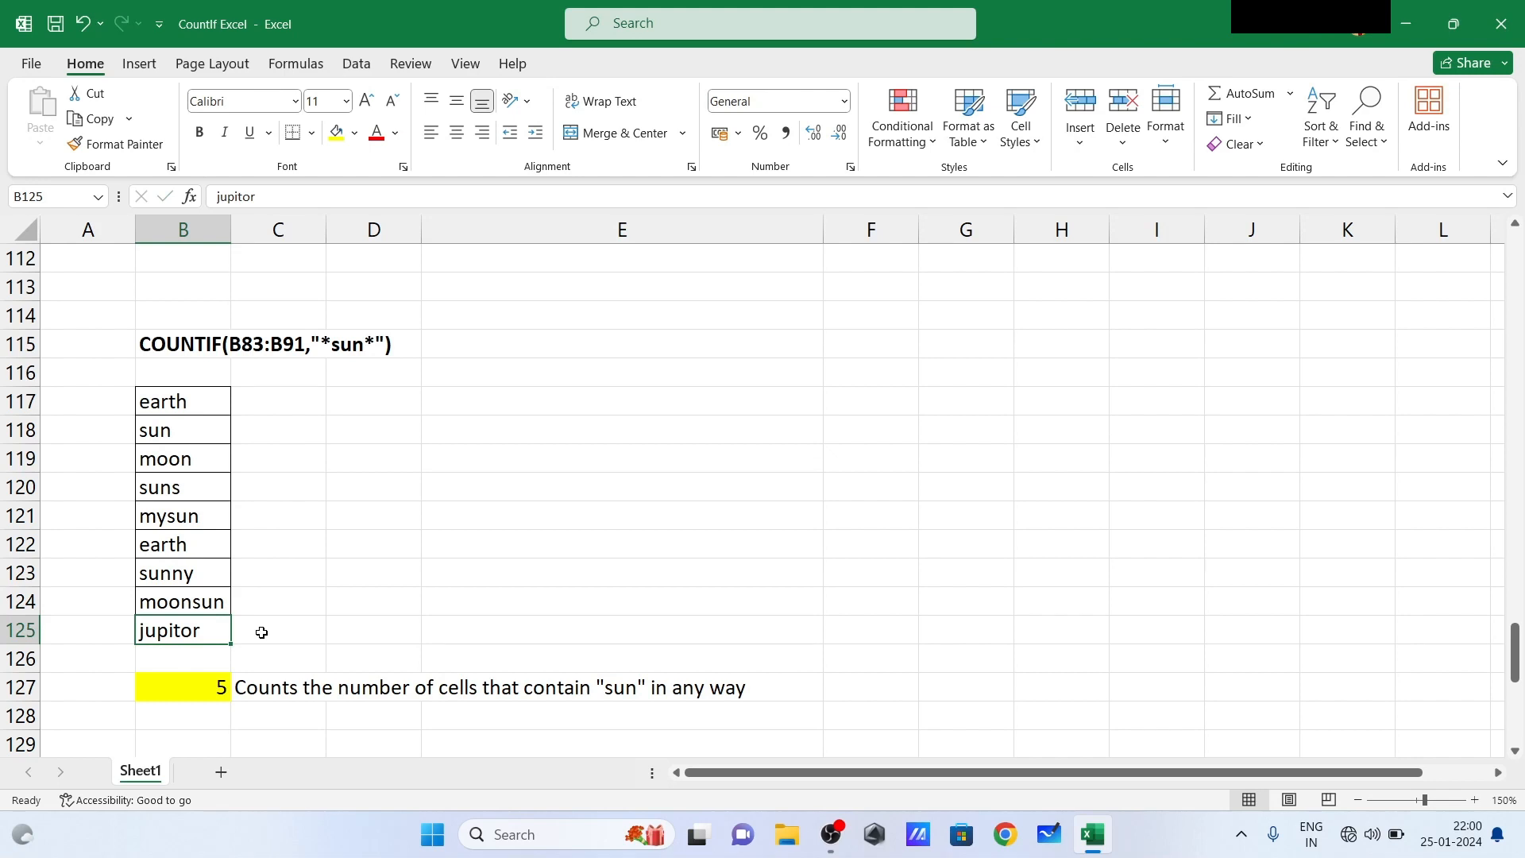
pyautogui.click(352, 568)
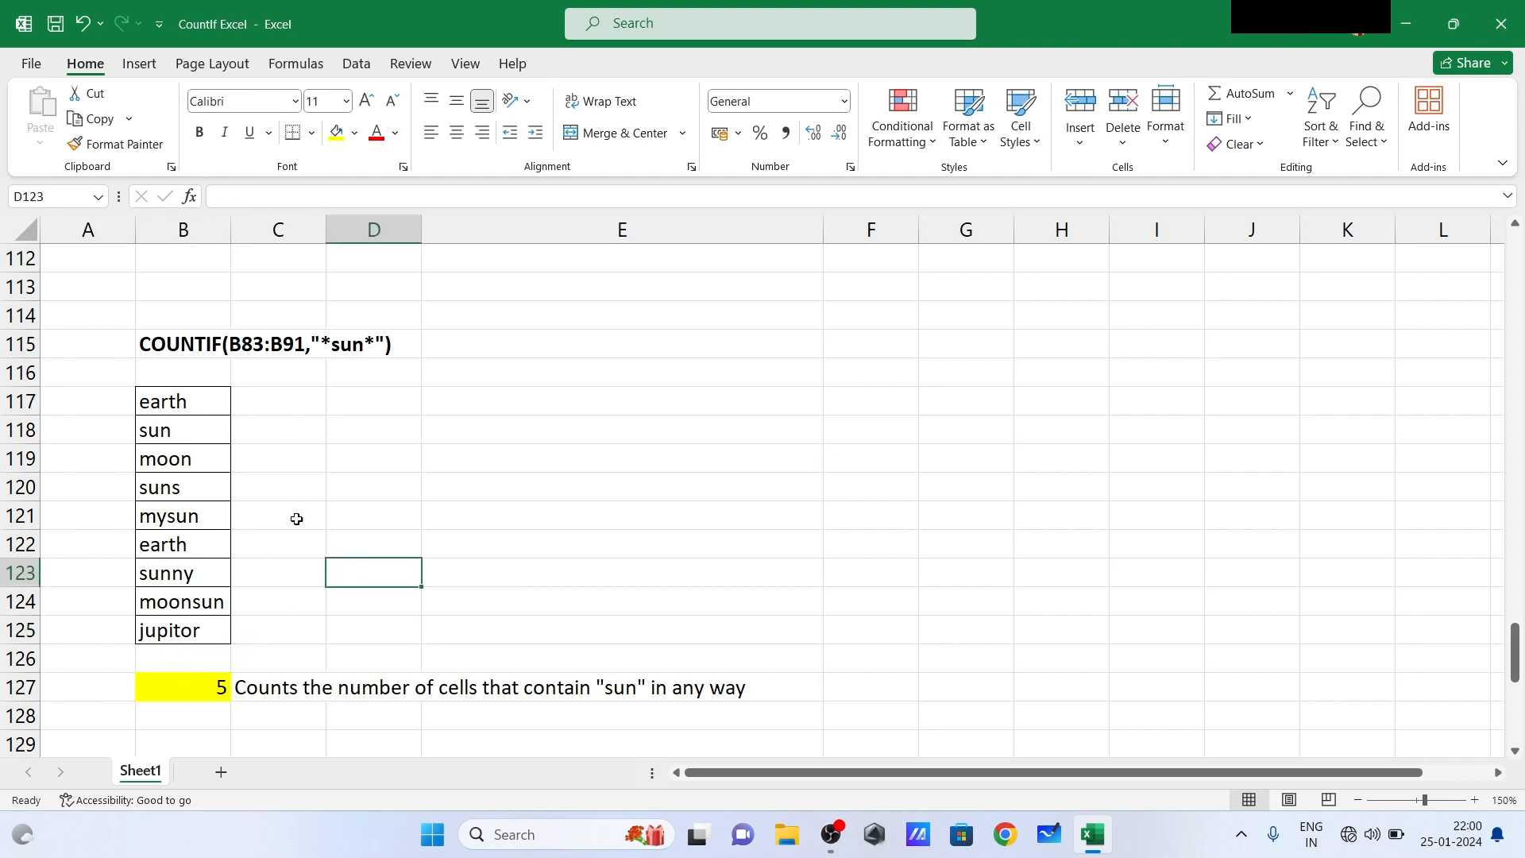
# - In the COUNTIF "*" example that counts text cells, replace the text in B136 with 15 to test the count
pyautogui.click(253, 525)
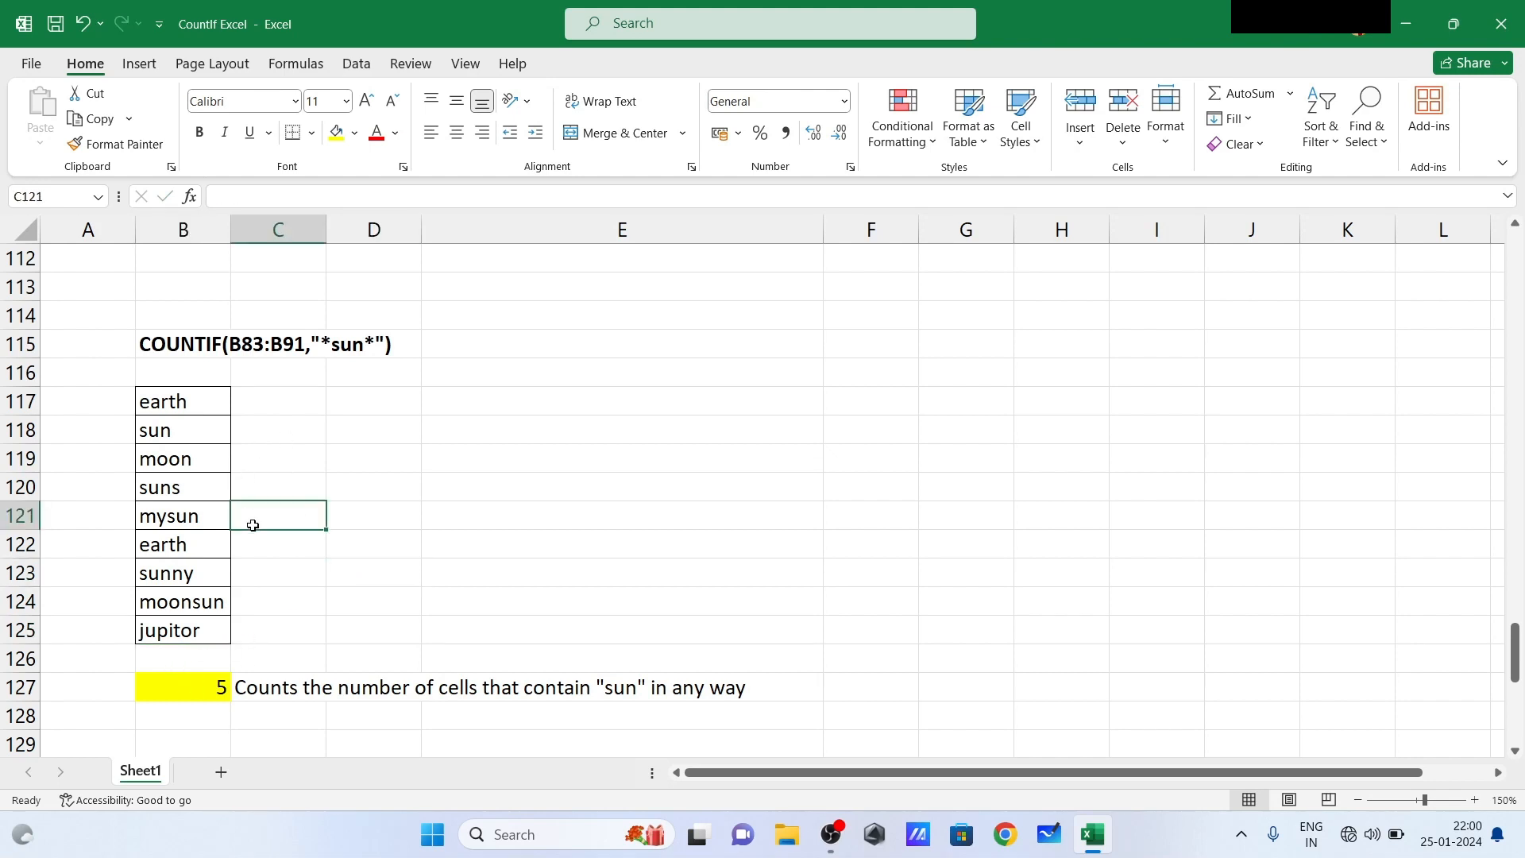
pyautogui.scroll(-1, 253, 525)
pyautogui.press('Down')
pyautogui.press('Down')
pyautogui.press('Down')
pyautogui.press('Down')
pyautogui.press('Down')
pyautogui.press('Down')
pyautogui.press('Down')
pyautogui.press('Down')
pyautogui.press('Down')
pyautogui.press('Down')
pyautogui.press('Down')
pyautogui.press('Down')
pyautogui.press('Down')
pyautogui.press('Down')
pyautogui.press('Down')
pyautogui.press('Down')
pyautogui.press('Down')
pyautogui.press('Down')
pyautogui.press('Down')
pyautogui.press('Down')
pyautogui.press('Down')
pyautogui.press('Down')
pyautogui.press('Down')
pyautogui.press('Down')
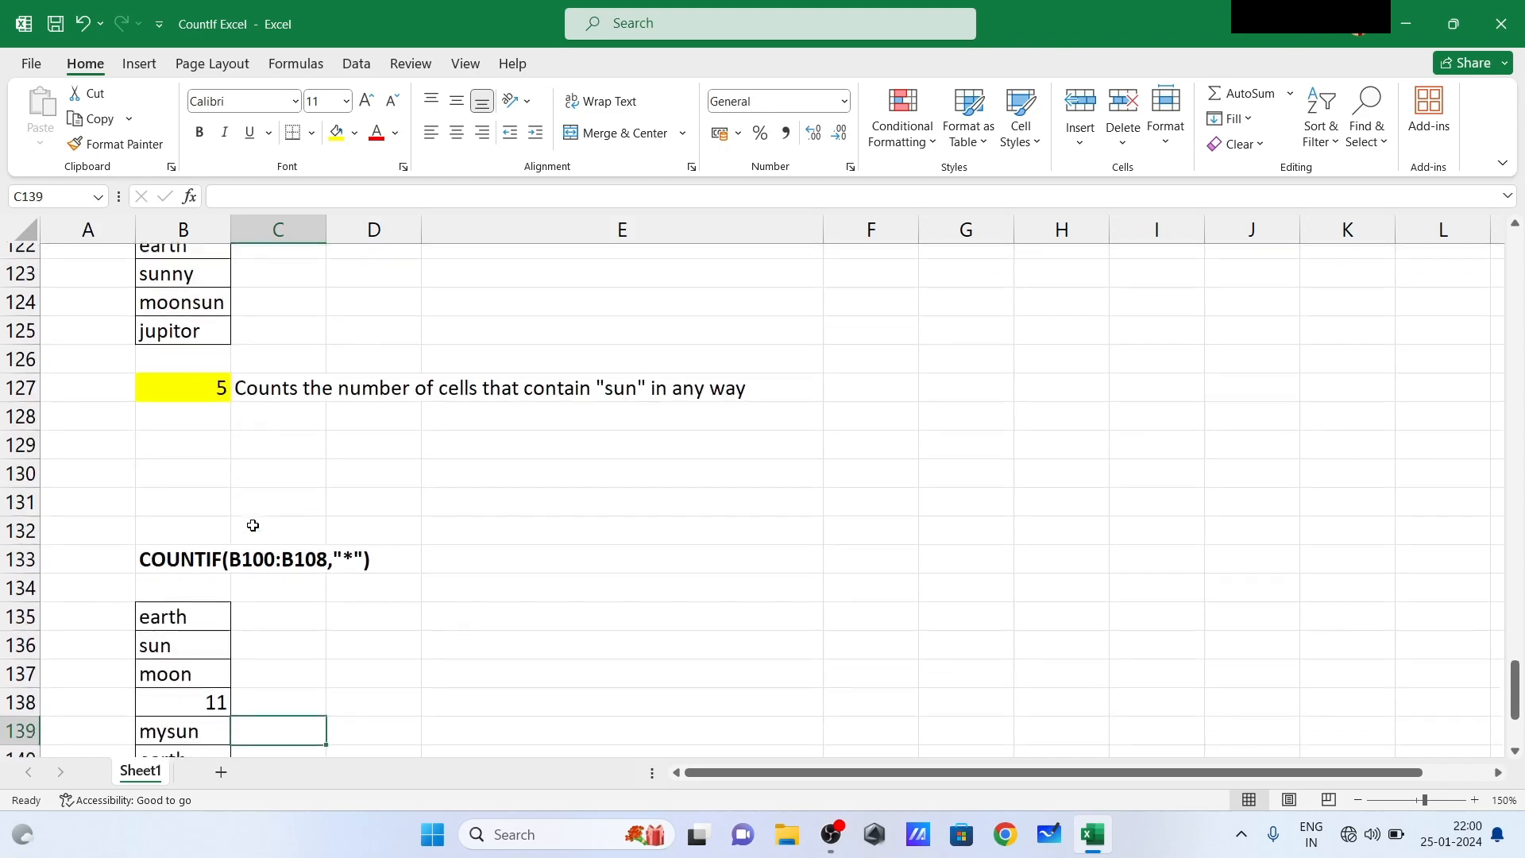
pyautogui.press('Down')
pyautogui.press('Down')
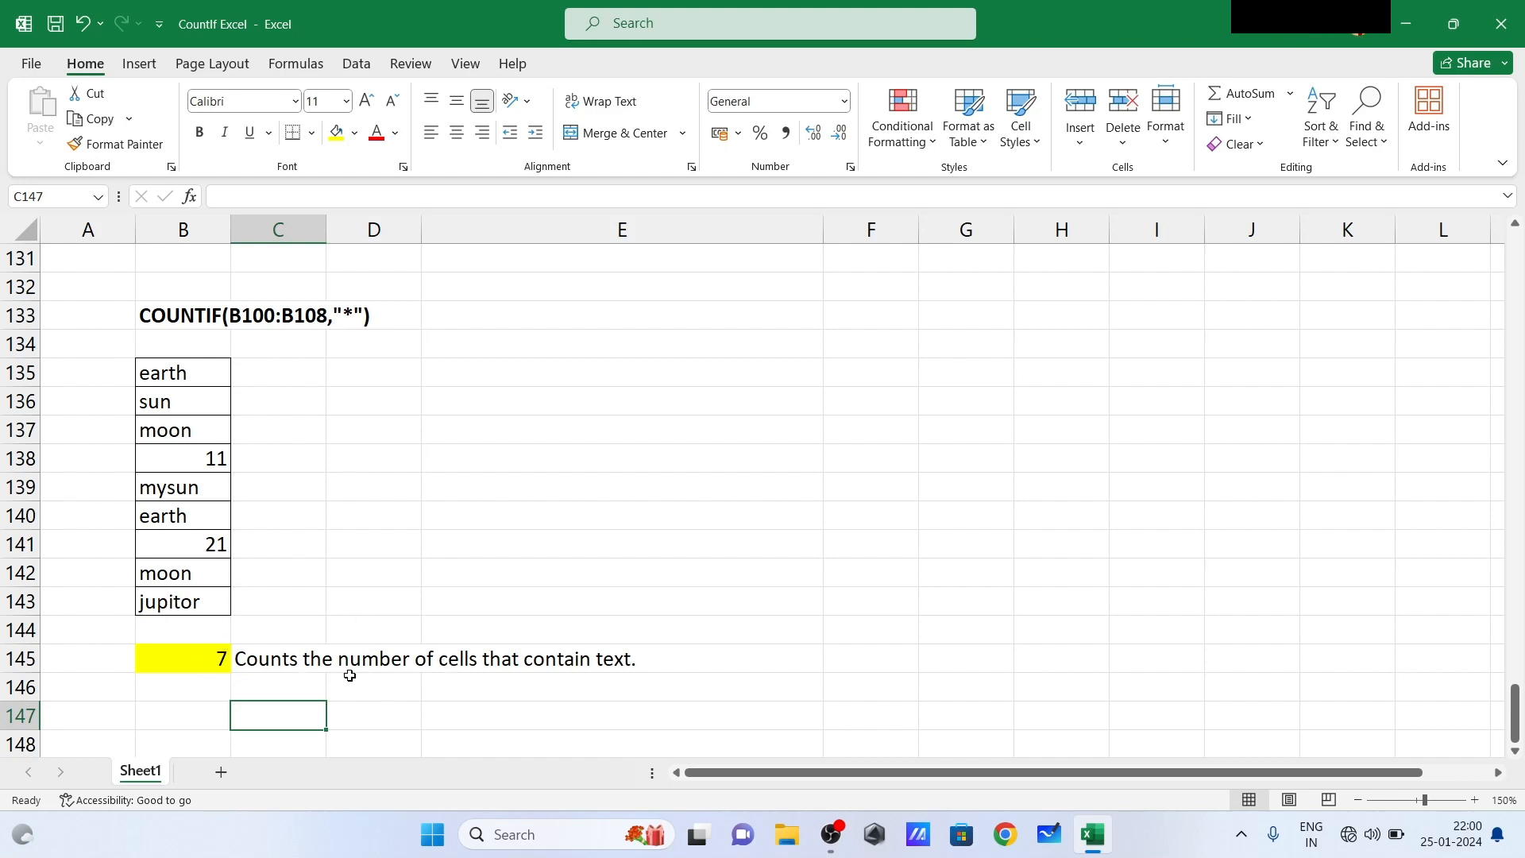
pyautogui.click(186, 401)
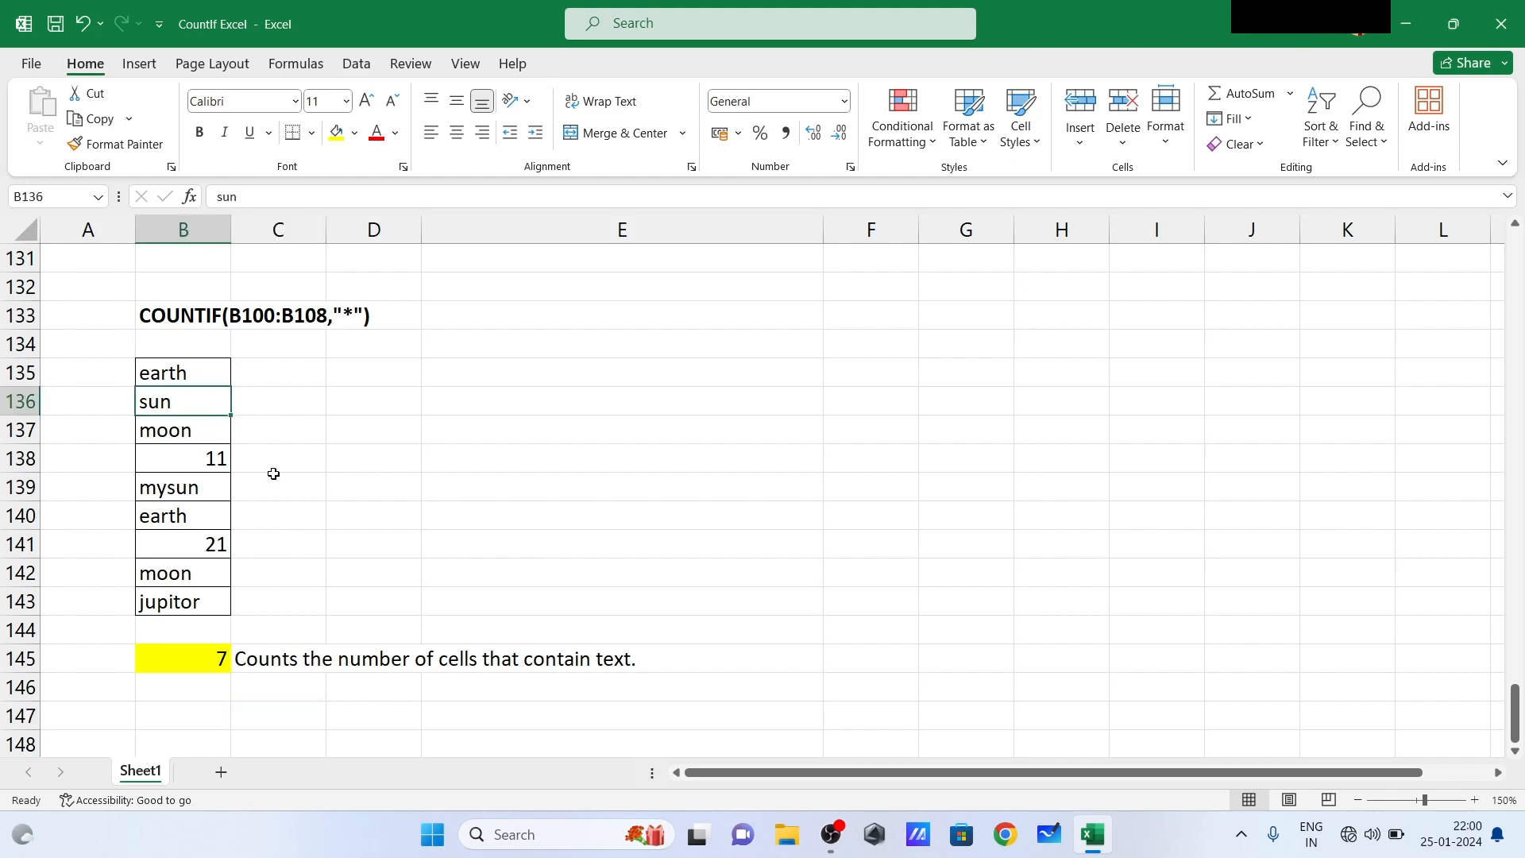
pyautogui.write('15')
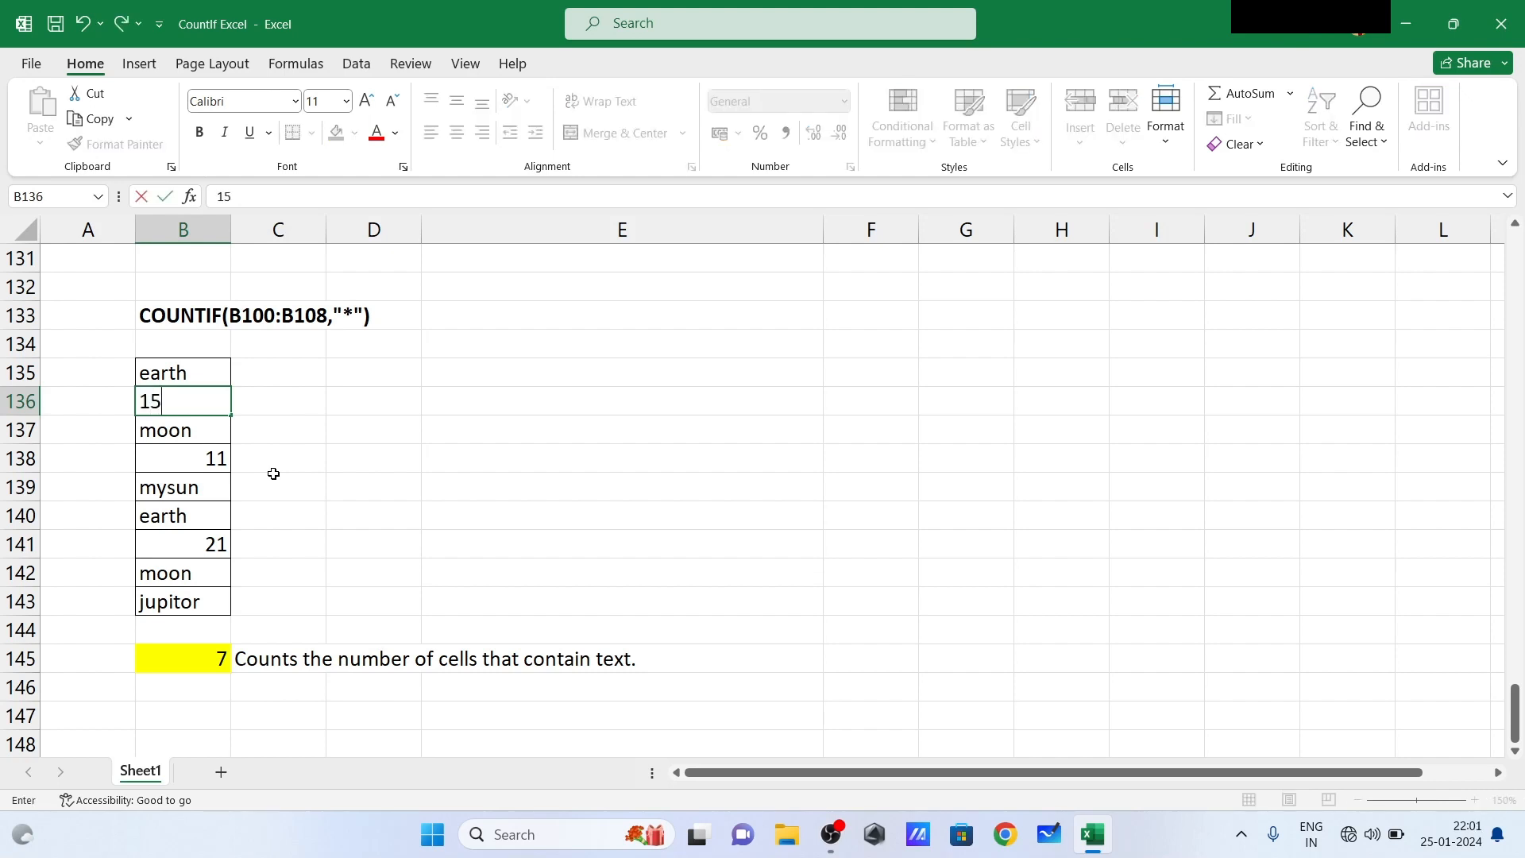
pyautogui.press('Return')
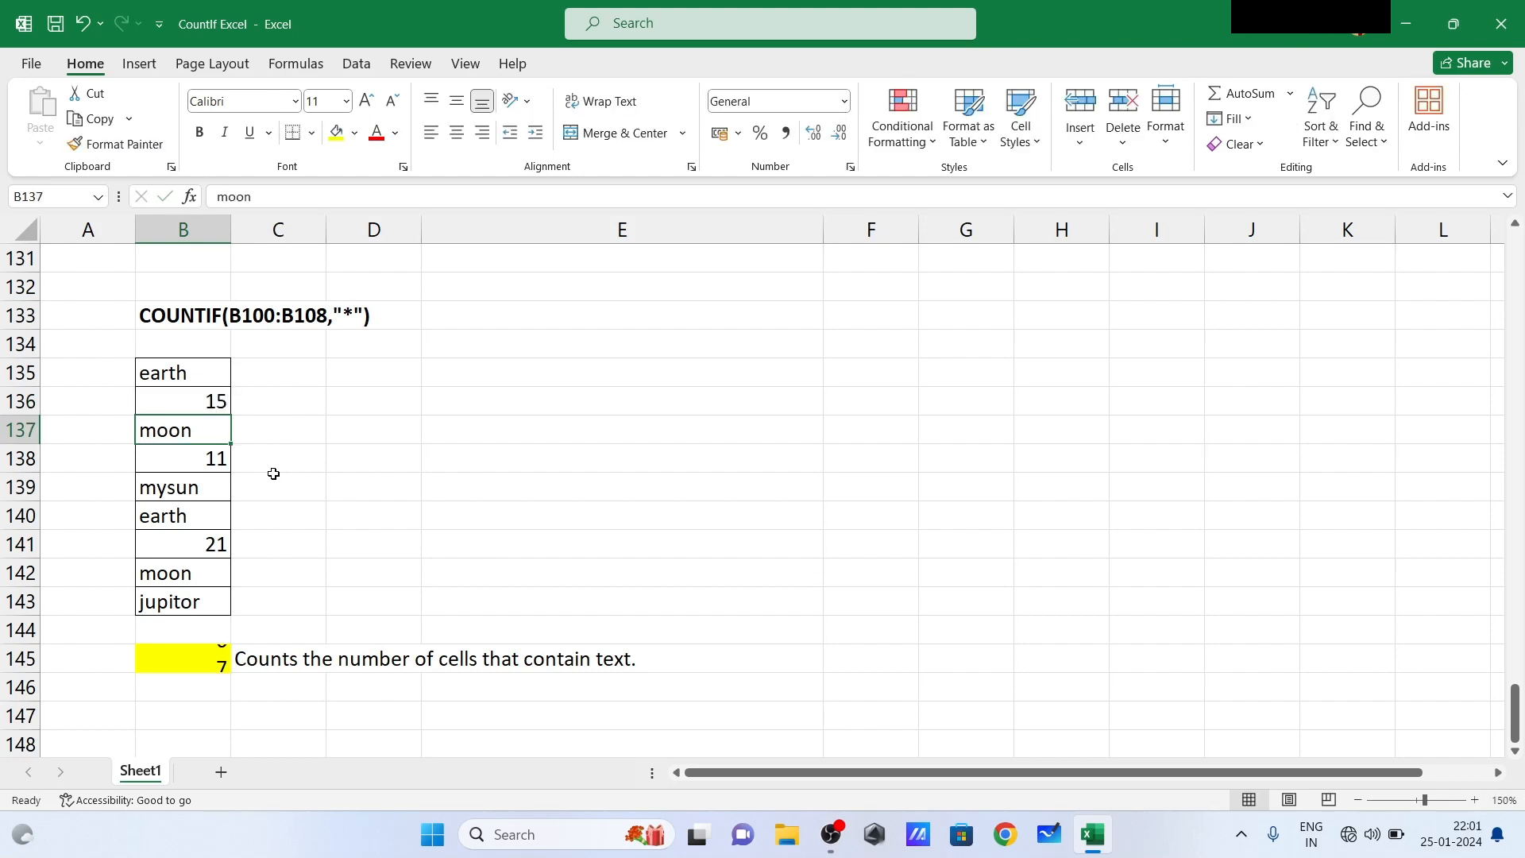
# - Replace the text in B143 with 0 to test the count of text cells in the COUNTIF "*" example
pyautogui.click(178, 598)
pyautogui.write('0')
pyautogui.press('Return')
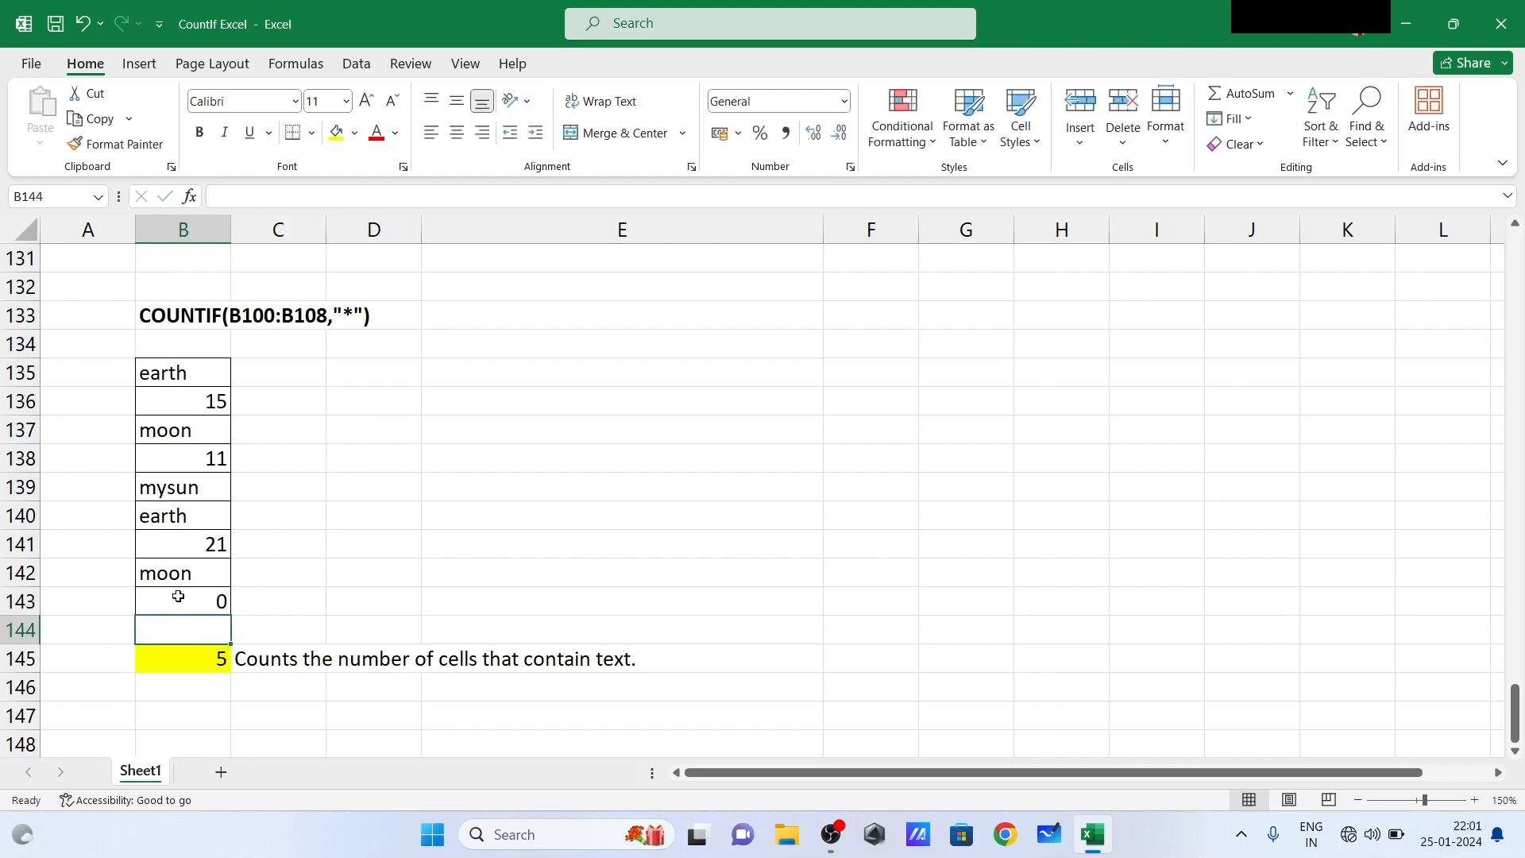
pyautogui.click(342, 613)
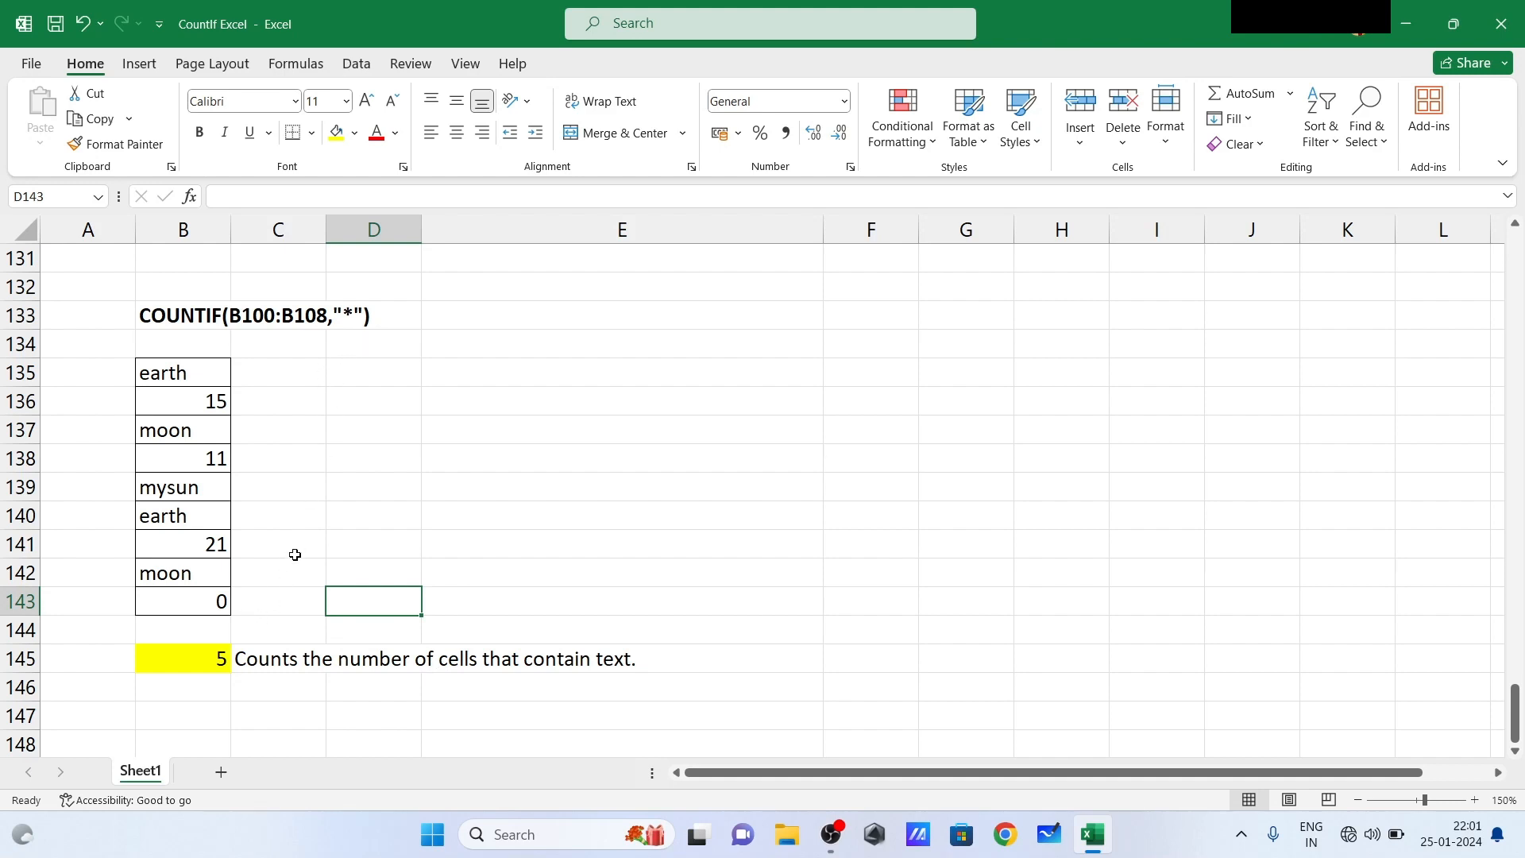
# - Review the worked examples in reverse order, from the COUNTIF "*" text count back up to the numbers-only COUNT example in row 14
pyautogui.scroll(1, 294, 554)
pyautogui.click(340, 517)
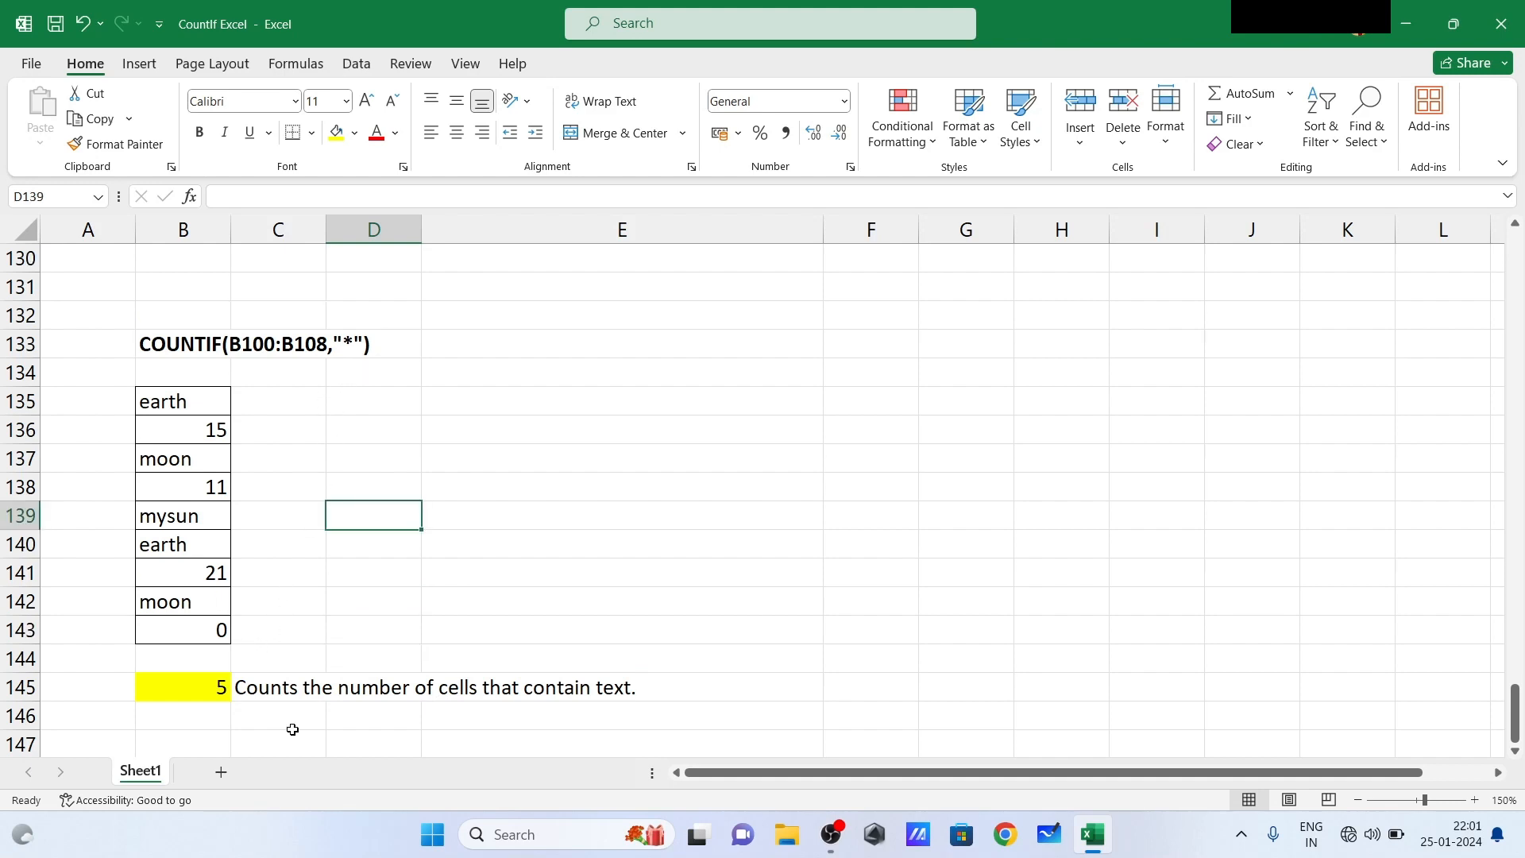
pyautogui.press('Up')
pyautogui.press('Up')
pyautogui.press('Up')
pyautogui.press('Up')
pyautogui.press('Up')
pyautogui.press('Up')
pyautogui.press('Up')
pyautogui.press('Up')
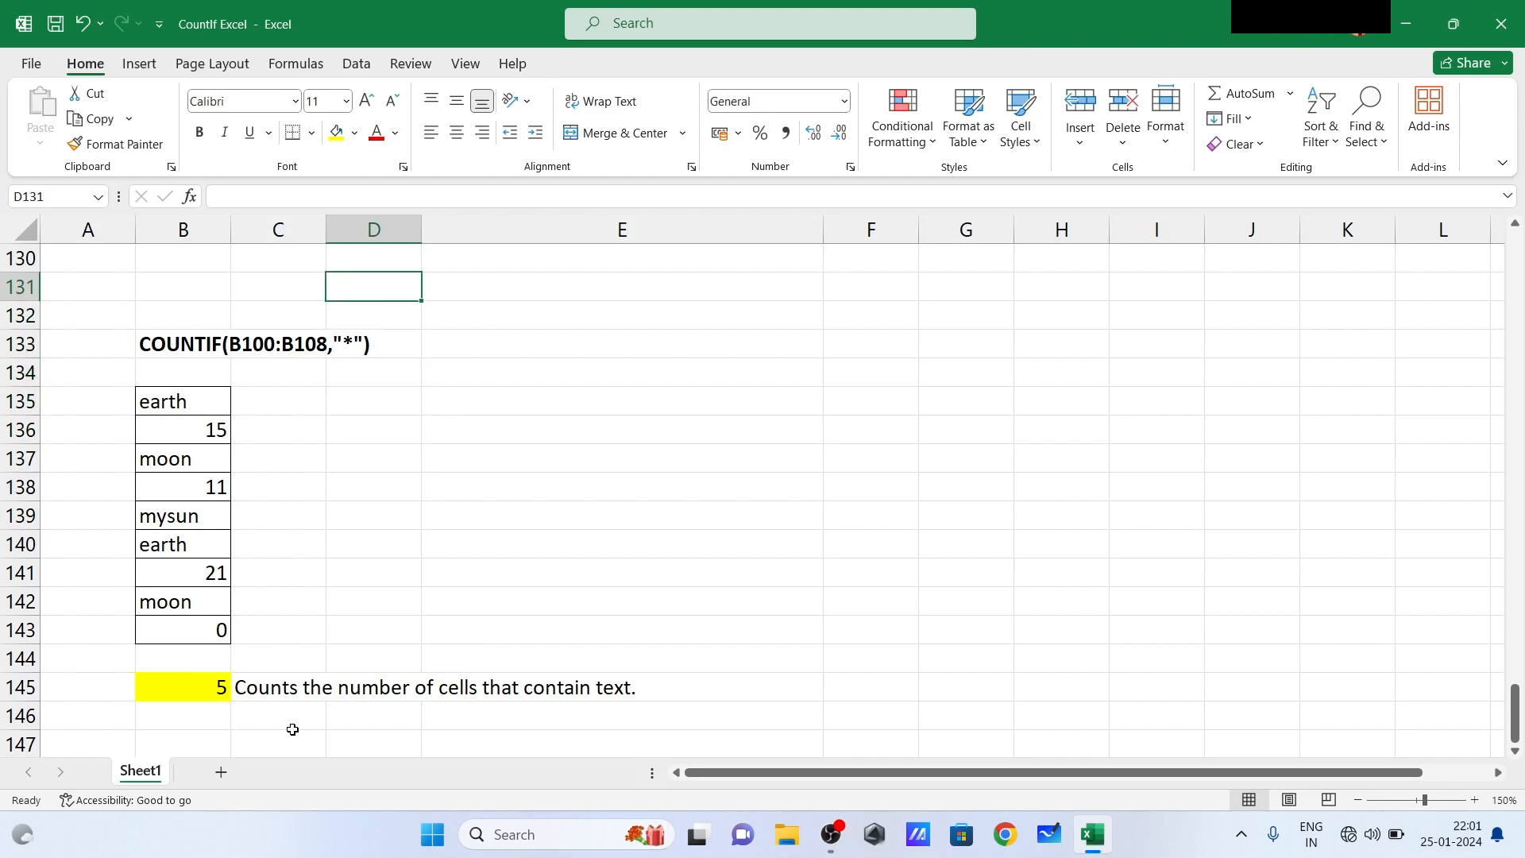
pyautogui.press('Up')
pyautogui.press('Up')
pyautogui.press('Up')
pyautogui.press('Up')
pyautogui.press('Up')
pyautogui.press('Up')
pyautogui.press('Up')
pyautogui.press('Up')
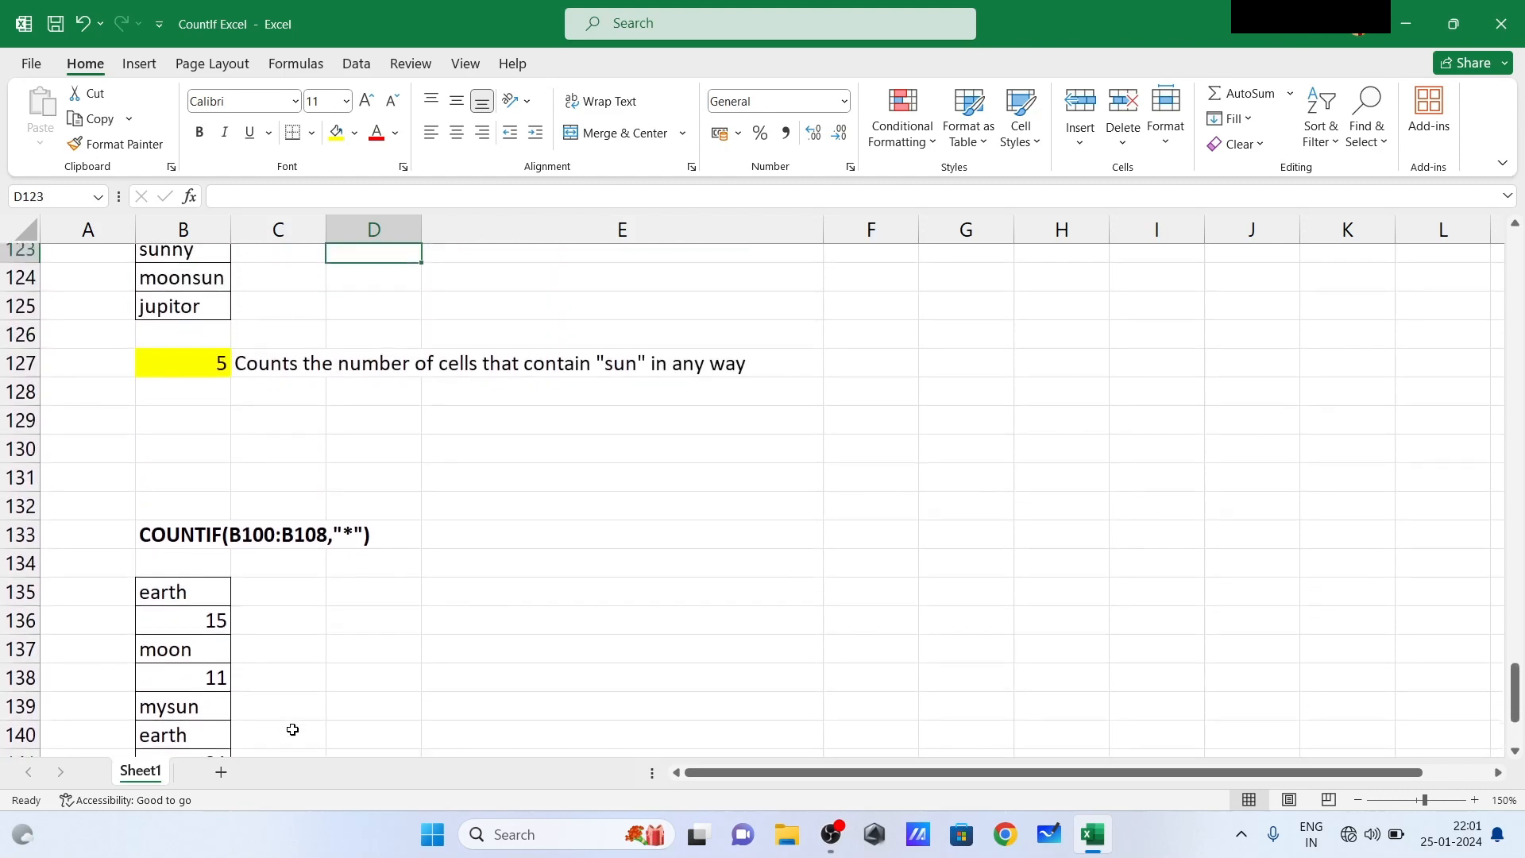
pyautogui.press('Up')
pyautogui.press('Up')
pyautogui.press('Up')
pyautogui.press('Up')
pyautogui.press('Up')
pyautogui.press('Up')
pyautogui.press('Up')
pyautogui.press('Up')
pyautogui.press('Up')
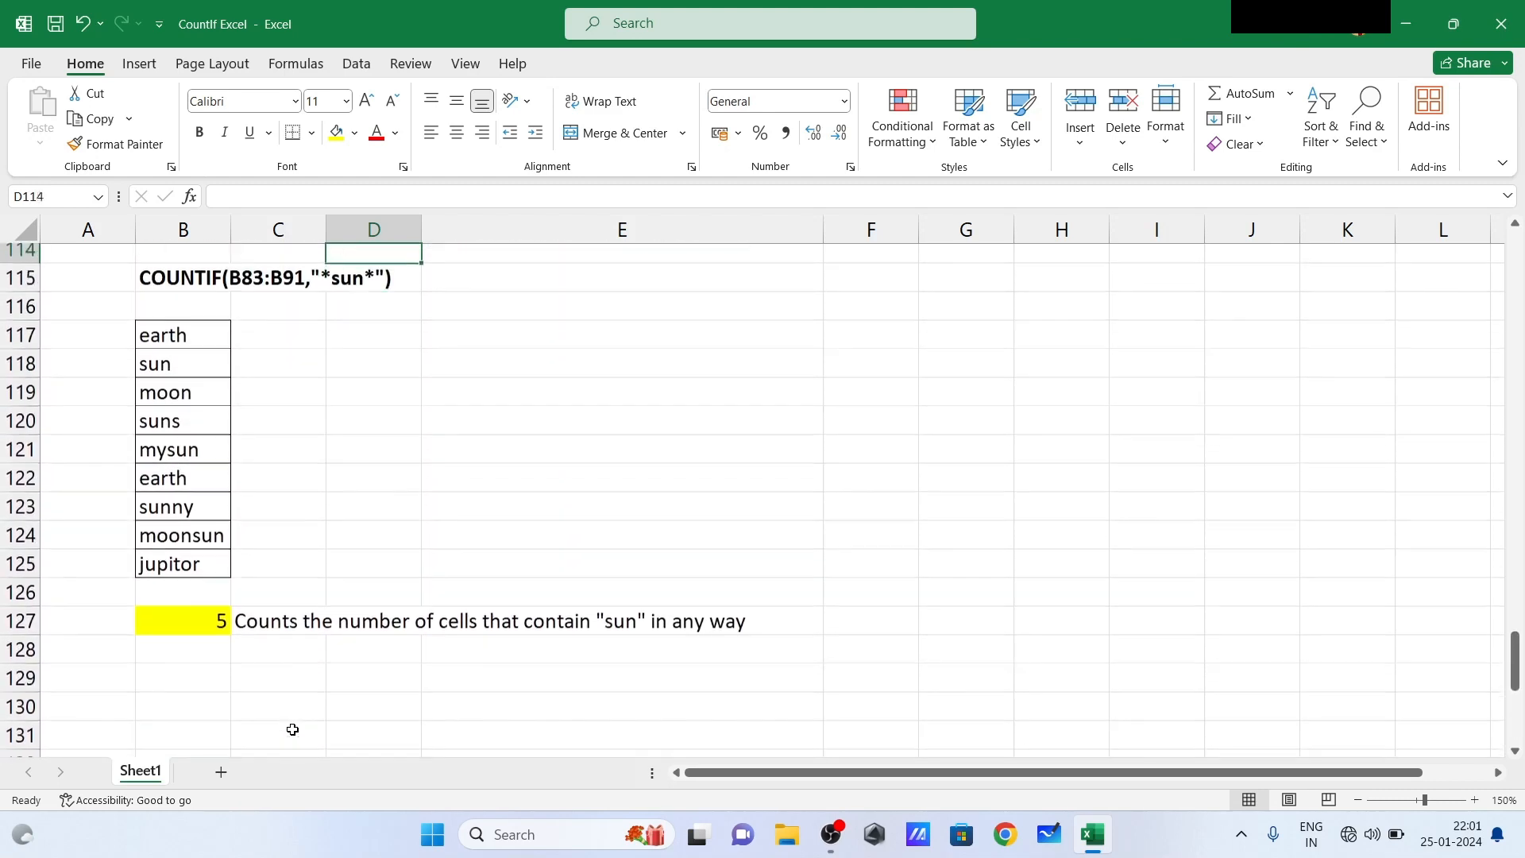
pyautogui.press('Up')
pyautogui.press('Up')
pyautogui.press('Up')
pyautogui.press('Up')
pyautogui.press('Up')
pyautogui.press('Up')
pyautogui.press('Up')
pyautogui.press('Up')
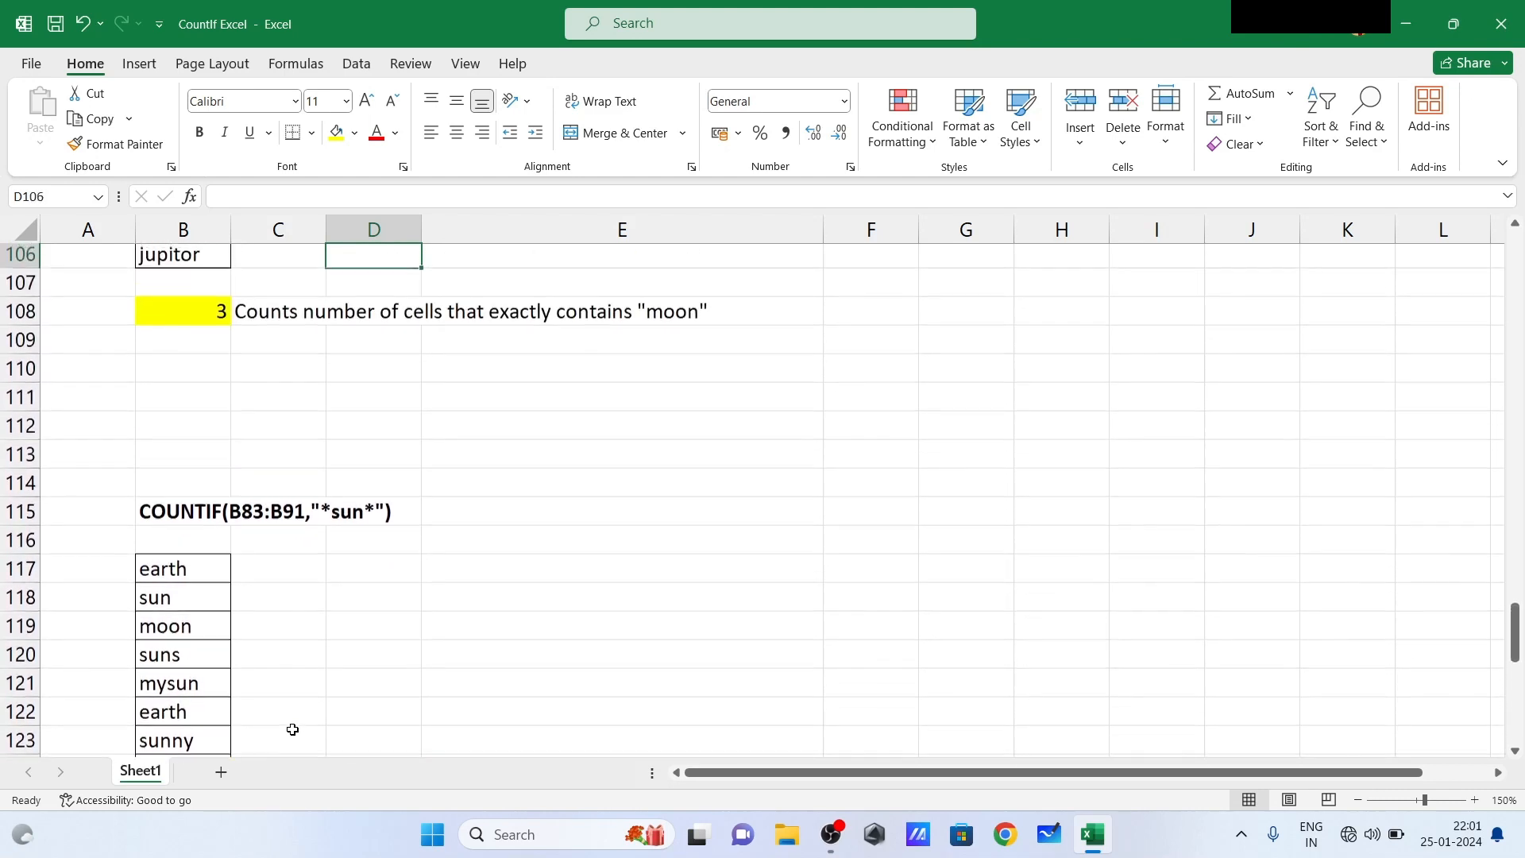
pyautogui.press('Up')
pyautogui.press('Up')
pyautogui.press('Up')
pyautogui.press('Up')
pyautogui.press('Up')
pyautogui.press('Up')
pyautogui.press('Up')
pyautogui.press('Up')
pyautogui.press('Up')
pyautogui.press('Up')
pyautogui.press('Up')
pyautogui.press('Up')
pyautogui.press('Up')
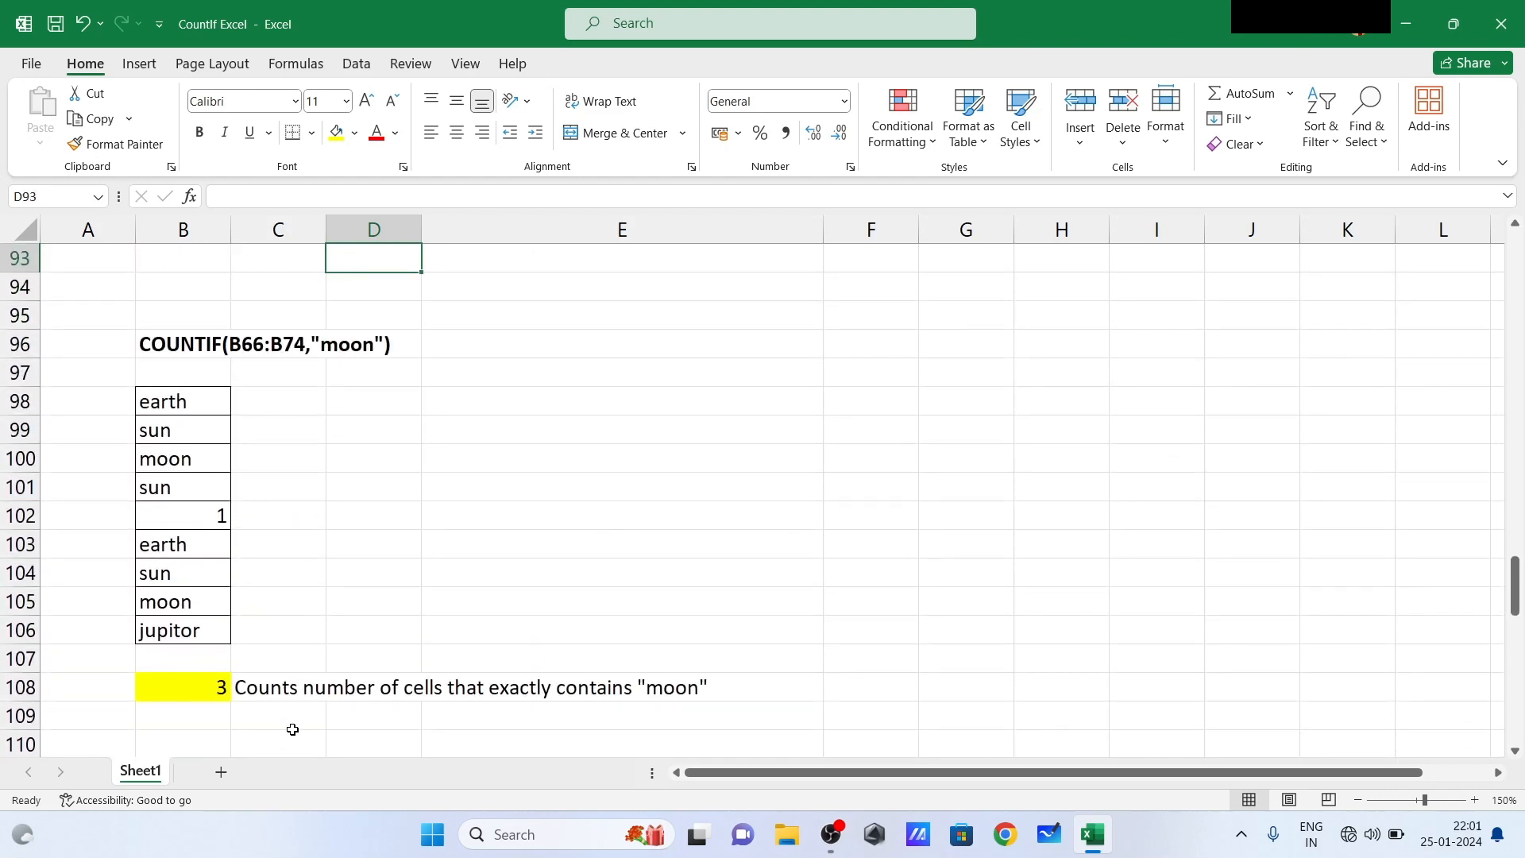
pyautogui.press('Up')
pyautogui.press('Up')
pyautogui.press('Up')
pyautogui.press('Up')
pyautogui.press('Up')
pyautogui.press('Up')
pyautogui.press('Up')
pyautogui.press('Up')
pyautogui.press('Up')
pyautogui.press('Up')
pyautogui.press('Up')
pyautogui.press('Up')
pyautogui.press('Up')
pyautogui.press('Up')
pyautogui.press('Up')
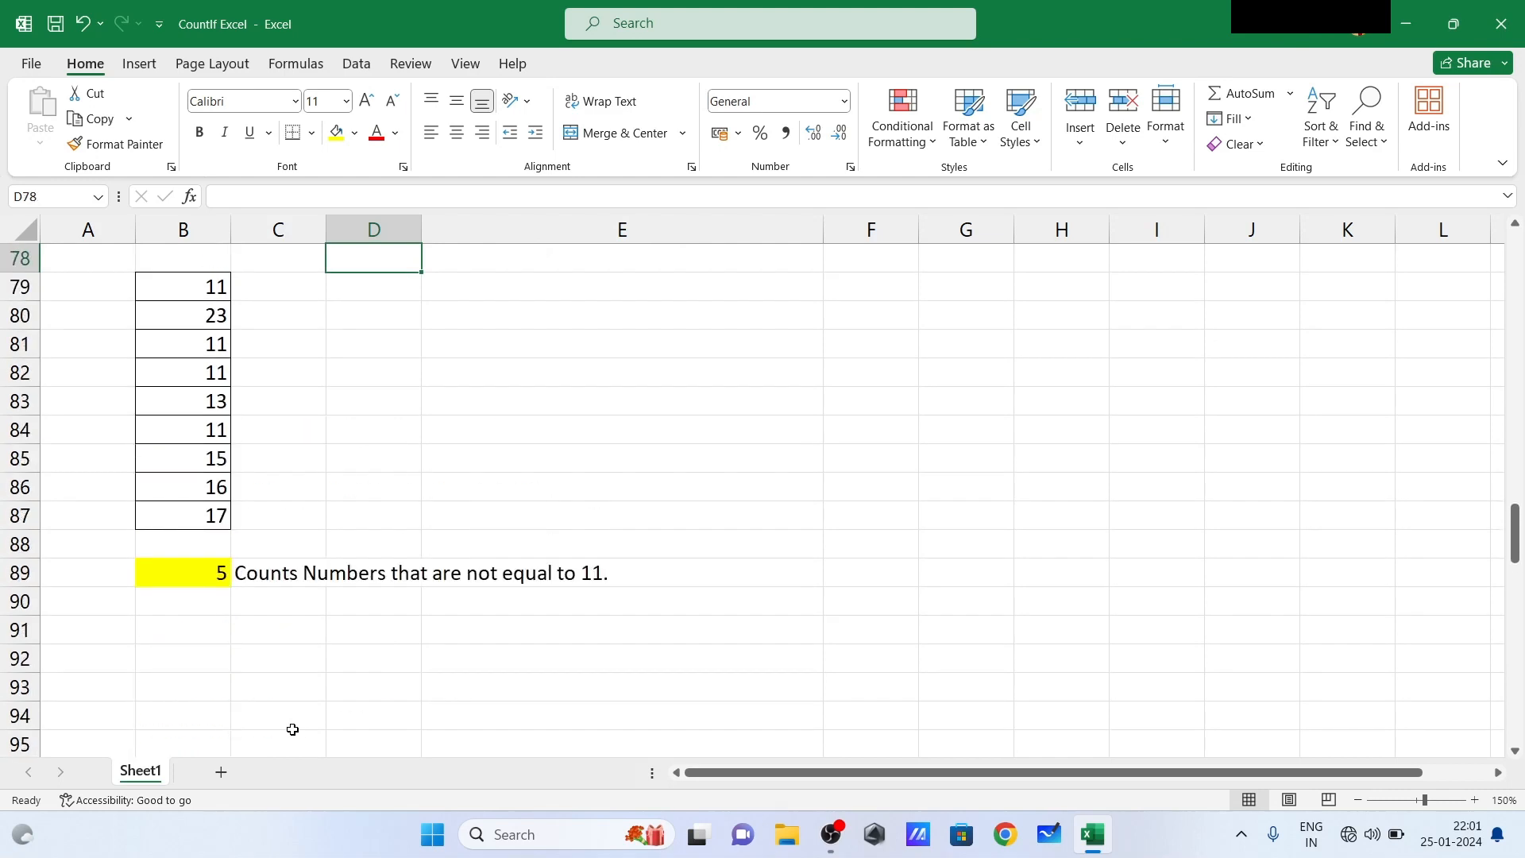
pyautogui.press('Up')
pyautogui.press('Up')
pyautogui.press('Up')
pyautogui.press('Up')
pyautogui.press('Up')
pyautogui.press('Up')
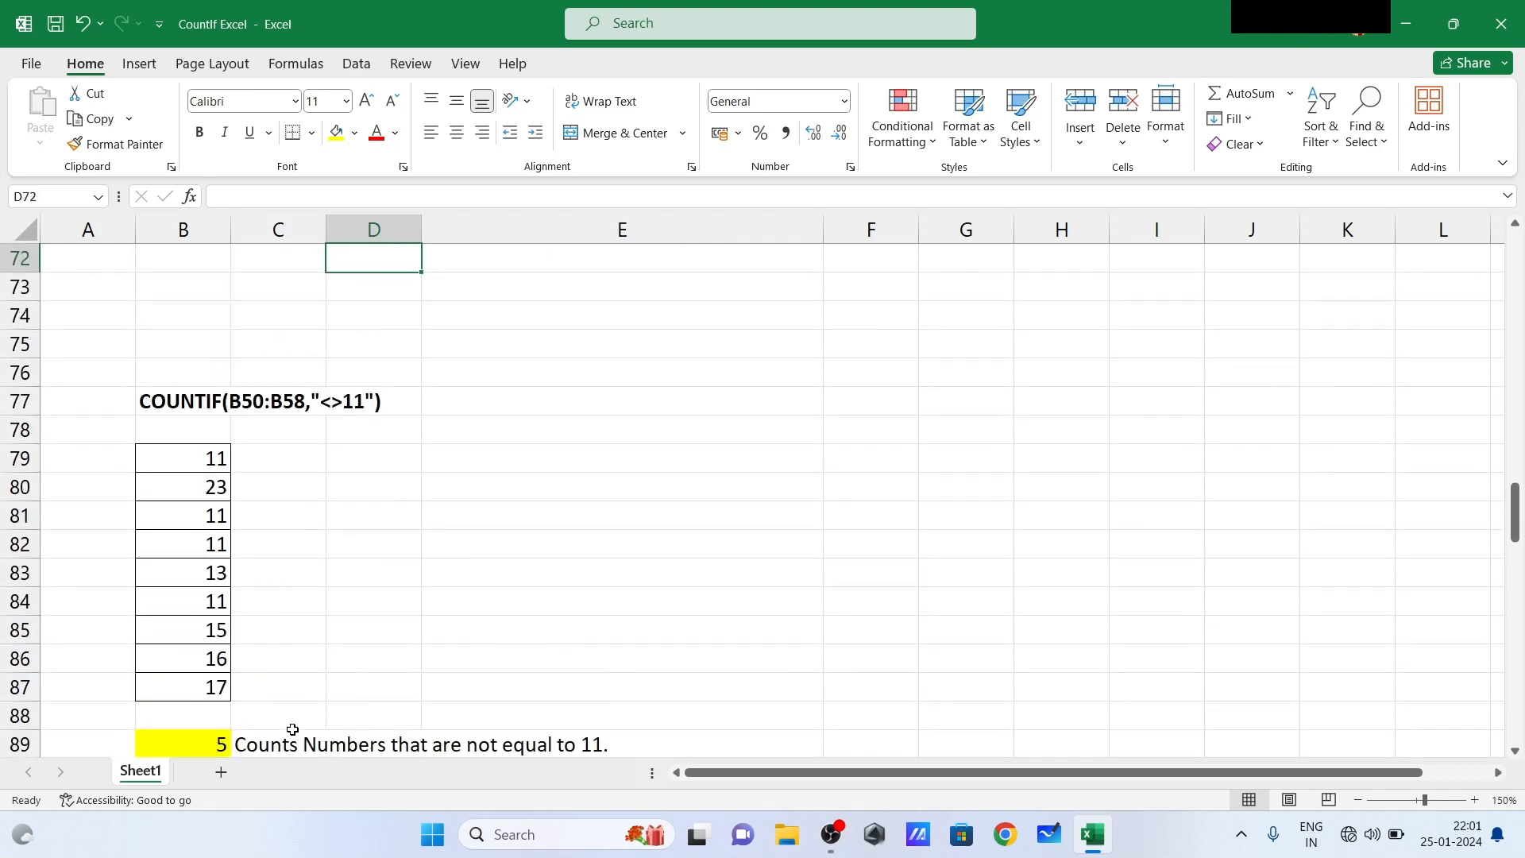
pyautogui.press('Up')
pyautogui.press('Up')
pyautogui.press('Up')
pyautogui.press('Up')
pyautogui.press('Up')
pyautogui.press('Up')
pyautogui.press('Up')
pyautogui.press('Up')
pyautogui.press('Up')
pyautogui.press('Up')
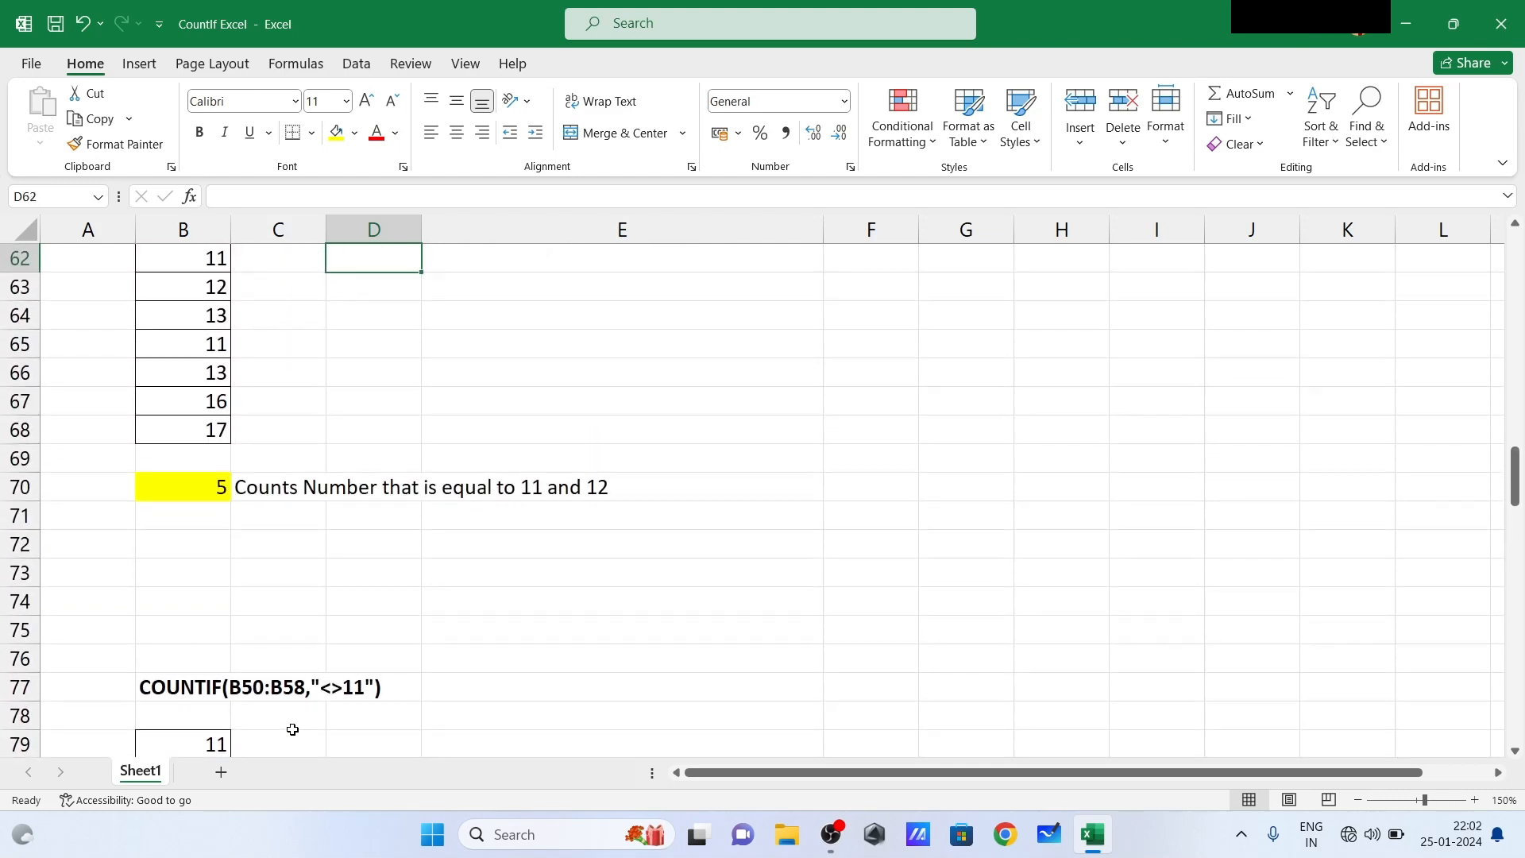
pyautogui.press('Up')
pyautogui.press('Up')
pyautogui.press('Up')
pyautogui.press('Up')
pyautogui.press('Up')
pyautogui.press('Up')
pyautogui.press('Up')
pyautogui.press('Up')
pyautogui.press('Up')
pyautogui.press('Up')
pyautogui.press('Up')
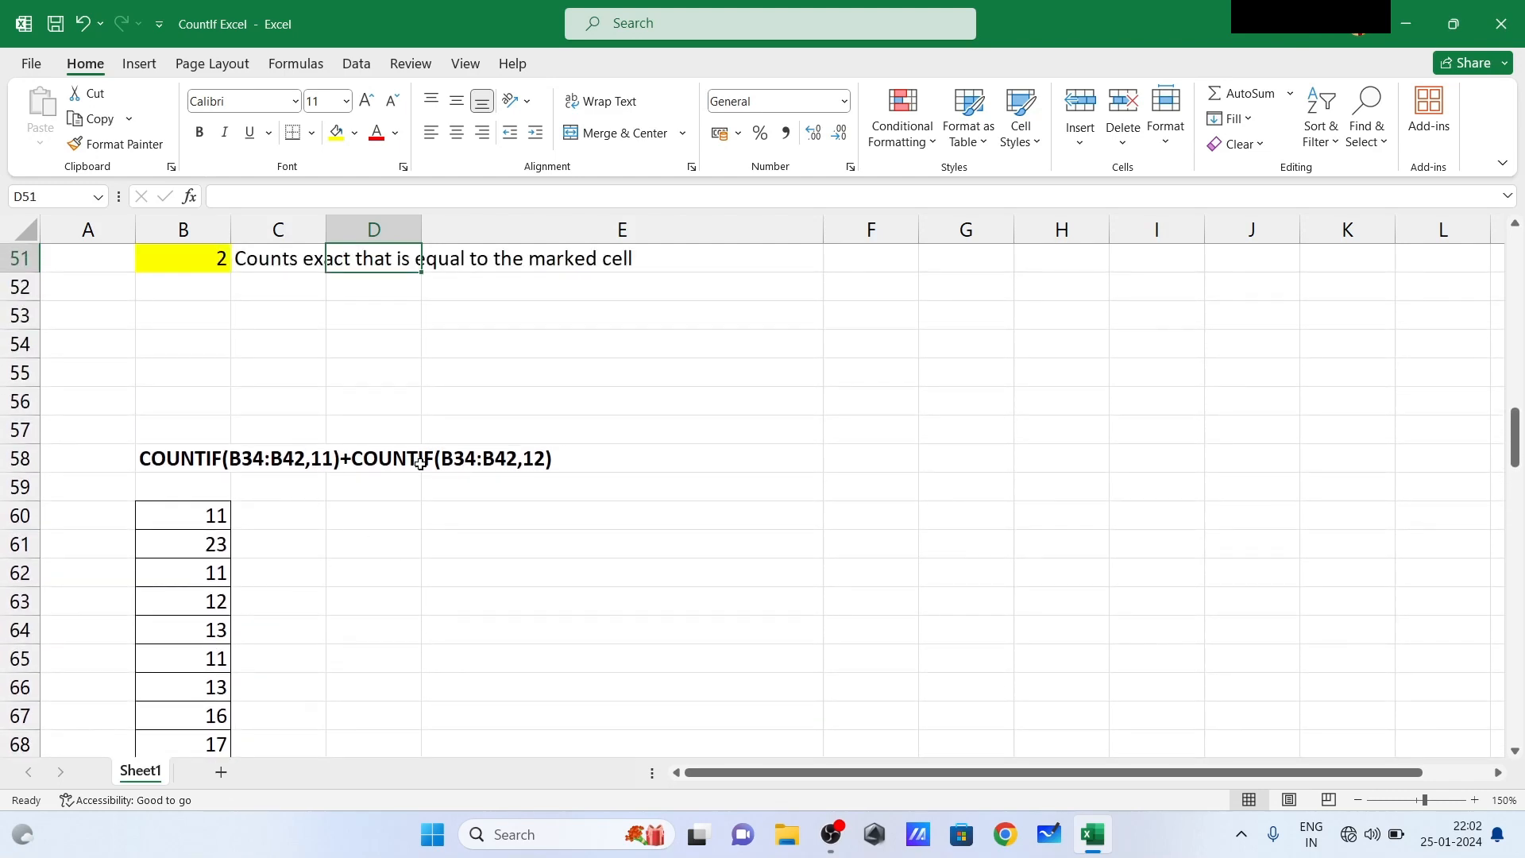
pyautogui.click(318, 557)
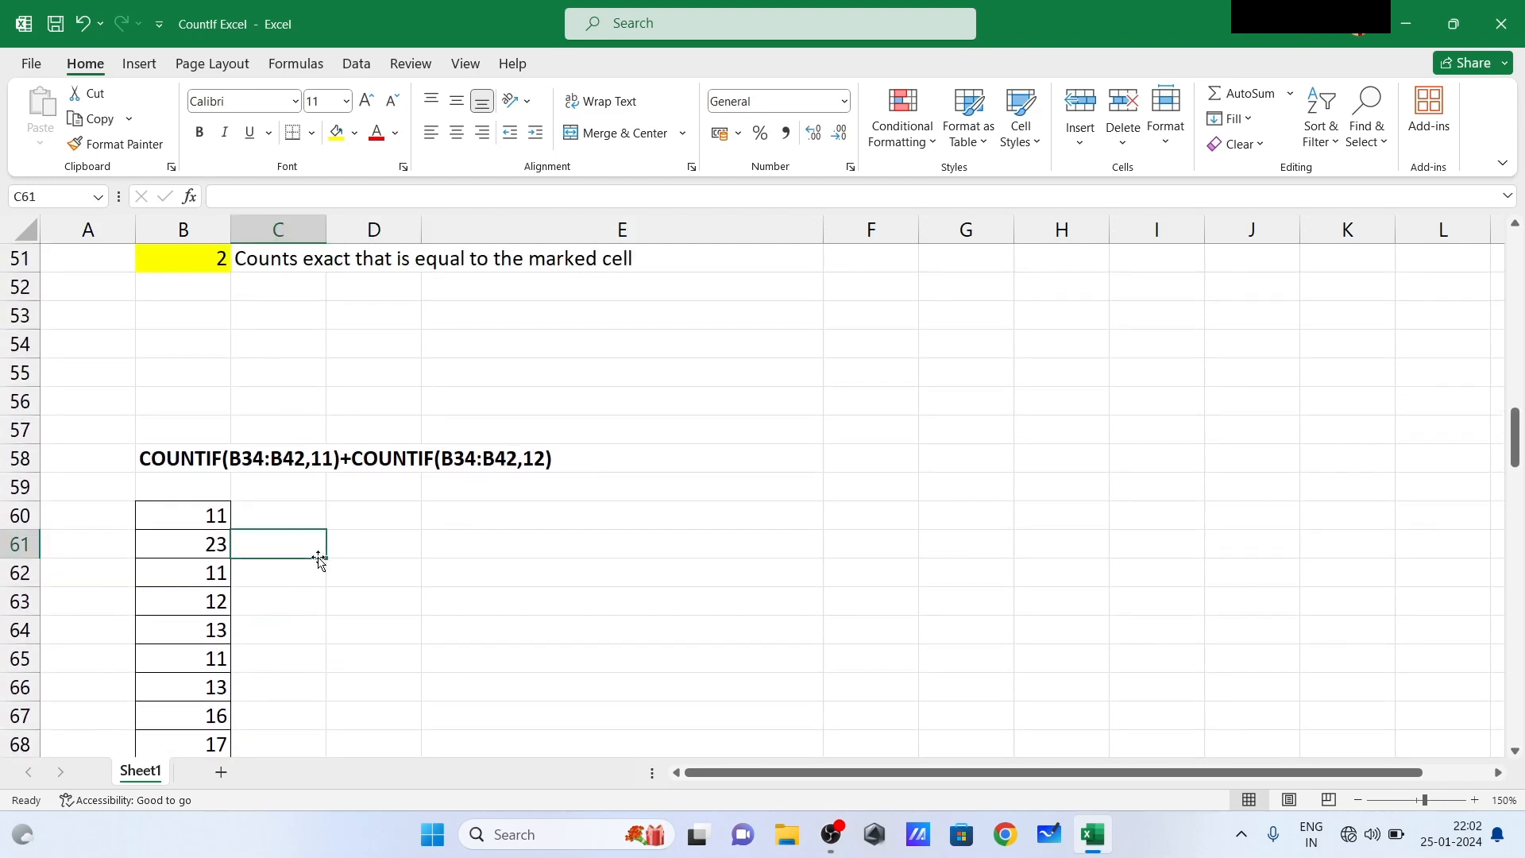
pyautogui.press('Up')
pyautogui.press('Up')
pyautogui.press('Up')
pyautogui.press('Up')
pyautogui.press('Up')
pyautogui.press('Up')
pyautogui.press('Up')
pyautogui.press('Up')
pyautogui.press('Up')
pyautogui.press('Up')
pyautogui.press('Up')
pyautogui.press('Up')
pyautogui.press('Up')
pyautogui.press('Up')
pyautogui.press('Up')
pyautogui.press('Up')
pyautogui.press('Up')
pyautogui.press('Up')
pyautogui.press('Up')
pyautogui.press('Up')
pyautogui.press('Up')
pyautogui.press('Up')
pyautogui.press('Up')
pyautogui.press('Up')
pyautogui.press('Up')
pyautogui.press('Up')
pyautogui.press('Up')
pyautogui.press('Up')
pyautogui.press('Up')
pyautogui.press('Up')
pyautogui.press('Up')
pyautogui.press('Up')
pyautogui.press('Up')
pyautogui.press('Up')
pyautogui.press('Up')
pyautogui.press('Up')
pyautogui.press('Up')
pyautogui.press('Up')
pyautogui.press('Up')
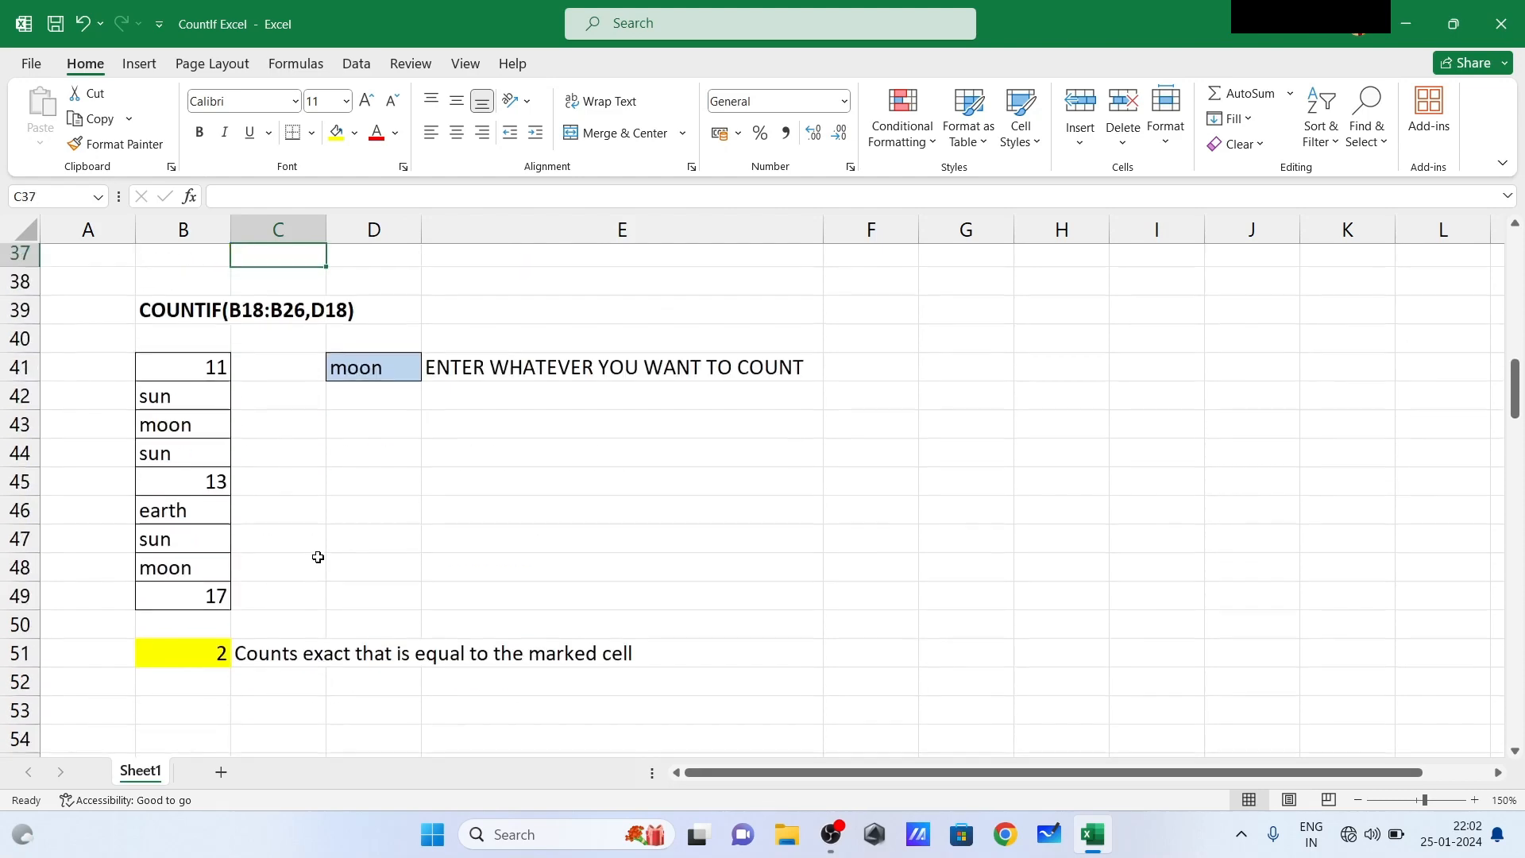
pyautogui.press('Up')
pyautogui.press('Up')
pyautogui.press('Up')
pyautogui.press('Up')
pyautogui.press('Up')
pyautogui.press('Up')
pyautogui.press('Up')
pyautogui.press('Up')
pyautogui.press('Up')
pyautogui.press('Up')
pyautogui.press('Up')
pyautogui.press('Up')
pyautogui.press('Up')
pyautogui.press('Up')
pyautogui.press('Up')
pyautogui.press('Up')
pyautogui.press('Up')
pyautogui.press('Up')
pyautogui.press('Up')
pyautogui.press('Up')
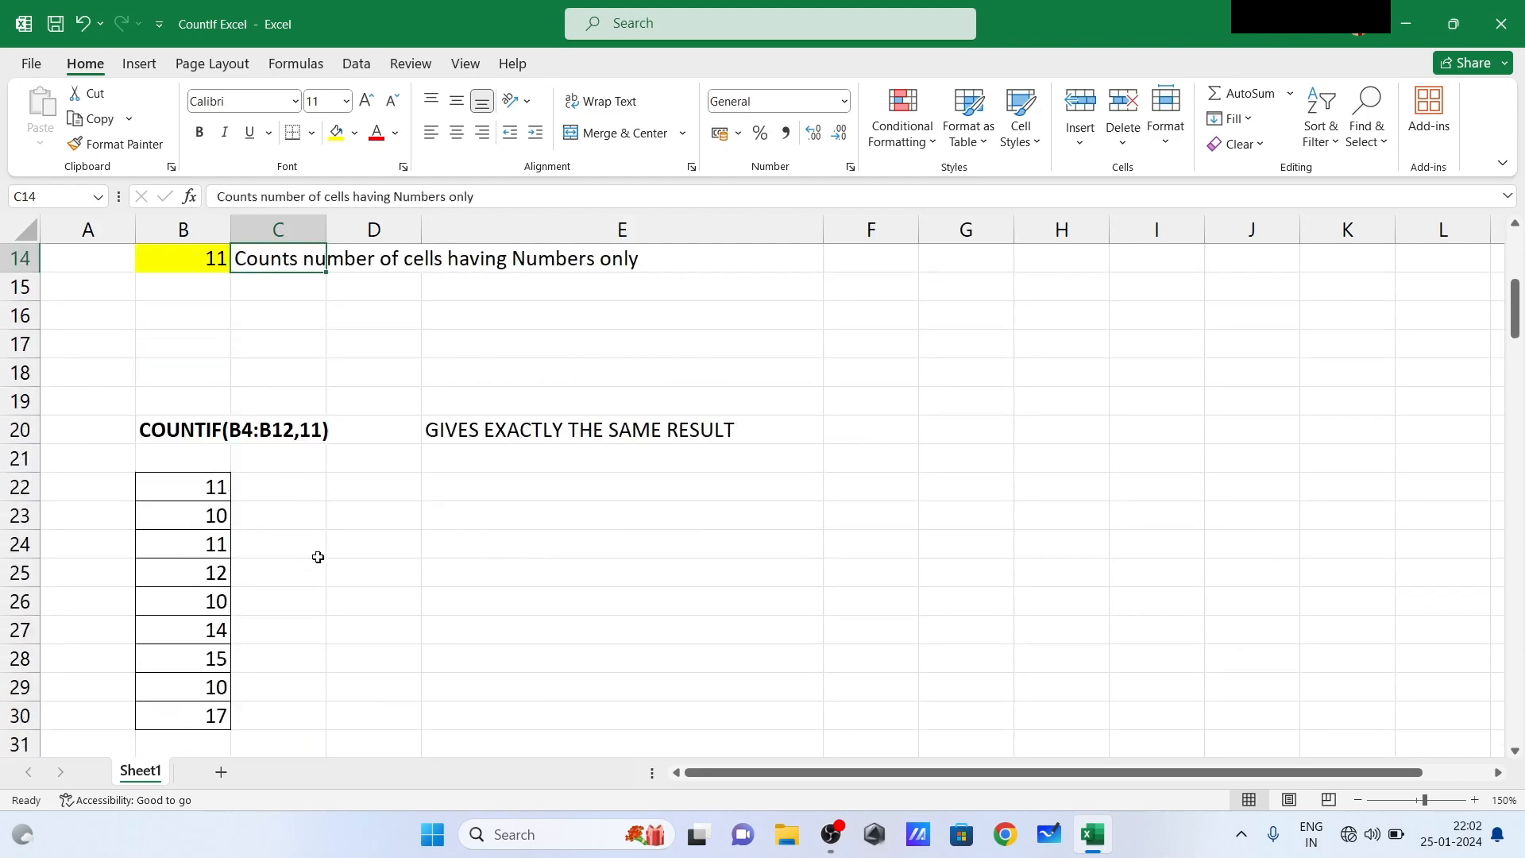